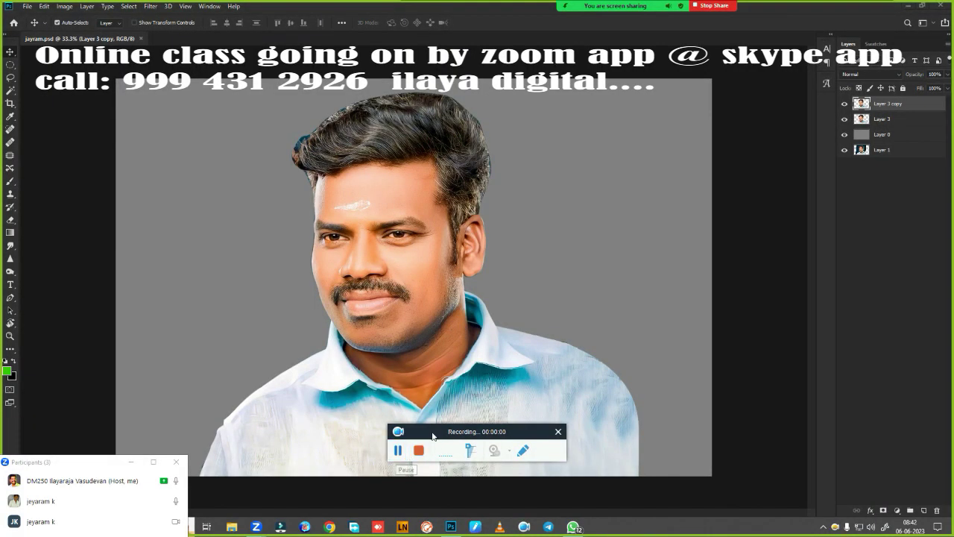
Step: Make the Layer 3 copy portrait layer visible and zoom in on the canvas
mouse_move(433, 435)
mouse_down()
mouse_move(603, 453)
mouse_move(656, 509)
mouse_up()
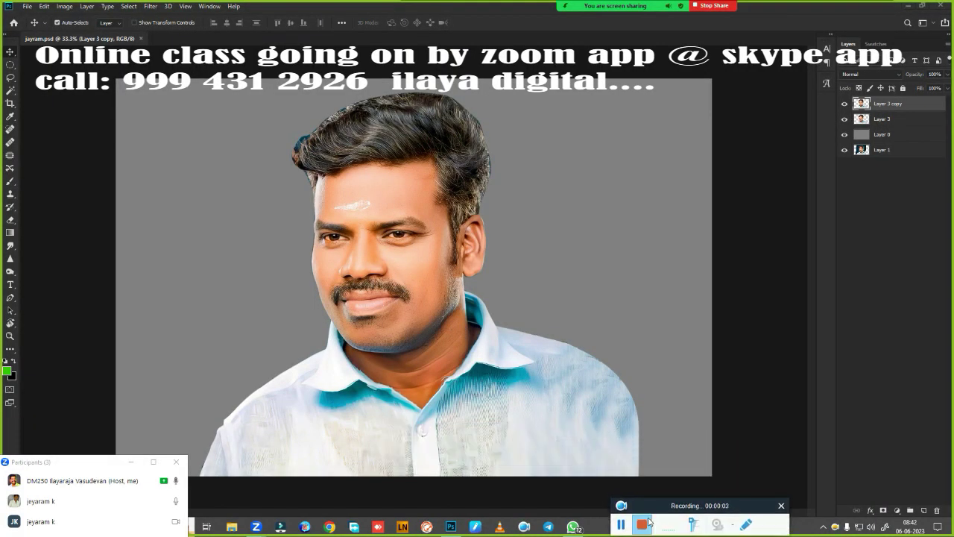
click(621, 523)
click(844, 104)
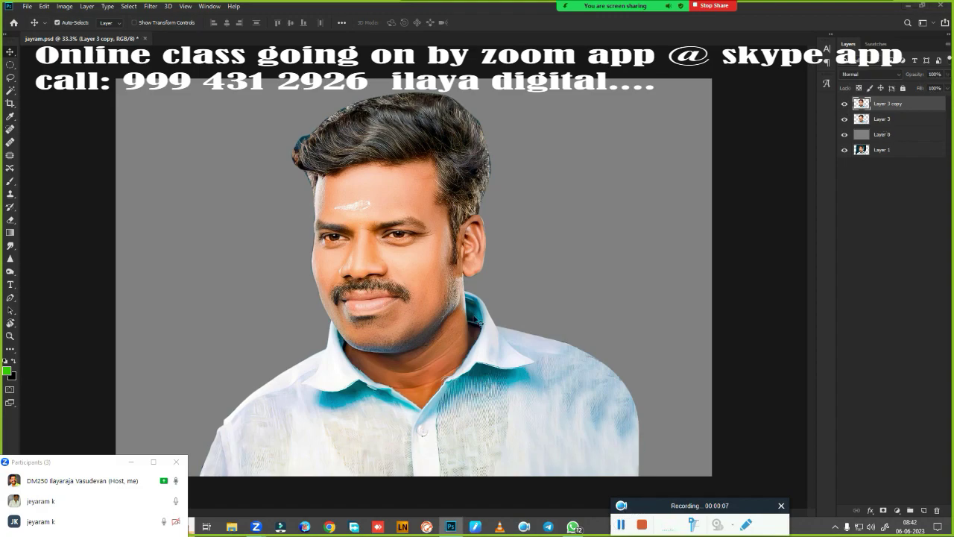
scroll(457, 292, up, 2)
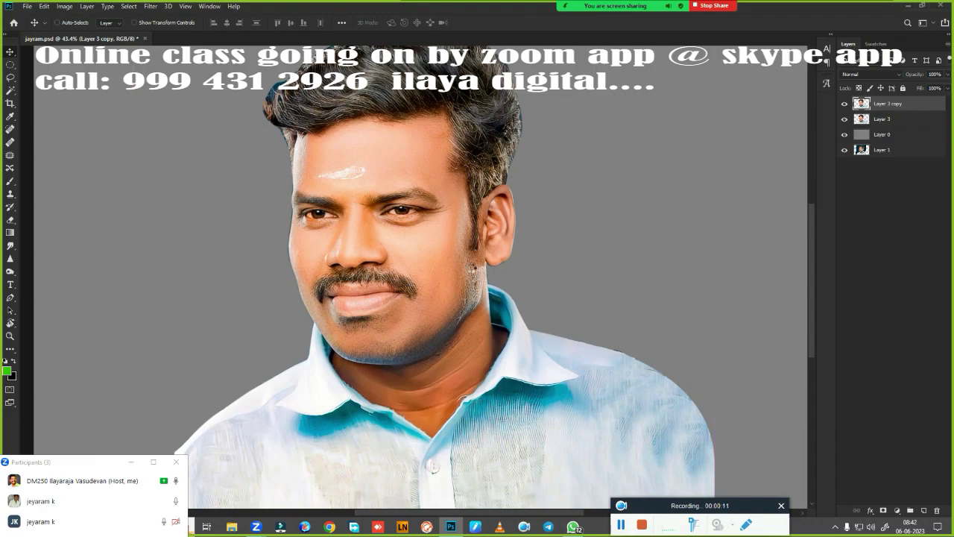
Step: Apply Camera Raw with Exposure -0.25, Contrast +15, Clarity +13 and Temperature about -12
key(ctrl+shift+a)
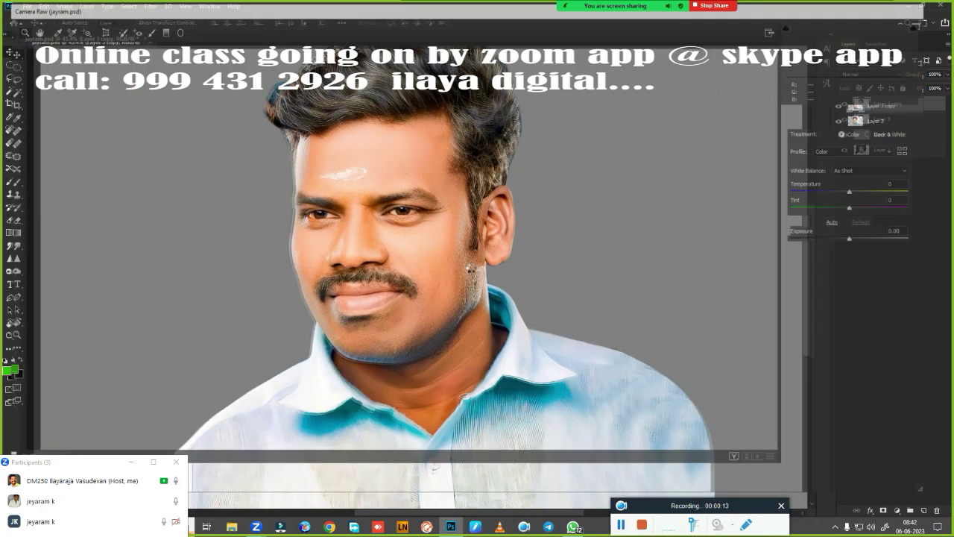
click(419, 308)
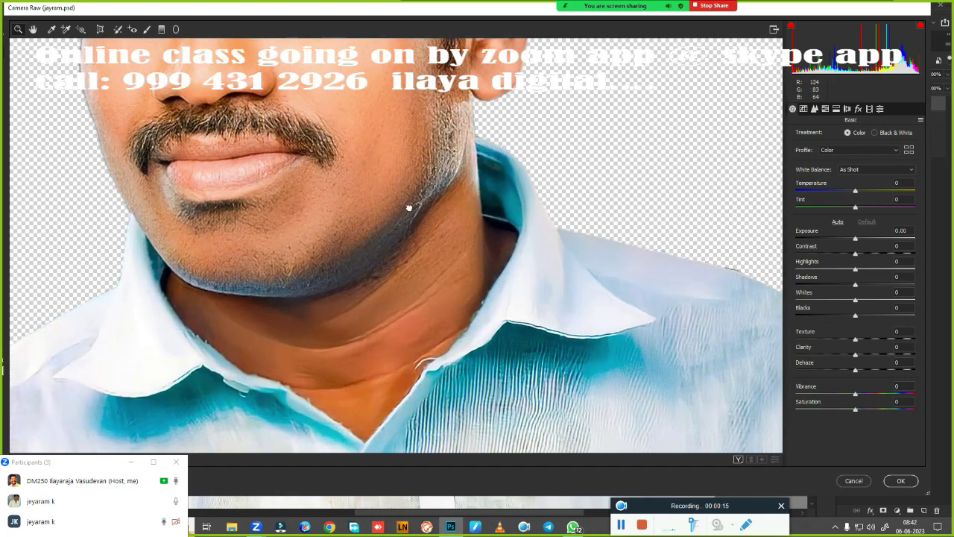
drag(409, 206, 558, 351)
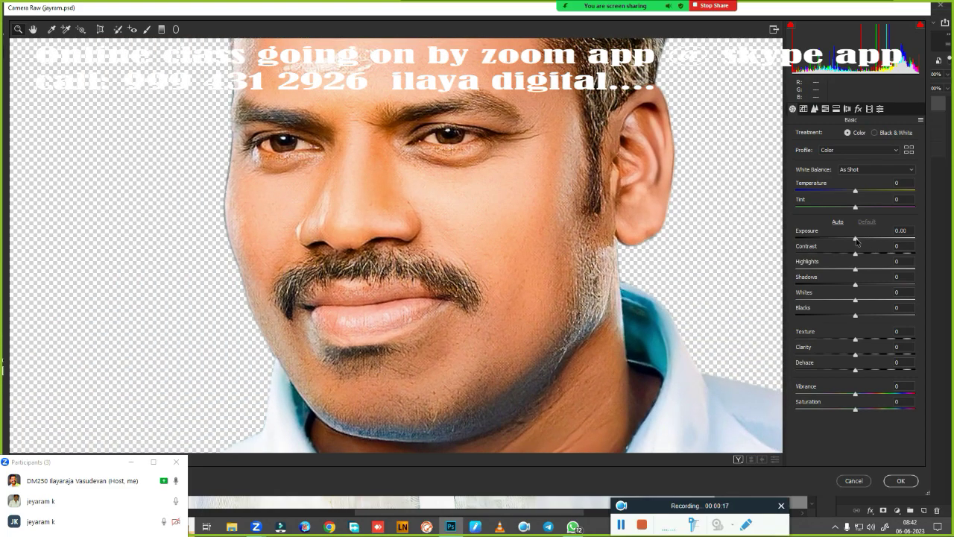
mouse_move(856, 240)
mouse_down()
mouse_move(866, 256)
mouse_move(847, 269)
mouse_move(851, 300)
mouse_move(841, 315)
mouse_up()
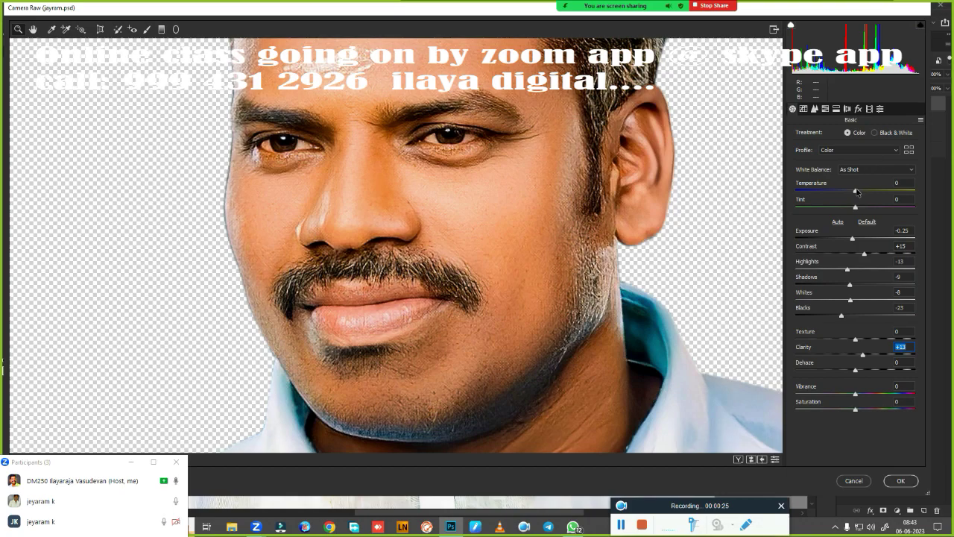
drag(856, 191, 854, 191)
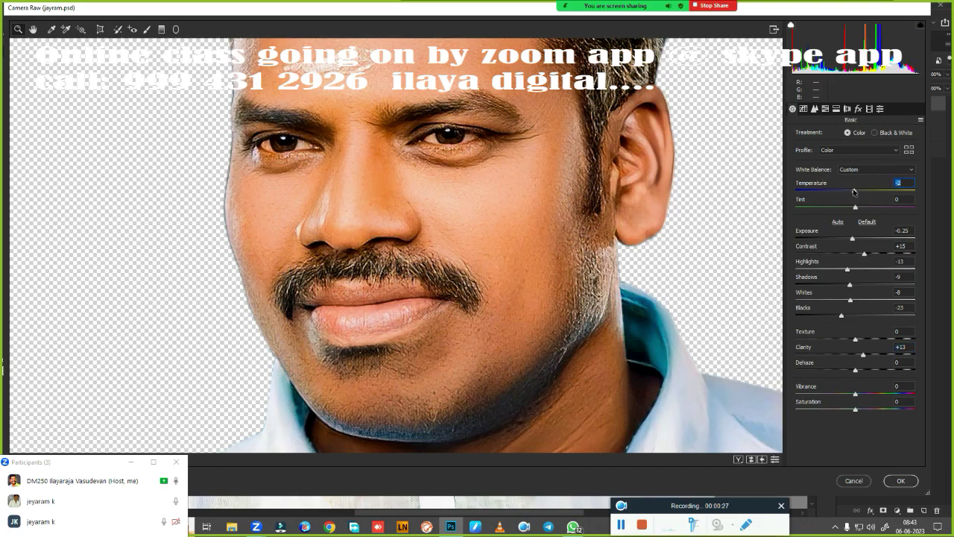
drag(854, 191, 847, 191)
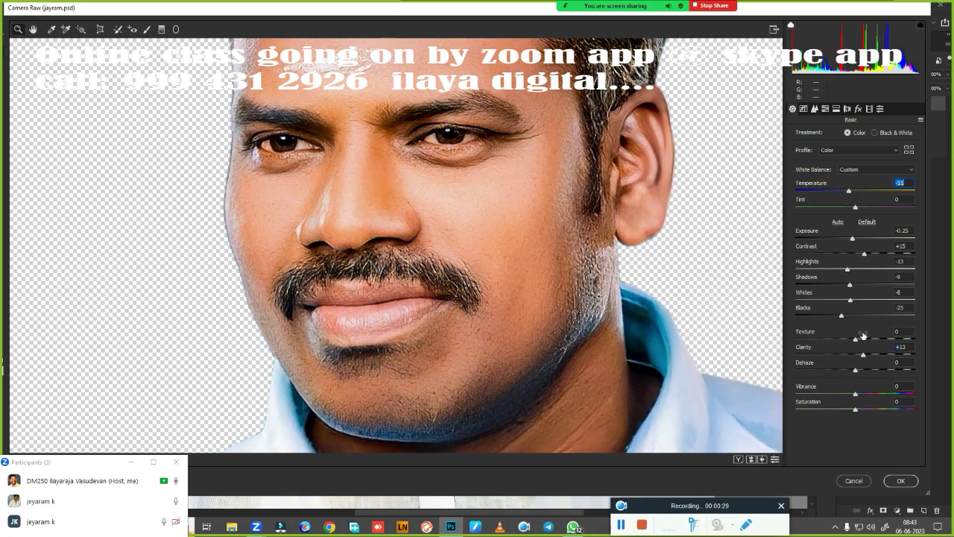
click(900, 482)
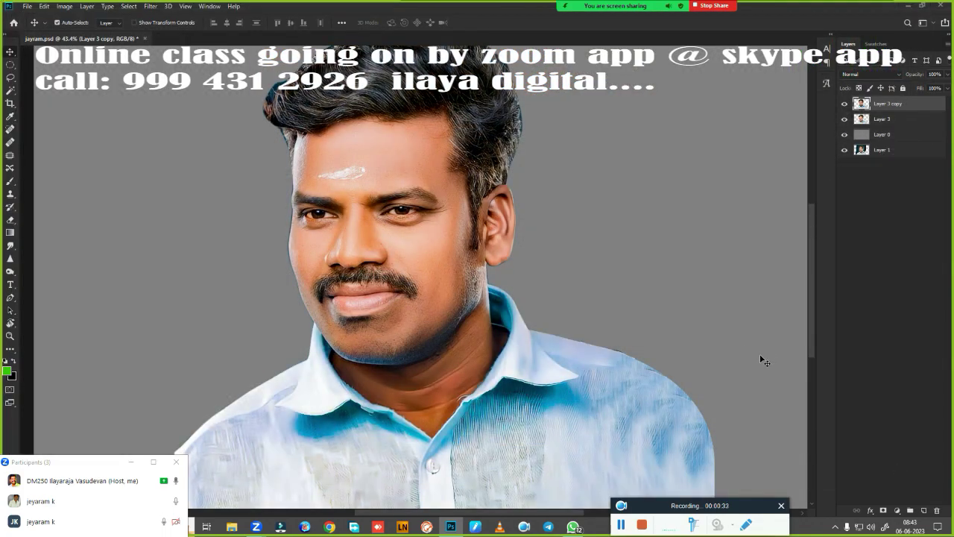
Step: Duplicate the adjusted layer as Layer 3 copy 2 and add an empty Layer 4 on top
key(ctrl+j)
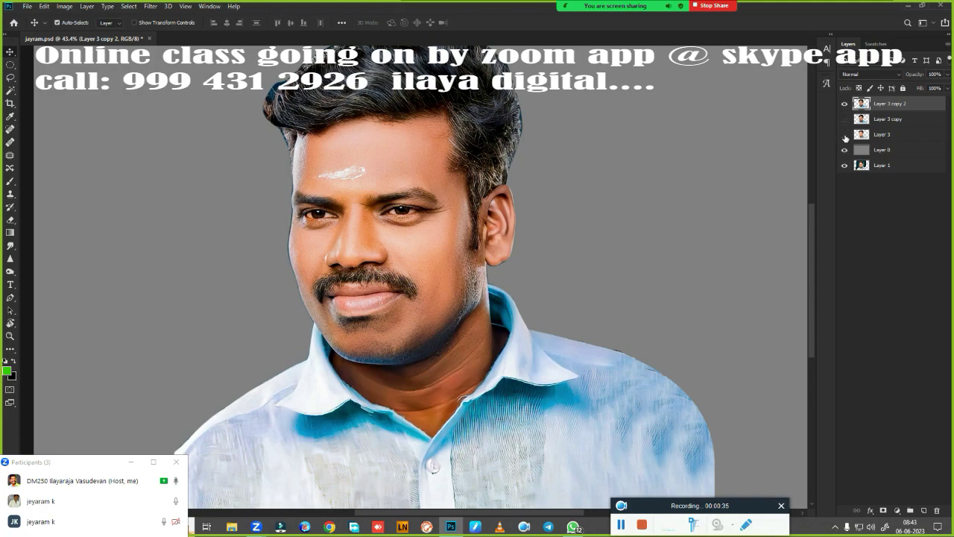
click(924, 511)
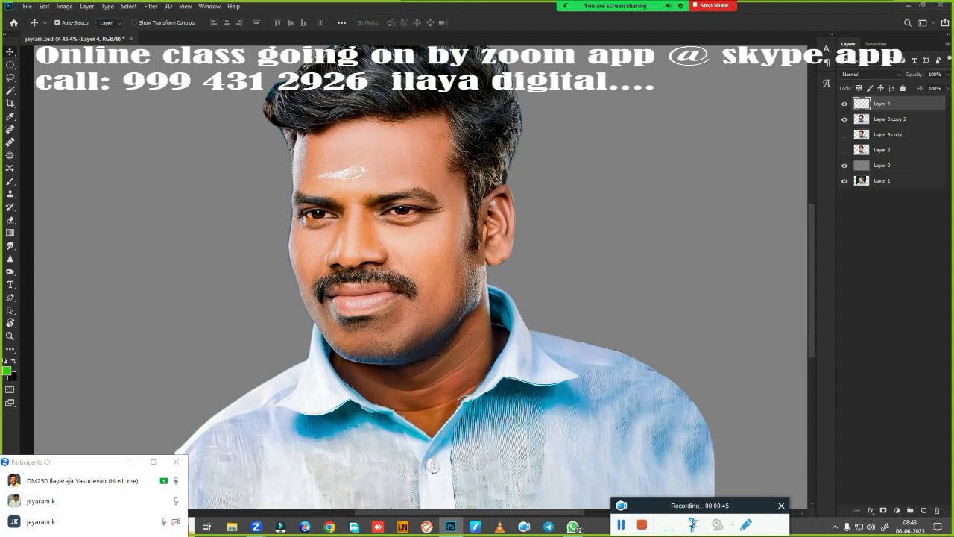
Step: Select the Smudge tool and pick a brush preset
key(r)
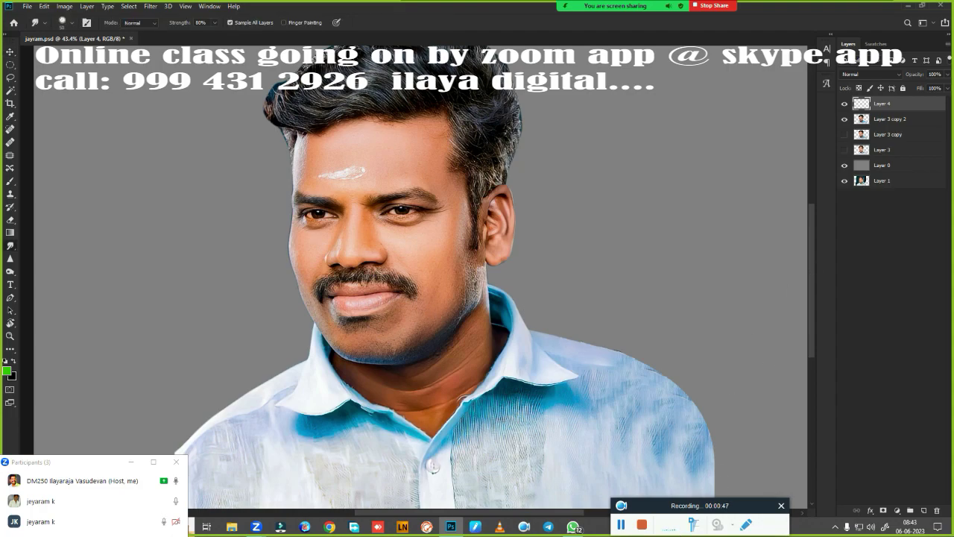
right_click(367, 197)
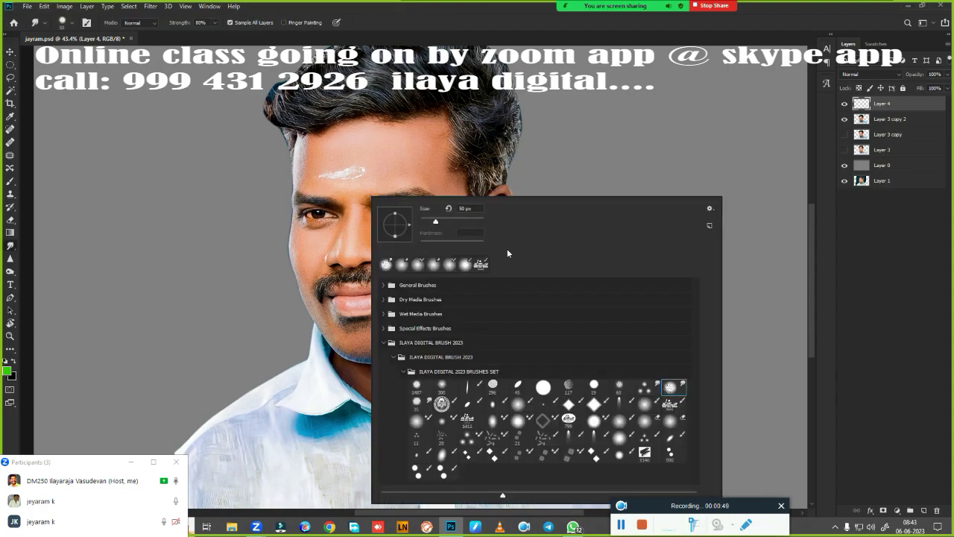
click(471, 29)
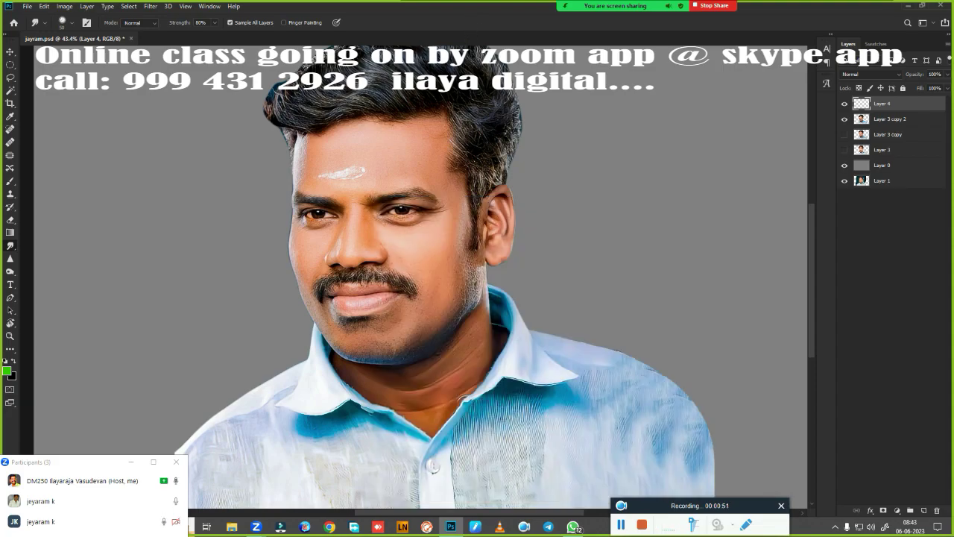
Step: Zoom in to frame the nose and moustache, then enlarge the smudge brush
scroll(365, 262, up, 2)
scroll(365, 262, up, 2)
scroll(365, 262, up, 1)
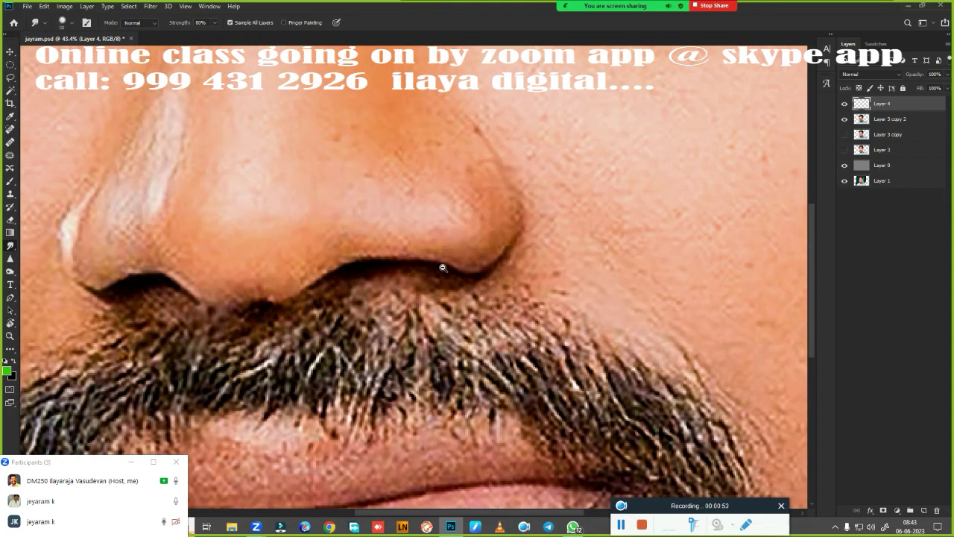
scroll(366, 261, up, 1)
drag(558, 301, 543, 309)
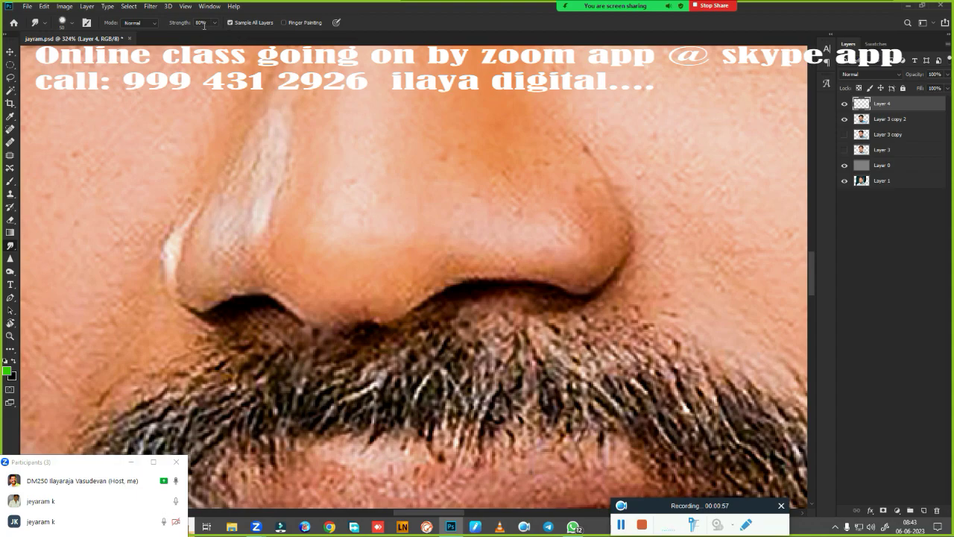
drag(574, 302, 532, 363)
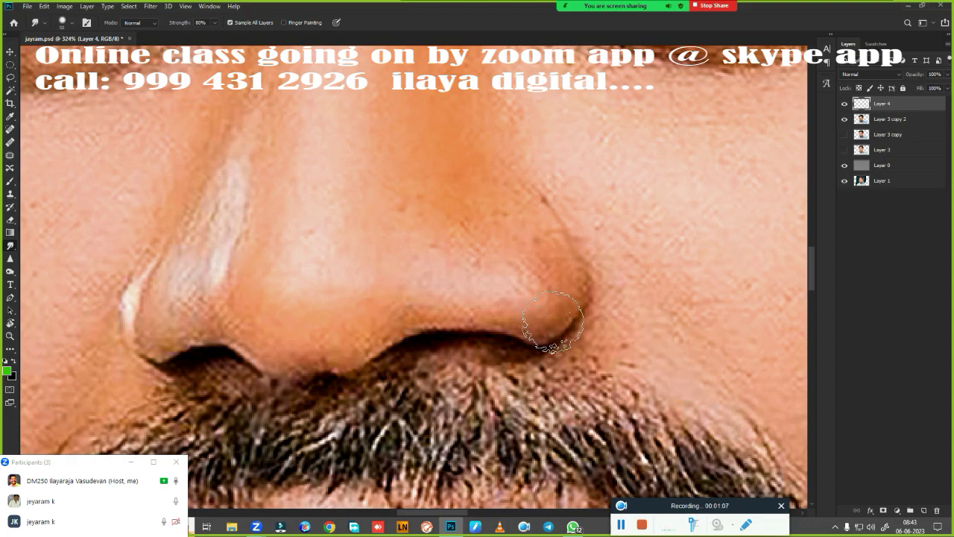
scroll(545, 367, down, 5)
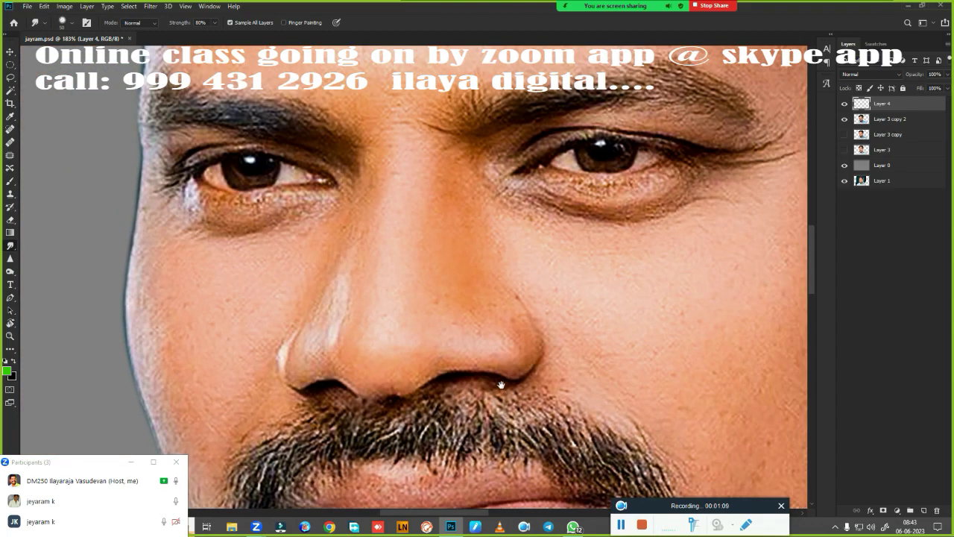
scroll(558, 344, up, 7)
scroll(558, 344, down, 2)
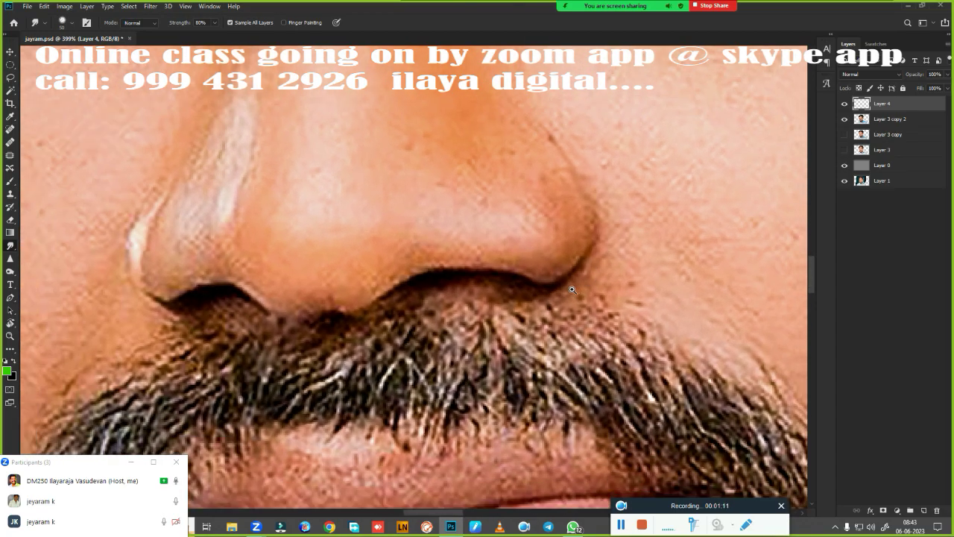
scroll(522, 369, down, 1)
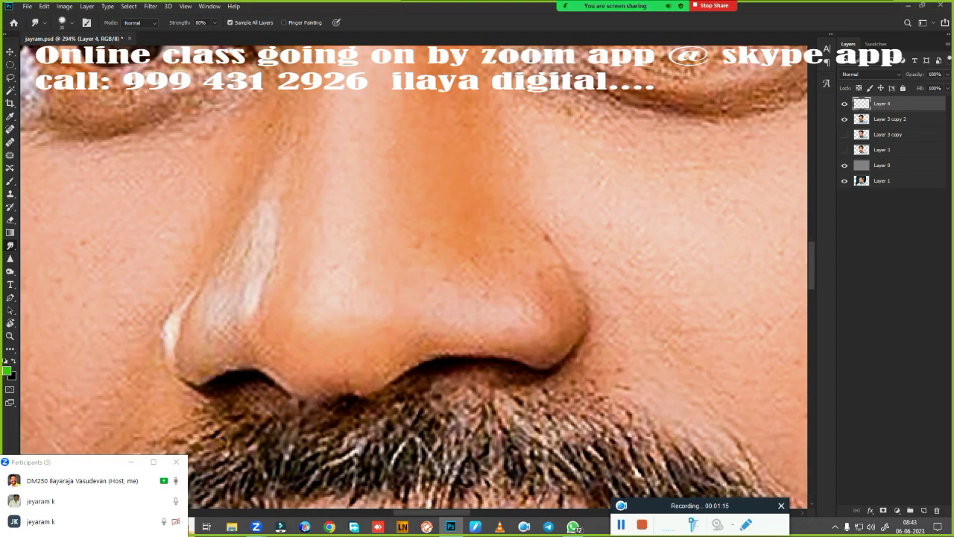
scroll(440, 345, up, 1)
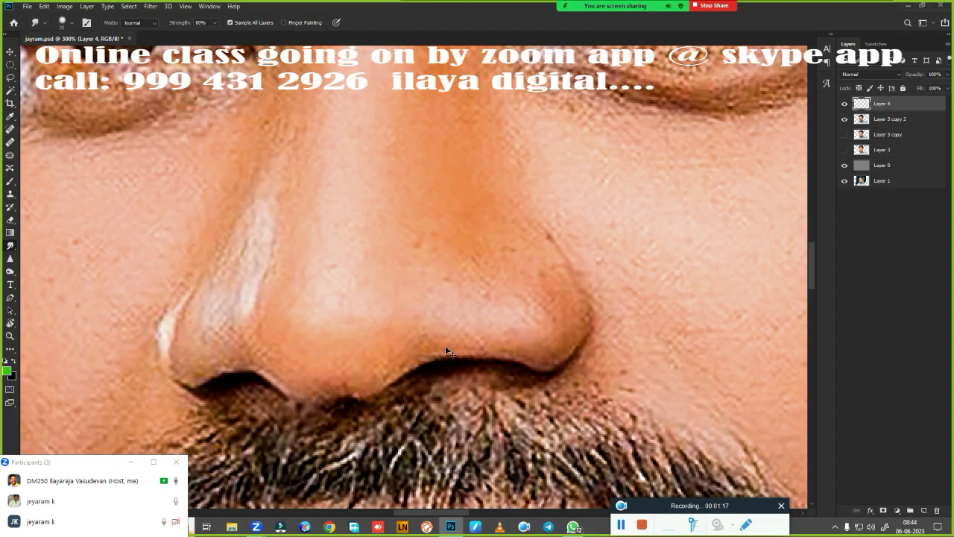
scroll(447, 351, up, 1)
scroll(451, 354, up, 1)
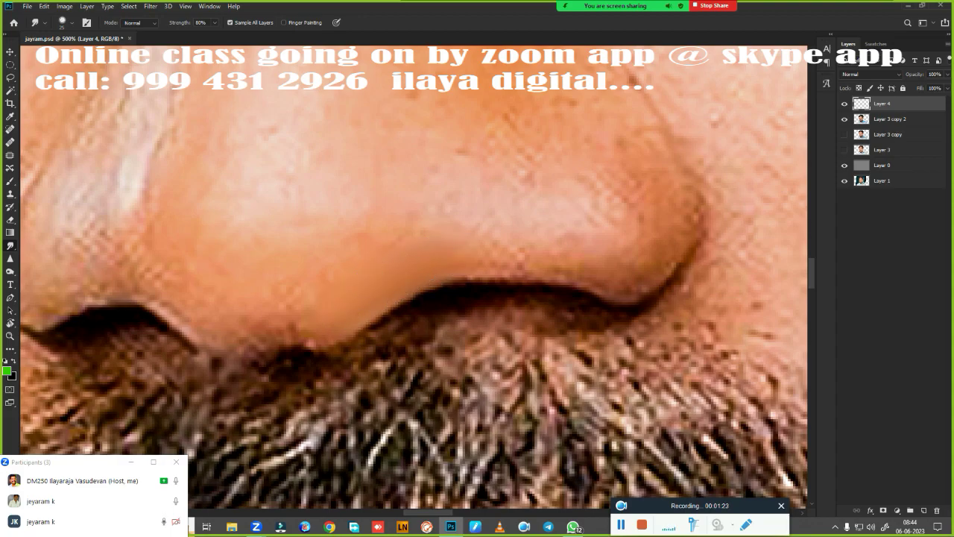
key(bracketright)
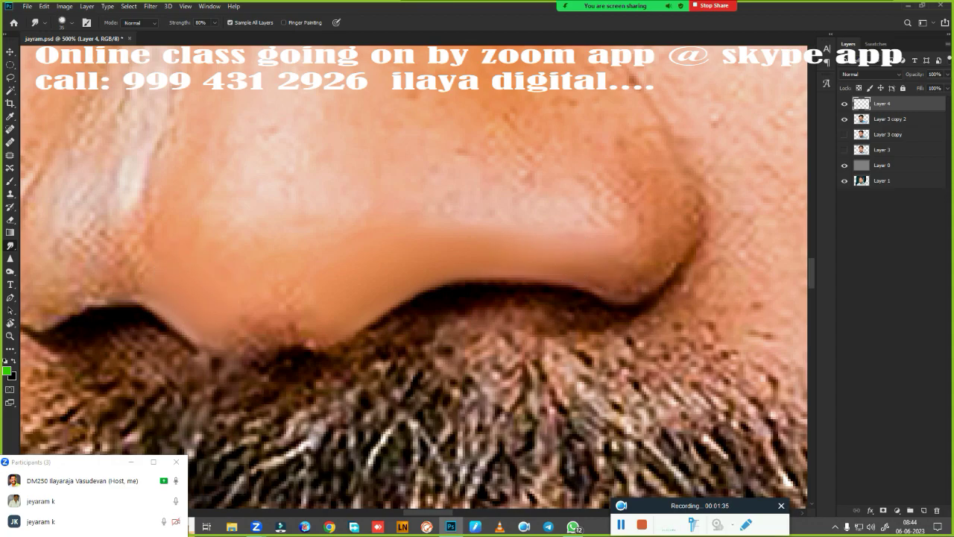
Step: Smudge the nose's lower edge and blend the nose-tip highlight into the skin
mouse_move(234, 320)
mouse_down()
mouse_move(277, 344)
mouse_move(309, 320)
mouse_move(266, 345)
mouse_move(298, 336)
mouse_up()
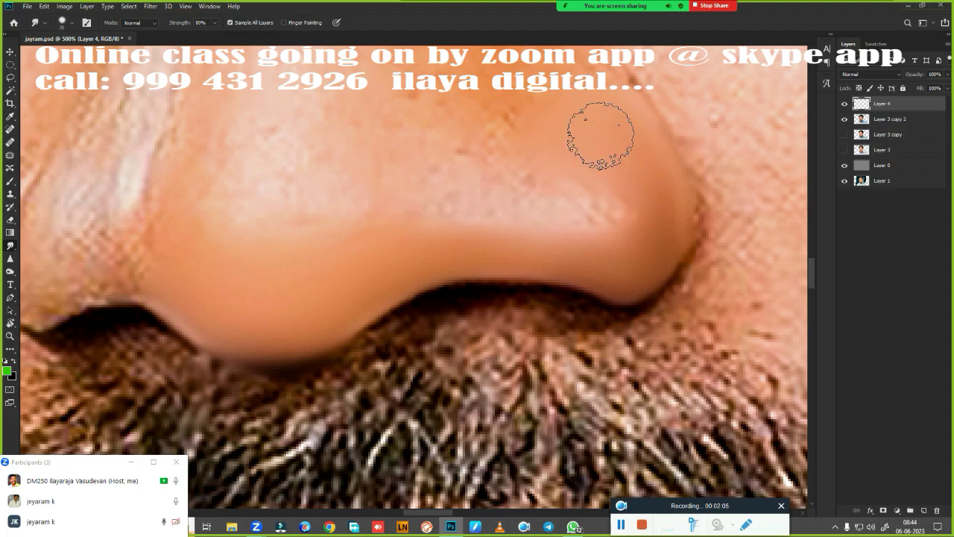
drag(564, 202, 579, 203)
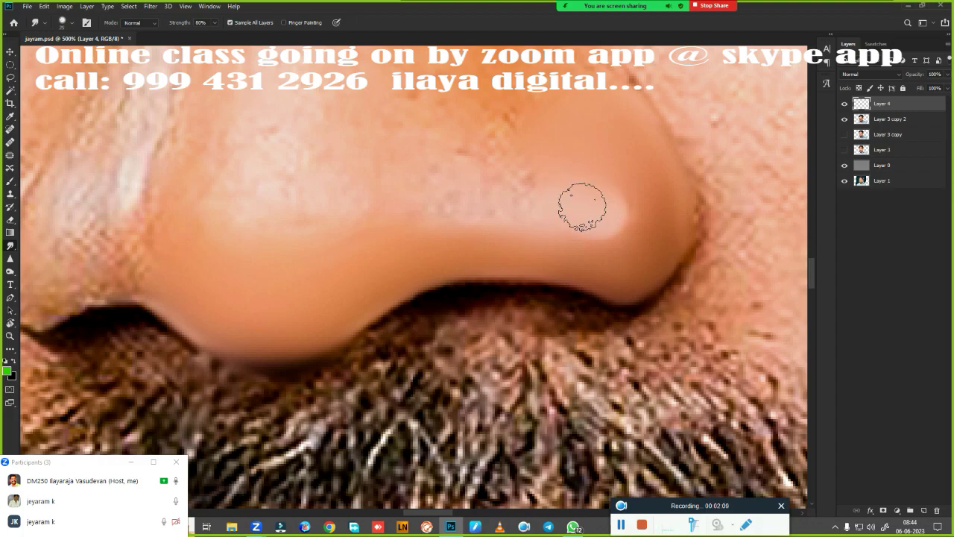
drag(586, 202, 589, 210)
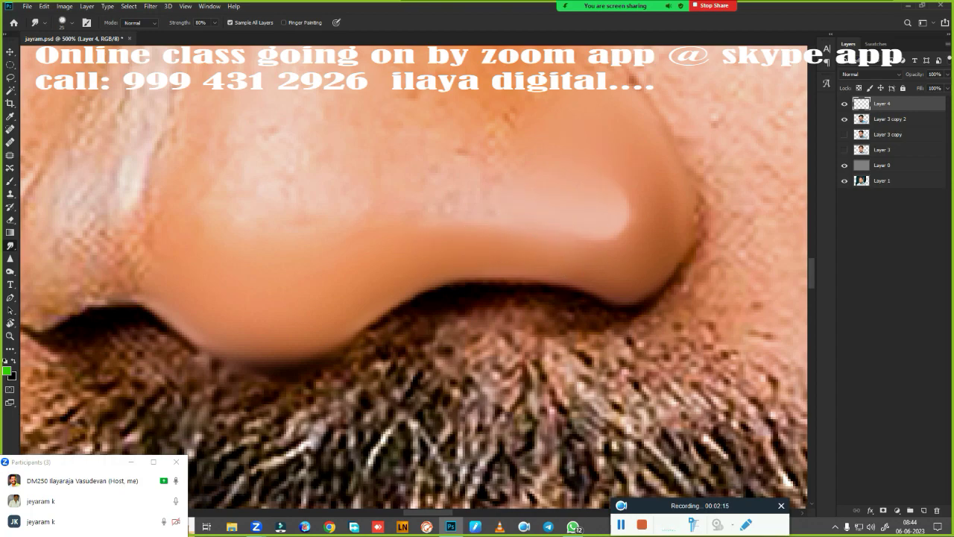
Step: Enlarge the brush slightly and smudge the nostril edge, nose side and bridge highlight smooth
drag(330, 334, 529, 351)
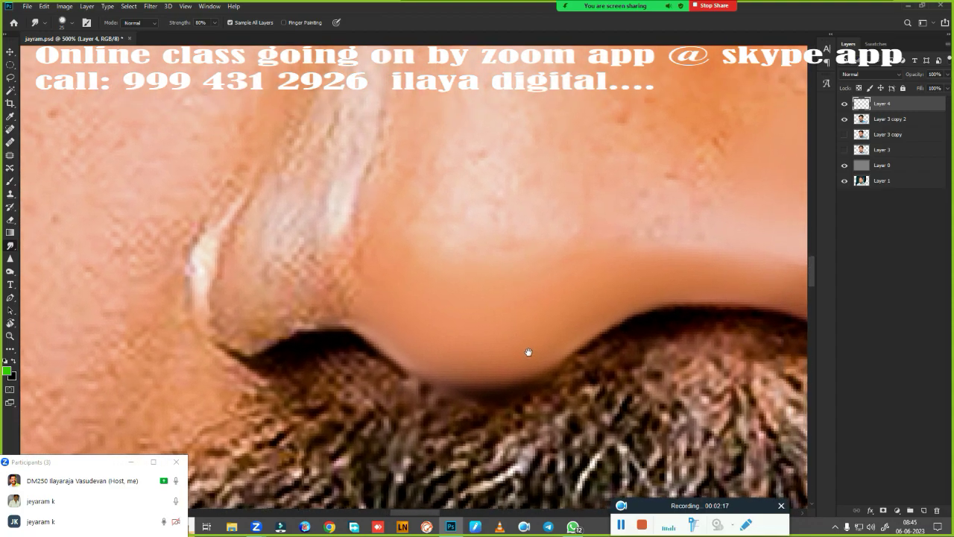
key(])
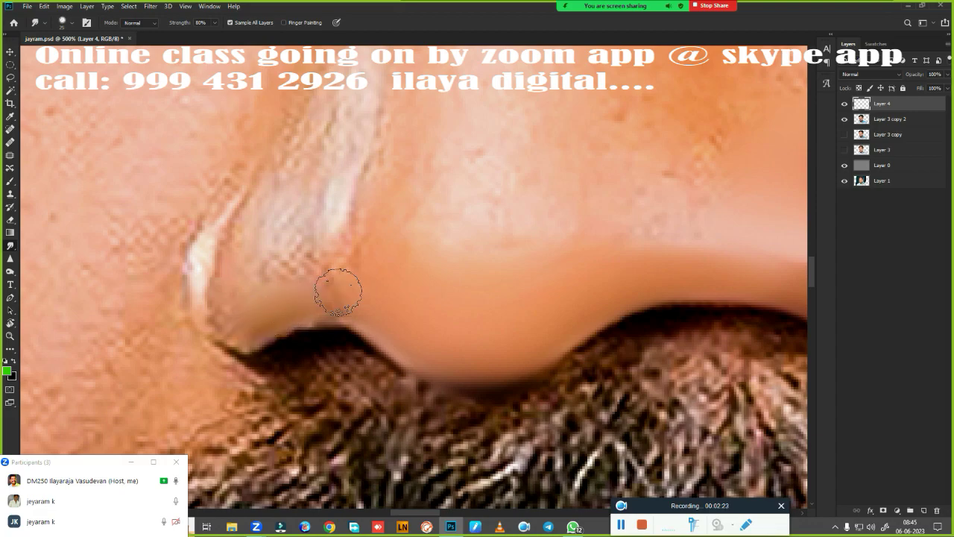
drag(348, 298, 386, 313)
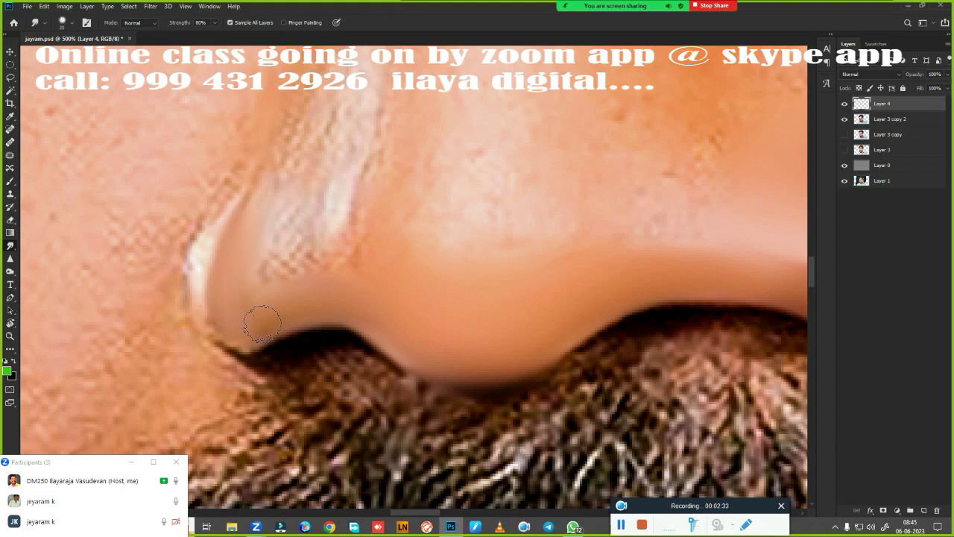
drag(239, 326, 222, 262)
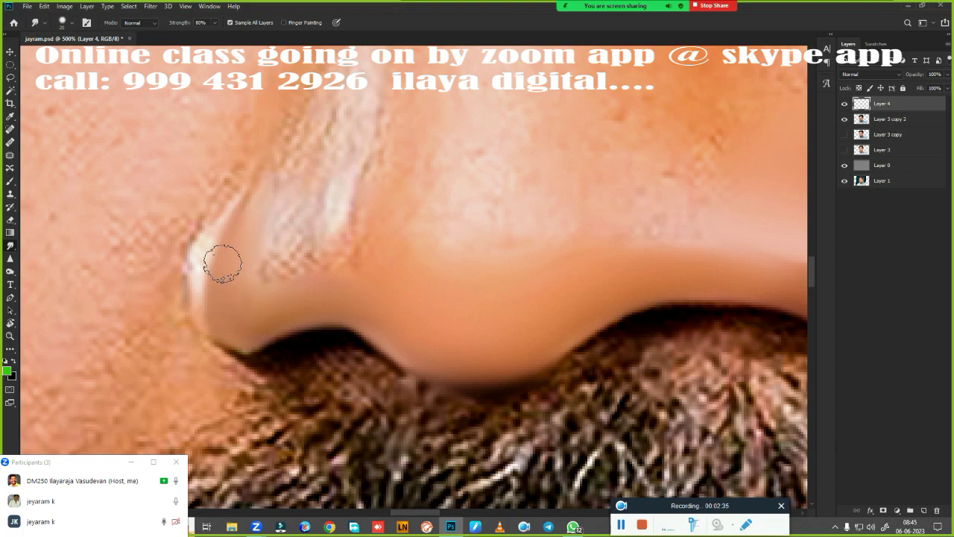
mouse_move(273, 205)
mouse_down()
mouse_move(273, 187)
mouse_move(286, 187)
mouse_move(287, 223)
mouse_move(291, 200)
mouse_up()
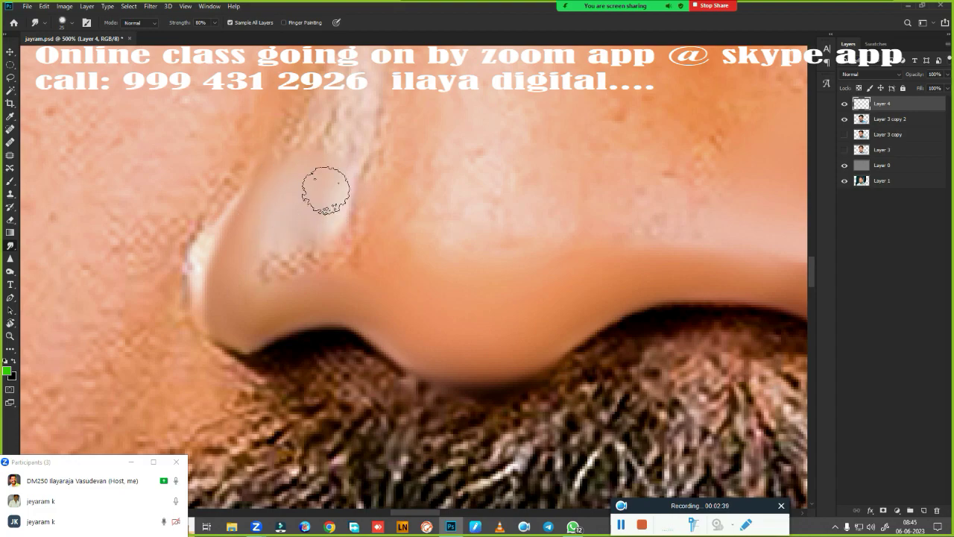
mouse_move(319, 174)
mouse_down()
mouse_move(314, 270)
mouse_move(328, 264)
mouse_up()
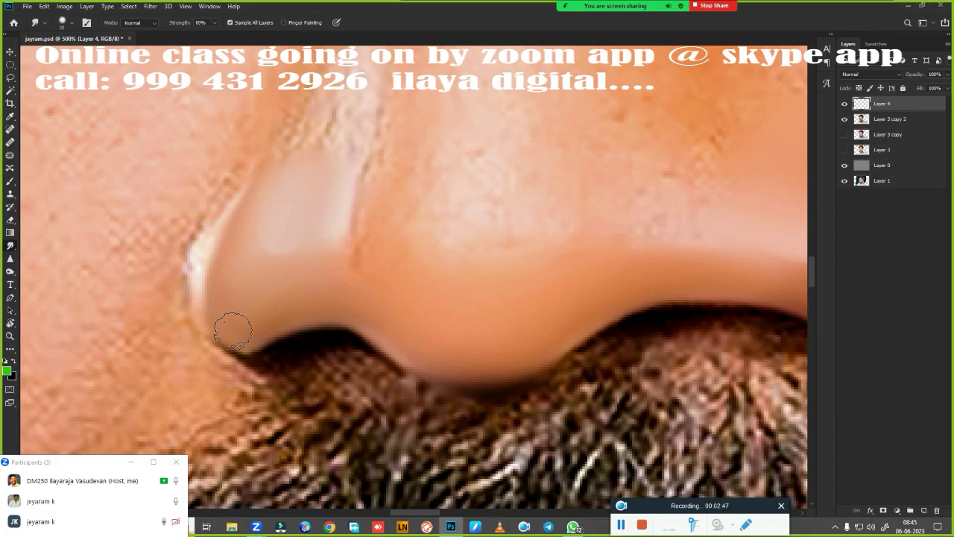
drag(230, 330, 220, 302)
Step: Zoom to the nose bridge and smudge between the eyes and along its dark left edge
scroll(401, 330, down, 5)
scroll(406, 321, up, 1)
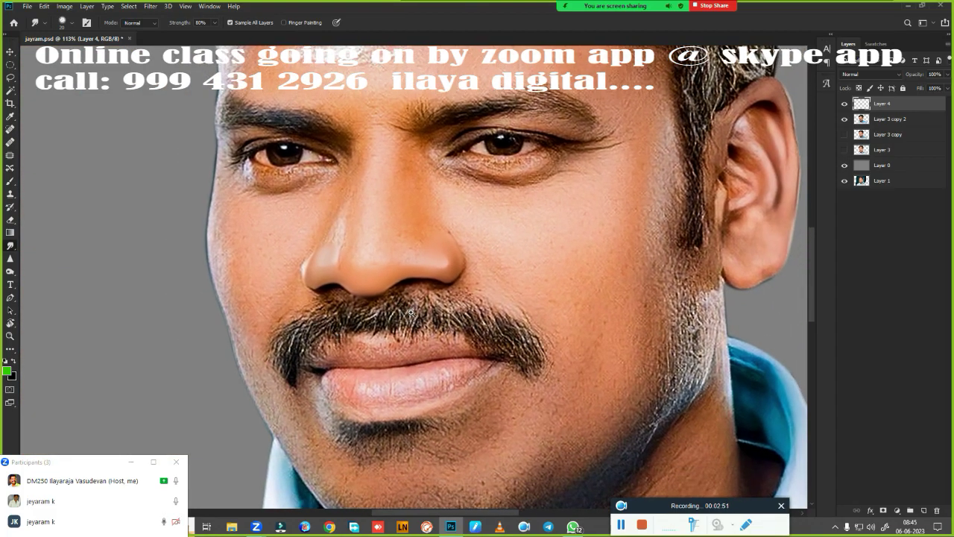
scroll(409, 312, up, 4)
scroll(409, 320, down, 1)
drag(404, 345, 443, 378)
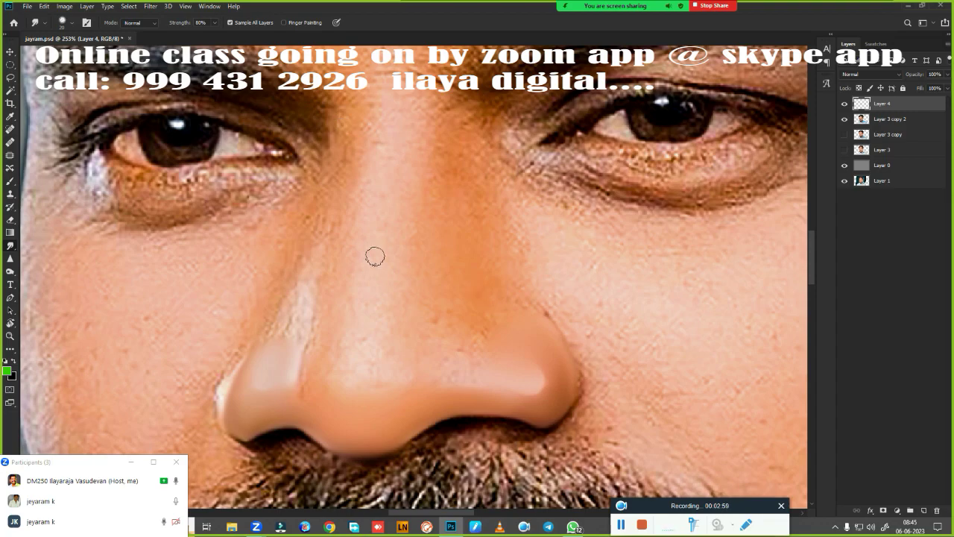
scroll(375, 257, up, 1)
scroll(418, 256, down, 3)
scroll(455, 255, up, 2)
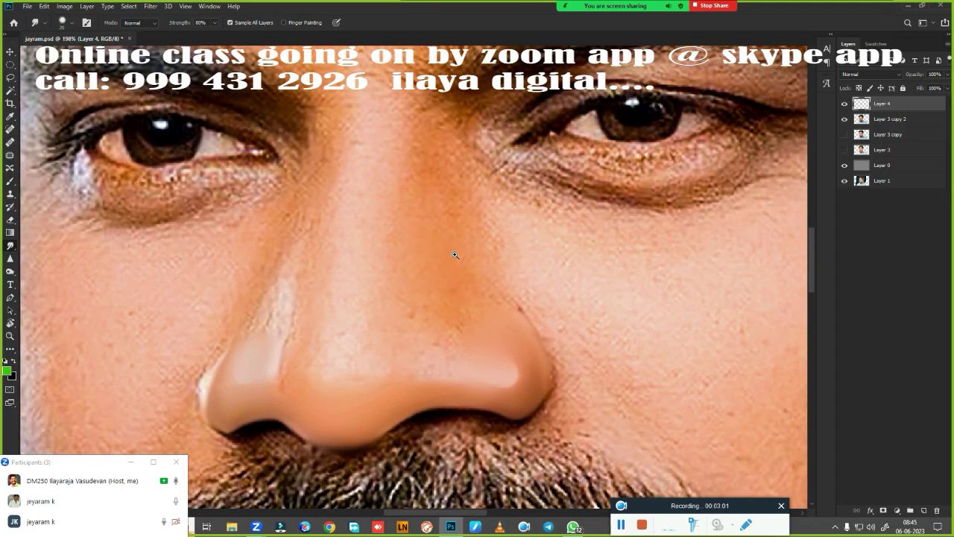
scroll(455, 255, up, 1)
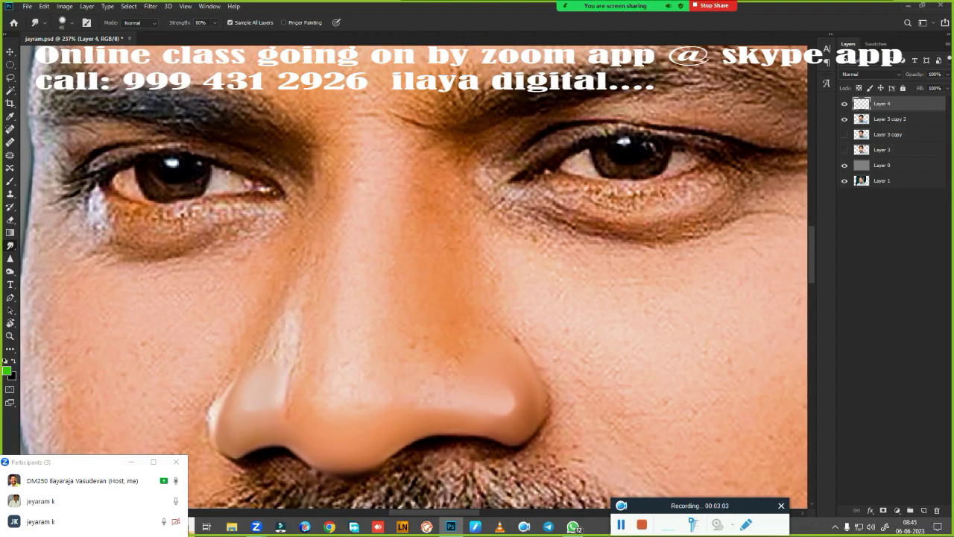
mouse_move(429, 178)
mouse_down()
mouse_move(426, 171)
mouse_move(433, 186)
mouse_move(436, 166)
mouse_move(432, 225)
mouse_up()
drag(326, 159, 328, 179)
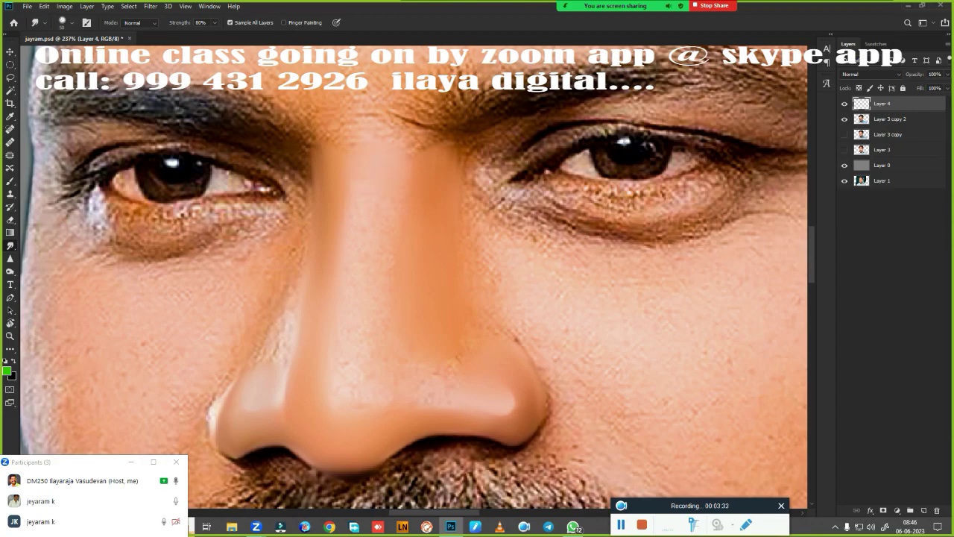
Step: Resize the smudge brush down to 50 px and zoom out to the full face
key(bracketright)
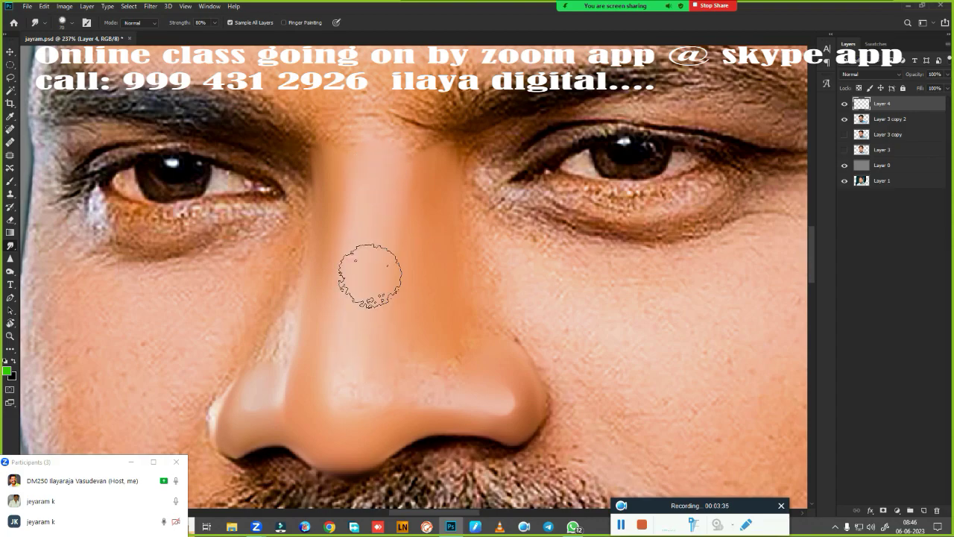
scroll(522, 246, down, 5)
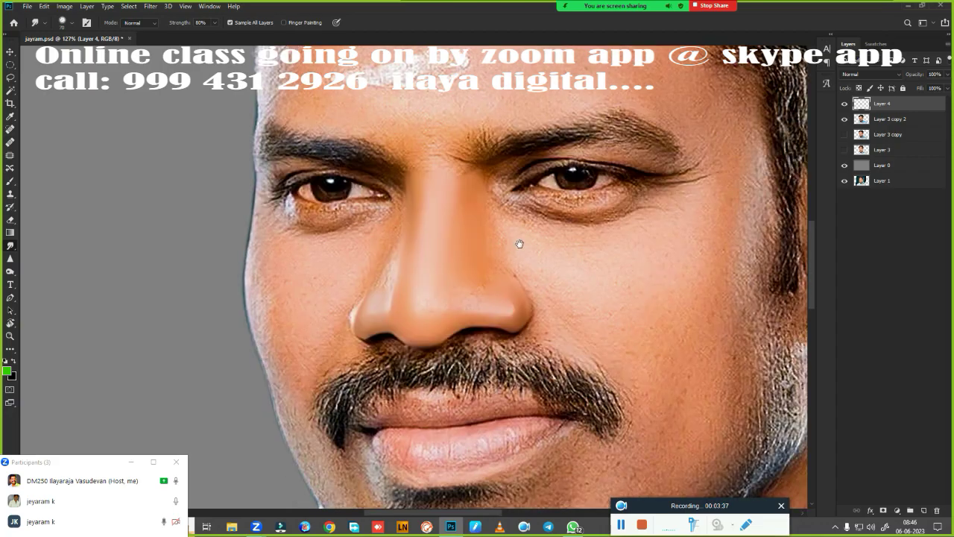
scroll(499, 221, up, 5)
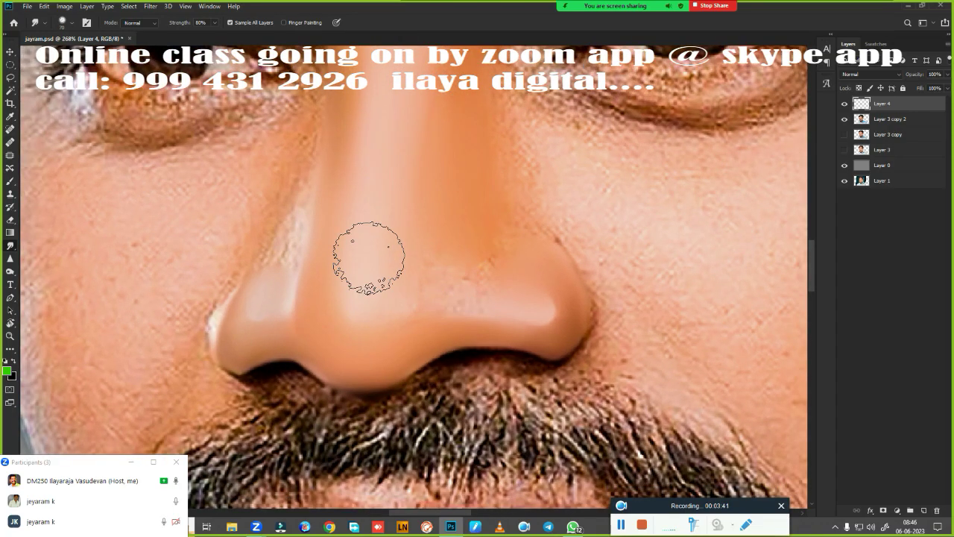
key(bracketleft)
key(bracketleft)
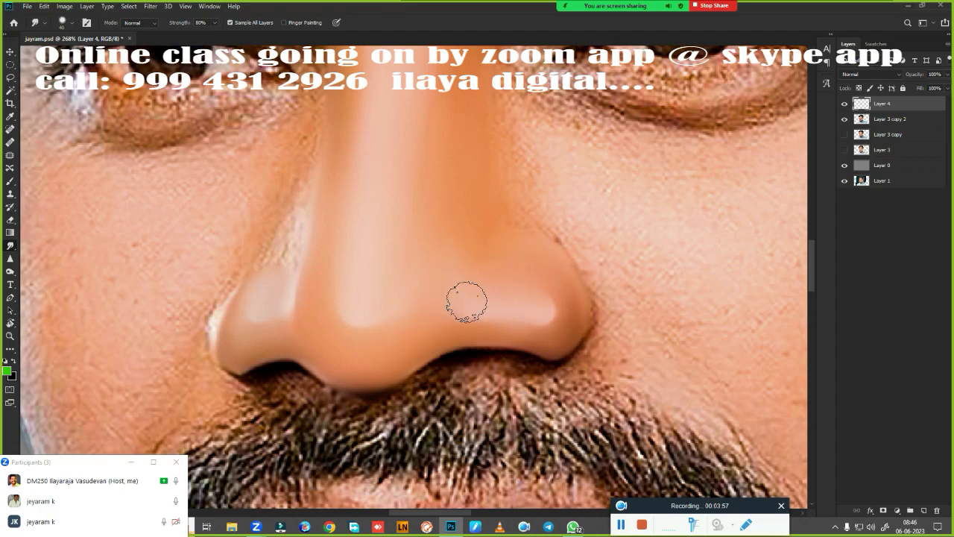
scroll(413, 276, down, 5)
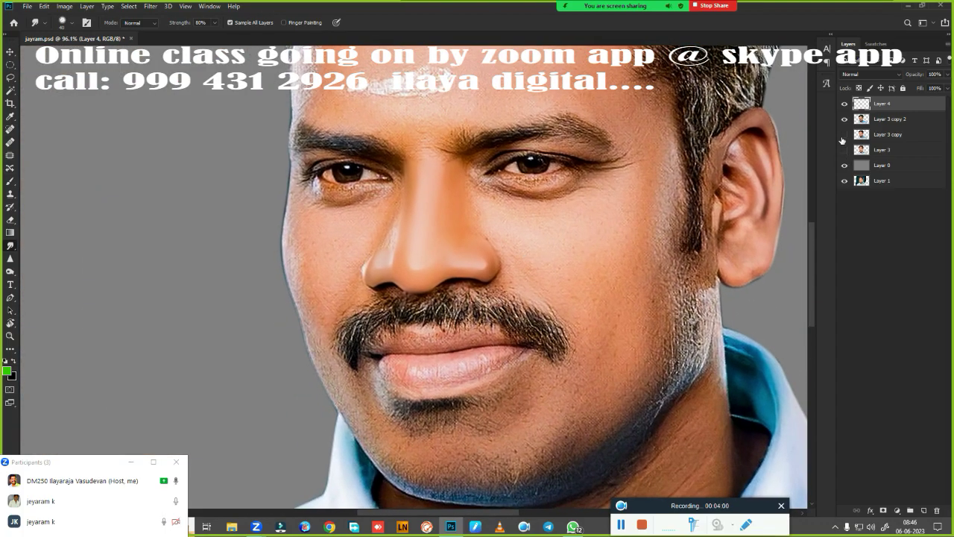
Step: Hide Layer 3 copy 2 to inspect the smoothed nose against grey, then show it again
click(844, 135)
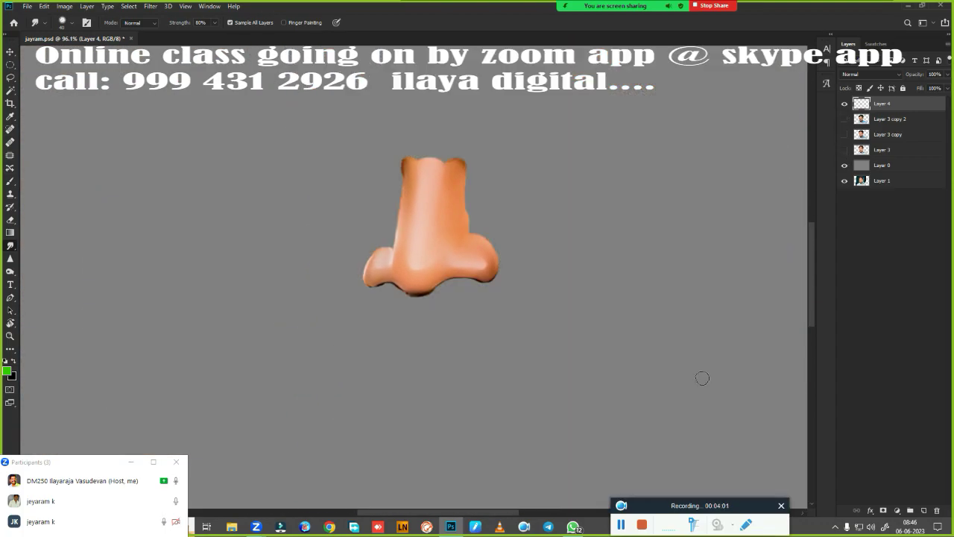
scroll(424, 290, up, 2)
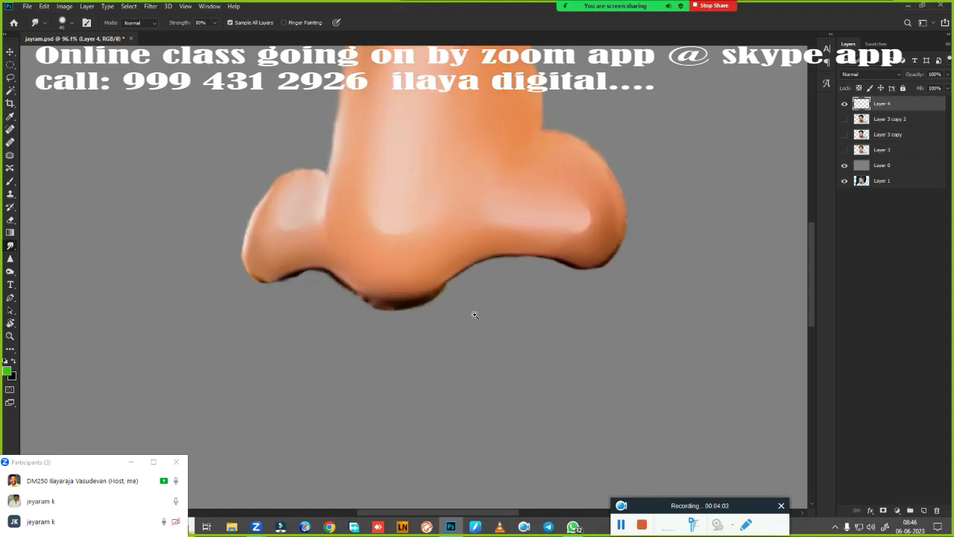
scroll(473, 315, up, 2)
scroll(481, 366, up, 1)
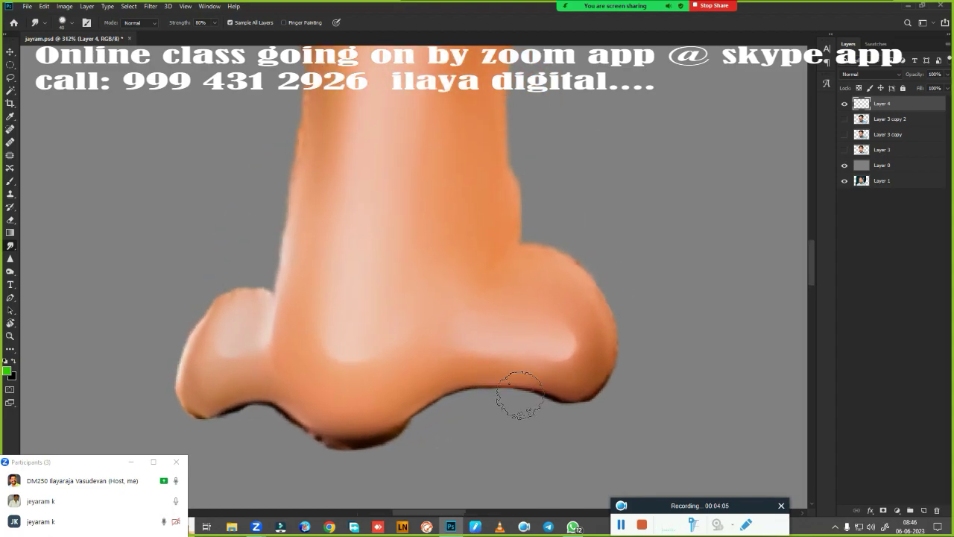
scroll(517, 391, down, 1)
click(843, 119)
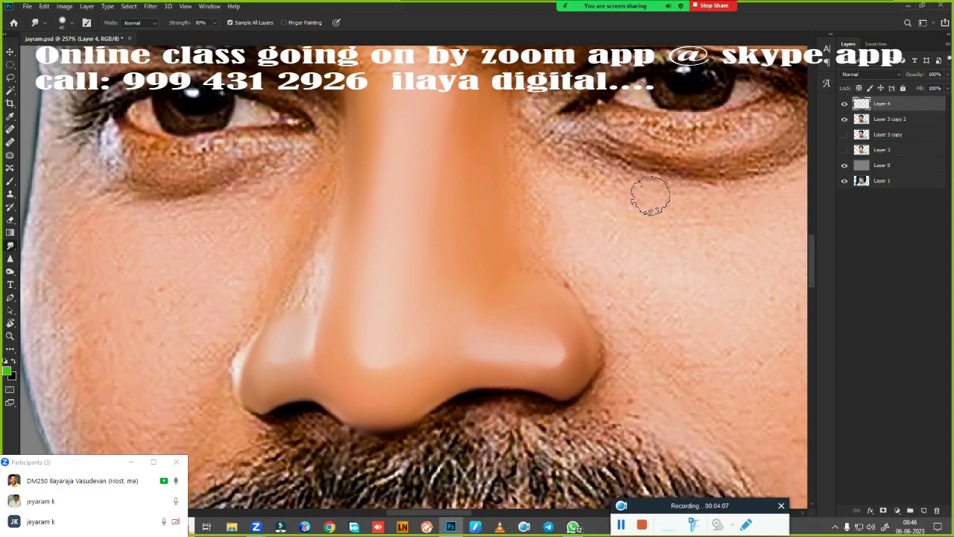
scroll(650, 196, down, 3)
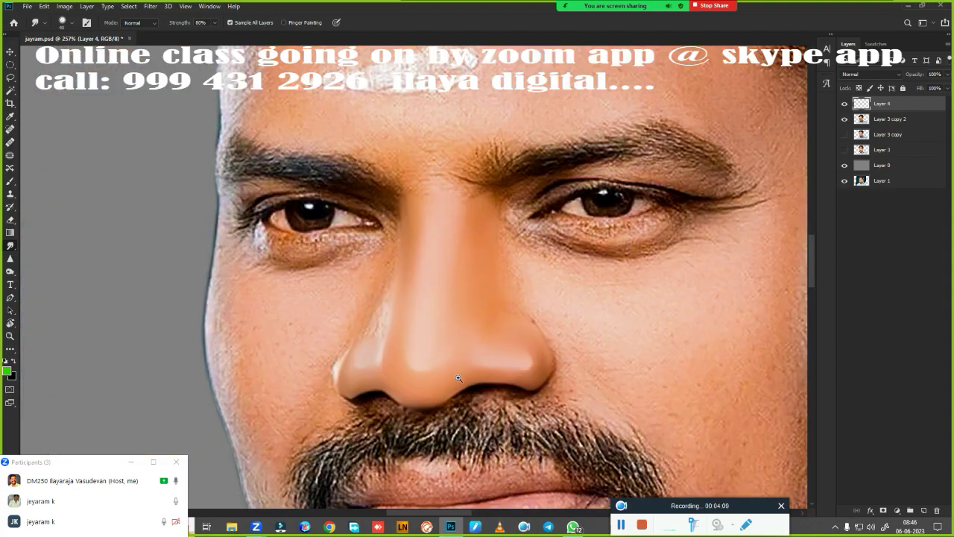
scroll(494, 226, up, 4)
scroll(495, 226, up, 2)
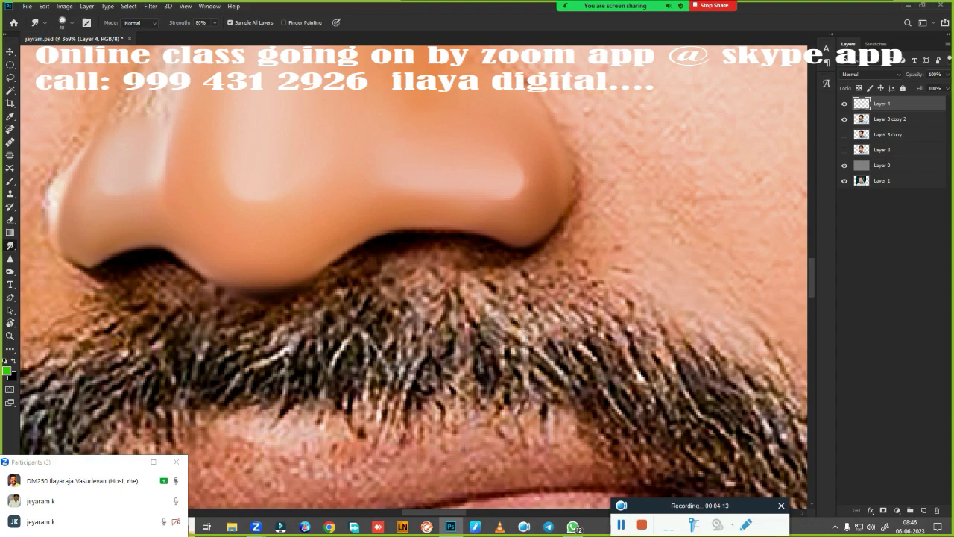
Step: Switch to the Mixer Brush and choose a brush tip preset
key(b)
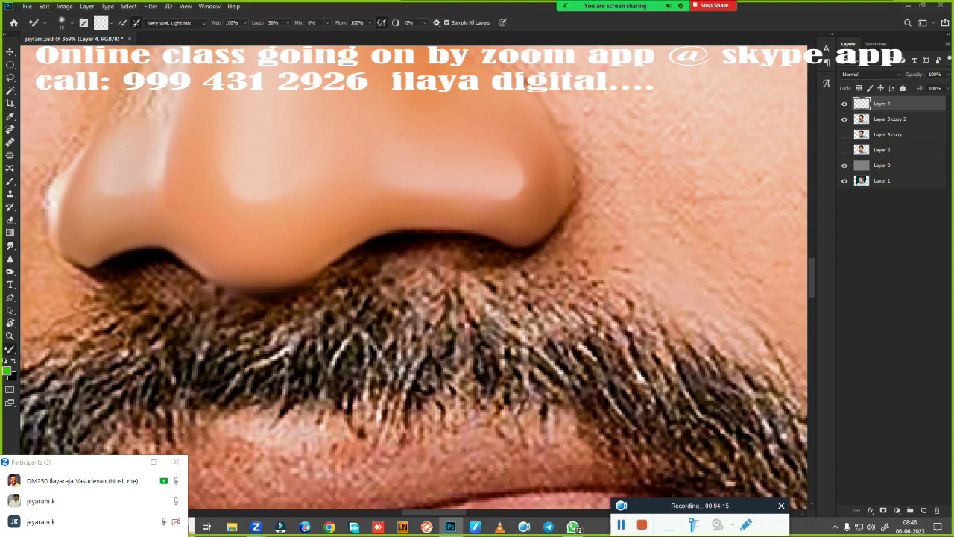
right_click(403, 306)
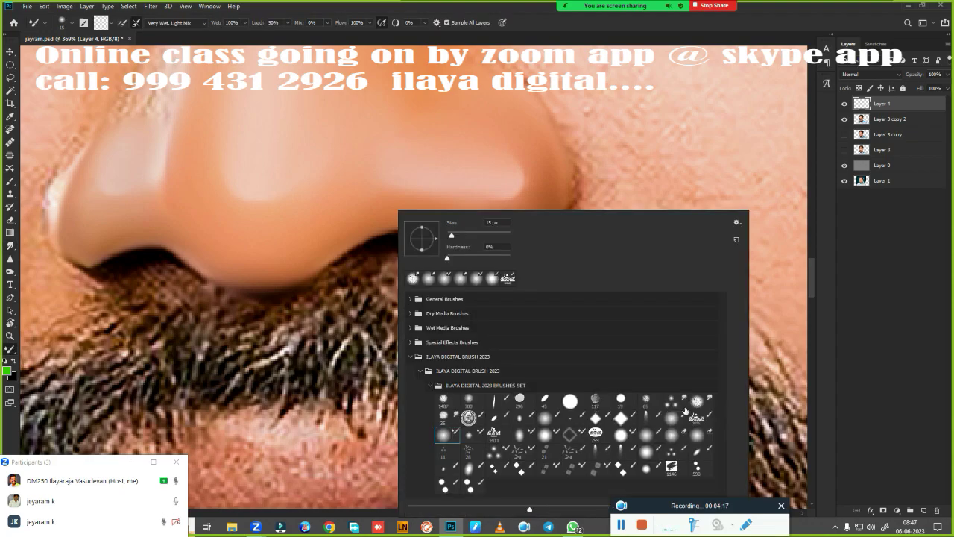
key(Escape)
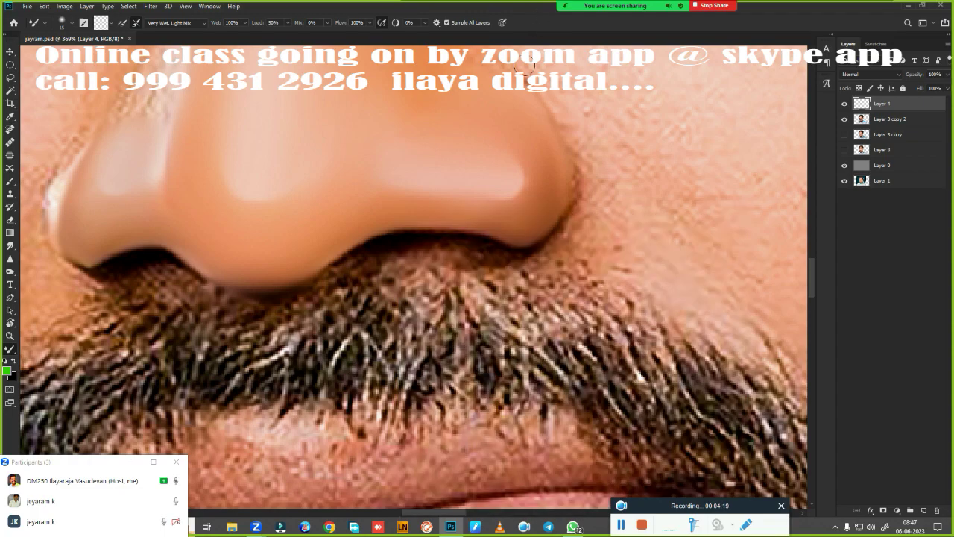
scroll(527, 298, up, 3)
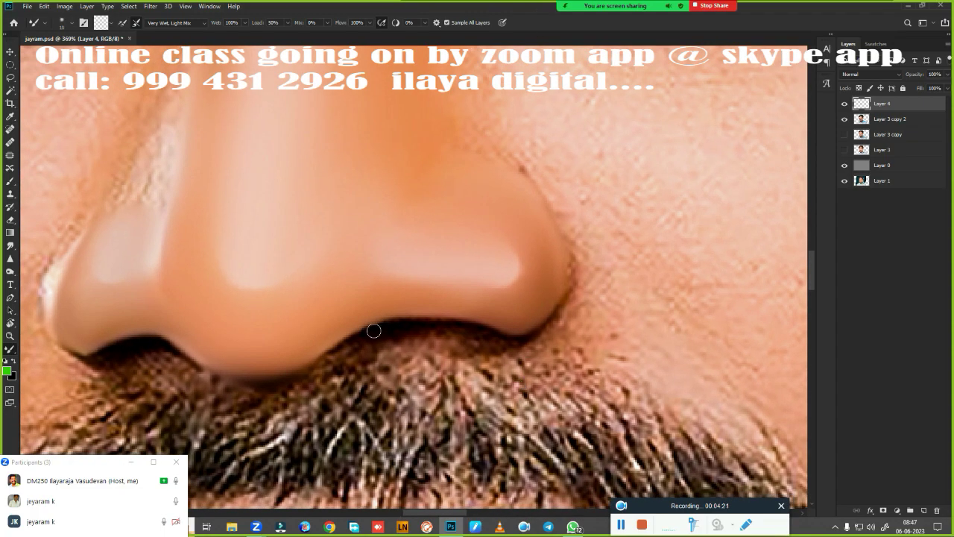
Step: Paint a dark outline along the nostril's lower crease and outer edge
mouse_move(380, 328)
mouse_down()
mouse_move(437, 324)
mouse_move(407, 326)
mouse_up()
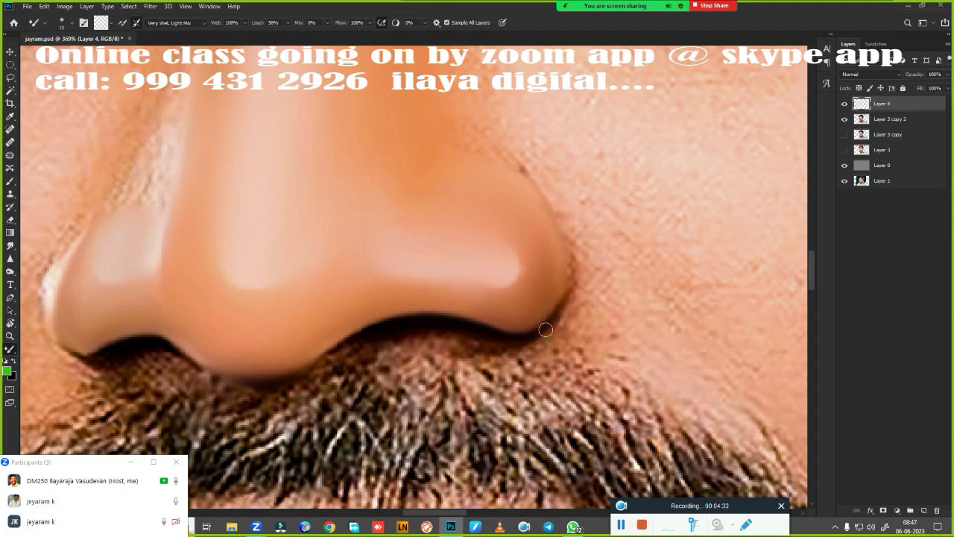
mouse_move(559, 301)
mouse_down()
mouse_move(565, 250)
mouse_move(556, 217)
mouse_move(563, 239)
mouse_move(528, 178)
mouse_up()
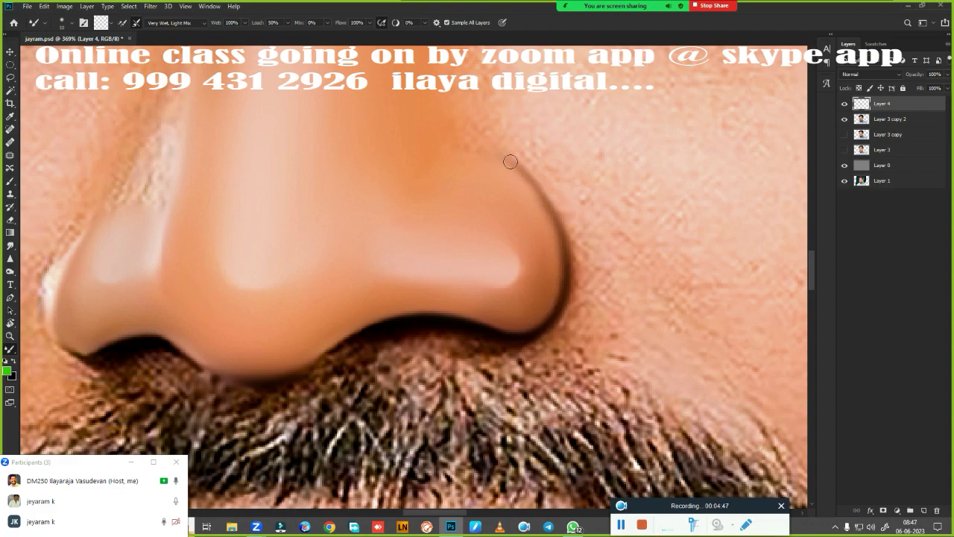
drag(510, 161, 472, 149)
Step: Blend the nostril's dark lower edge with three Very Wet, Light Mix mixer-brush strokes
scroll(635, 463, down, 5)
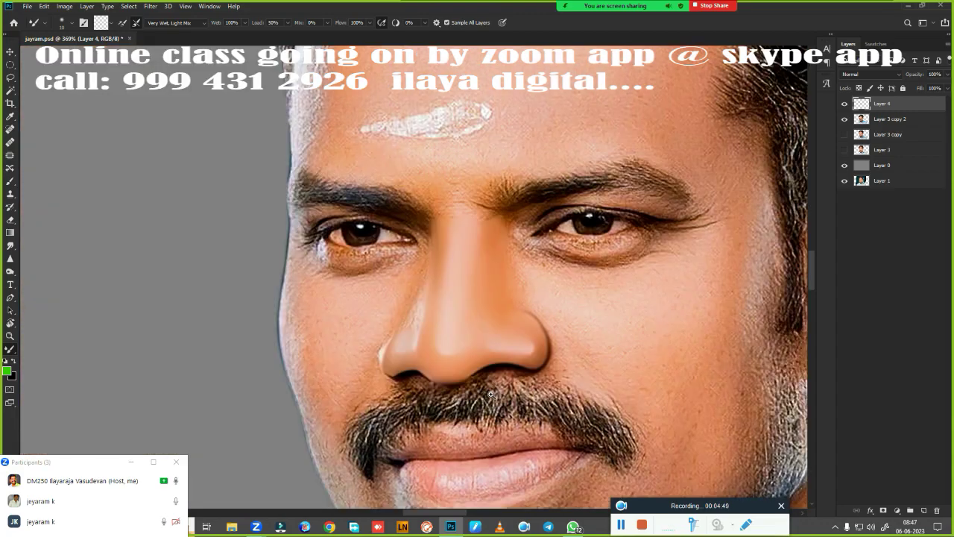
scroll(499, 316, up, 2)
scroll(499, 316, up, 2)
scroll(499, 316, up, 1)
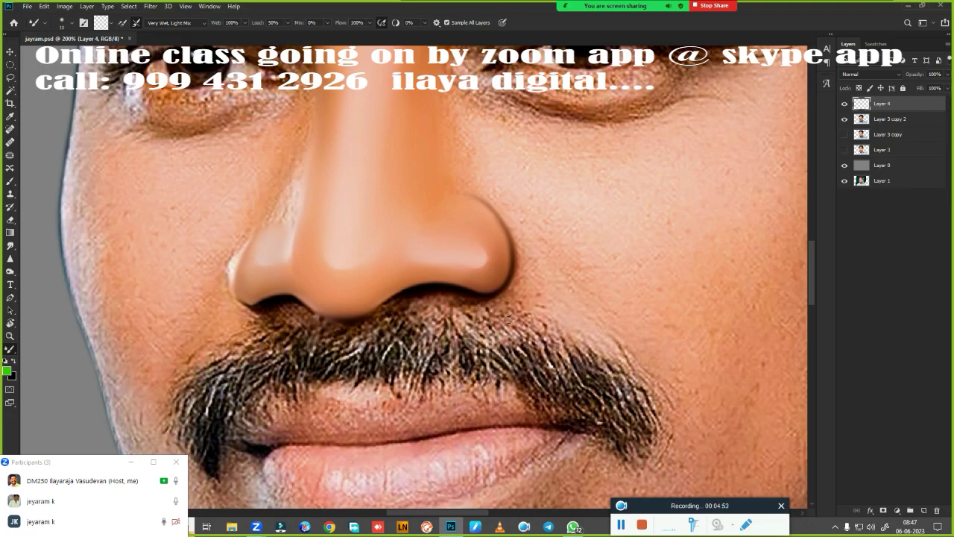
key(e)
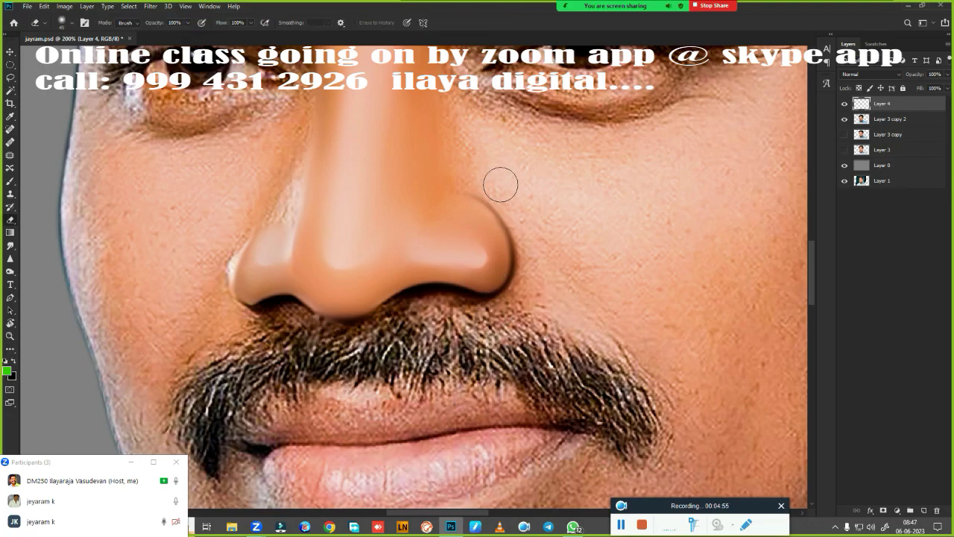
scroll(525, 351, up, 2)
scroll(535, 366, up, 1)
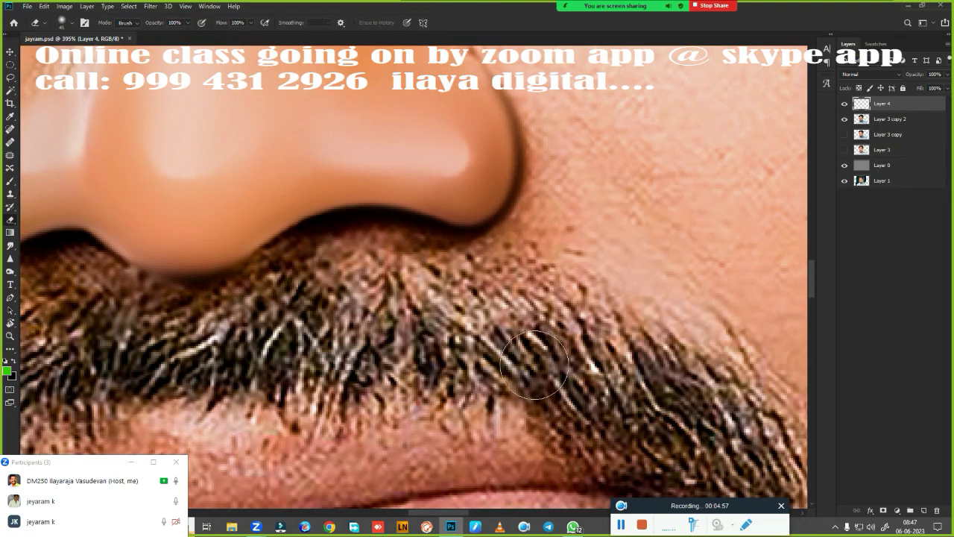
key(b)
drag(534, 365, 613, 441)
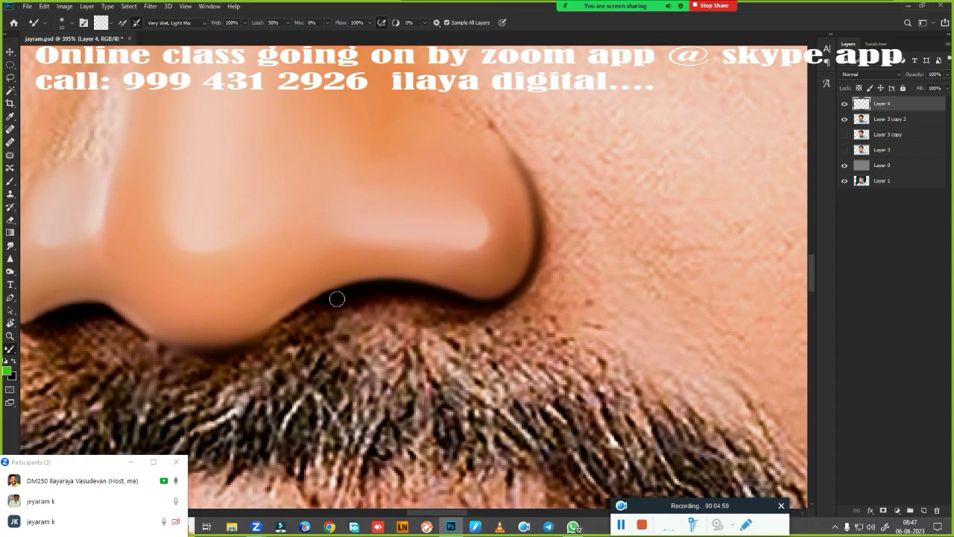
drag(337, 299, 281, 328)
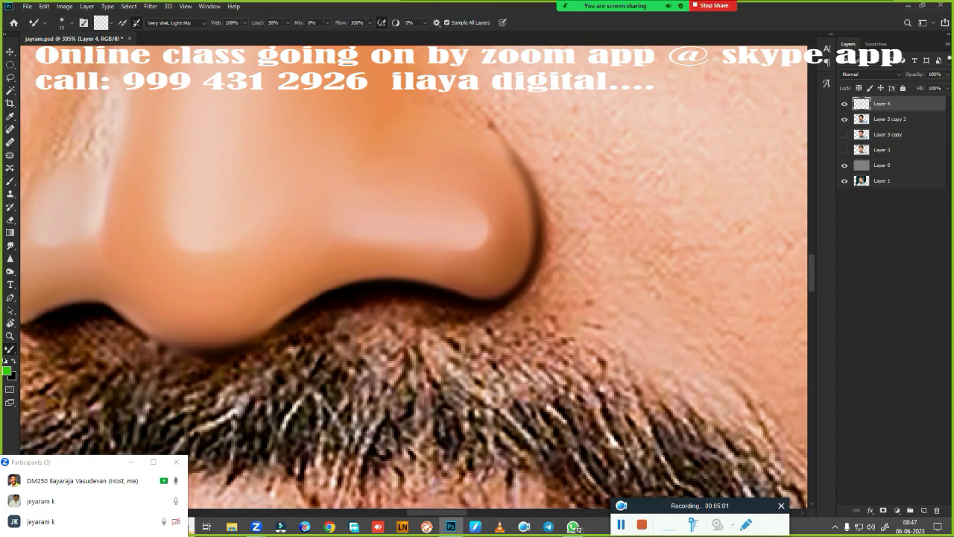
mouse_move(230, 357)
mouse_down()
mouse_move(315, 303)
mouse_move(278, 328)
mouse_up()
mouse_move(222, 354)
mouse_down()
mouse_move(305, 308)
mouse_move(279, 321)
mouse_up()
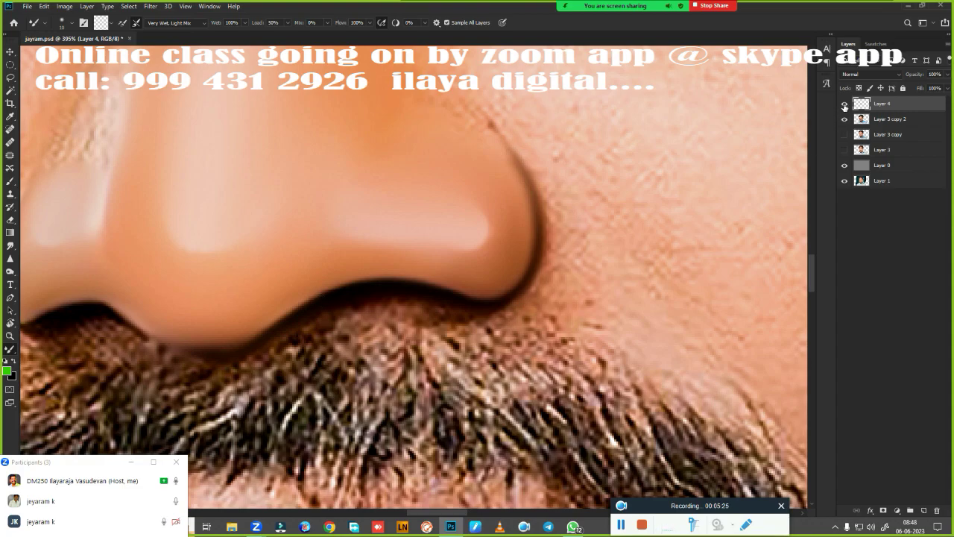
Step: Toggle Layer 4 off and on to compare the painted nose with the original
click(845, 104)
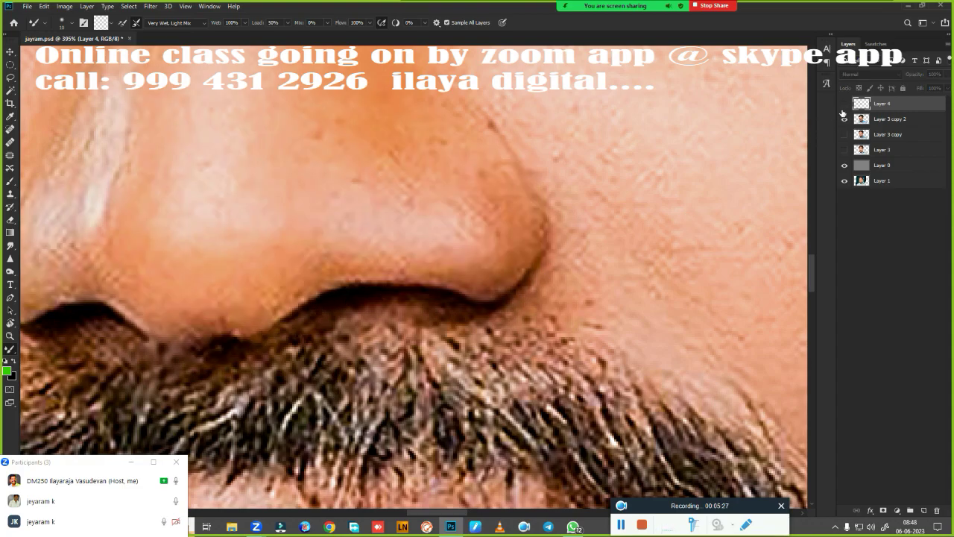
click(843, 104)
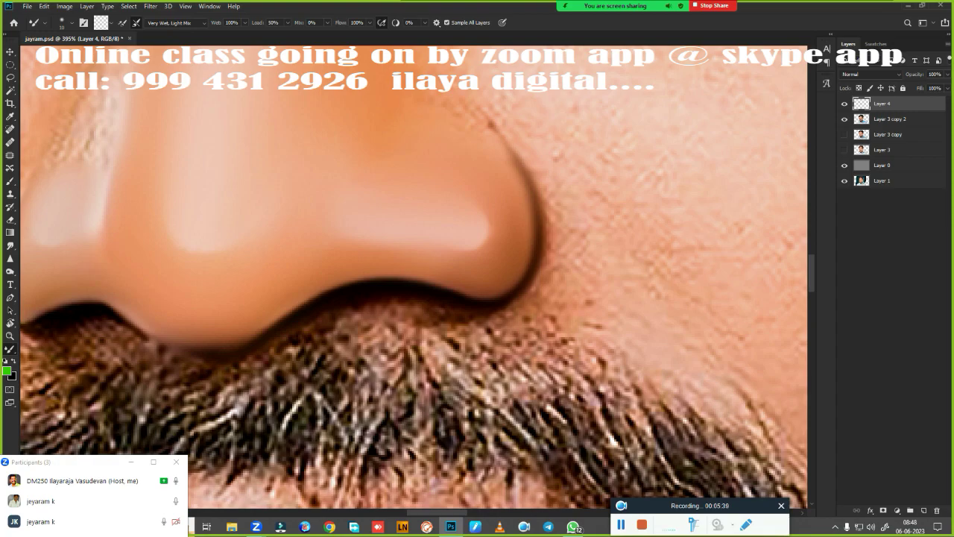
drag(541, 221, 545, 321)
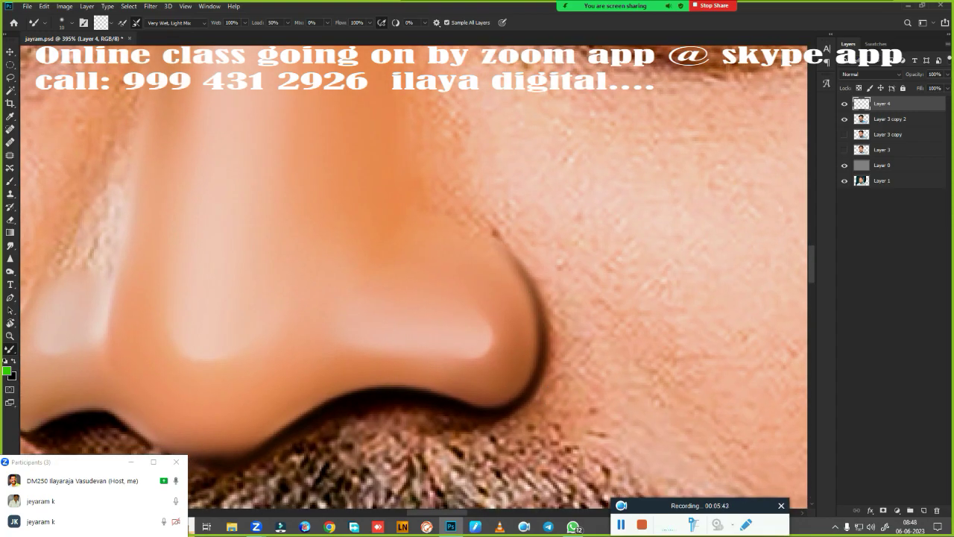
Step: Darken and blend the nose's side outline and lower edge with the mixer brush
drag(508, 263, 459, 233)
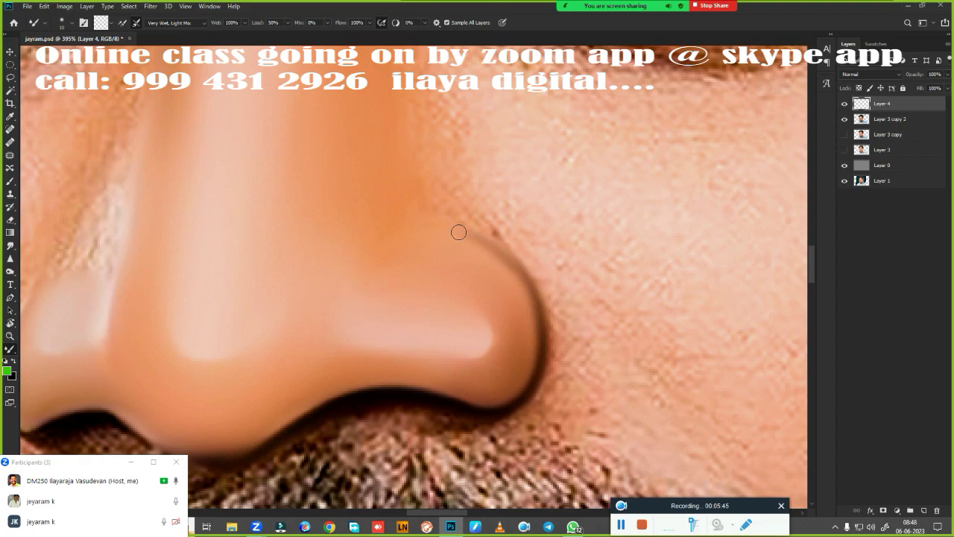
scroll(482, 260, down, 5)
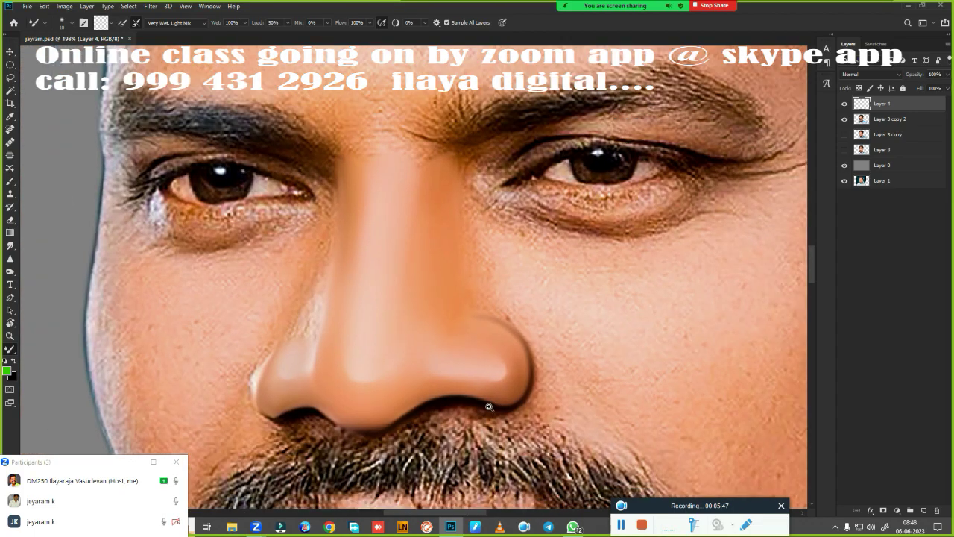
scroll(449, 243, up, 4)
scroll(449, 243, up, 3)
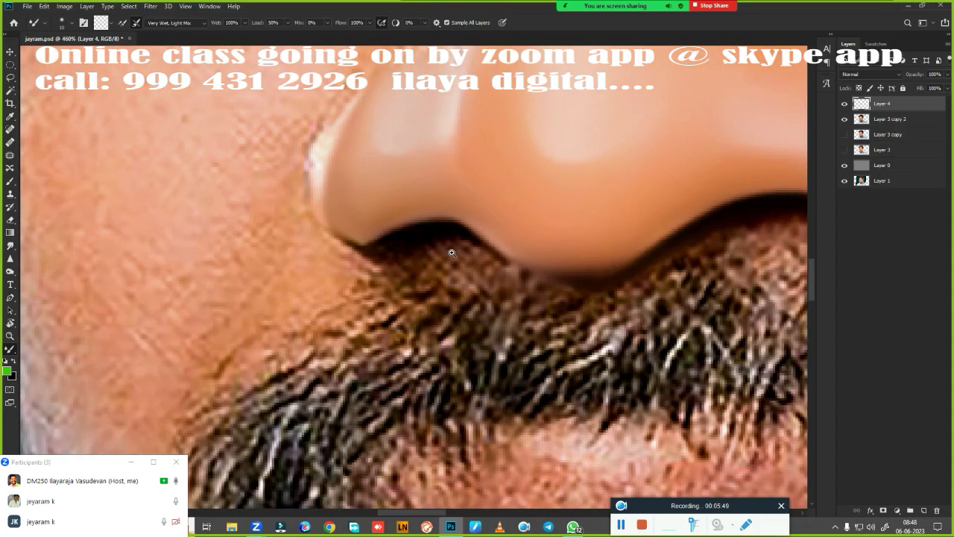
drag(236, 235, 291, 204)
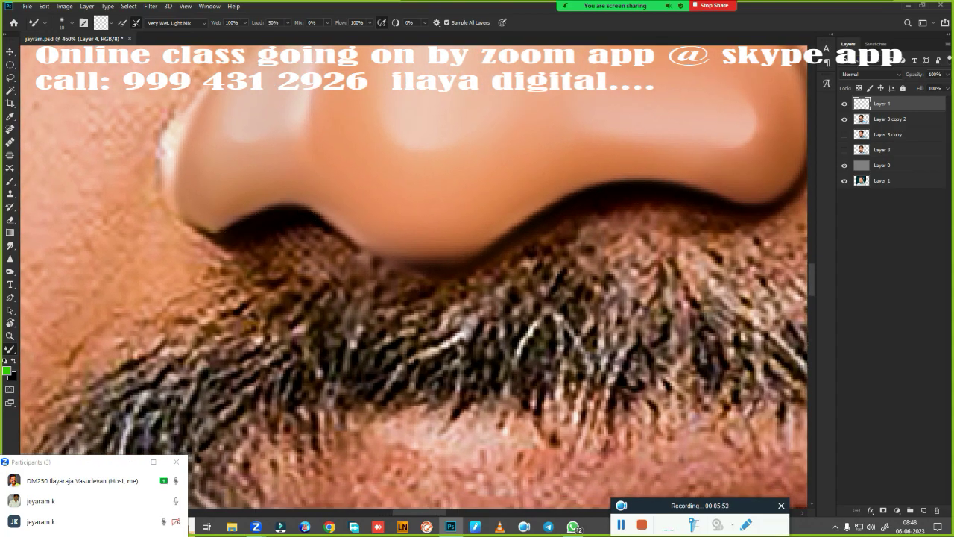
drag(335, 242, 429, 270)
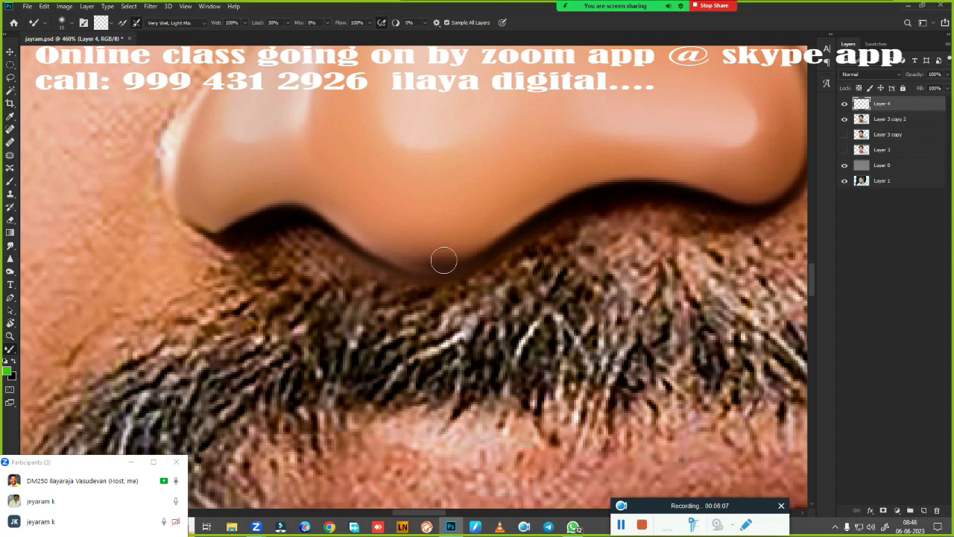
click(10, 245)
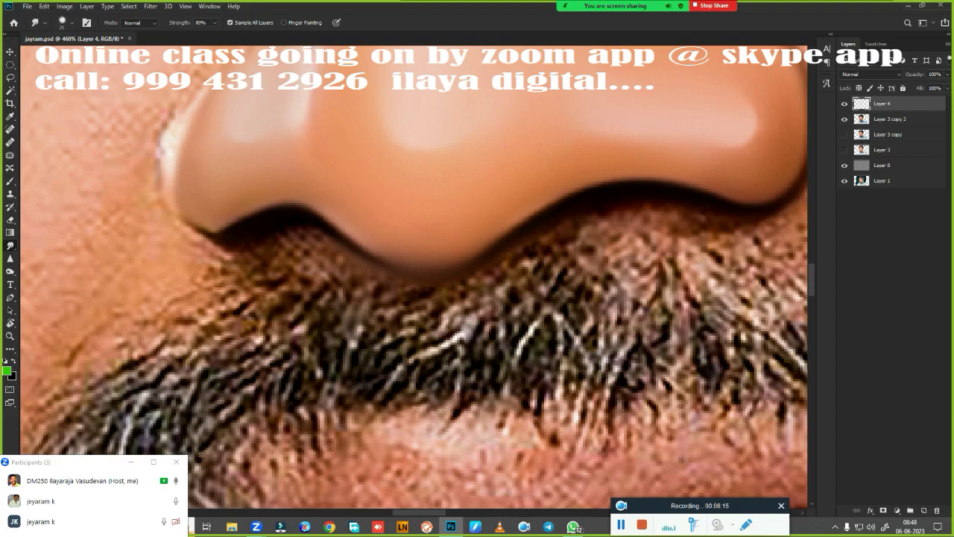
Step: Paint a dark outline up the nose's left edge and shade its lower-left corner
drag(253, 241, 413, 315)
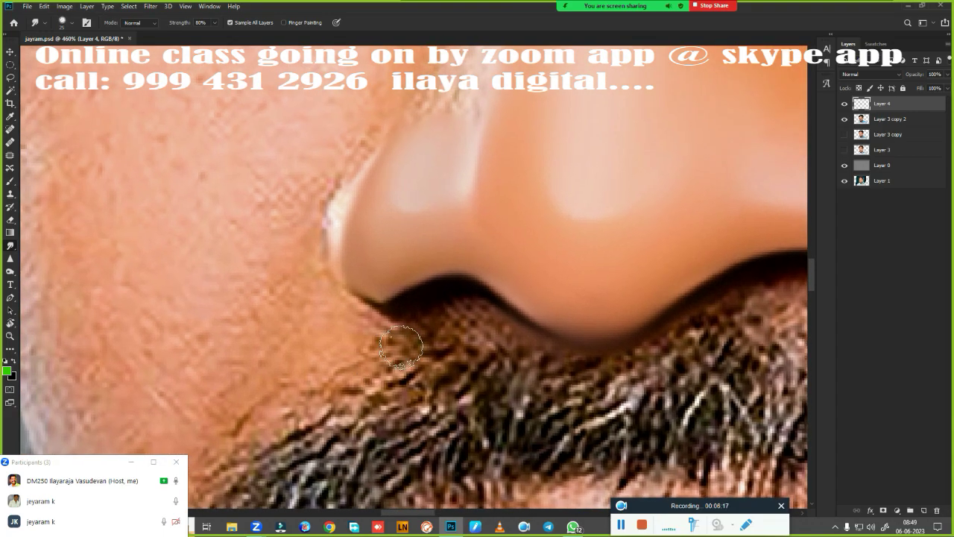
key(b)
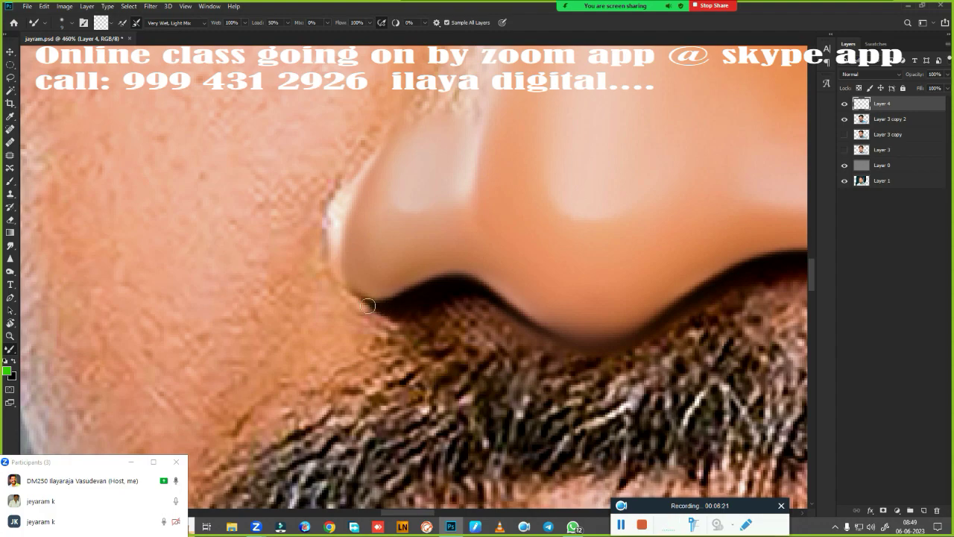
click(366, 302)
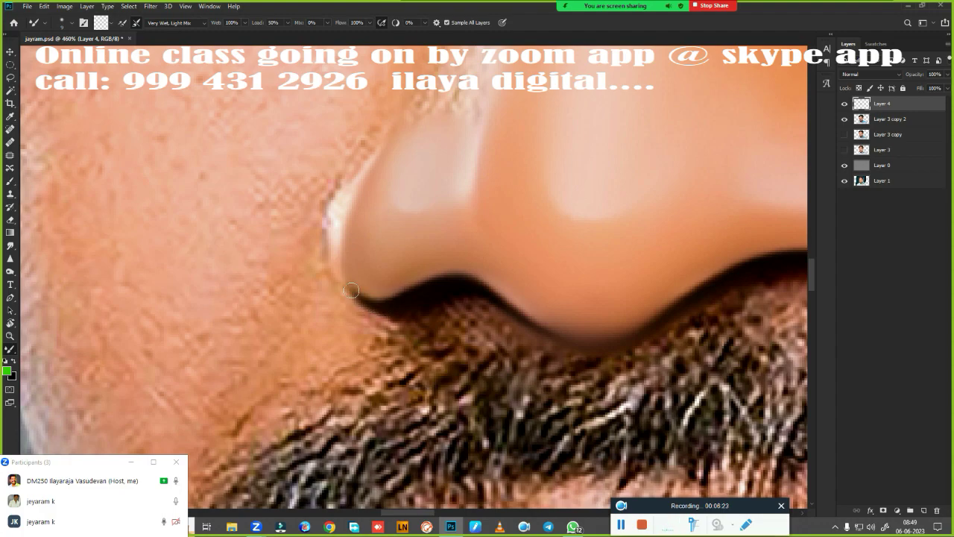
mouse_move(341, 278)
mouse_down()
mouse_move(339, 216)
mouse_move(349, 196)
mouse_up()
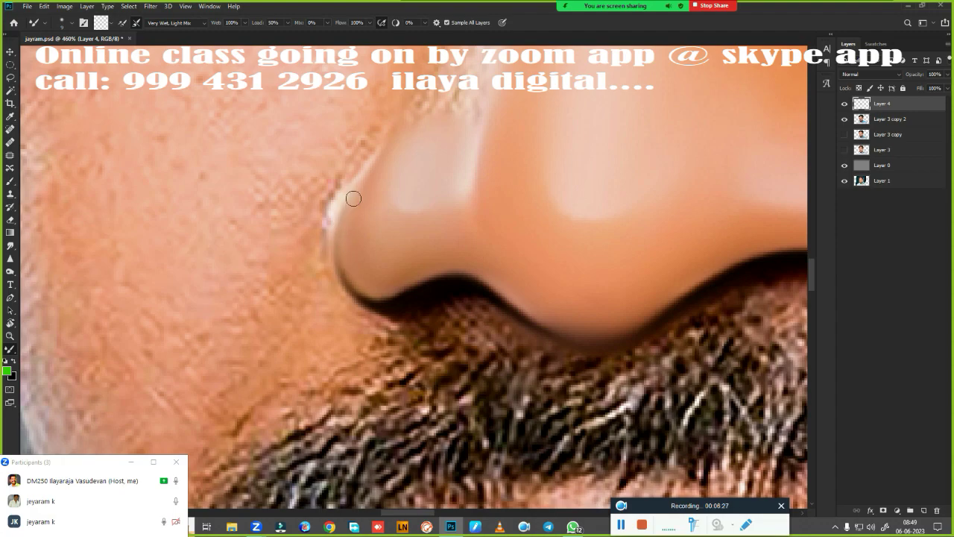
mouse_move(342, 281)
mouse_down()
mouse_move(337, 183)
mouse_move(371, 158)
mouse_up()
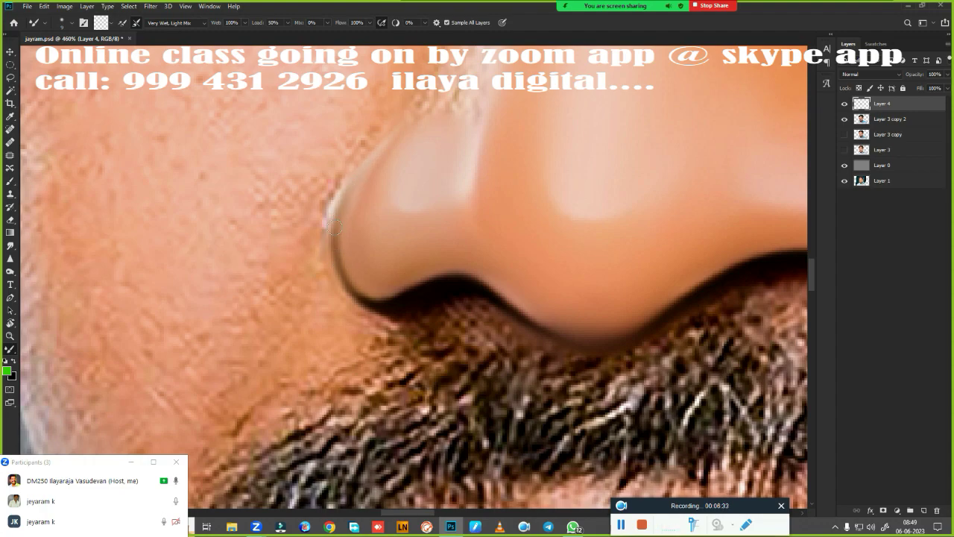
drag(336, 227, 335, 200)
Step: Lighten the upper nose edge and redraw a smooth dark left nostril outline
drag(371, 161, 377, 148)
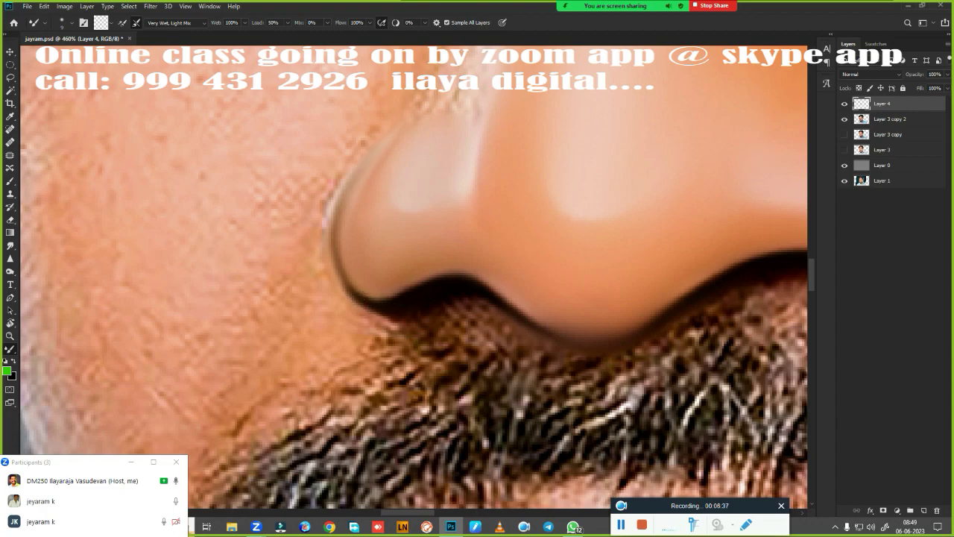
drag(350, 292, 335, 267)
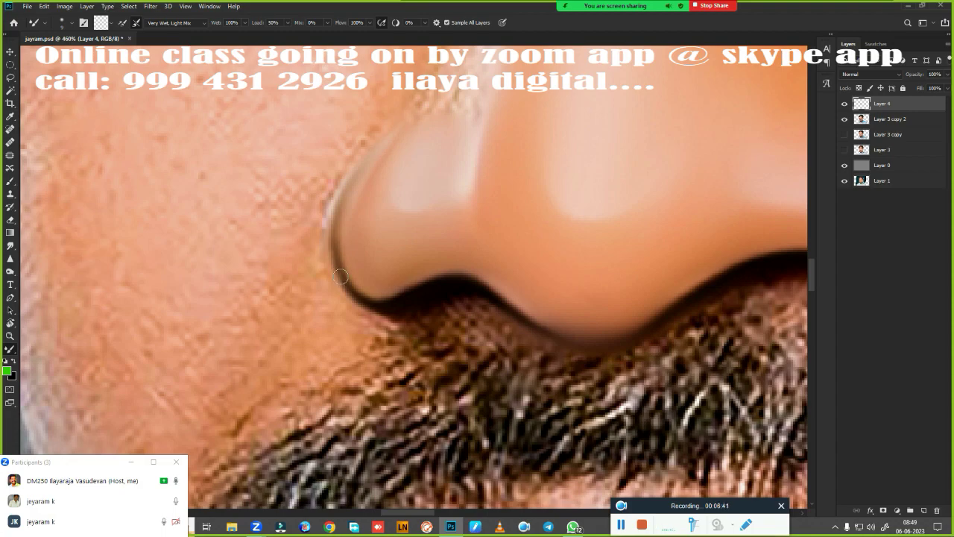
drag(348, 291, 332, 254)
mouse_move(336, 222)
mouse_down()
mouse_move(340, 186)
mouse_move(371, 157)
mouse_up()
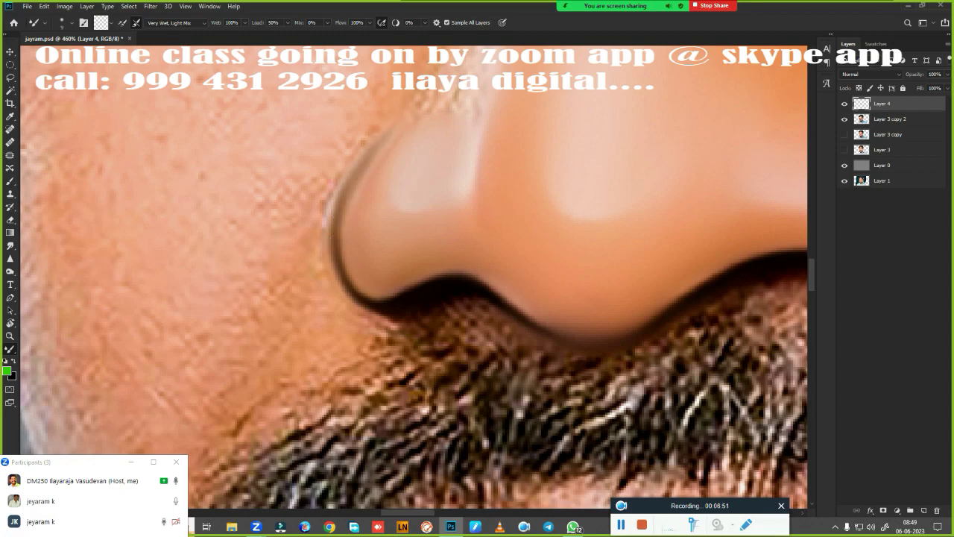
key(r)
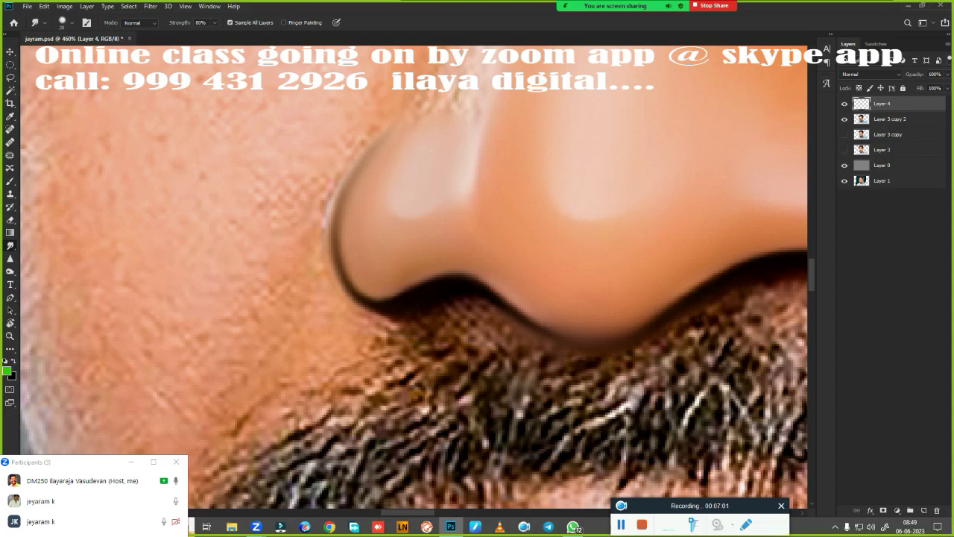
scroll(462, 238, down, 5)
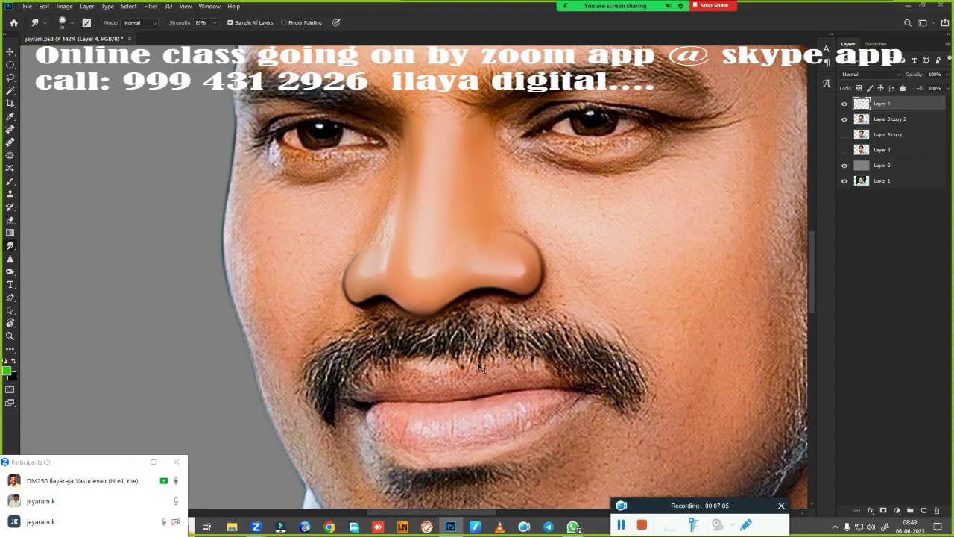
scroll(492, 346, up, 2)
scroll(495, 345, down, 2)
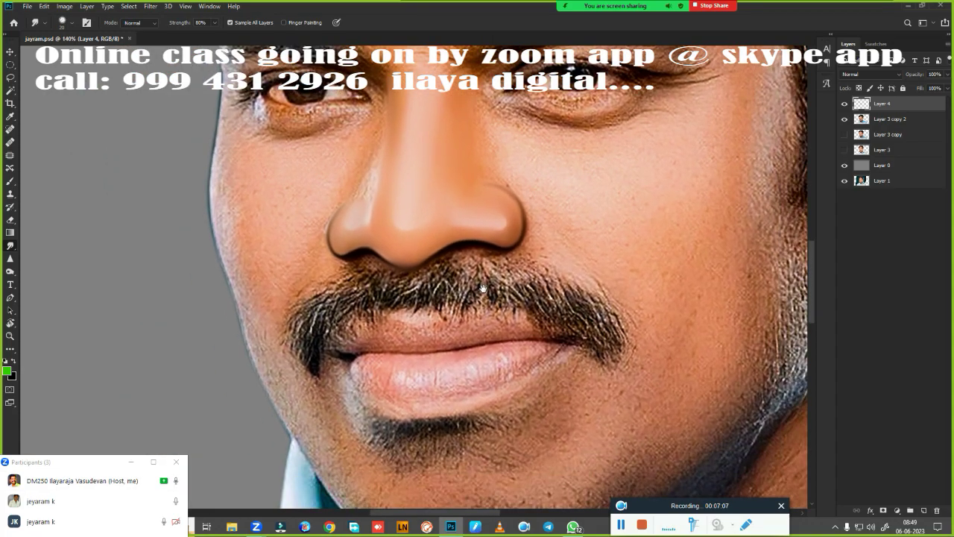
Step: Trace a Pen path around the moustache and lips, from above the nose to below the mouth
key(p)
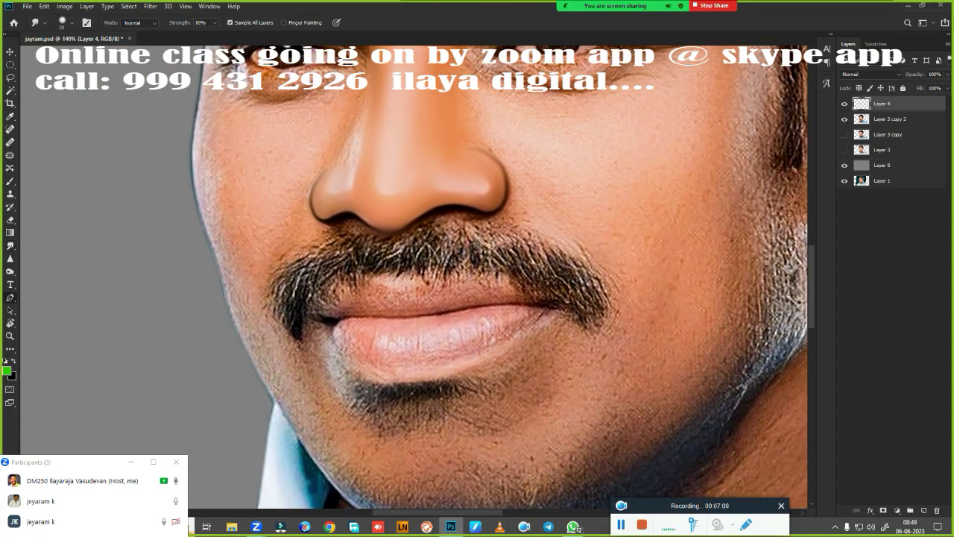
click(368, 252)
drag(464, 261, 455, 237)
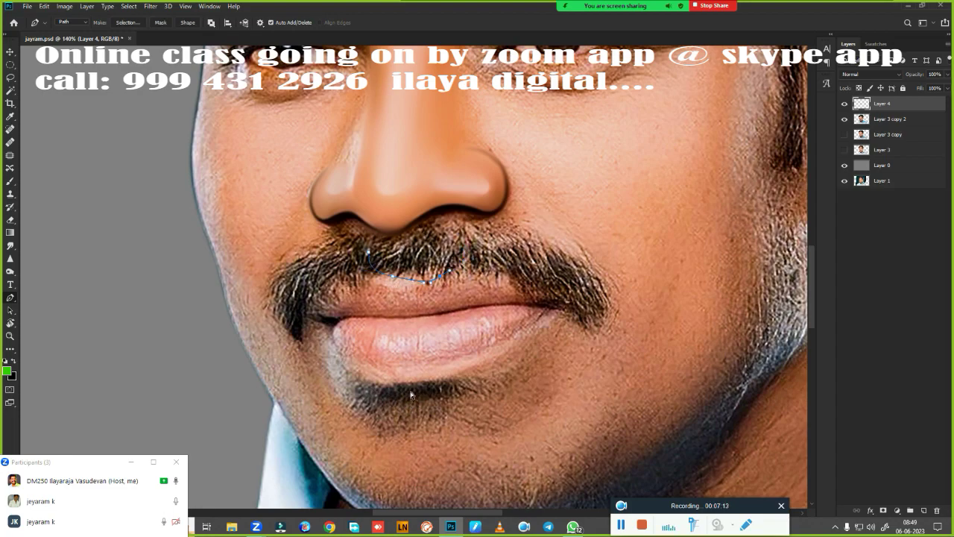
key(ctrl+z)
scroll(535, 295, up, 2)
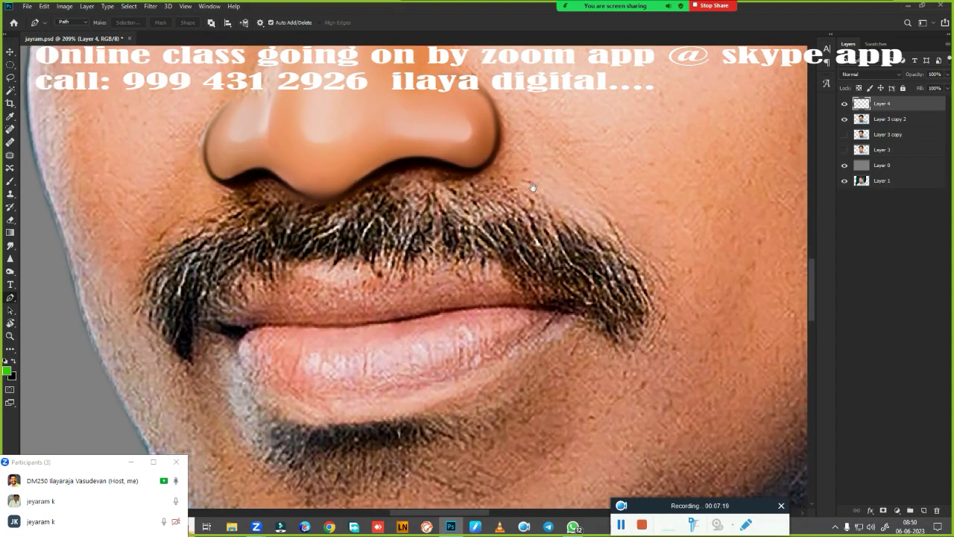
click(506, 112)
drag(616, 238, 631, 272)
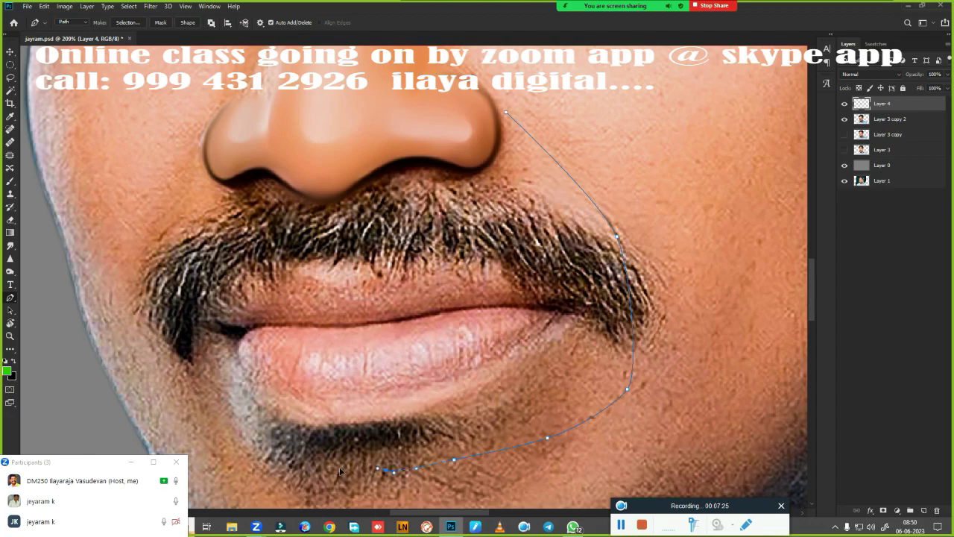
click(146, 314)
drag(200, 147, 201, 134)
drag(311, 89, 321, 92)
Step: Turn the path into a selection feathered by 2 pixels
key(ctrl+Return)
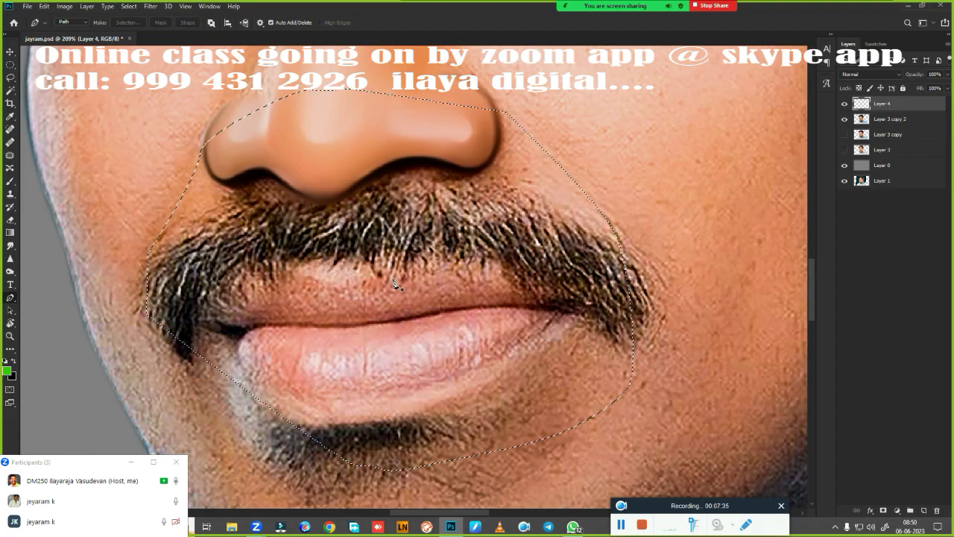
key(shift+F6)
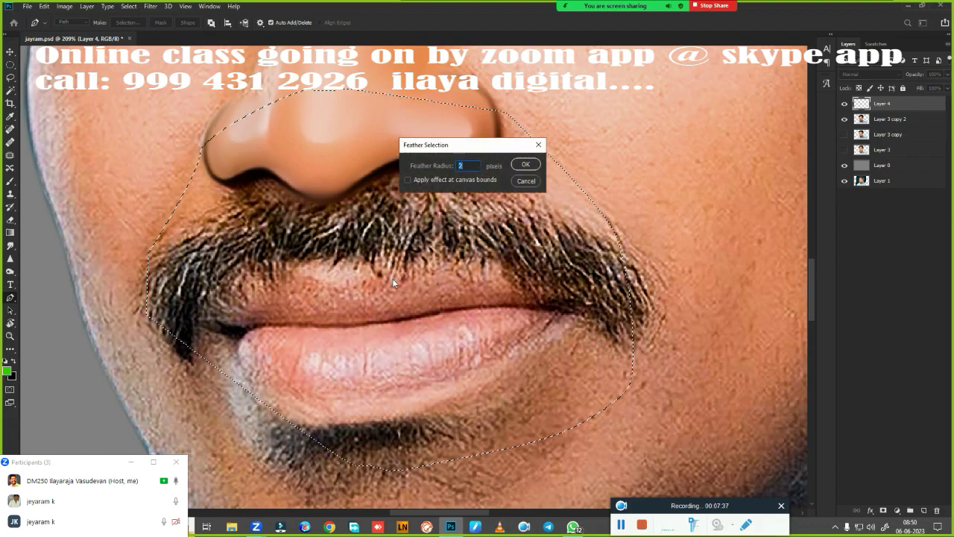
key(Return)
key(r)
mouse_move(371, 310)
mouse_down()
mouse_move(384, 384)
mouse_move(320, 377)
mouse_up()
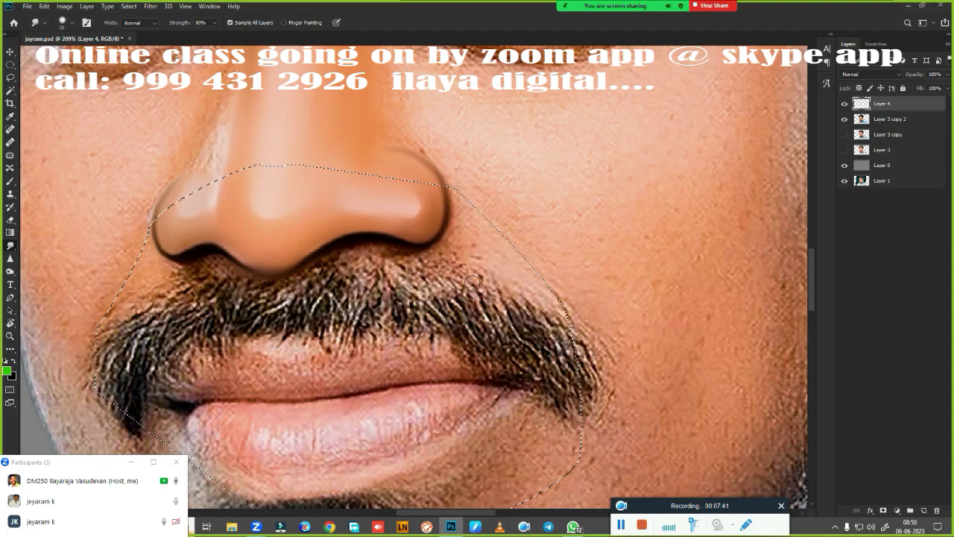
mouse_move(460, 237)
mouse_down()
mouse_move(555, 266)
mouse_move(468, 251)
mouse_up()
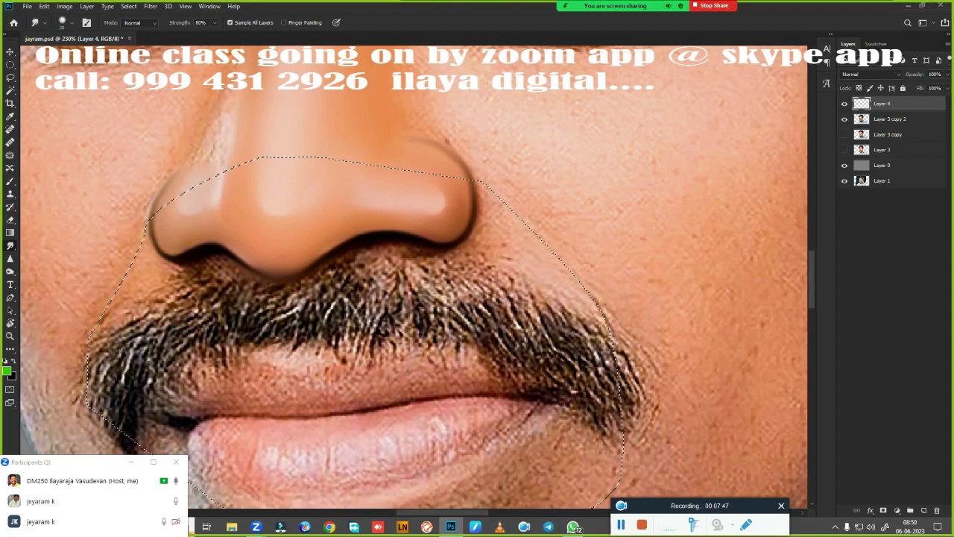
Step: Smudge the moustache's upper edge right of the nostril into skin, using a smaller brush partway
mouse_move(507, 238)
mouse_down()
mouse_move(524, 230)
mouse_move(539, 255)
mouse_up()
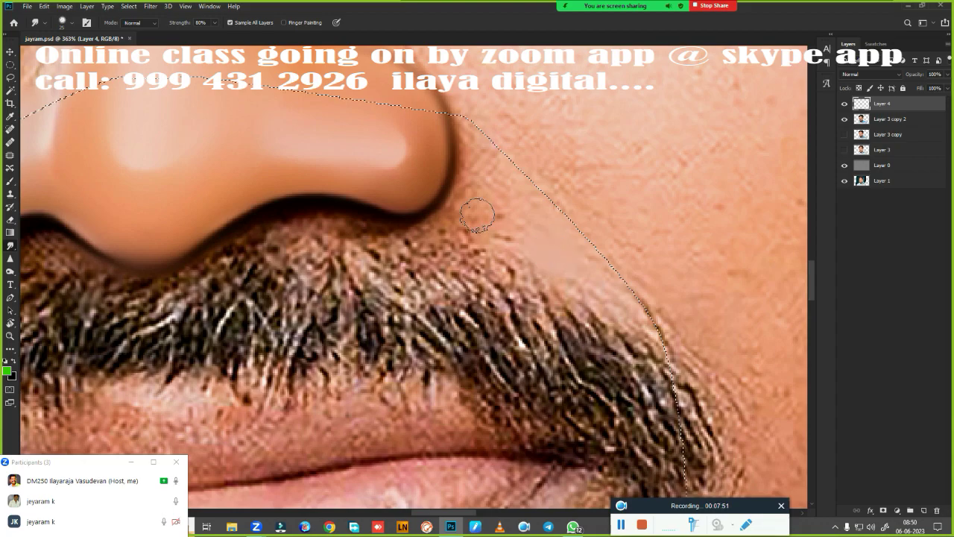
drag(578, 272, 632, 320)
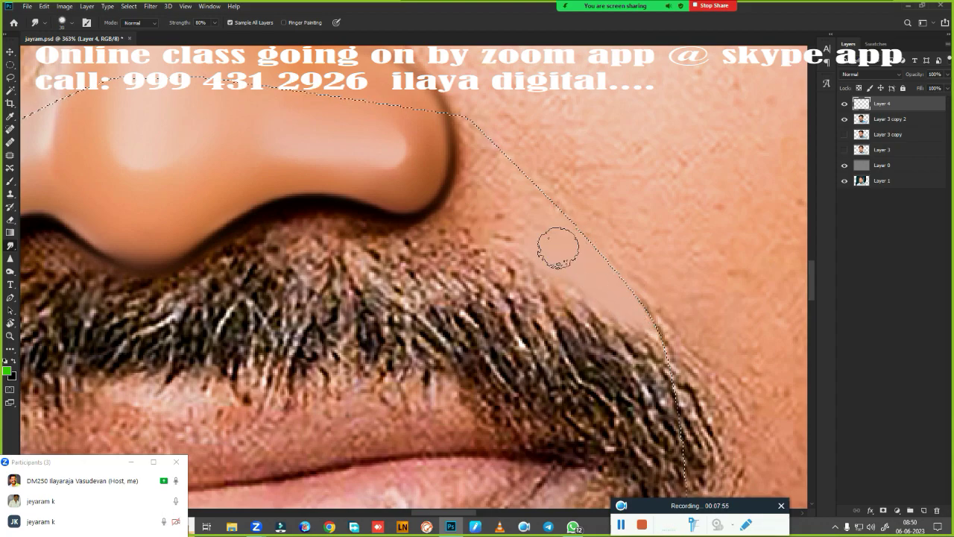
mouse_move(513, 208)
mouse_down()
mouse_move(528, 228)
mouse_move(485, 231)
mouse_move(477, 214)
mouse_move(451, 217)
mouse_move(476, 167)
mouse_up()
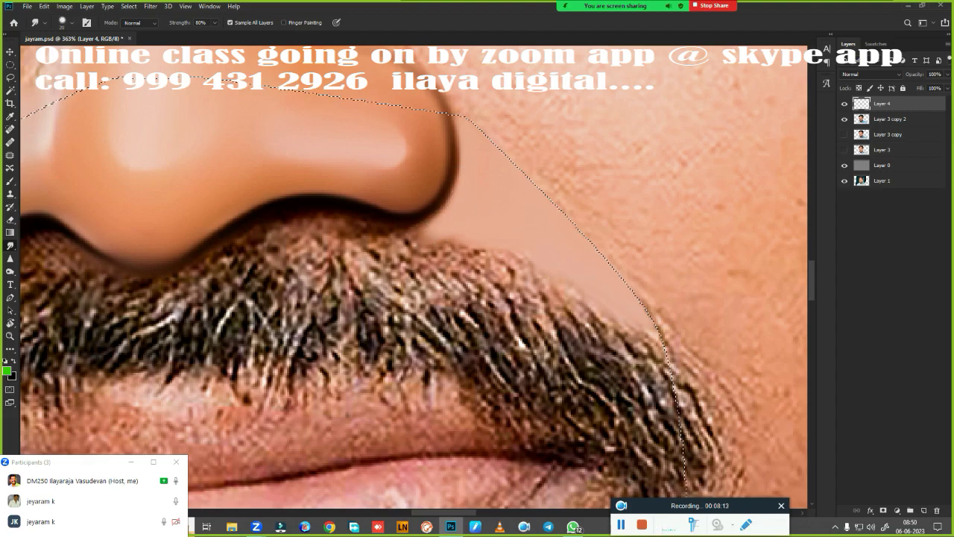
drag(420, 237, 407, 234)
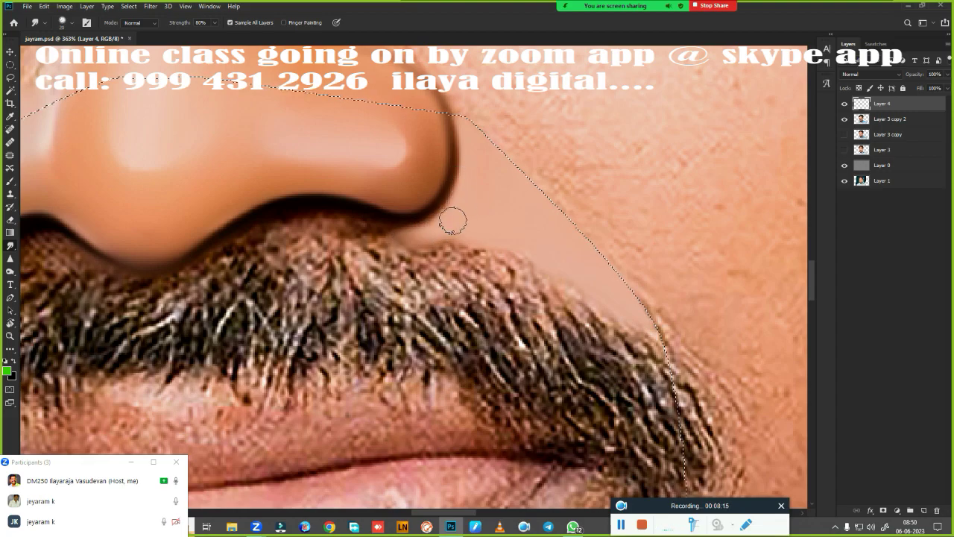
key(bracketleft)
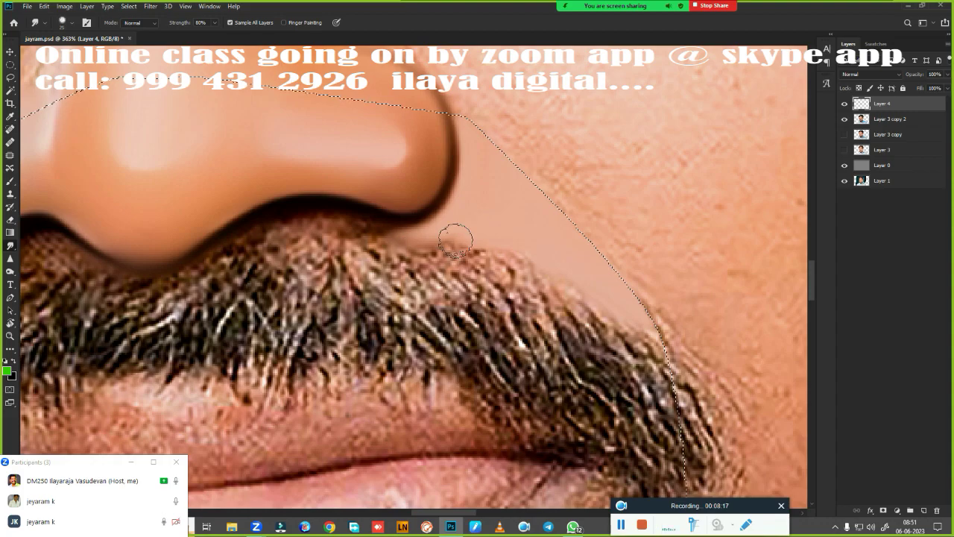
drag(458, 230, 369, 255)
mouse_move(462, 258)
mouse_down()
mouse_move(502, 234)
mouse_move(555, 291)
mouse_move(633, 320)
mouse_move(660, 373)
mouse_up()
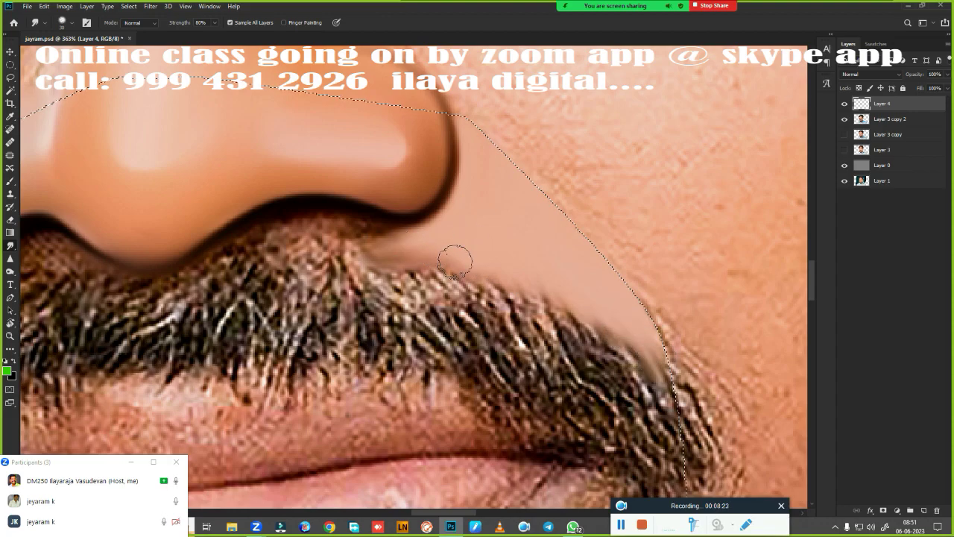
mouse_move(254, 227)
mouse_down()
mouse_move(309, 221)
mouse_move(375, 228)
mouse_move(266, 239)
mouse_move(283, 221)
mouse_move(399, 241)
mouse_move(264, 239)
mouse_move(211, 266)
mouse_move(305, 228)
mouse_move(294, 222)
mouse_move(359, 239)
mouse_move(410, 237)
mouse_move(347, 246)
mouse_move(322, 228)
mouse_up()
drag(386, 241, 259, 238)
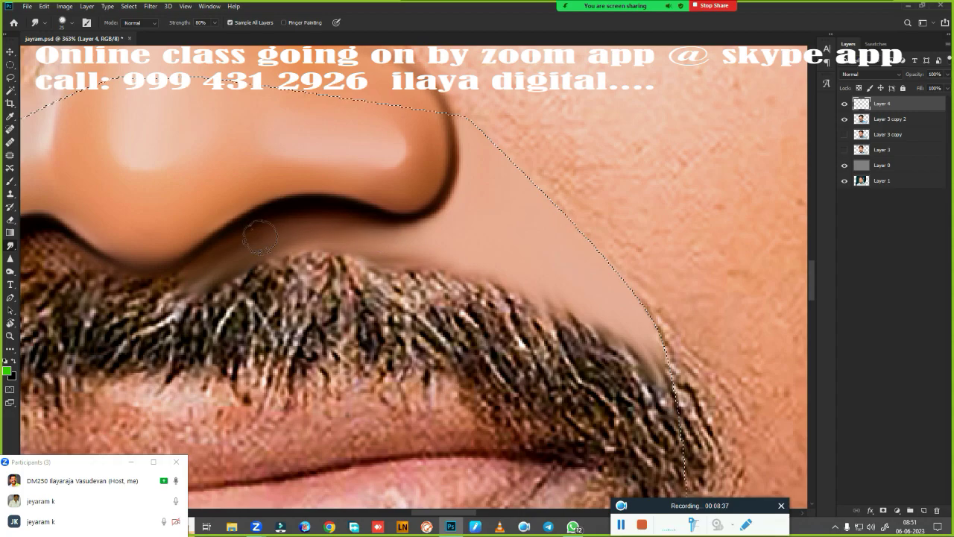
scroll(589, 246, down, 4)
Step: Smudge the hairs under the left nostril and above the upper lip into smooth skin
drag(530, 351, 529, 248)
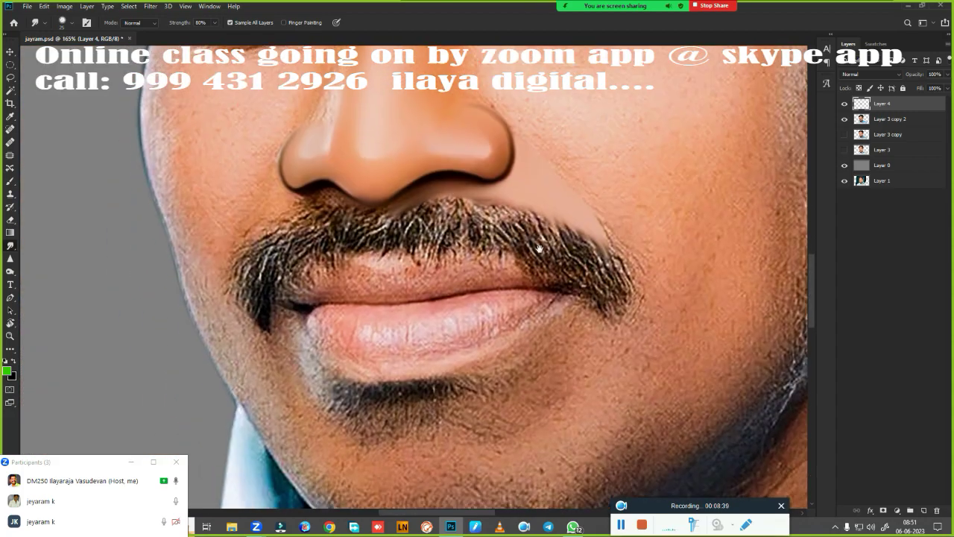
scroll(298, 239, up, 4)
drag(298, 246, 361, 283)
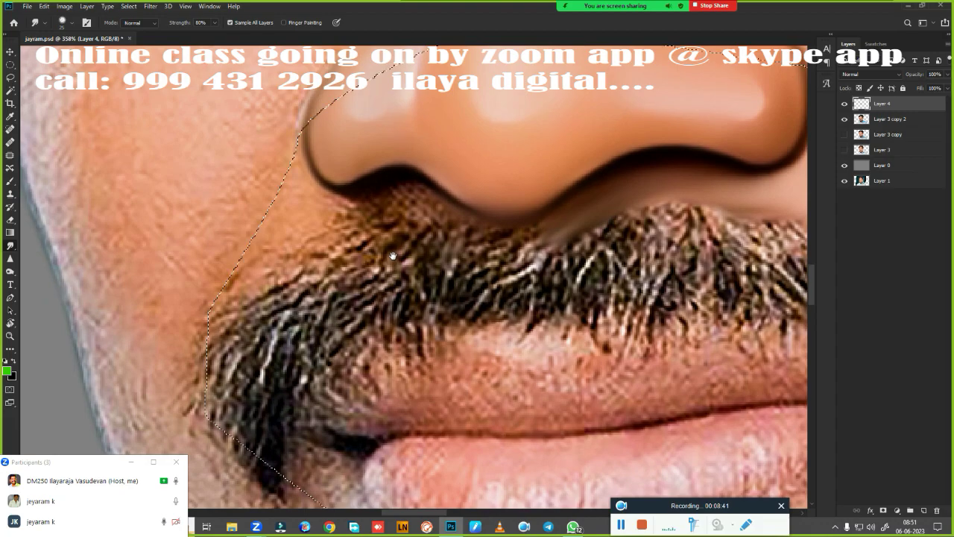
drag(522, 340, 613, 311)
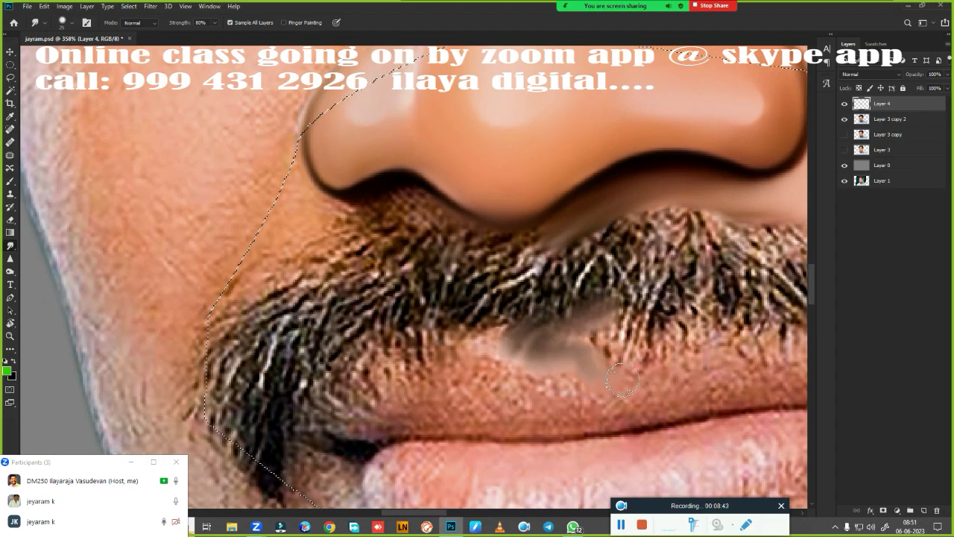
drag(483, 369, 570, 395)
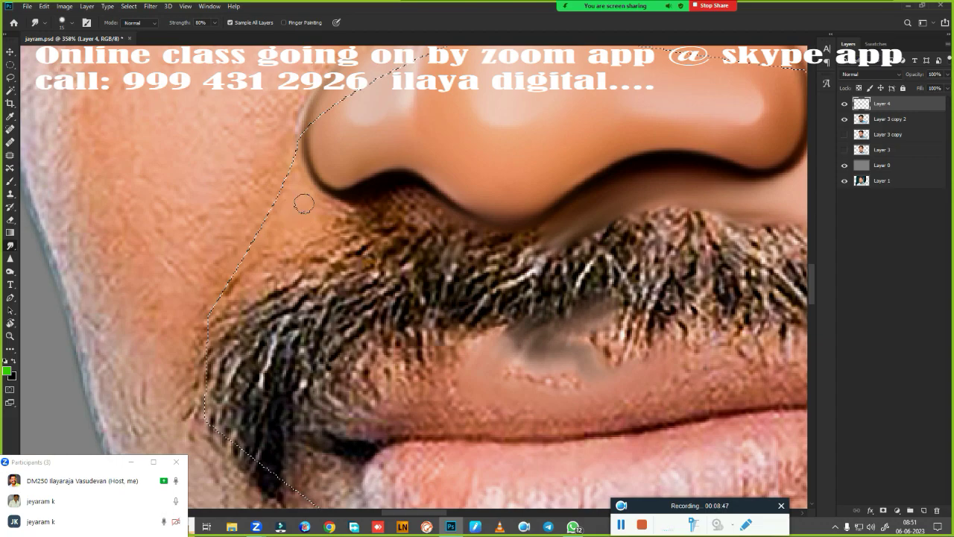
drag(301, 210, 336, 212)
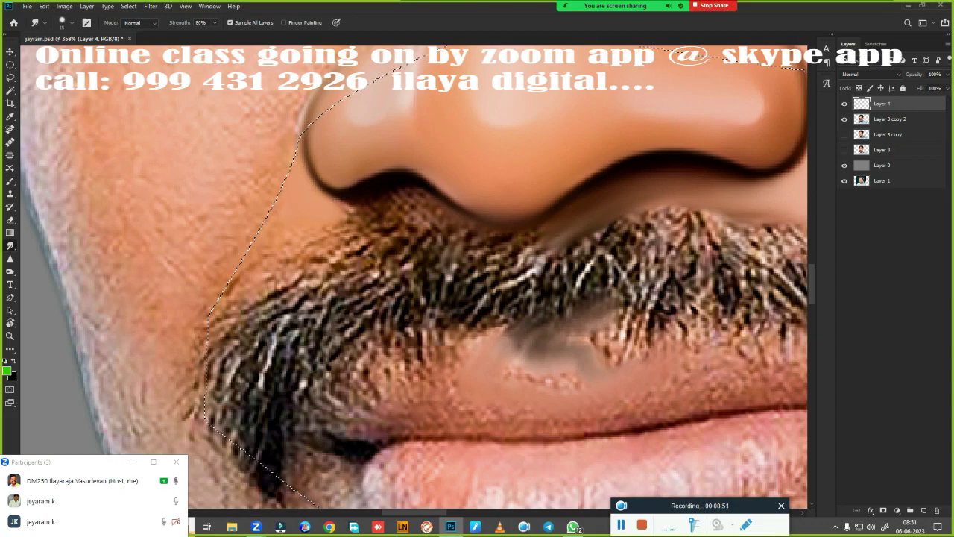
drag(342, 213, 358, 225)
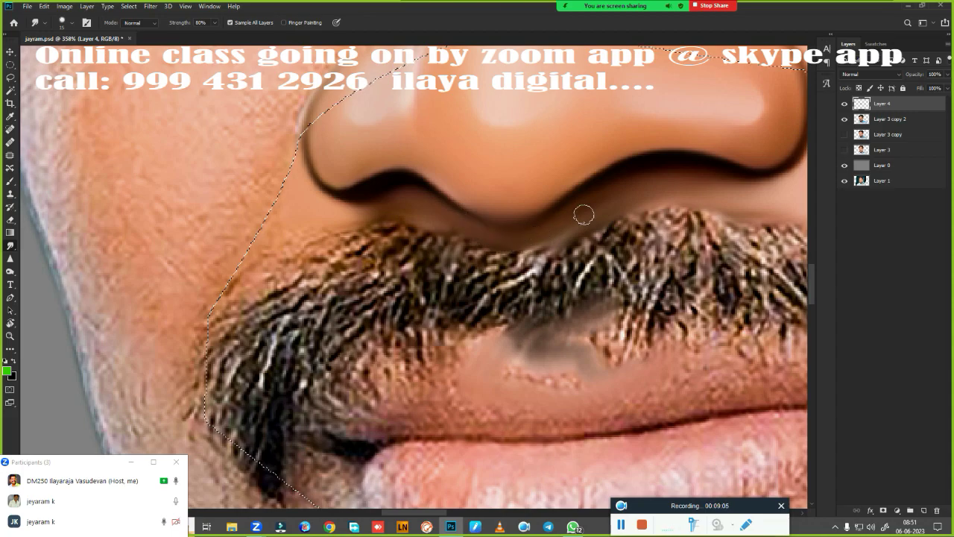
mouse_move(310, 246)
mouse_down()
mouse_move(282, 259)
mouse_move(251, 251)
mouse_move(266, 207)
mouse_move(228, 310)
mouse_move(187, 345)
mouse_up()
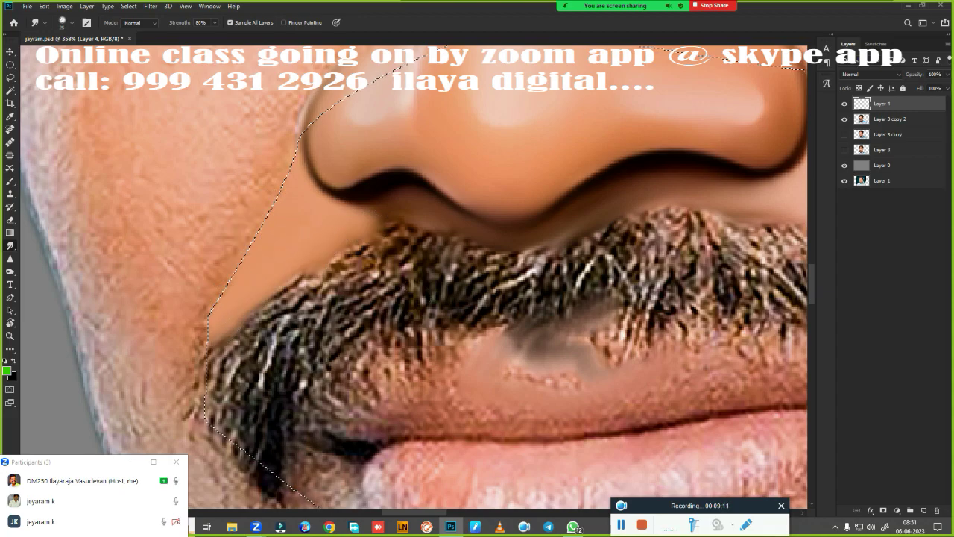
scroll(597, 209, down, 5)
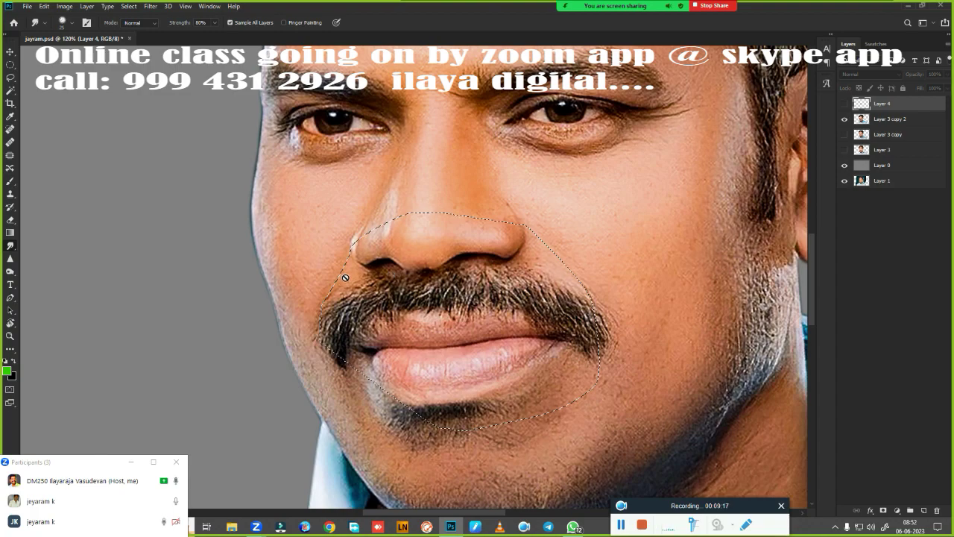
Step: Make Layer 4 visible again, zoom in on the mouth, and select the Eraser
click(845, 105)
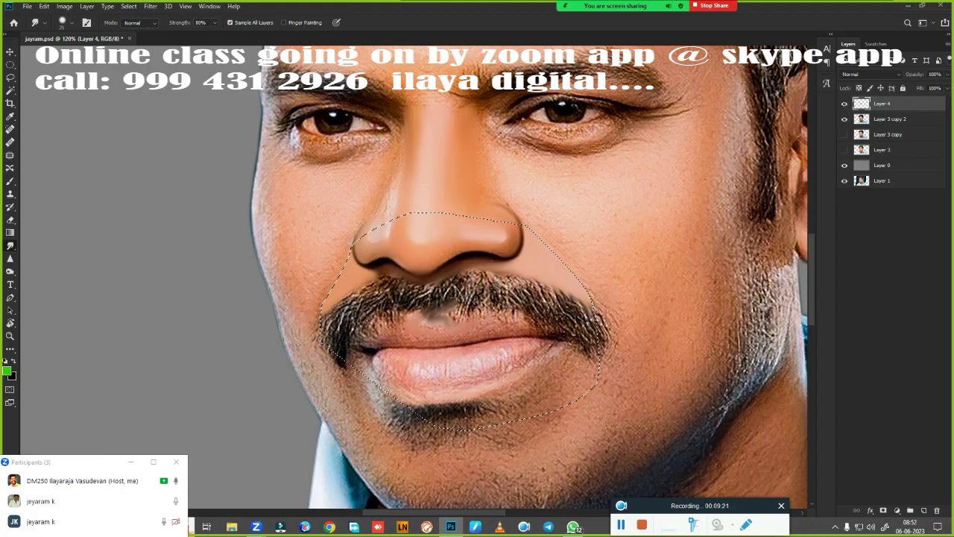
scroll(463, 313, up, 3)
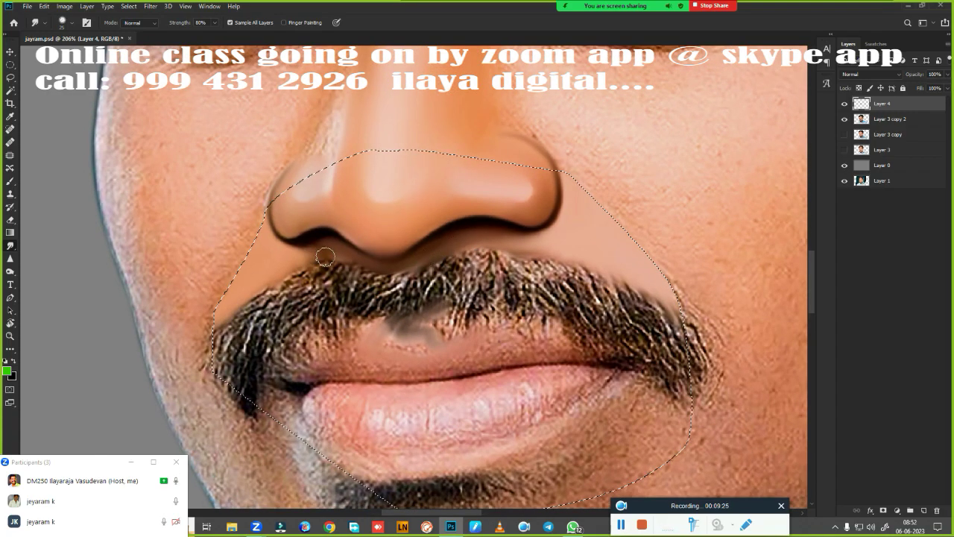
scroll(461, 224, down, 3)
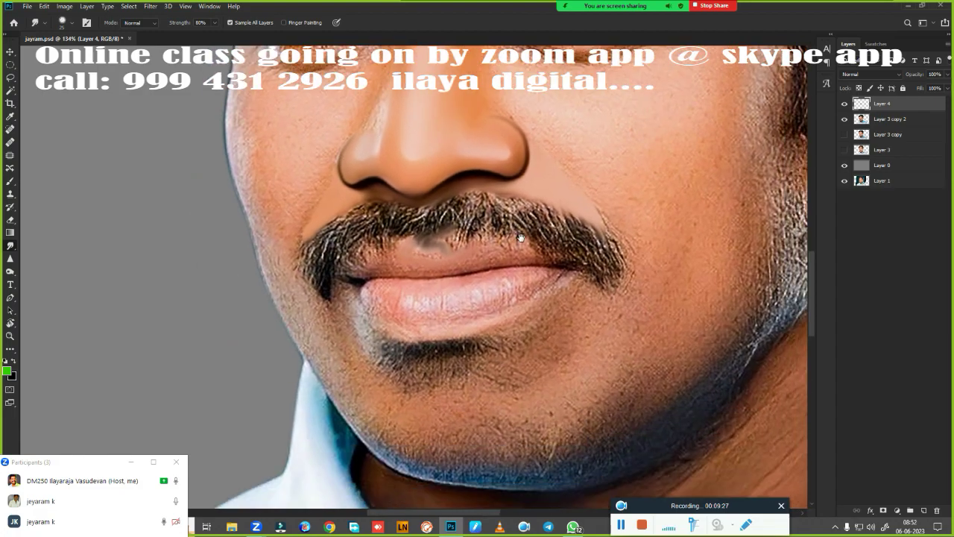
scroll(494, 275, up, 2)
scroll(494, 276, up, 1)
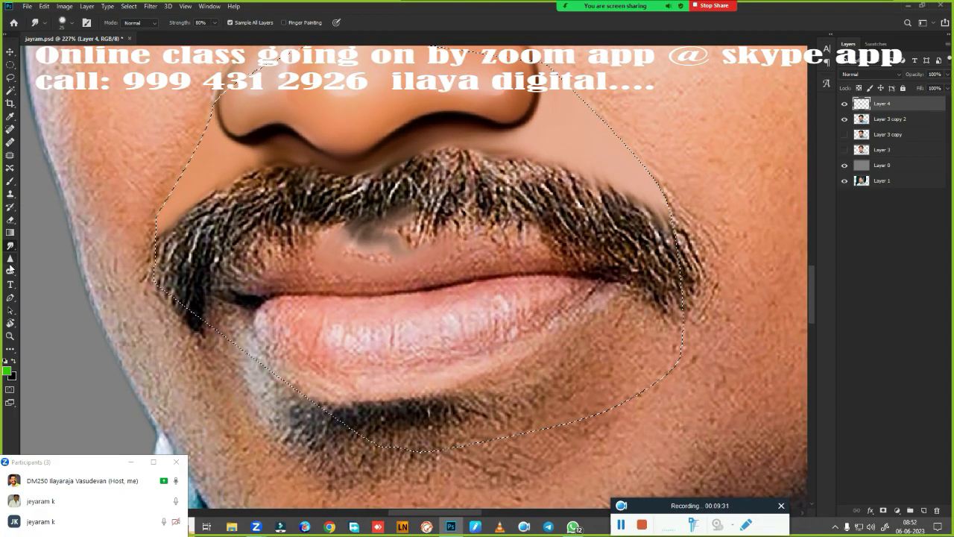
click(13, 221)
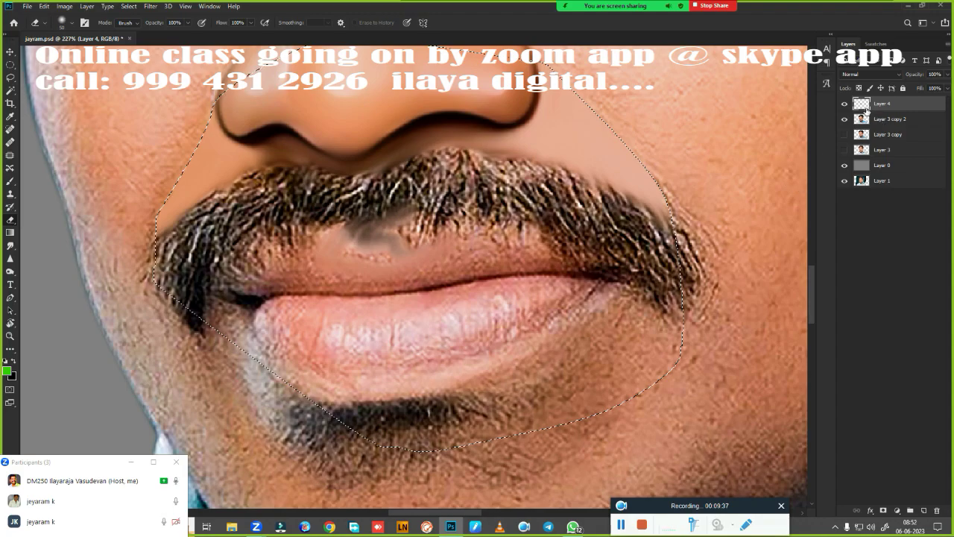
Step: Erase the grey upper-lip smear and restore hair along the moustache's left and upper-right edges
drag(417, 223, 336, 237)
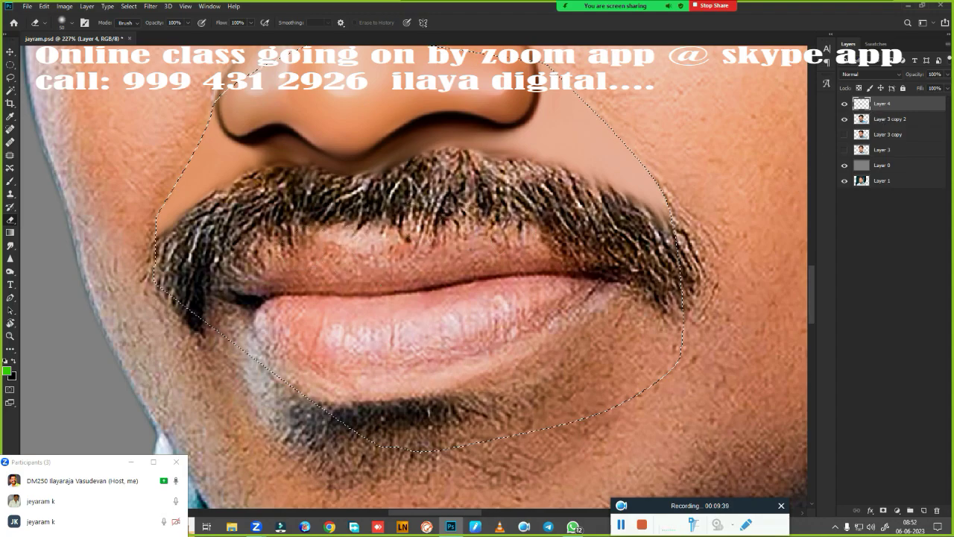
mouse_move(198, 252)
mouse_down()
mouse_move(210, 221)
mouse_move(282, 183)
mouse_move(340, 197)
mouse_move(456, 167)
mouse_move(550, 168)
mouse_move(660, 223)
mouse_move(446, 153)
mouse_move(314, 191)
mouse_move(303, 179)
mouse_move(272, 177)
mouse_move(214, 205)
mouse_move(170, 253)
mouse_up()
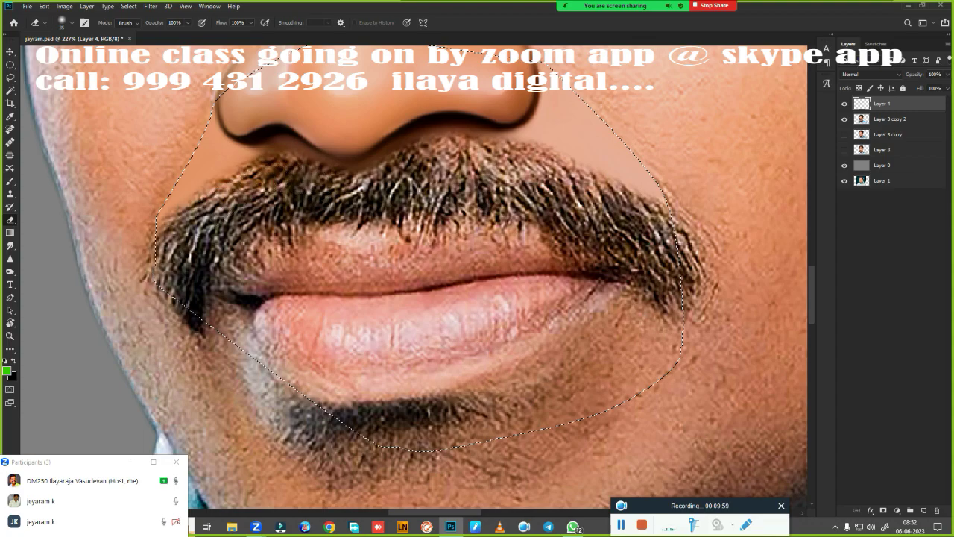
mouse_move(585, 176)
mouse_down()
mouse_move(604, 197)
mouse_move(639, 210)
mouse_up()
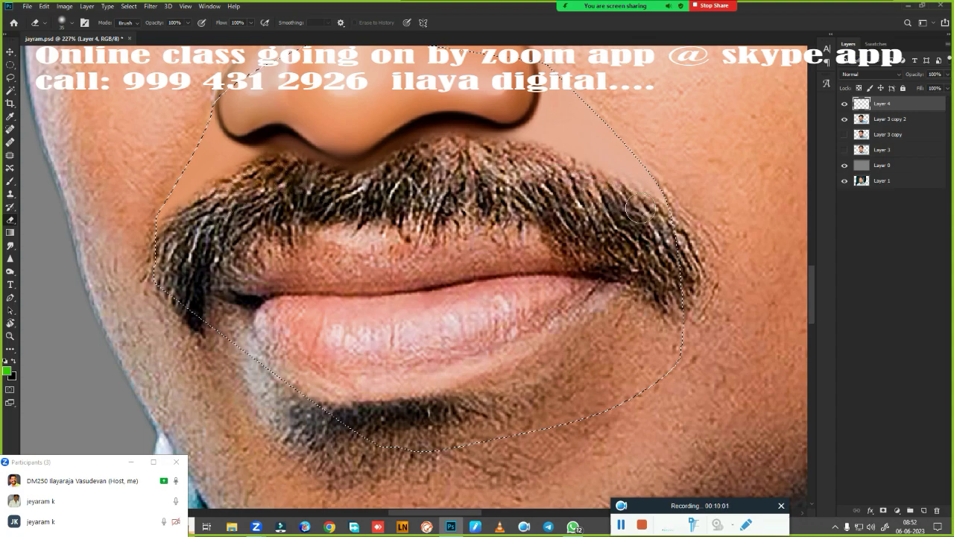
key(ctrl+0)
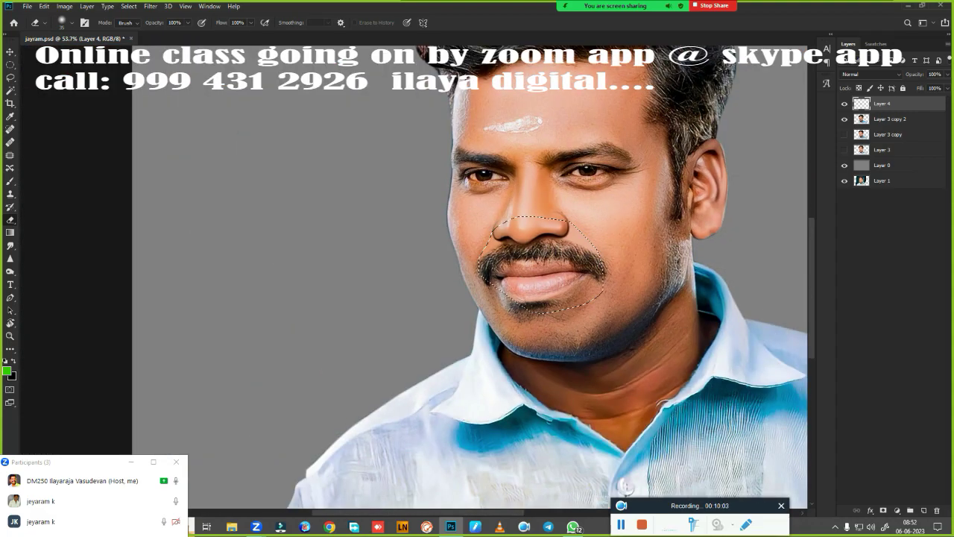
Step: Recheck the moustache selection's 2-pixel feather and reposition the view over the nose
scroll(559, 243, up, 5)
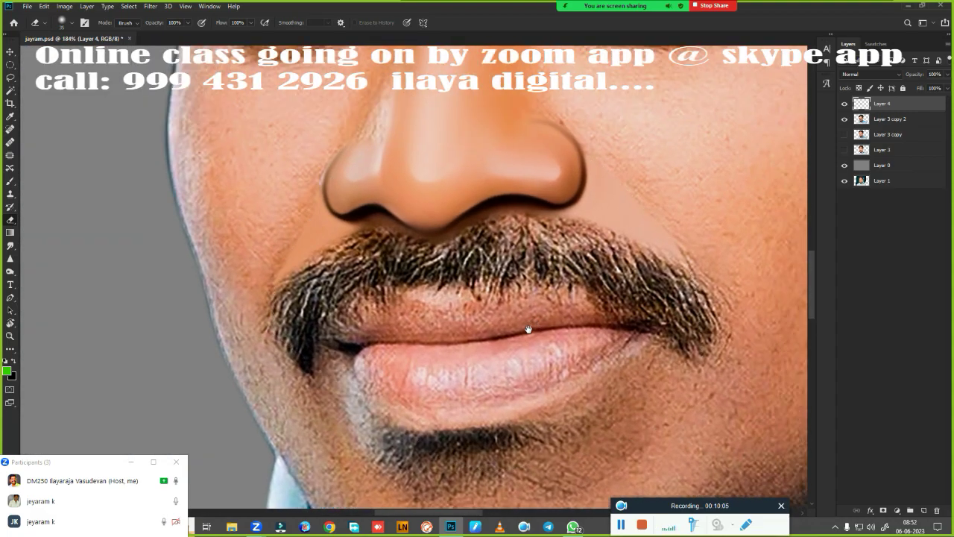
drag(528, 329, 515, 350)
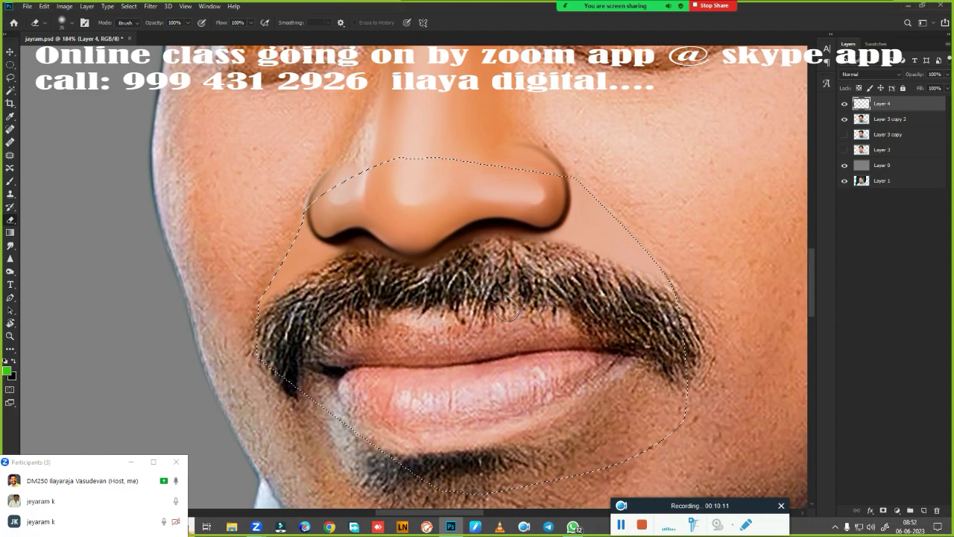
key(shift+F6)
key(Return)
mouse_move(525, 276)
mouse_down()
mouse_move(475, 293)
mouse_move(509, 316)
mouse_up()
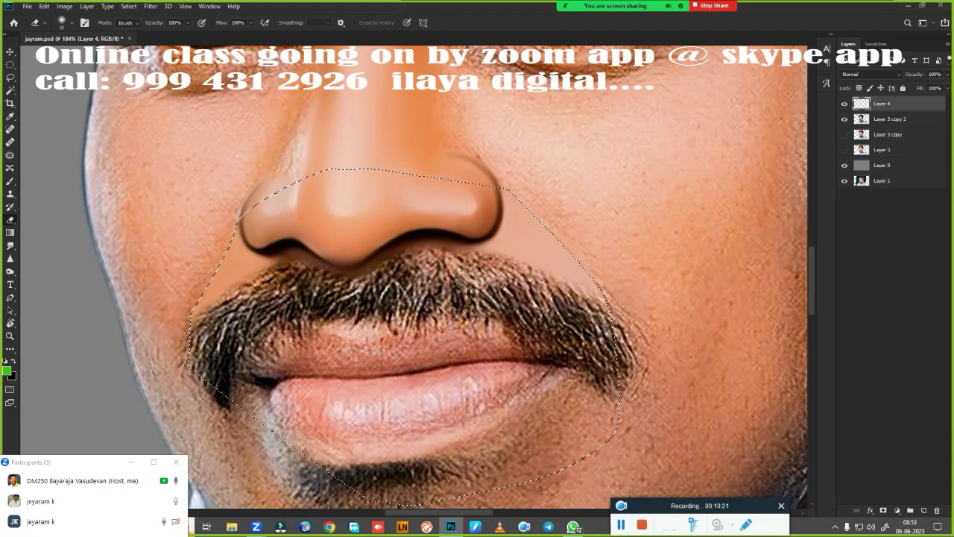
drag(313, 257, 369, 244)
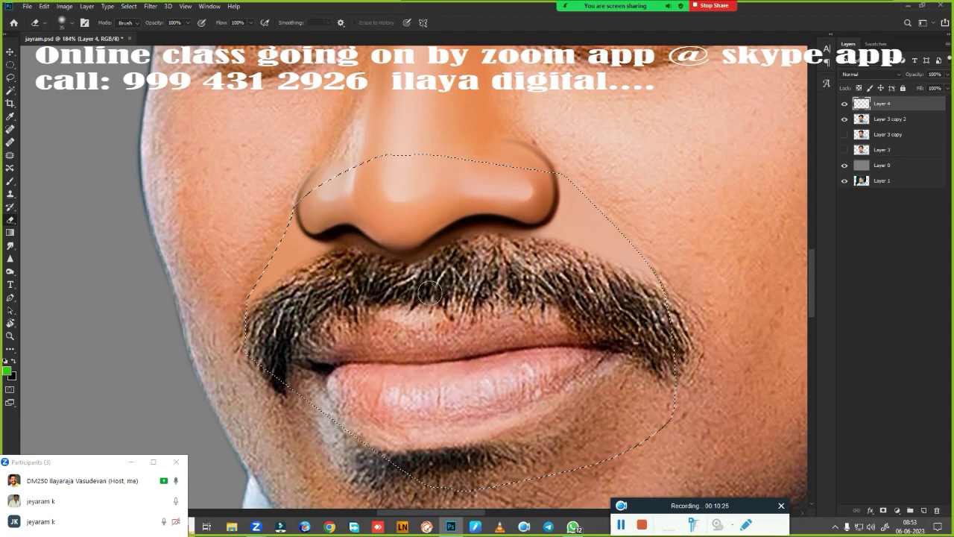
key(r)
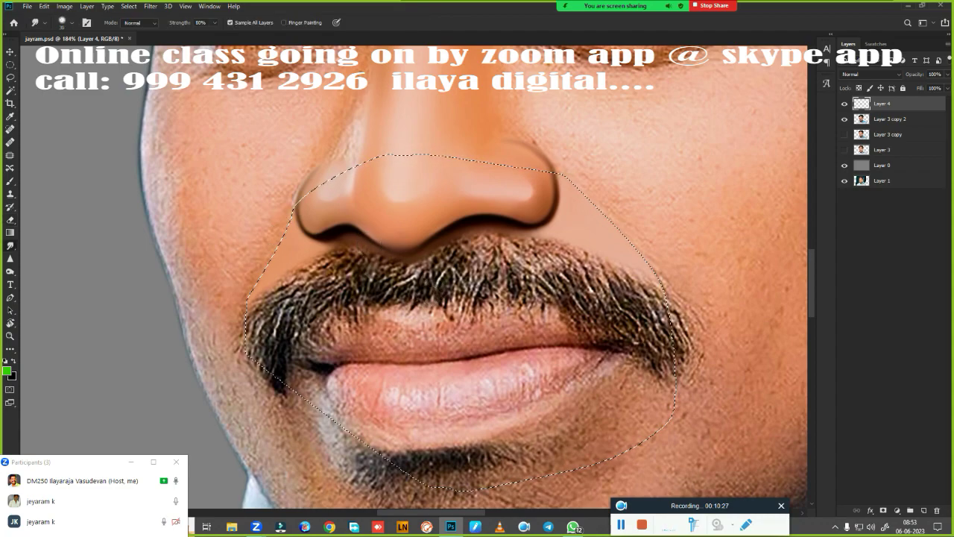
Step: Smudge the skin along the selection edge between nose and moustache
scroll(268, 322, down, 2)
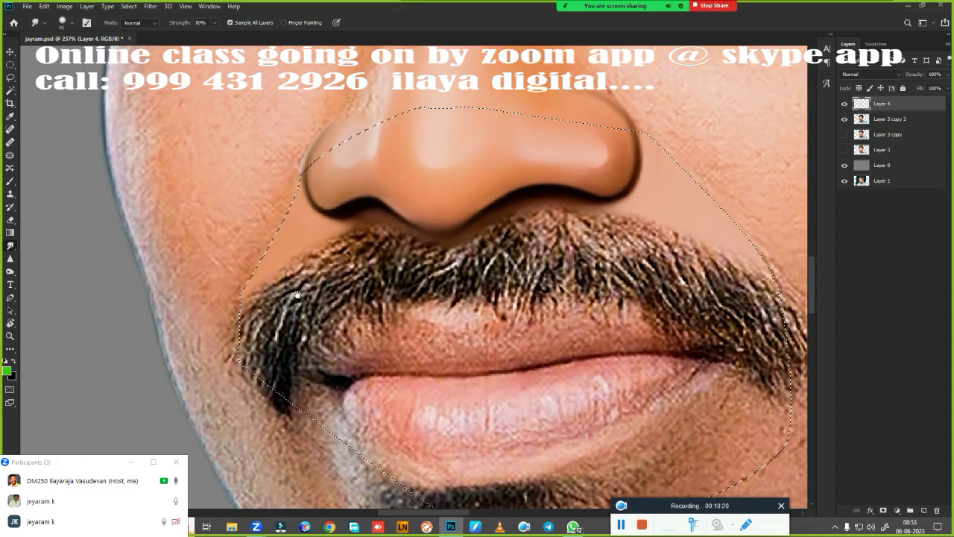
key(ctrl+d)
scroll(335, 336, up, 2)
key(ctrl+z)
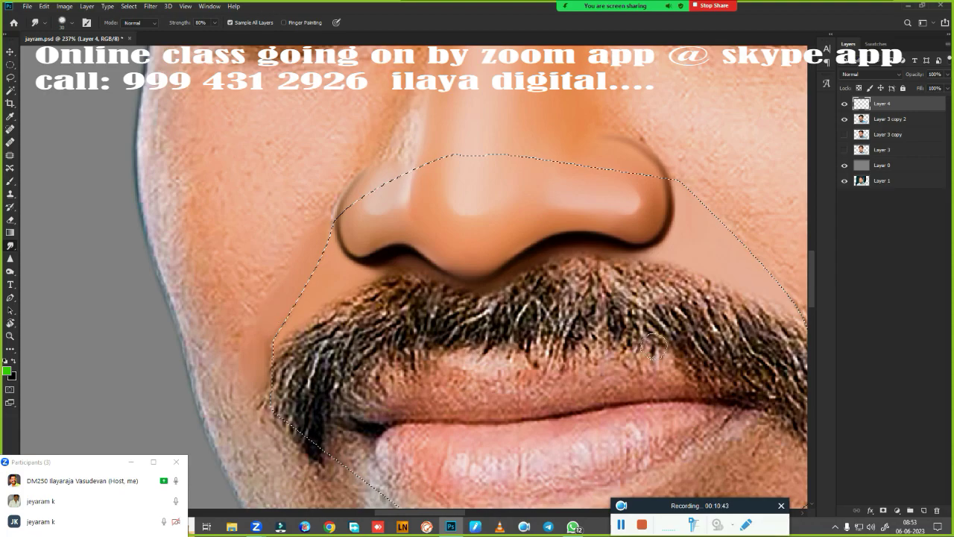
drag(797, 309, 468, 280)
drag(357, 145, 451, 248)
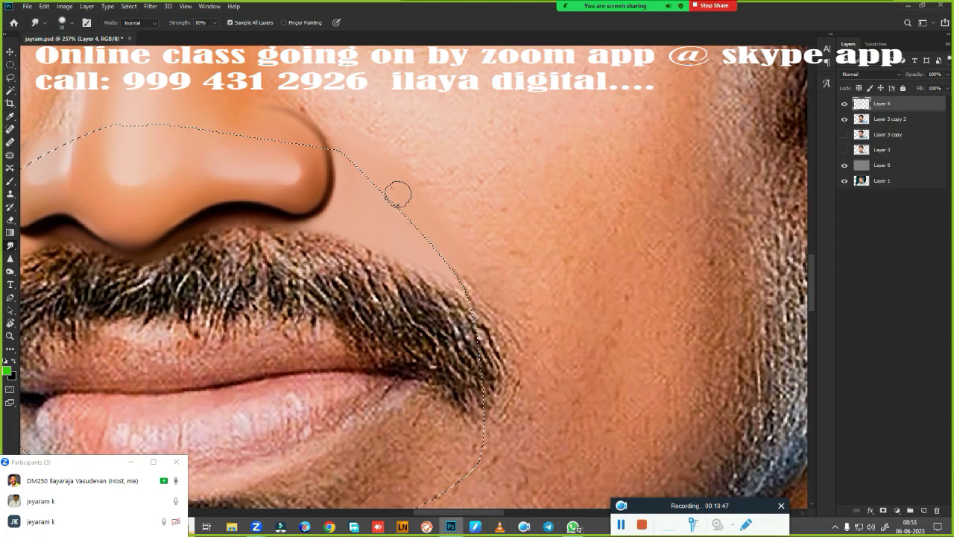
Step: Open the foreground Color Picker and sample a skin colour from the face
key(ctrl+d)
mouse_move(361, 276)
mouse_down()
mouse_move(485, 246)
mouse_move(512, 249)
mouse_up()
key(ctrl+shift+d)
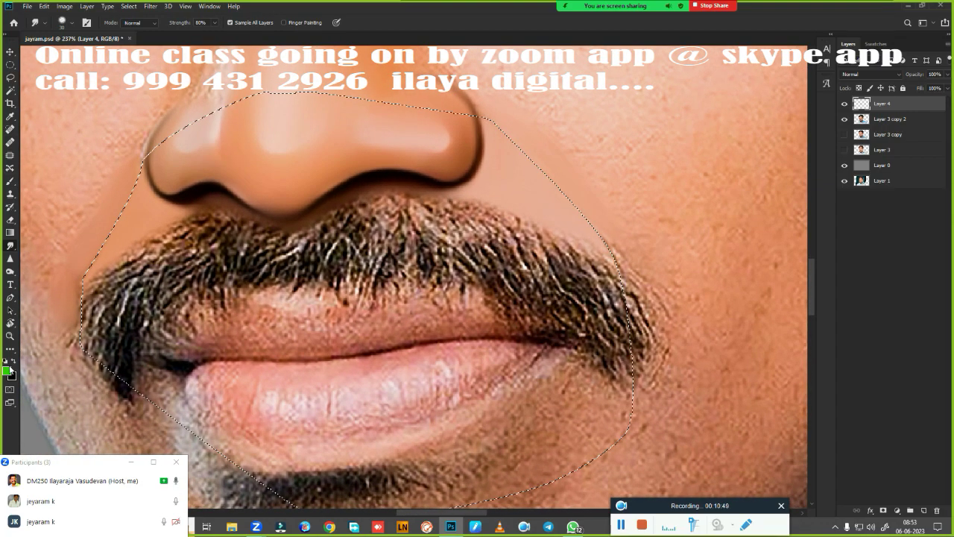
click(555, 157)
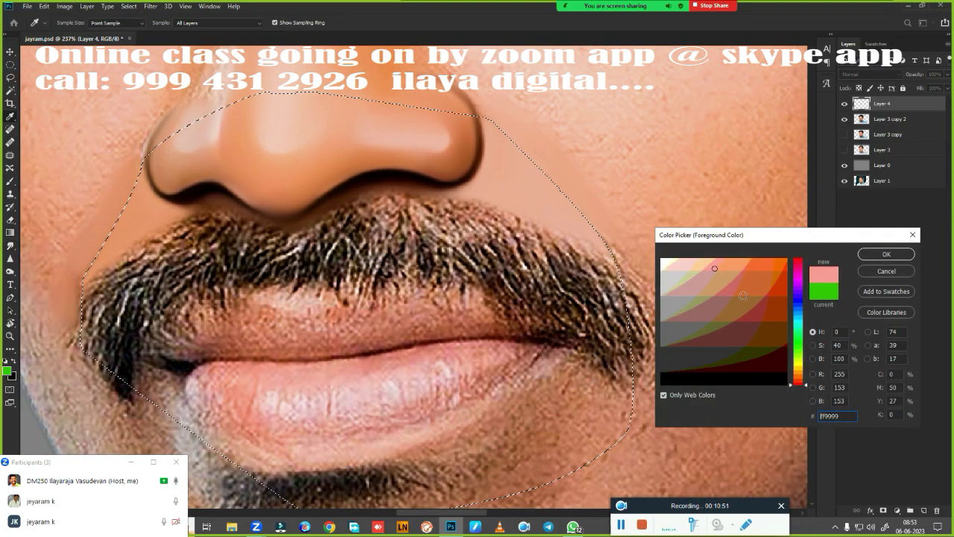
Step: Confirm the brown skin tone as paint colour and smudge away the mole beside the nose
click(664, 395)
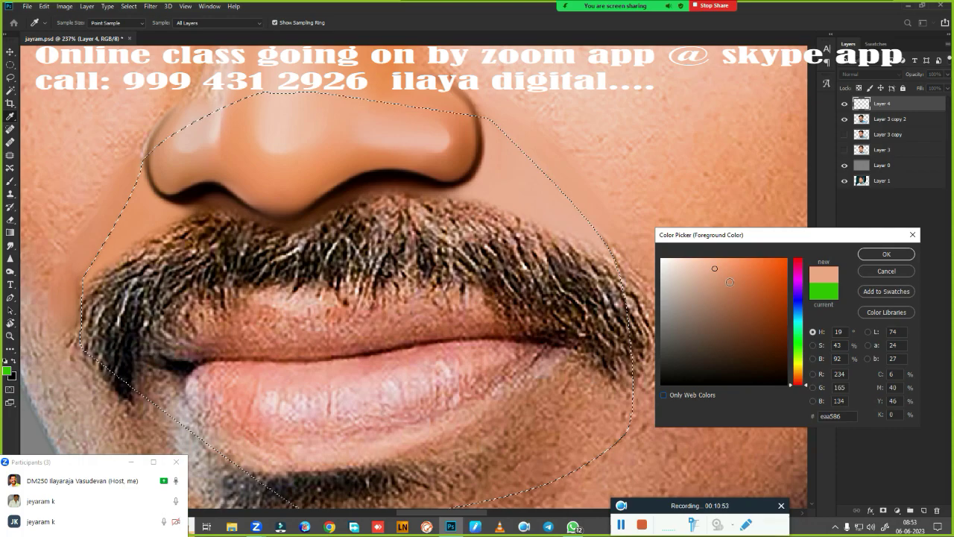
click(887, 254)
drag(656, 261, 556, 321)
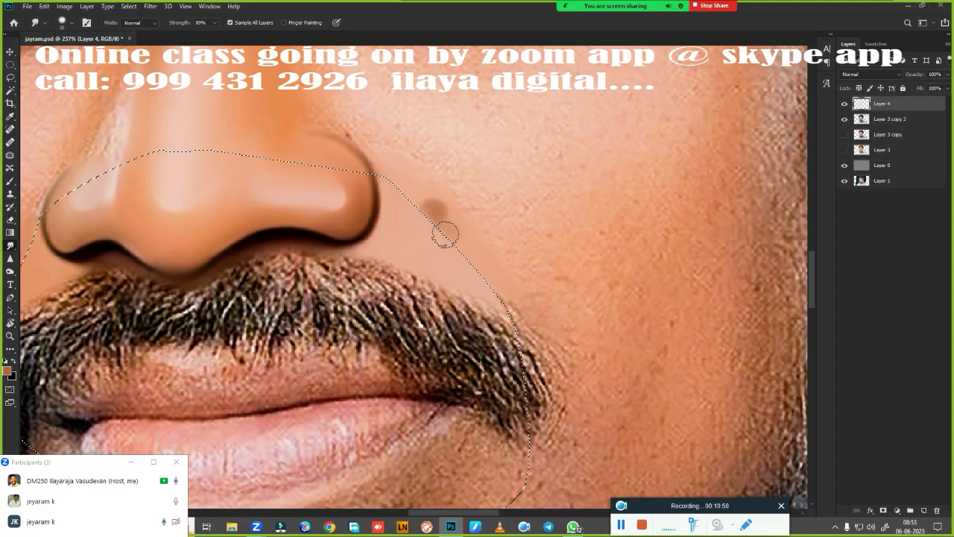
mouse_move(439, 230)
mouse_down()
mouse_move(428, 206)
mouse_move(400, 187)
mouse_move(420, 206)
mouse_move(395, 197)
mouse_up()
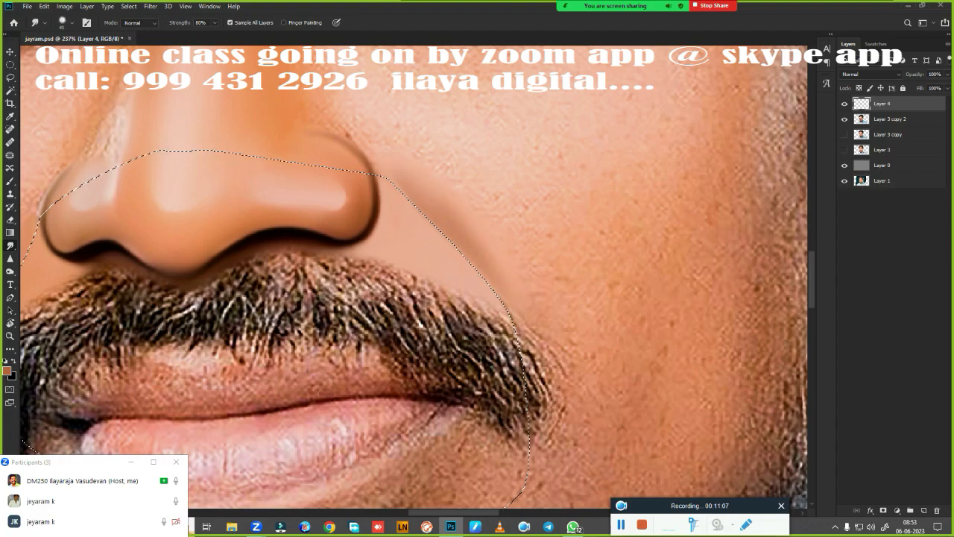
Step: Reopen the foreground colour picker and sample a lighter skin tone, de8d65, from the face
scroll(413, 276, left, 5)
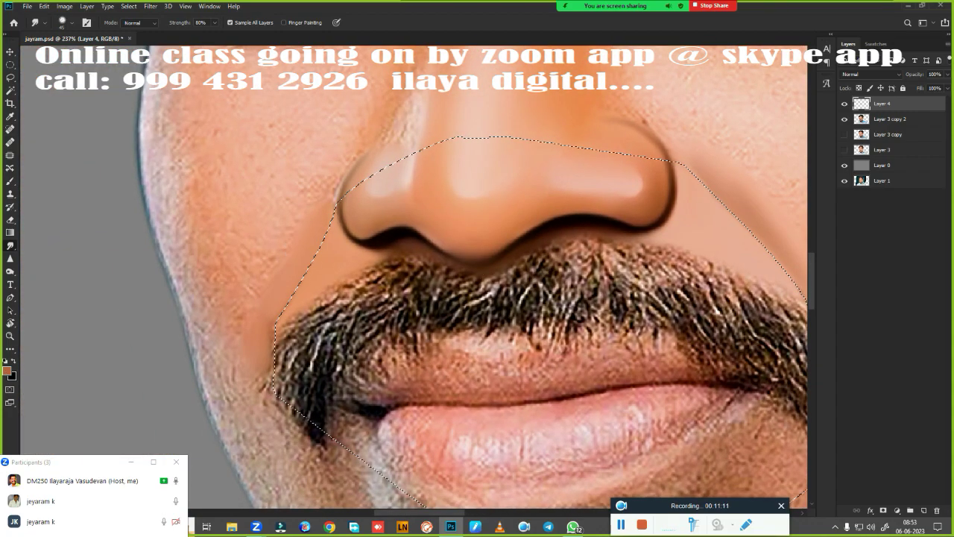
click(8, 371)
click(716, 202)
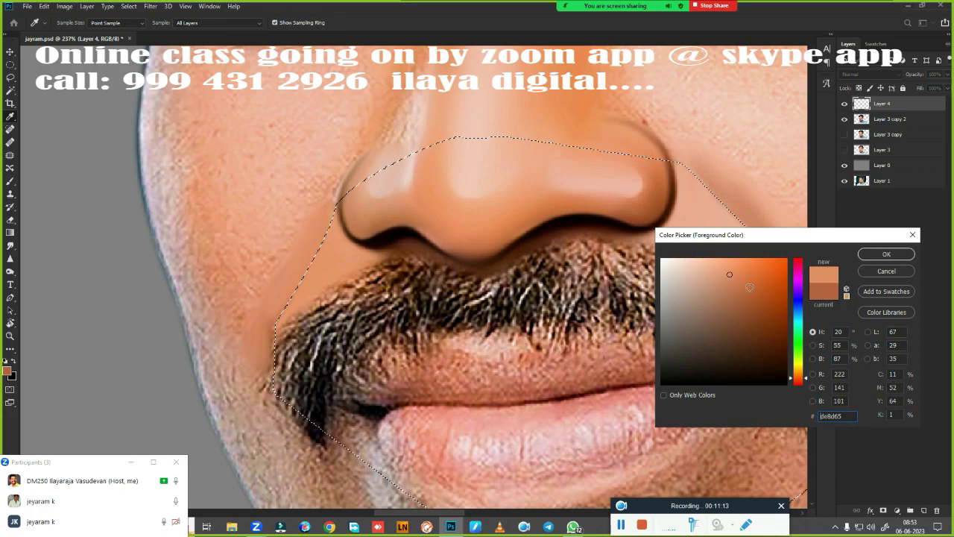
Step: Revert to the darker brown swatch, confirm it, and frame the eyes and nose above the lips
click(814, 285)
click(881, 256)
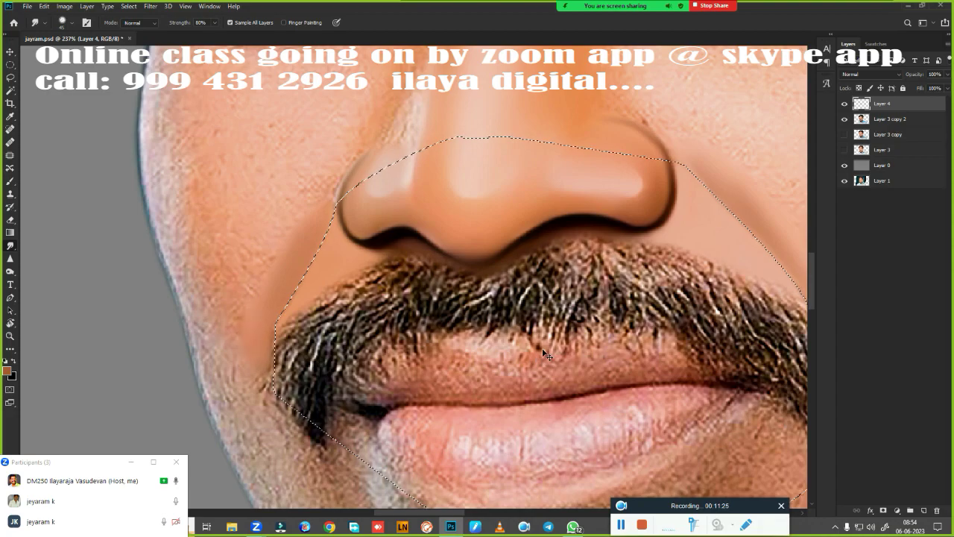
scroll(589, 340, down, 5)
scroll(412, 217, up, 2)
scroll(413, 217, up, 3)
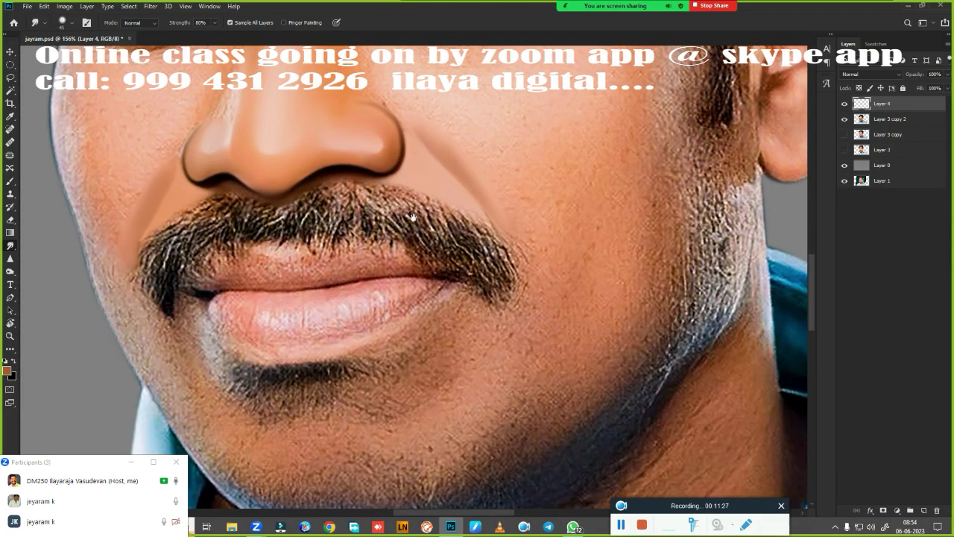
scroll(418, 204, down, 2)
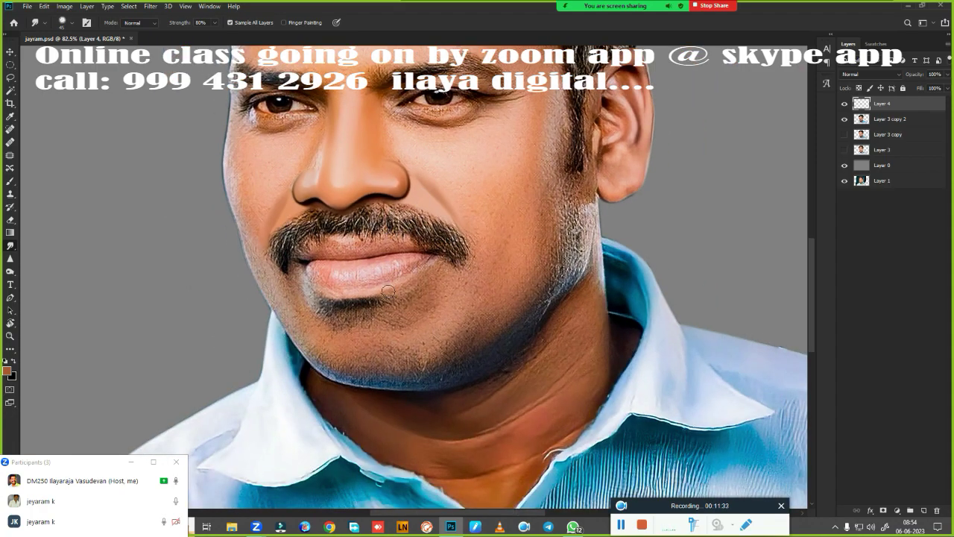
scroll(393, 279, up, 3)
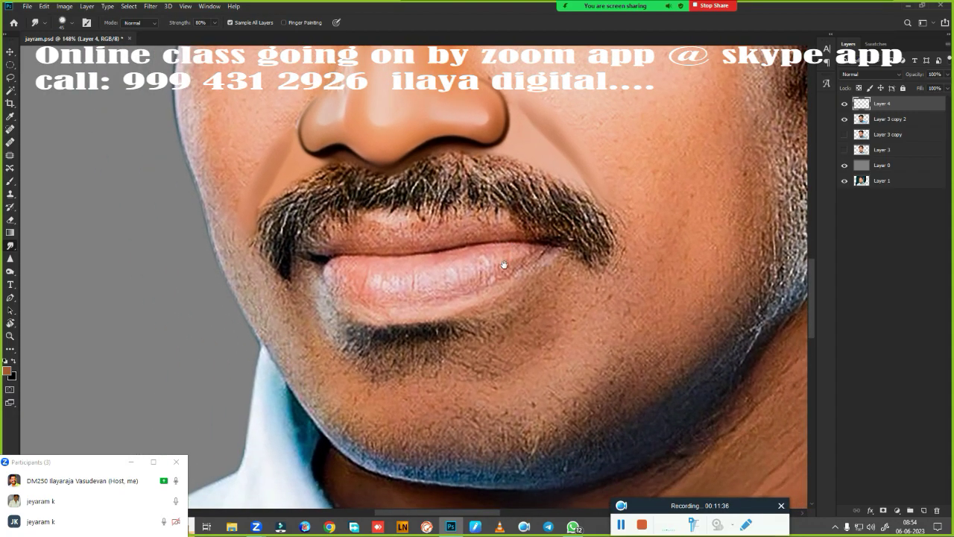
drag(514, 246, 539, 391)
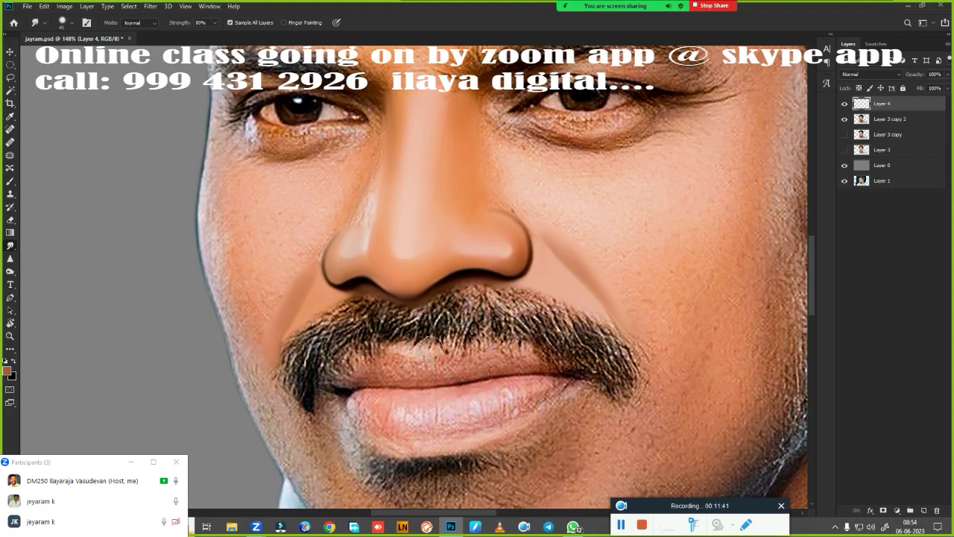
Step: With the Mixer Brush (Very Wet, Light Mix), blend the right lip corner and left lip line
scroll(484, 300, up, 2)
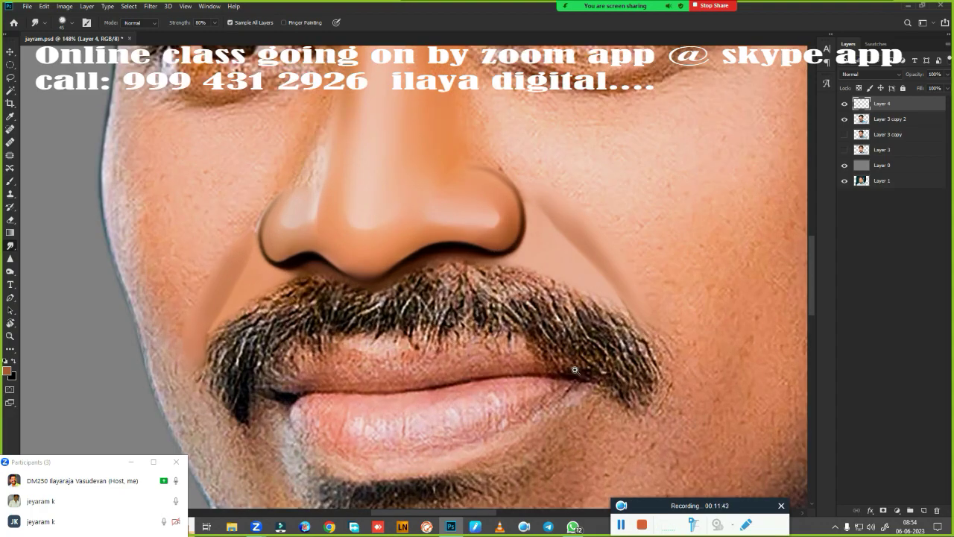
scroll(484, 300, up, 2)
scroll(484, 301, down, 1)
scroll(484, 300, down, 2)
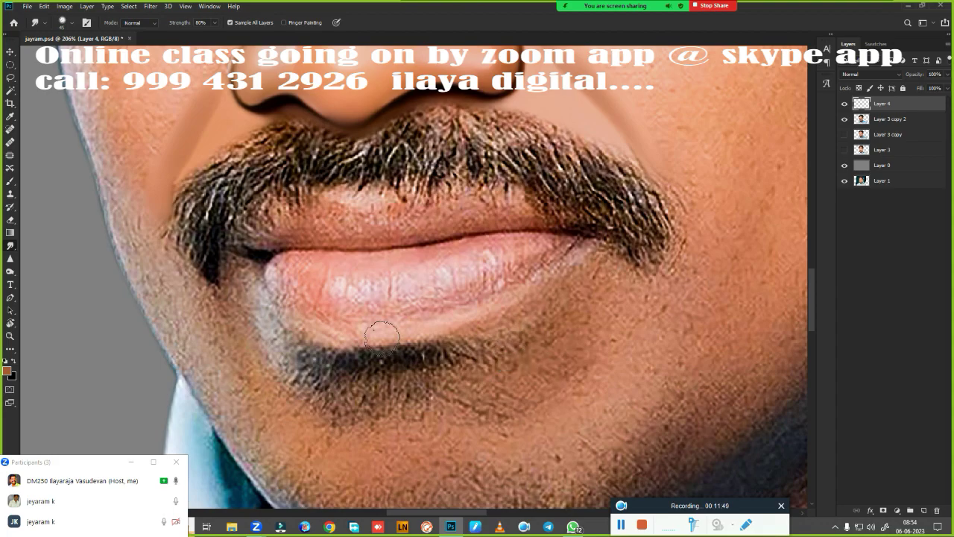
key(b)
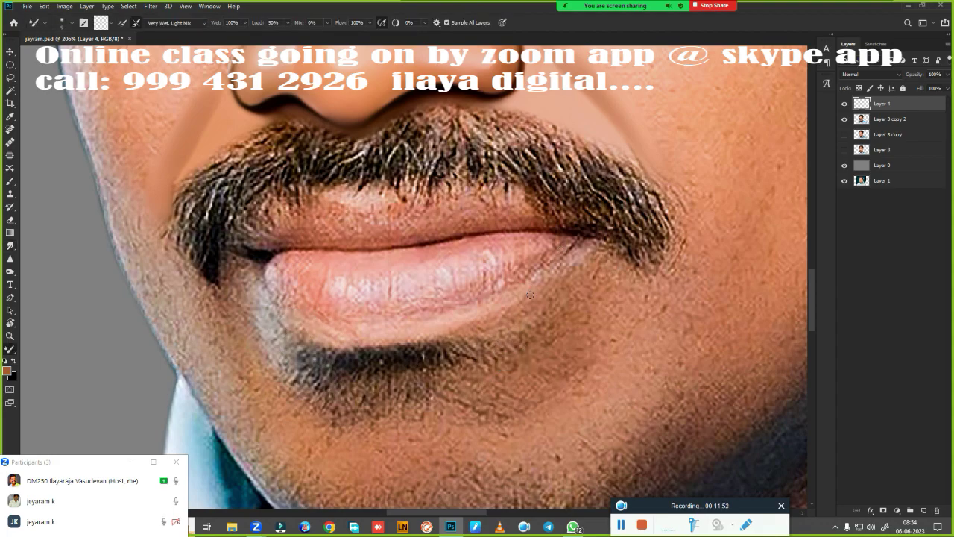
mouse_move(576, 242)
mouse_down()
mouse_move(498, 301)
mouse_move(459, 316)
mouse_up()
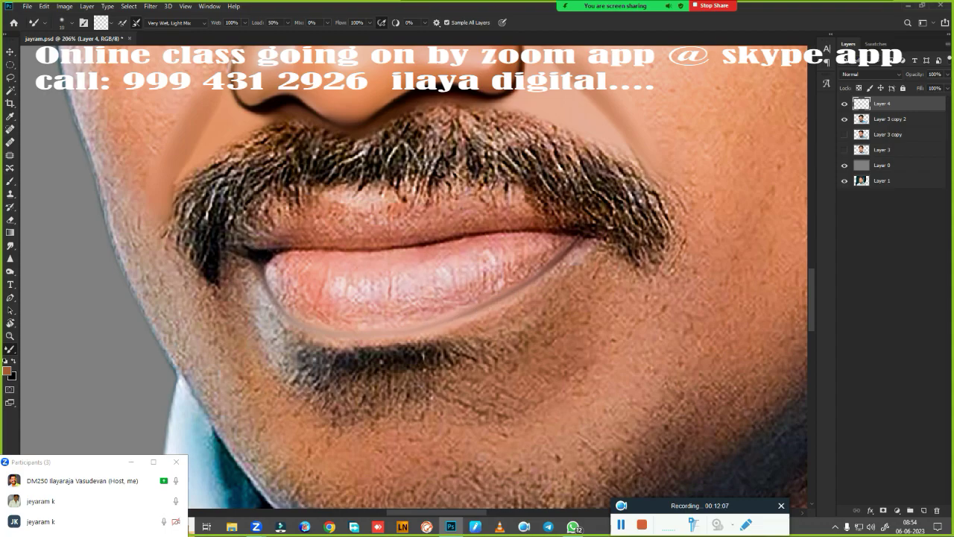
drag(281, 250, 339, 252)
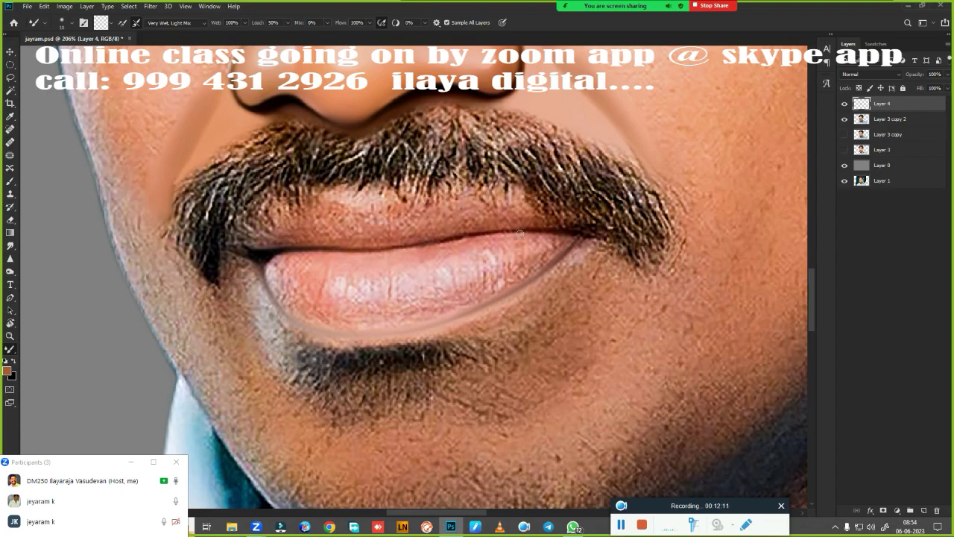
Step: Deepen the right upper lip line and lighten the upper-lip edge and corner under the mustache
drag(534, 232, 514, 234)
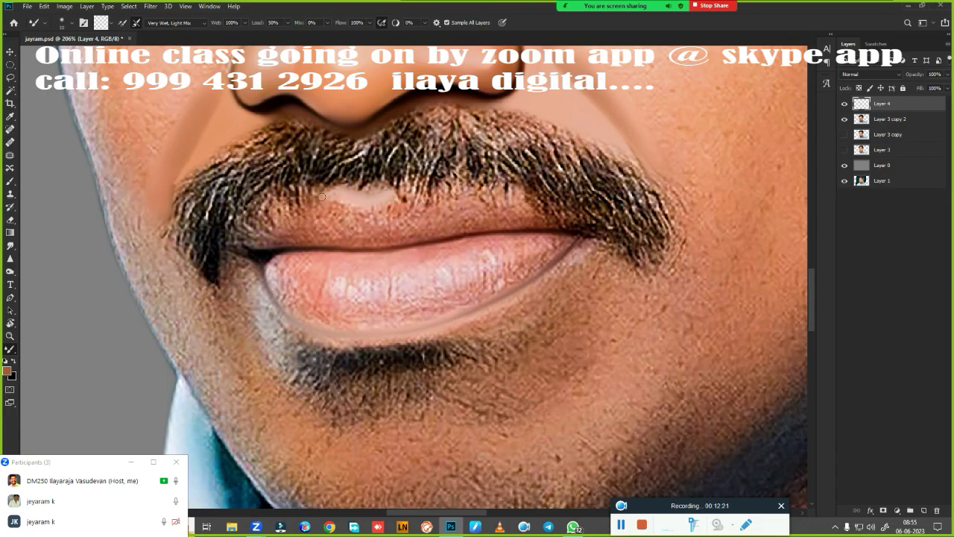
drag(321, 196, 292, 212)
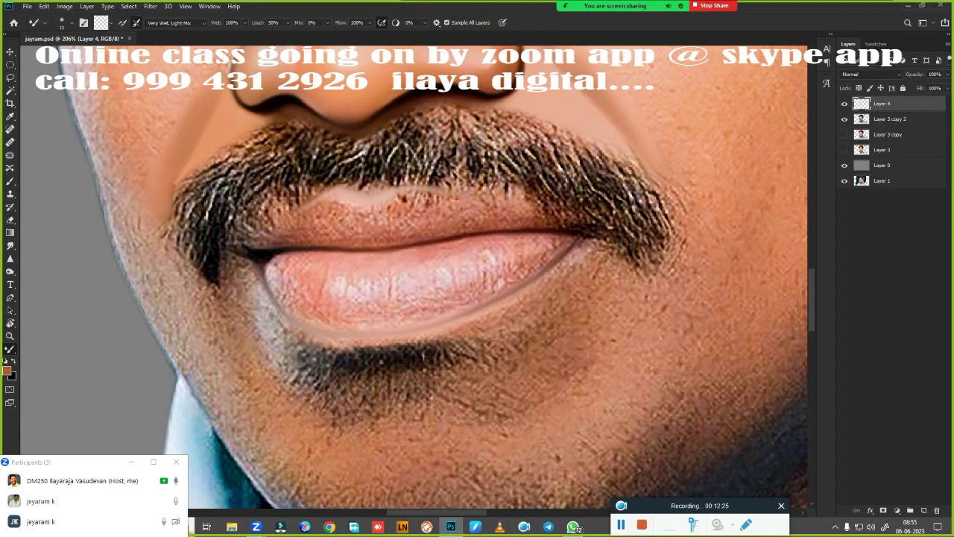
drag(309, 202, 276, 221)
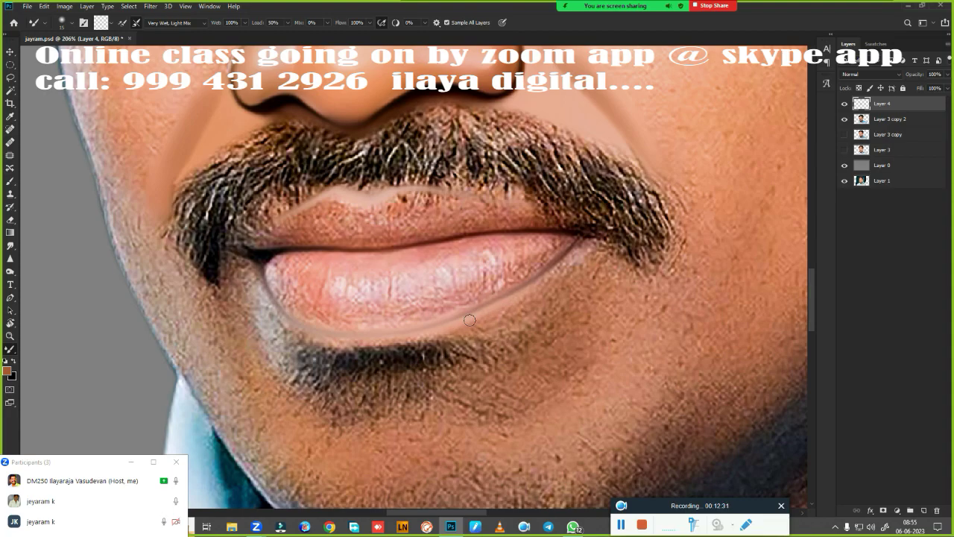
drag(569, 259, 585, 241)
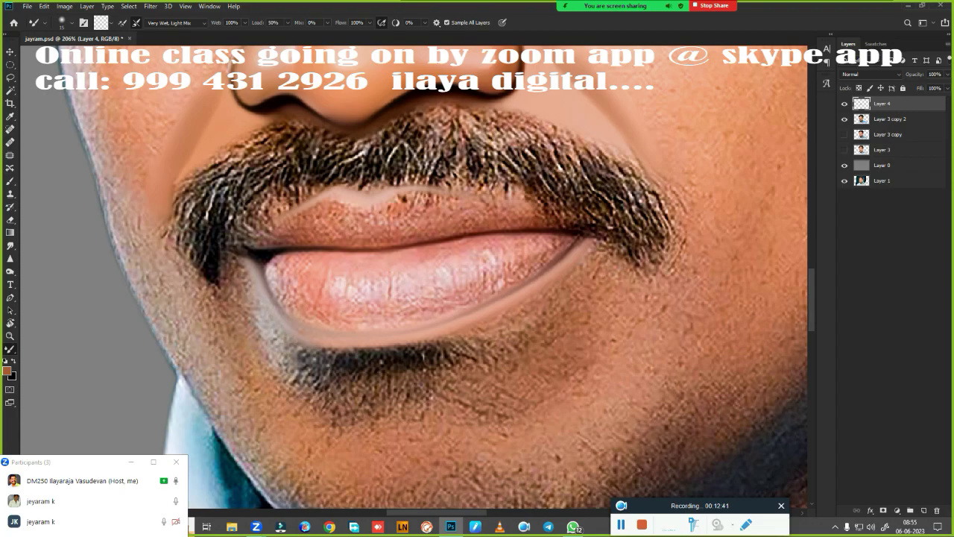
Step: Smudge the teeth into smooth pink, spread the lower-lip highlight, and smooth the upper lip texture
key(r)
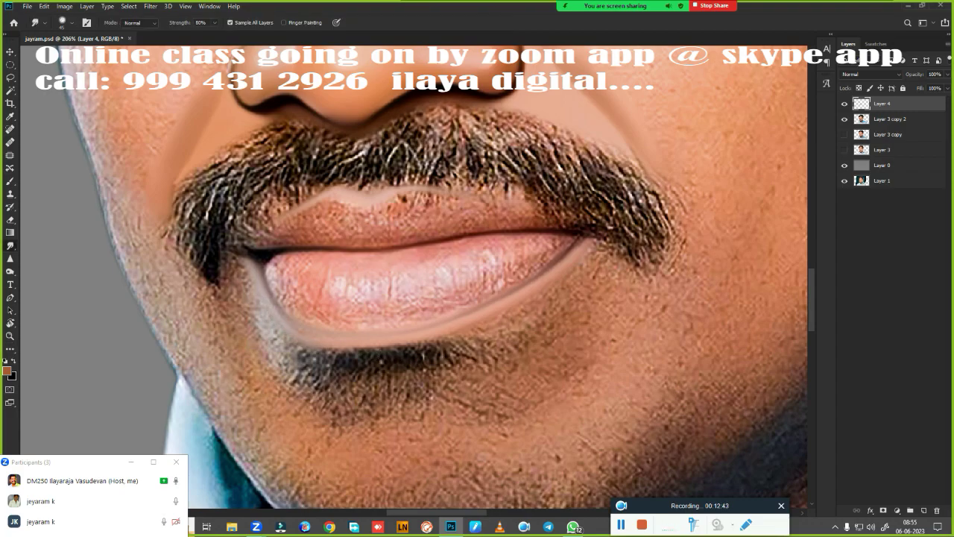
scroll(450, 334, up, 3)
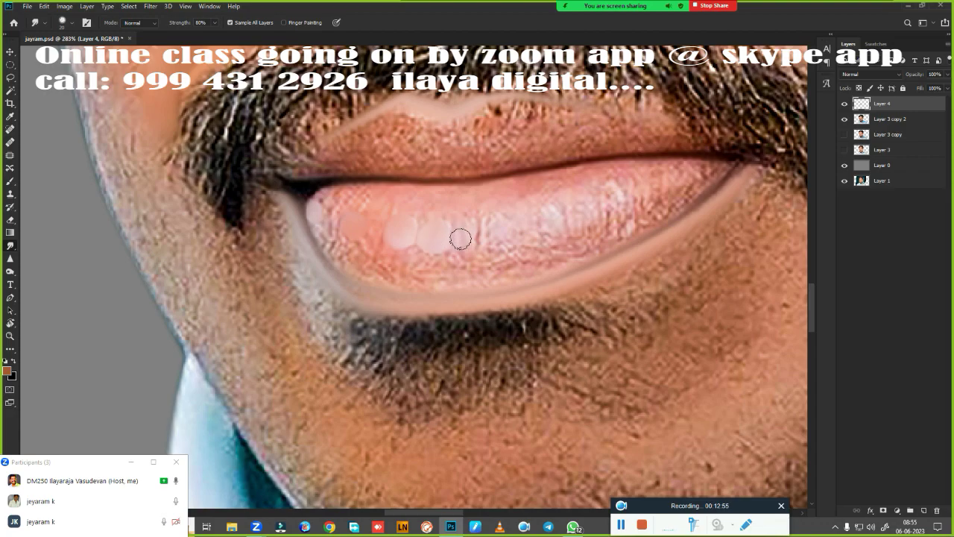
mouse_move(496, 231)
mouse_down()
mouse_move(580, 218)
mouse_move(651, 187)
mouse_up()
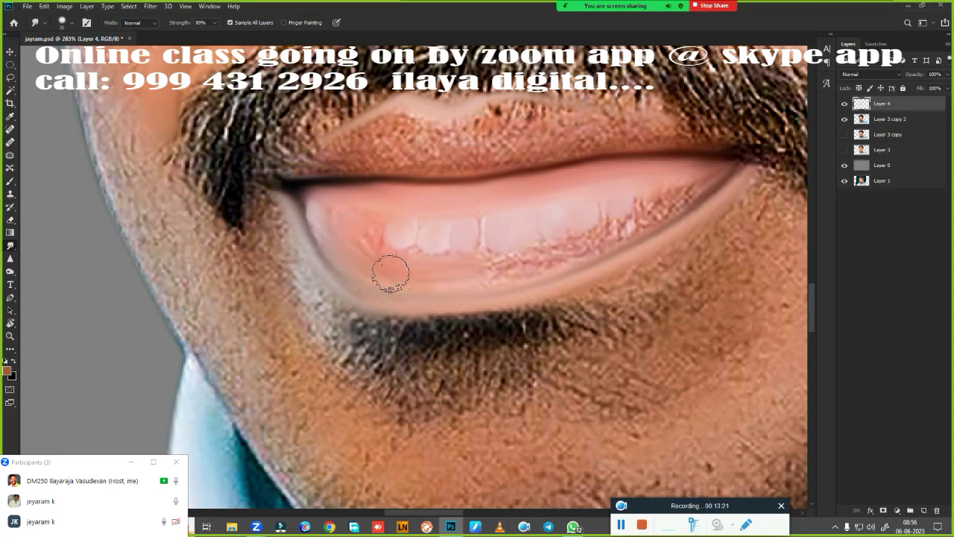
mouse_move(390, 272)
mouse_down()
mouse_move(558, 255)
mouse_move(720, 160)
mouse_move(622, 226)
mouse_up()
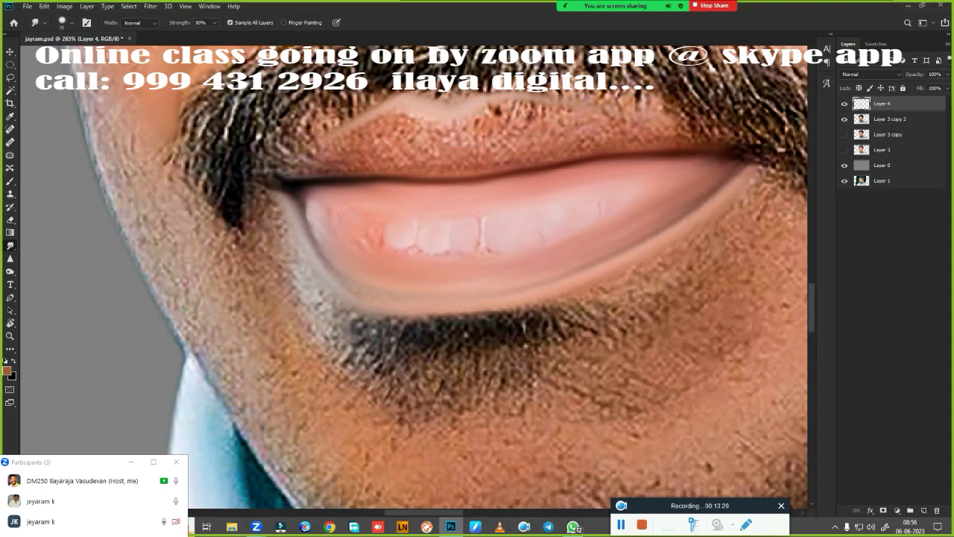
mouse_move(357, 222)
mouse_down()
mouse_move(400, 241)
mouse_move(400, 251)
mouse_move(570, 226)
mouse_move(358, 216)
mouse_up()
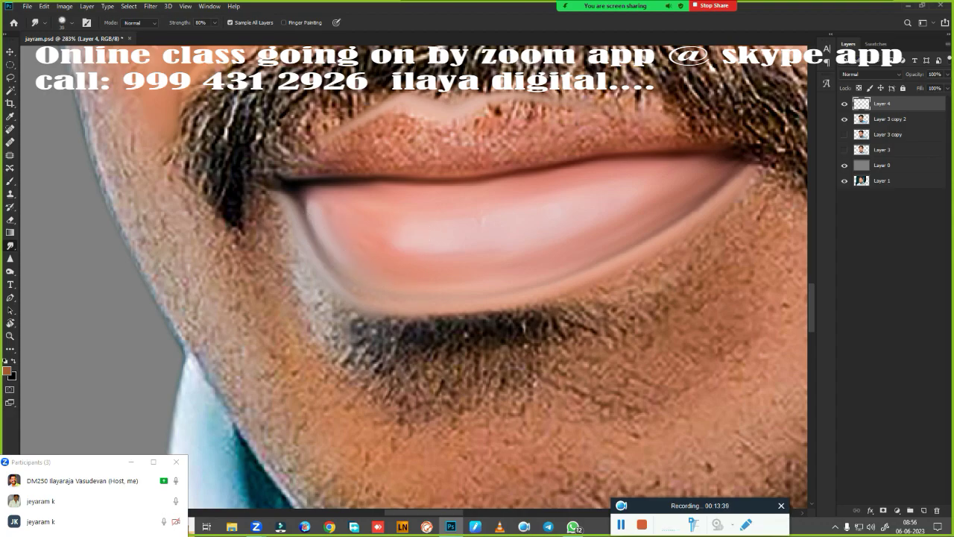
mouse_move(407, 237)
mouse_down()
mouse_move(525, 234)
mouse_move(619, 208)
mouse_up()
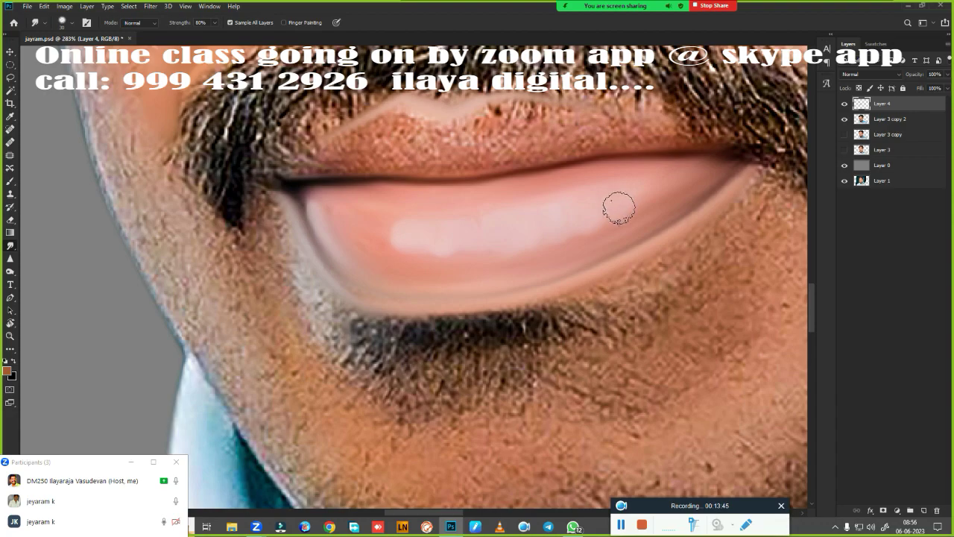
drag(390, 232, 357, 221)
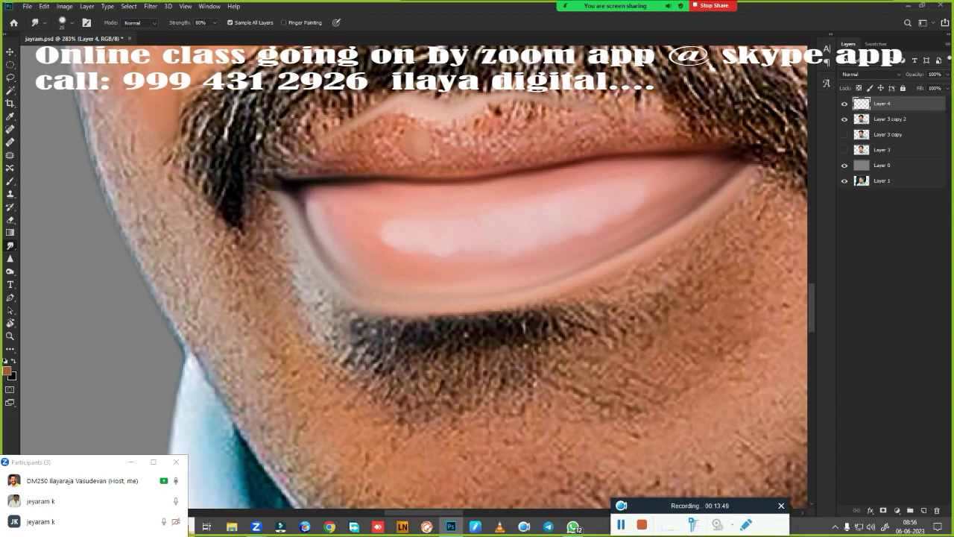
mouse_move(488, 133)
mouse_down()
mouse_move(544, 116)
mouse_move(484, 113)
mouse_move(464, 138)
mouse_move(578, 127)
mouse_move(522, 115)
mouse_move(470, 137)
mouse_move(533, 138)
mouse_move(557, 117)
mouse_move(666, 127)
mouse_move(644, 132)
mouse_move(731, 146)
mouse_up()
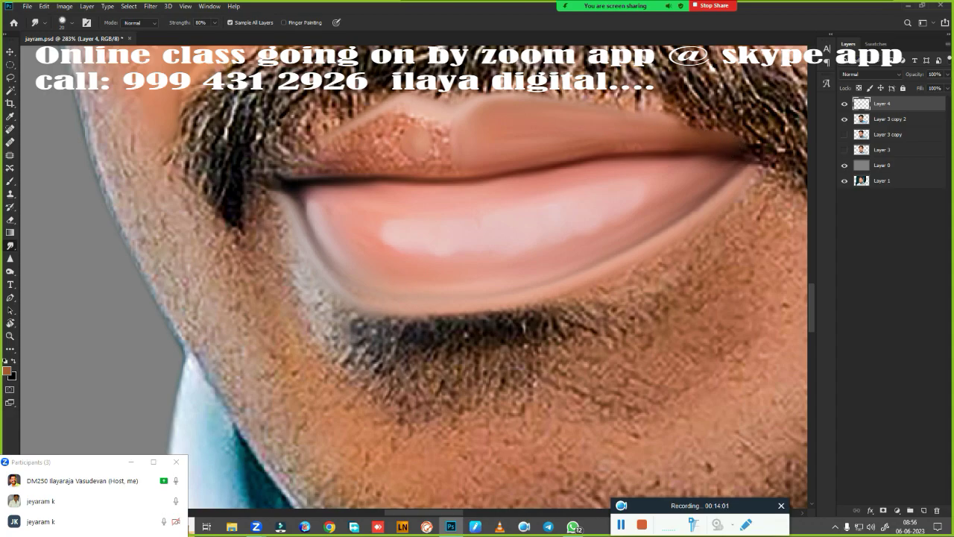
Step: Smudge away the upper lip's speckles and dark blemish, evening its corner and line
mouse_move(587, 129)
mouse_down()
mouse_move(665, 142)
mouse_move(555, 149)
mouse_move(727, 149)
mouse_move(604, 153)
mouse_up()
mouse_move(417, 138)
mouse_down()
mouse_move(433, 142)
mouse_move(432, 127)
mouse_move(380, 131)
mouse_move(311, 163)
mouse_up()
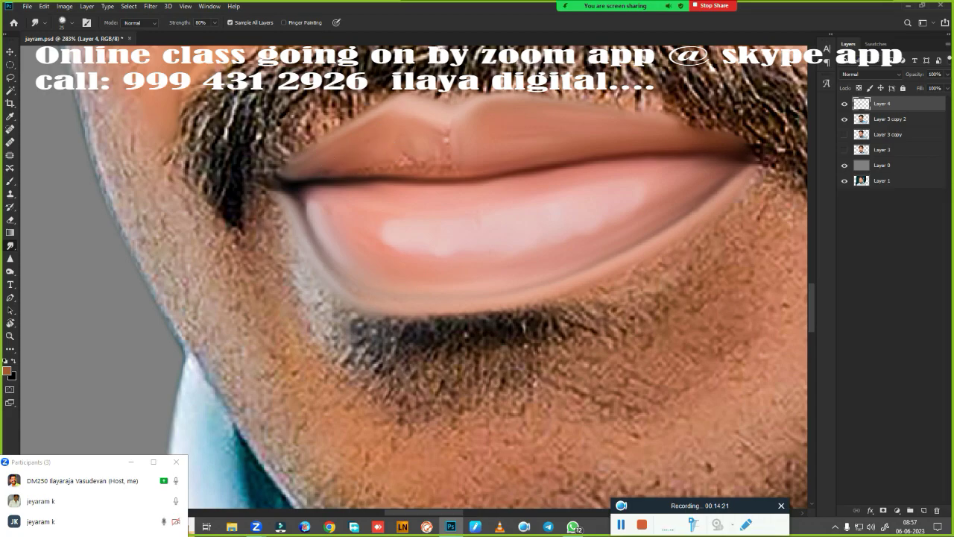
drag(307, 175, 423, 170)
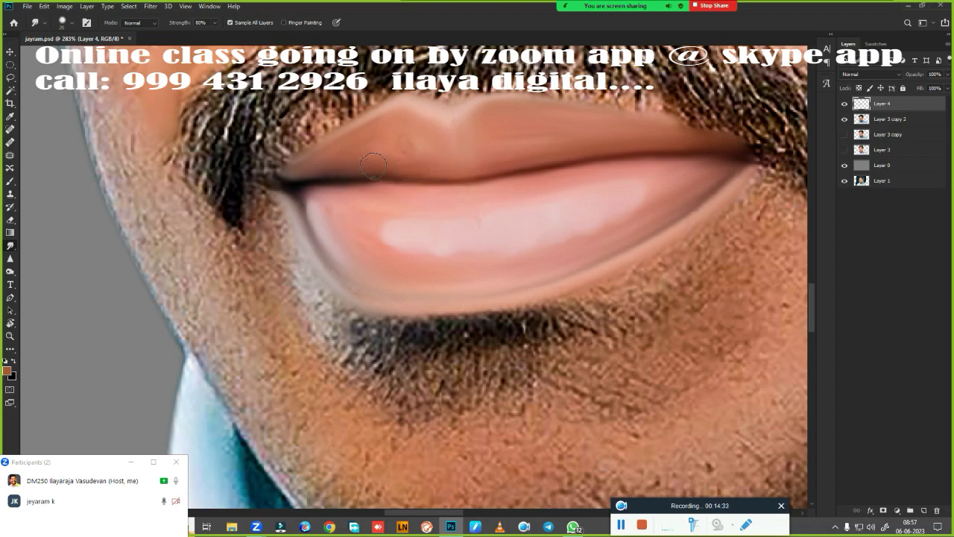
mouse_move(416, 142)
mouse_down()
mouse_move(392, 148)
mouse_move(488, 144)
mouse_up()
Step: Blend the lip seam, the dark lip-corner shading and the lower-lip highlight
drag(302, 181, 497, 165)
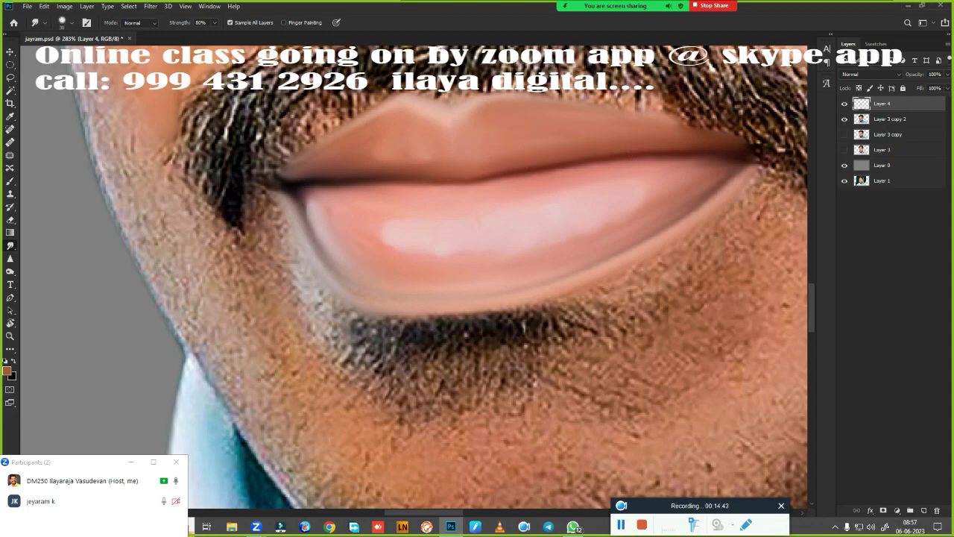
drag(274, 183, 298, 215)
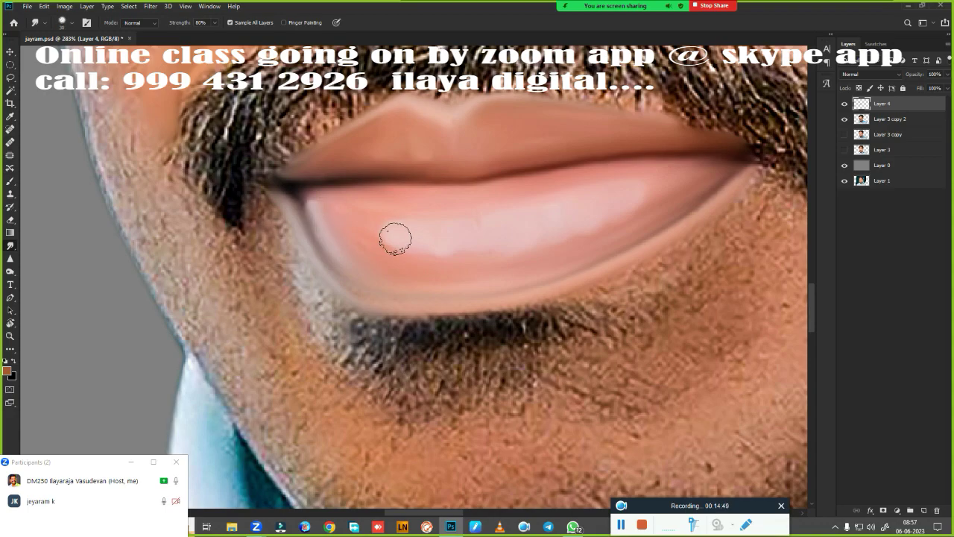
drag(402, 240, 453, 237)
Step: Zoom to about 291% and pan to frame the moustache between nose and lips
scroll(601, 358, down, 8)
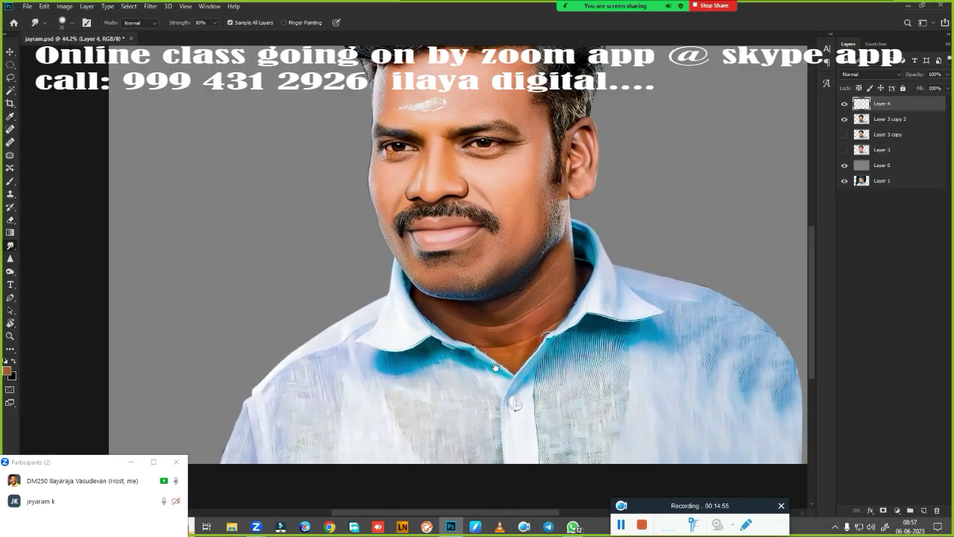
scroll(496, 367, up, 2)
scroll(522, 354, up, 3)
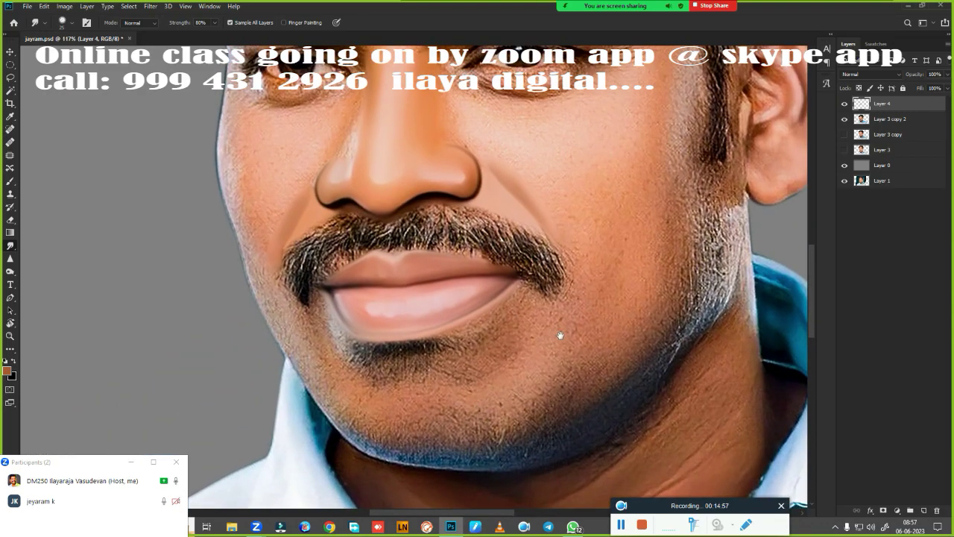
scroll(560, 335, down, 1)
scroll(537, 335, up, 3)
scroll(575, 273, up, 1)
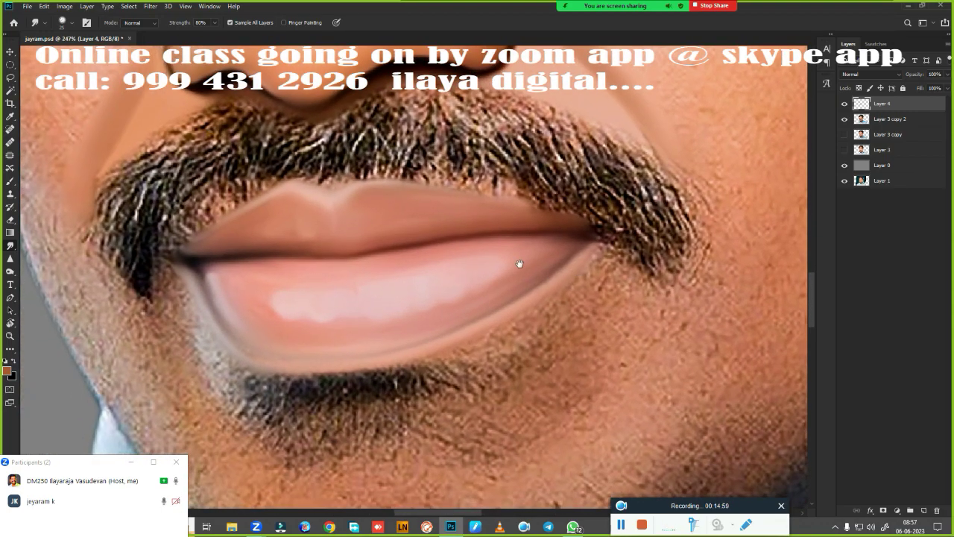
drag(520, 264, 496, 295)
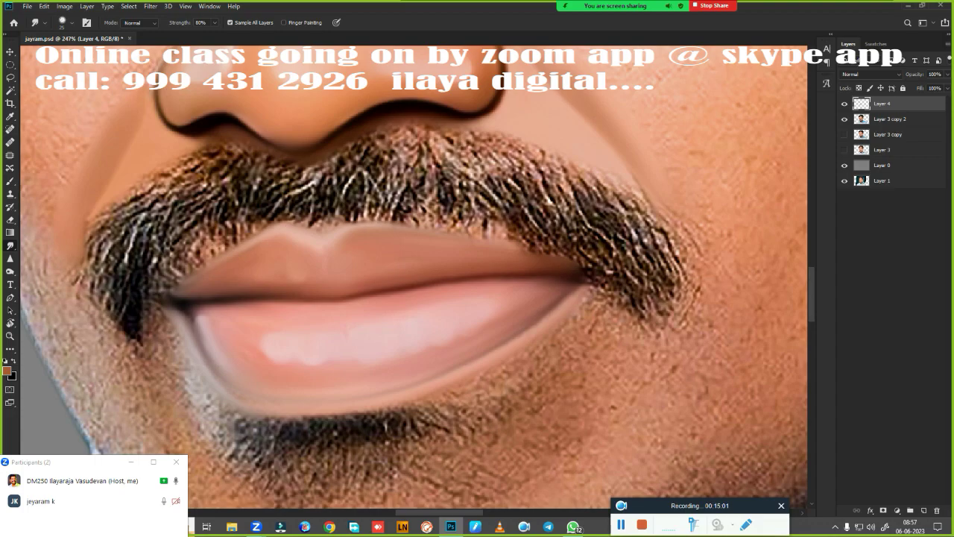
scroll(458, 340, up, 2)
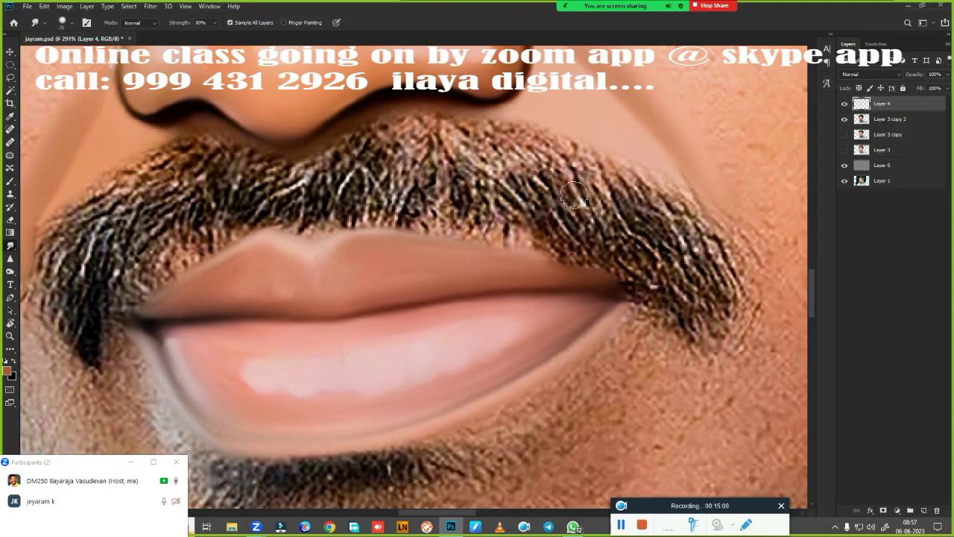
Step: Smudge the moustache's centre and right side into smooth strands
drag(575, 195, 685, 258)
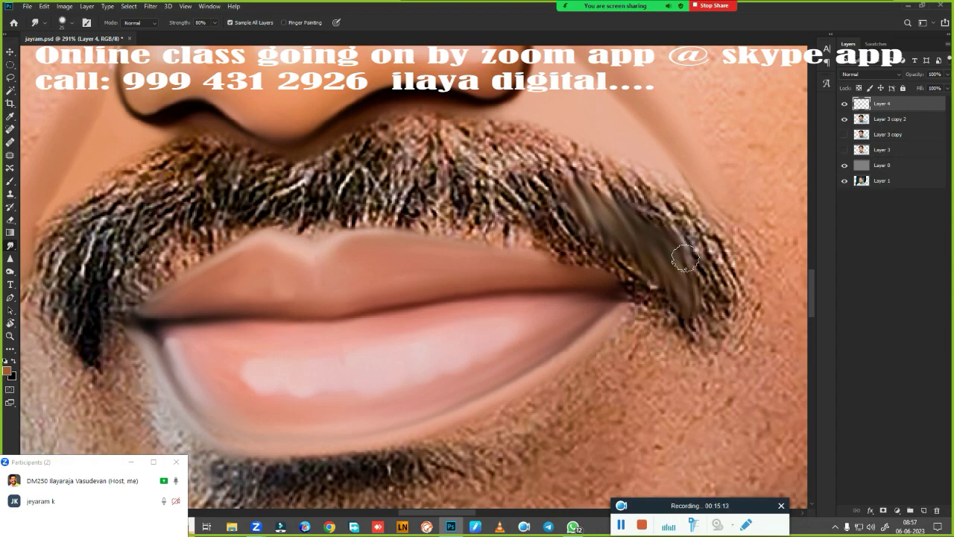
drag(685, 259, 731, 341)
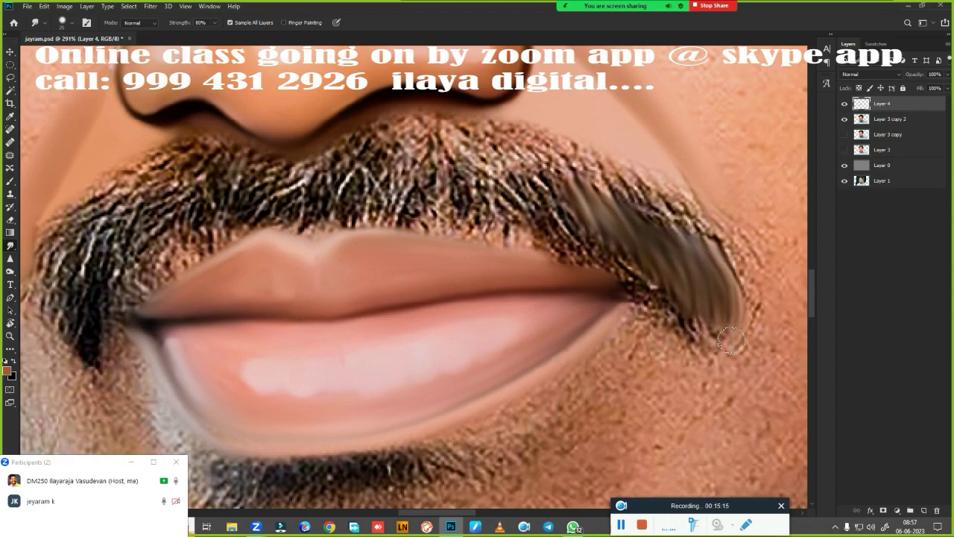
drag(337, 168, 328, 216)
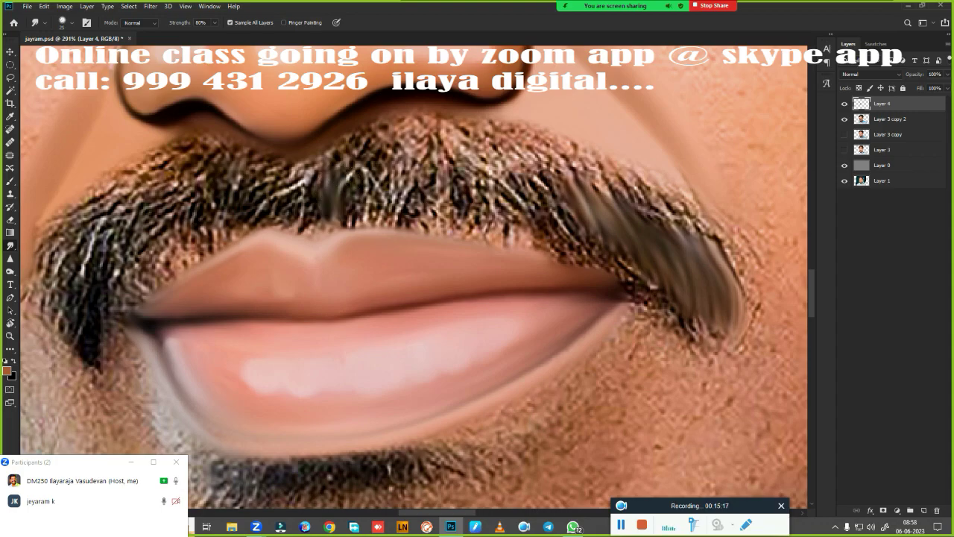
mouse_move(339, 165)
mouse_down()
mouse_move(331, 227)
mouse_move(348, 225)
mouse_up()
mouse_move(367, 150)
mouse_down()
mouse_move(376, 223)
mouse_move(393, 224)
mouse_up()
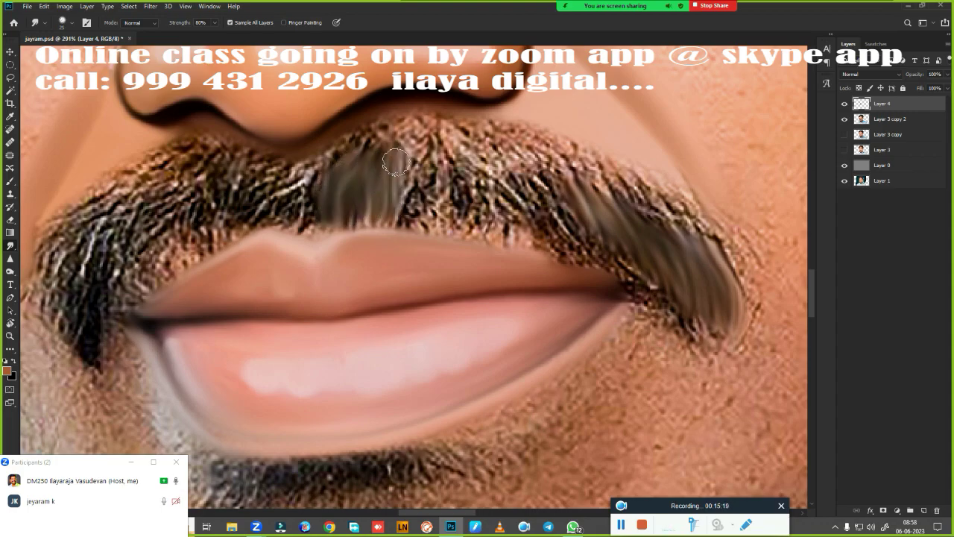
drag(399, 143, 422, 223)
mouse_move(436, 146)
mouse_down()
mouse_move(448, 223)
mouse_move(466, 227)
mouse_up()
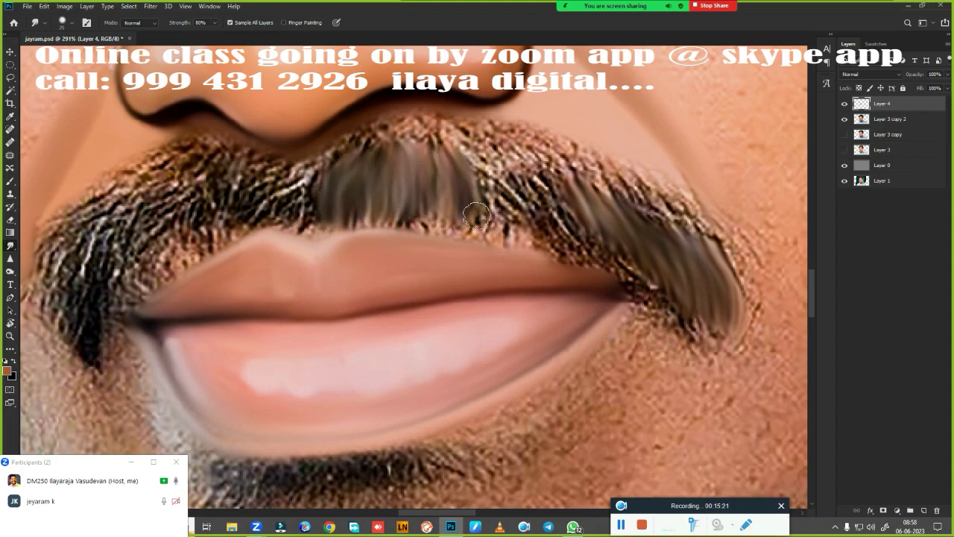
mouse_move(477, 147)
mouse_down()
mouse_move(499, 222)
mouse_move(522, 237)
mouse_up()
mouse_move(514, 152)
mouse_down()
mouse_move(544, 245)
mouse_move(557, 252)
mouse_up()
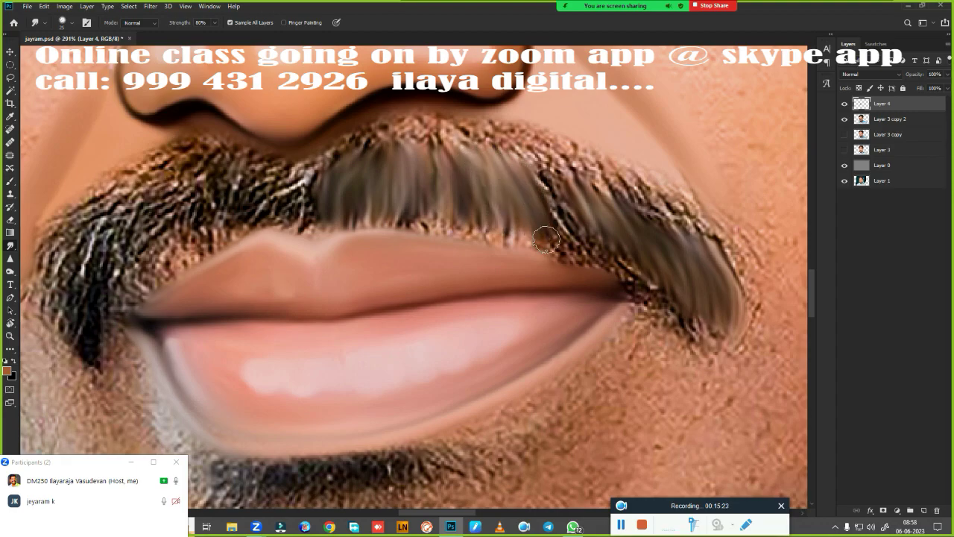
drag(544, 157, 575, 245)
drag(531, 176, 562, 246)
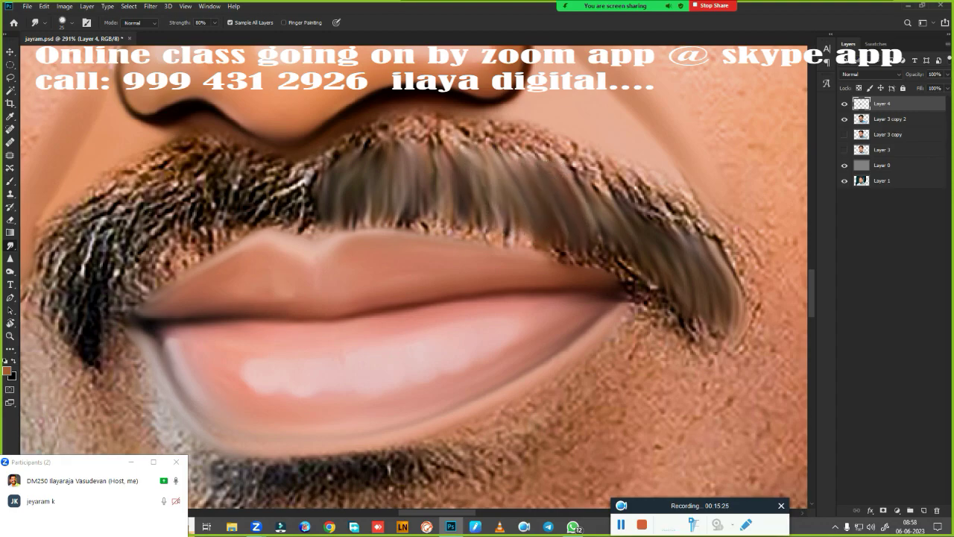
Step: Blend the moustache's left edge and left end into smooth dark strands
drag(304, 172, 313, 224)
mouse_move(276, 170)
mouse_down()
mouse_move(283, 224)
mouse_move(274, 194)
mouse_up()
drag(52, 269, 76, 345)
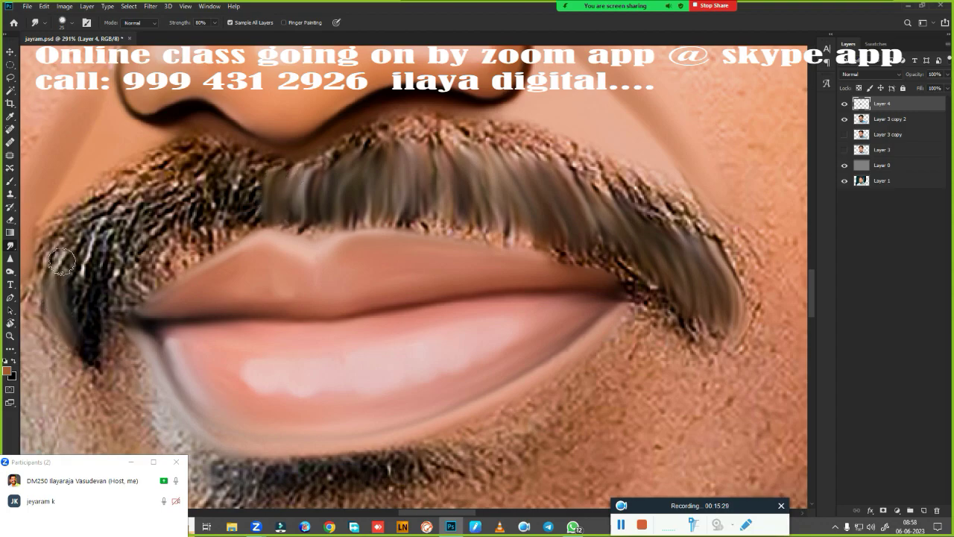
drag(69, 224, 88, 328)
mouse_move(96, 212)
mouse_down()
mouse_move(108, 309)
mouse_move(99, 280)
mouse_move(123, 287)
mouse_up()
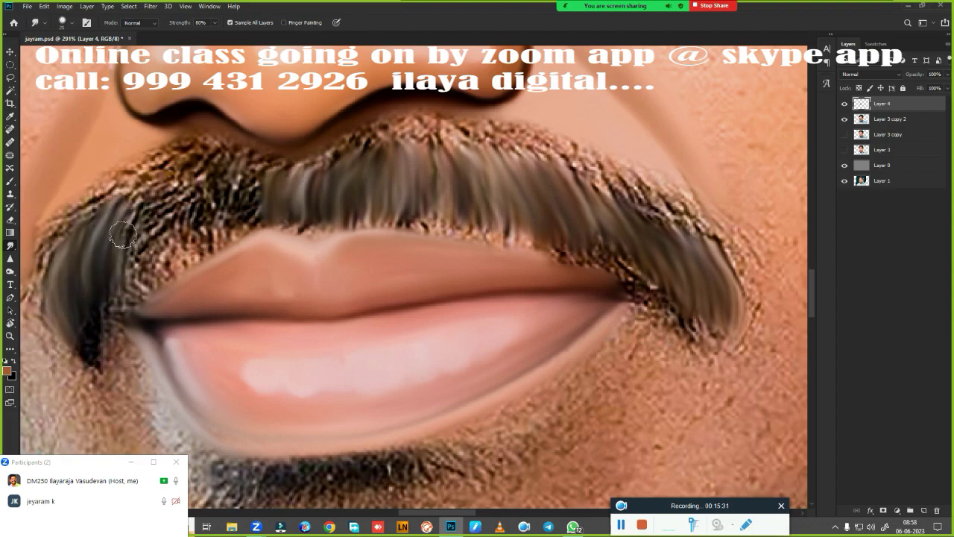
mouse_move(138, 190)
mouse_down()
mouse_move(149, 276)
mouse_move(160, 212)
mouse_move(125, 276)
mouse_move(149, 261)
mouse_up()
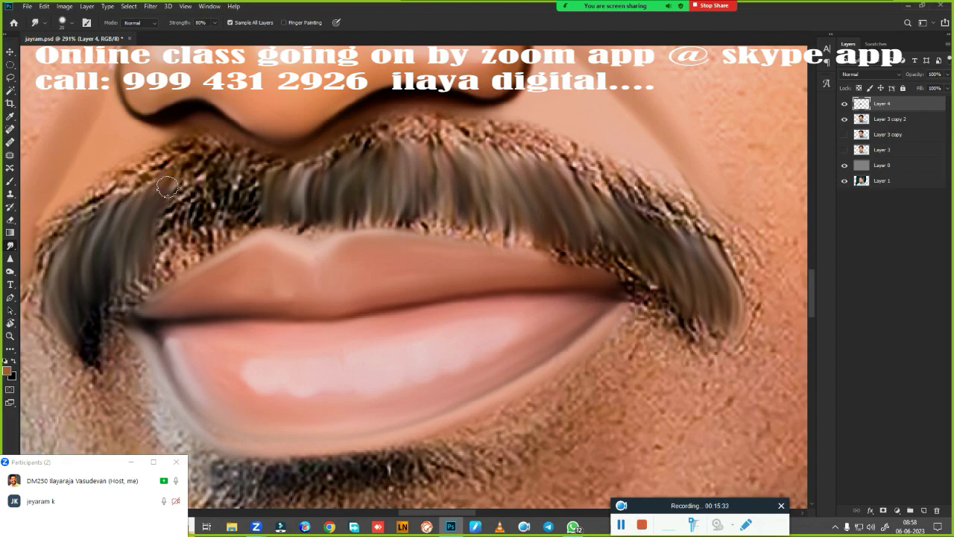
mouse_move(170, 179)
mouse_down()
mouse_move(158, 261)
mouse_move(177, 254)
mouse_up()
mouse_move(202, 165)
mouse_down()
mouse_move(193, 253)
mouse_move(212, 239)
mouse_up()
mouse_move(238, 164)
mouse_down()
mouse_move(237, 217)
mouse_move(254, 198)
mouse_up()
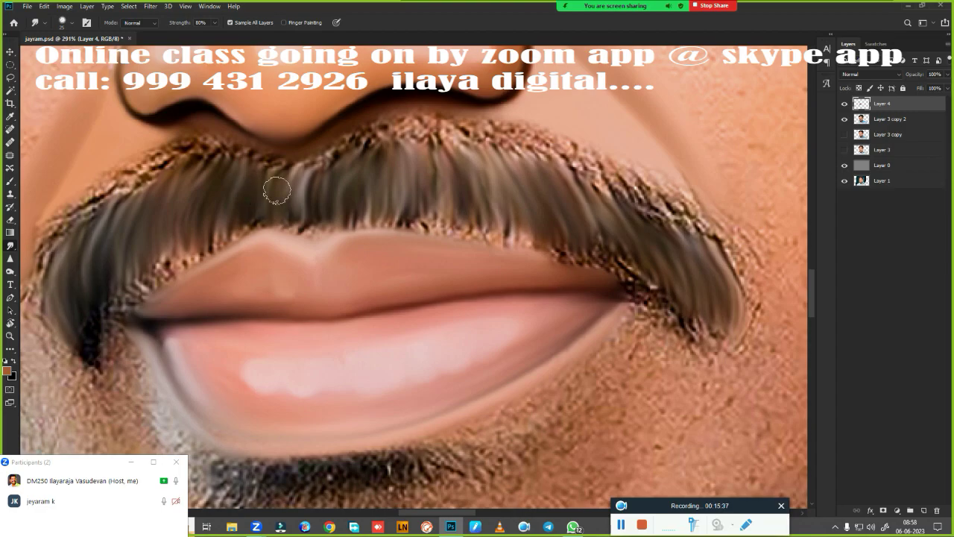
Step: Pull the centre and upper moustache hair smoothly downward toward the right
mouse_move(308, 158)
mouse_down()
mouse_move(306, 190)
mouse_move(315, 187)
mouse_up()
mouse_move(322, 142)
mouse_down()
mouse_move(326, 166)
mouse_move(338, 172)
mouse_up()
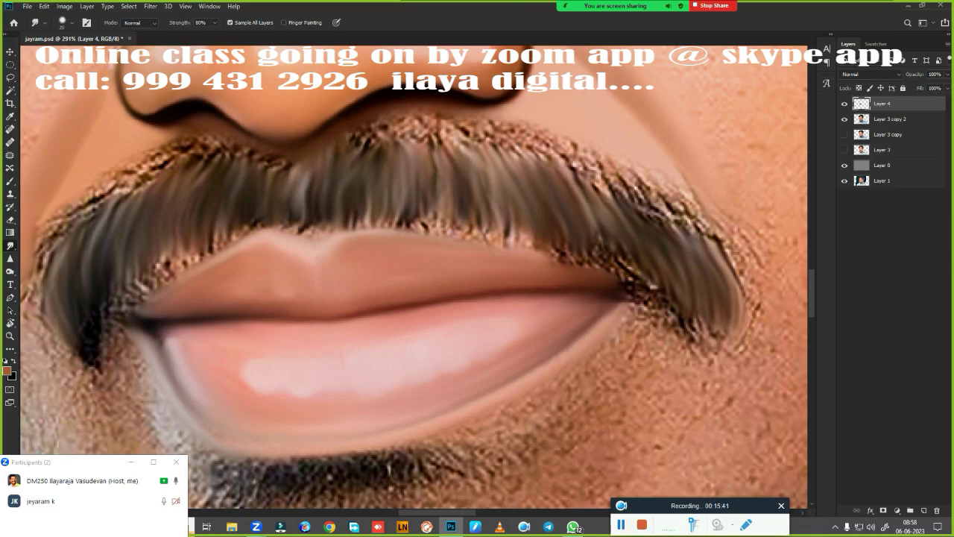
mouse_move(355, 133)
mouse_down()
mouse_move(356, 153)
mouse_move(389, 152)
mouse_up()
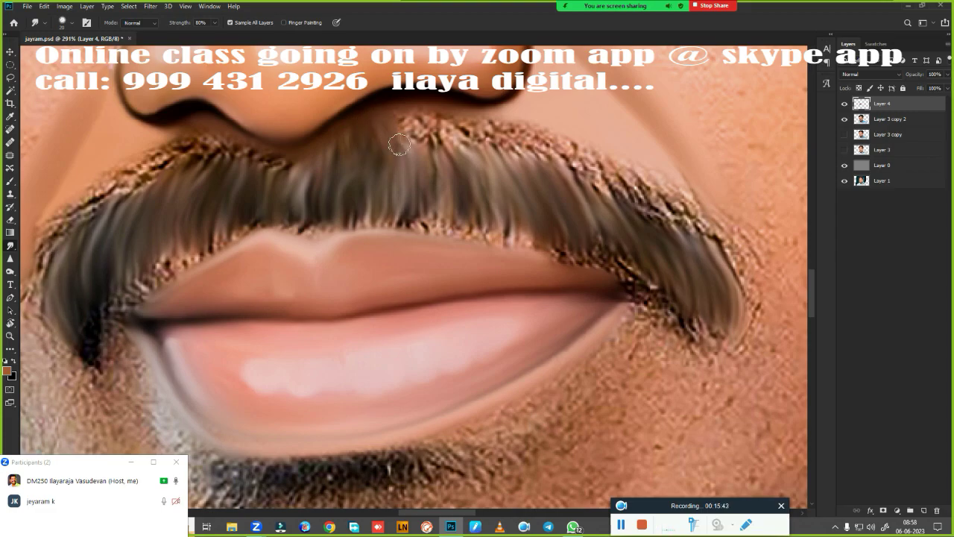
drag(413, 119, 414, 157)
drag(416, 123, 422, 158)
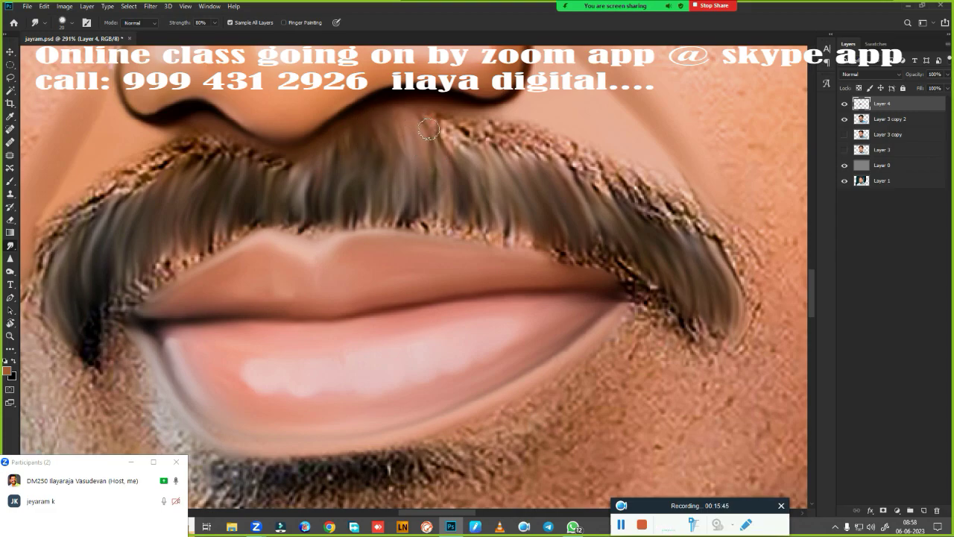
mouse_move(446, 112)
mouse_down()
mouse_move(452, 161)
mouse_move(463, 142)
mouse_move(486, 170)
mouse_up()
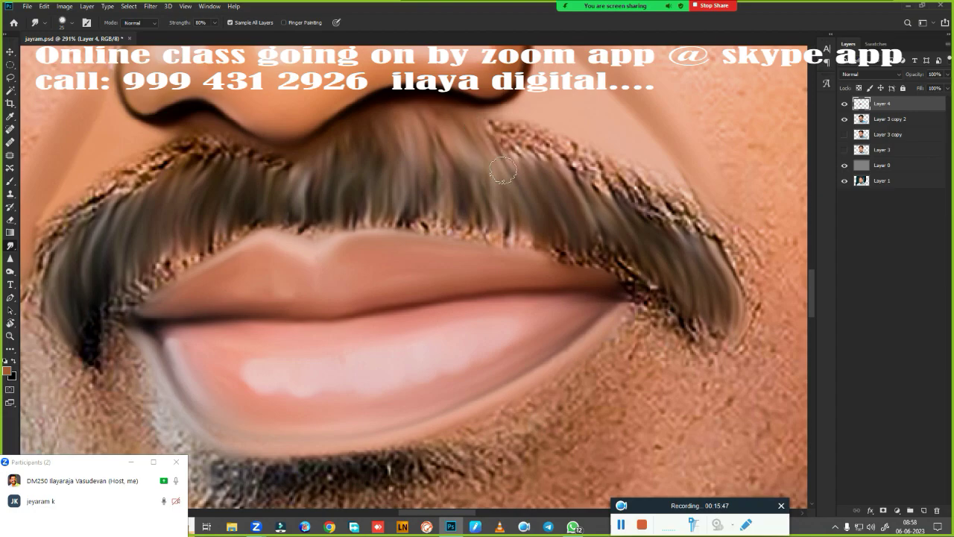
Step: Smooth the speckled upper-right edge and right tip of the moustache
mouse_move(498, 118)
mouse_down()
mouse_move(507, 173)
mouse_move(526, 166)
mouse_move(555, 187)
mouse_up()
mouse_move(551, 135)
mouse_down()
mouse_move(573, 187)
mouse_move(596, 201)
mouse_up()
mouse_move(589, 143)
mouse_down()
mouse_move(623, 215)
mouse_move(642, 223)
mouse_up()
mouse_move(619, 157)
mouse_down()
mouse_move(656, 230)
mouse_move(678, 235)
mouse_up()
drag(671, 171, 712, 227)
drag(680, 192, 720, 245)
drag(685, 211, 749, 311)
drag(729, 224, 761, 331)
drag(705, 237, 721, 261)
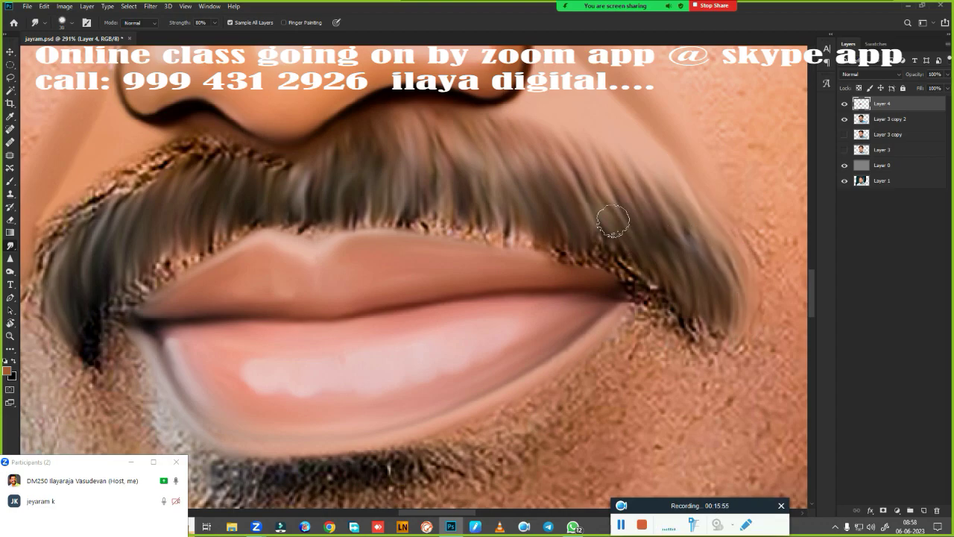
Step: Smooth the moustache's textured lower edge, soften its right-end tips, and feather hair into the skin
mouse_move(322, 199)
mouse_down()
mouse_move(319, 238)
mouse_move(336, 196)
mouse_move(360, 192)
mouse_move(390, 217)
mouse_move(418, 195)
mouse_up()
mouse_move(401, 220)
mouse_down()
mouse_move(440, 224)
mouse_move(465, 194)
mouse_move(548, 246)
mouse_move(579, 231)
mouse_move(643, 279)
mouse_move(647, 257)
mouse_move(689, 328)
mouse_up()
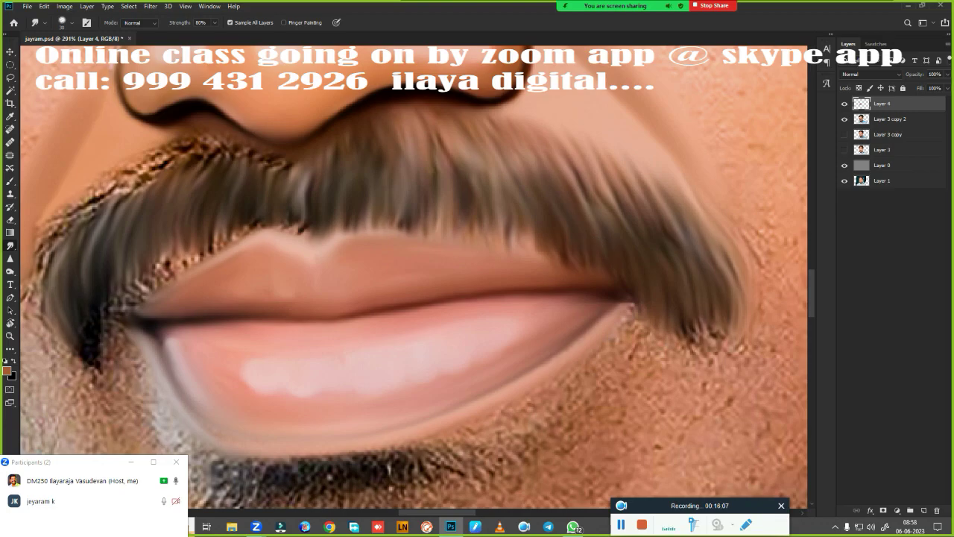
mouse_move(694, 336)
mouse_down()
mouse_move(703, 309)
mouse_move(721, 332)
mouse_move(738, 310)
mouse_up()
mouse_move(609, 191)
mouse_down()
mouse_move(622, 160)
mouse_move(522, 128)
mouse_move(537, 233)
mouse_up()
mouse_move(427, 121)
mouse_down()
mouse_move(459, 190)
mouse_move(413, 220)
mouse_up()
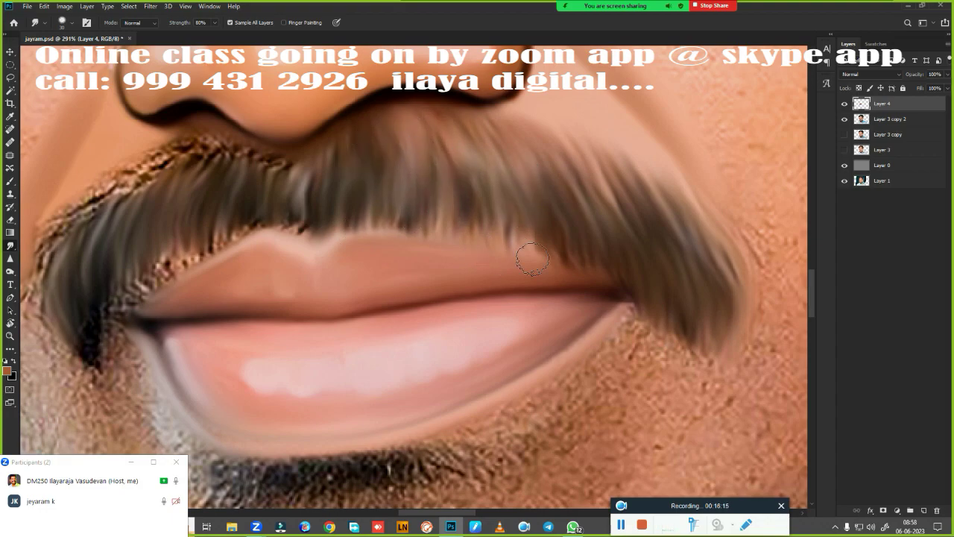
Step: Blend the mustache's frayed left edge, top edge and lower-left tip into the skin
drag(382, 267, 557, 277)
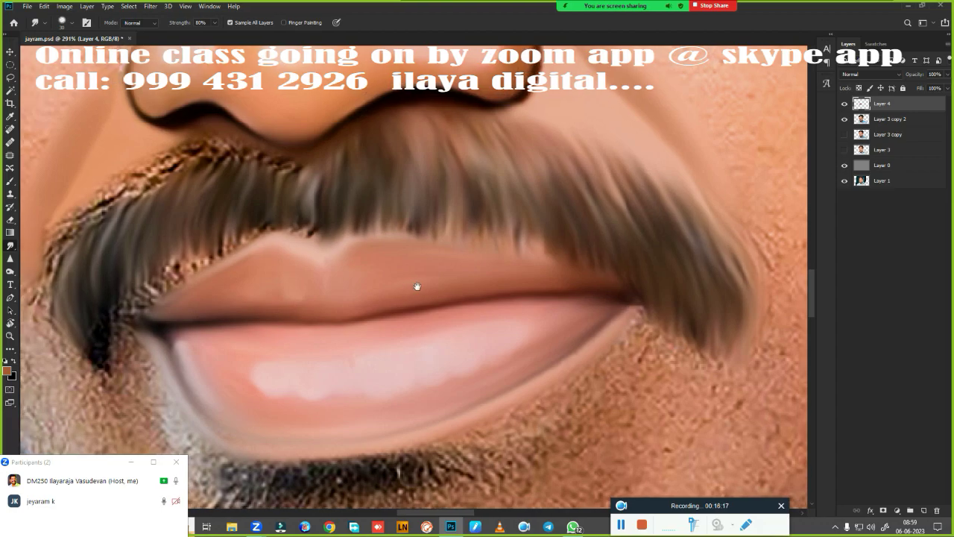
drag(223, 239, 209, 306)
drag(238, 201, 231, 298)
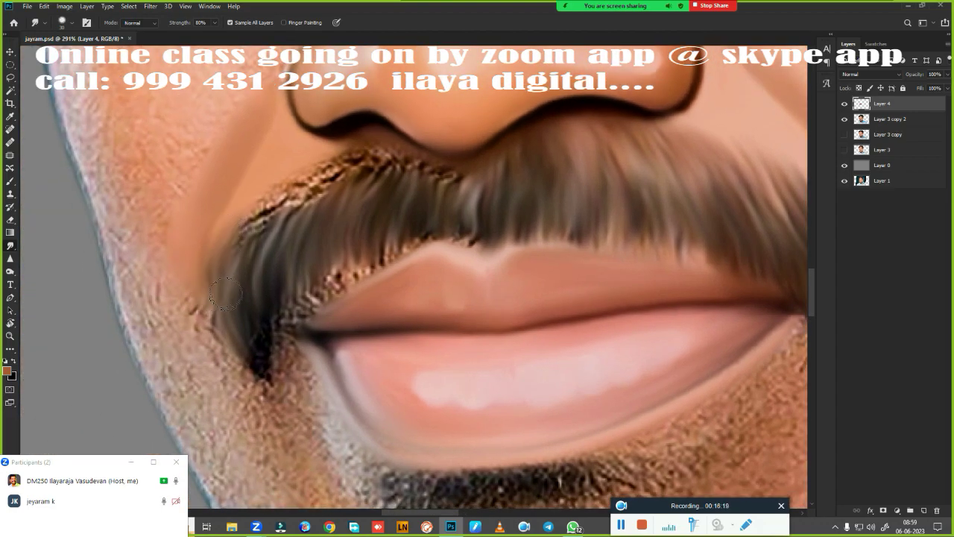
mouse_move(269, 176)
mouse_down()
mouse_move(254, 276)
mouse_move(274, 248)
mouse_up()
drag(305, 160, 291, 238)
drag(332, 153, 313, 224)
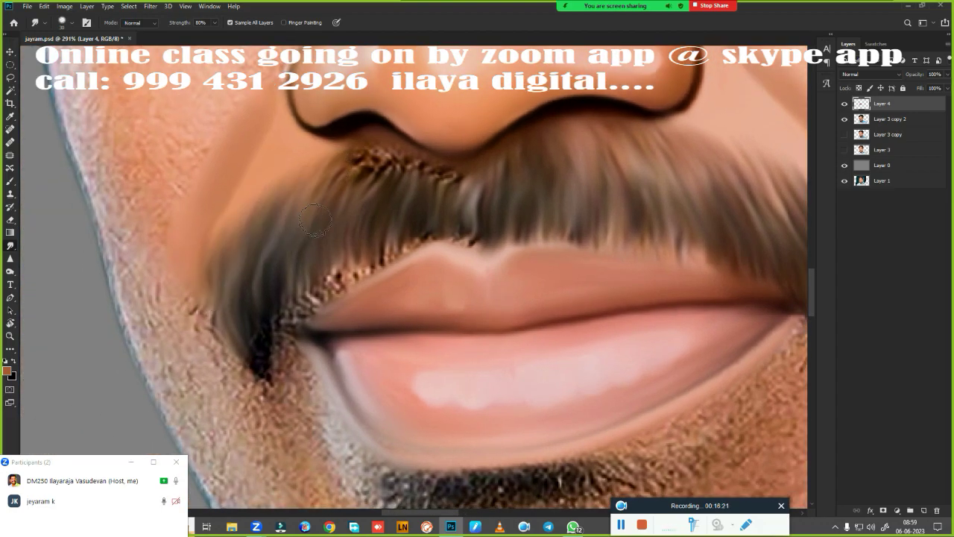
mouse_move(361, 145)
mouse_down()
mouse_move(347, 182)
mouse_move(366, 208)
mouse_up()
drag(394, 153, 396, 200)
drag(417, 163, 437, 175)
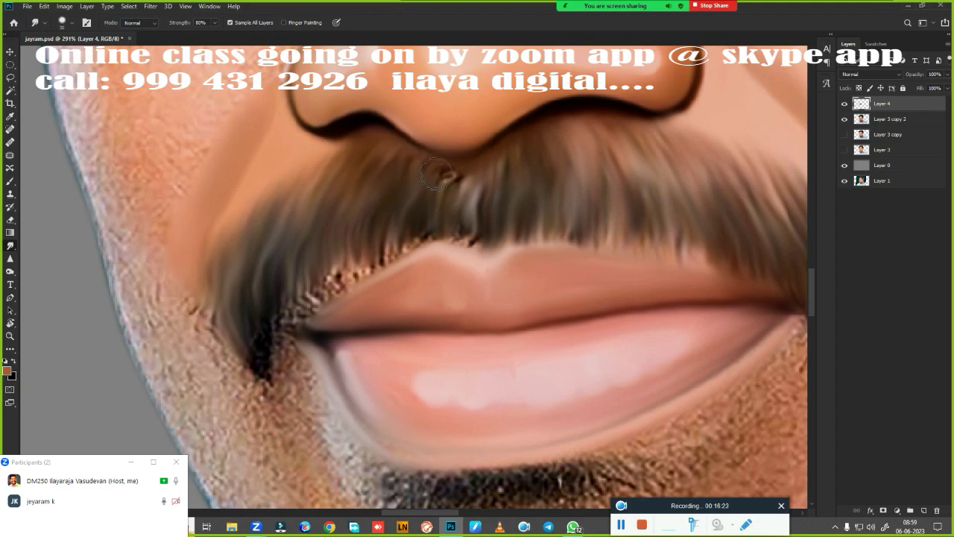
mouse_move(458, 242)
mouse_down()
mouse_move(469, 214)
mouse_move(472, 221)
mouse_up()
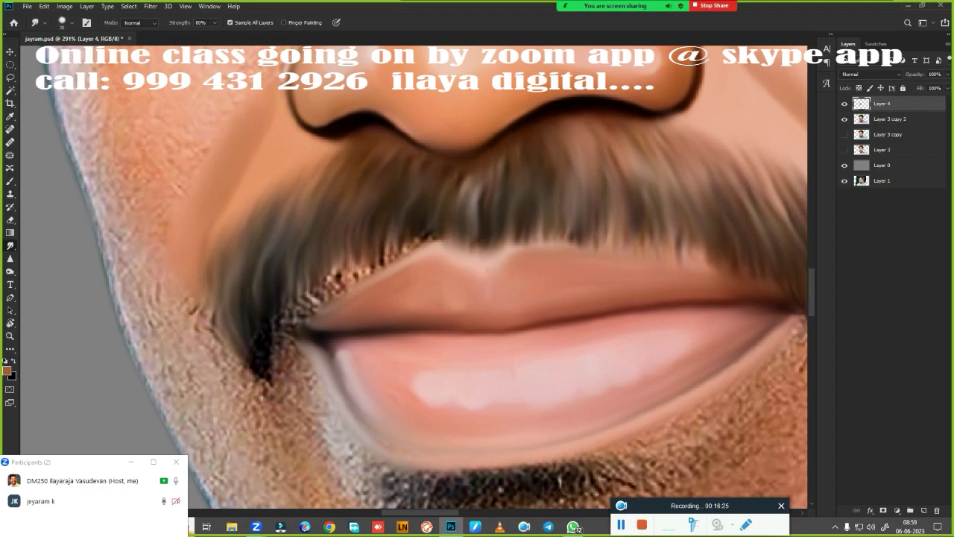
mouse_move(216, 277)
mouse_down()
mouse_move(213, 326)
mouse_move(241, 357)
mouse_up()
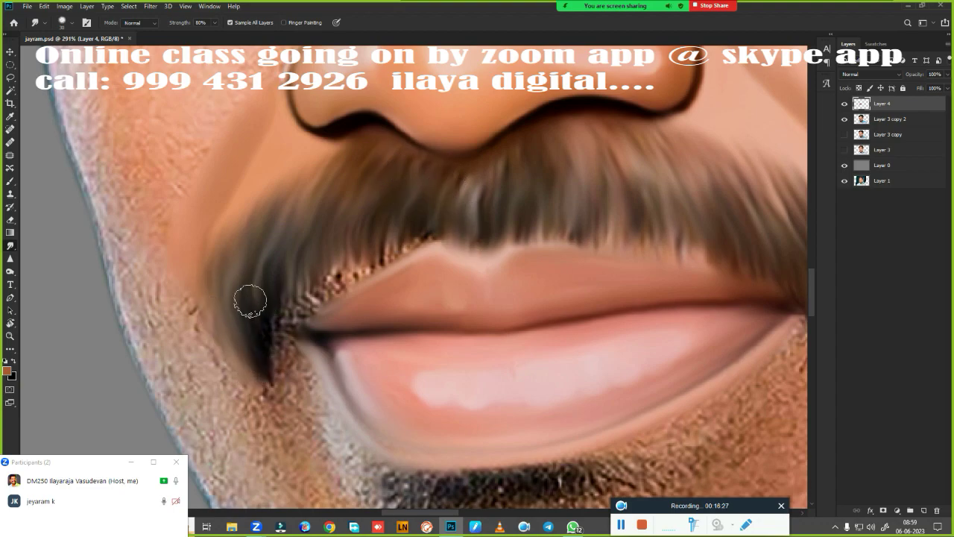
mouse_move(251, 302)
mouse_down()
mouse_move(269, 363)
mouse_move(350, 228)
mouse_move(372, 253)
mouse_move(410, 213)
mouse_move(432, 233)
mouse_up()
Step: Frame the chin and smudge both lip corners into smooth skin
scroll(395, 340, down, 5)
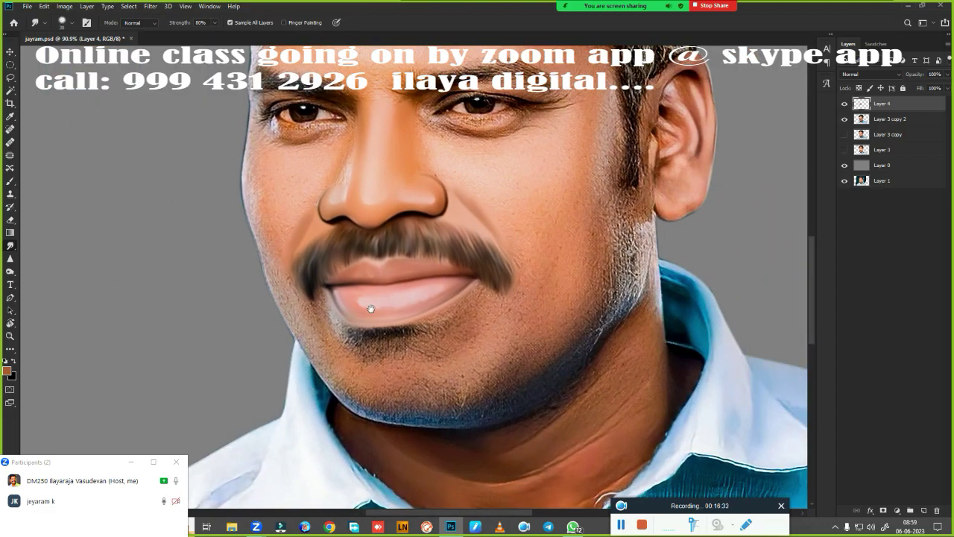
scroll(396, 340, up, 3)
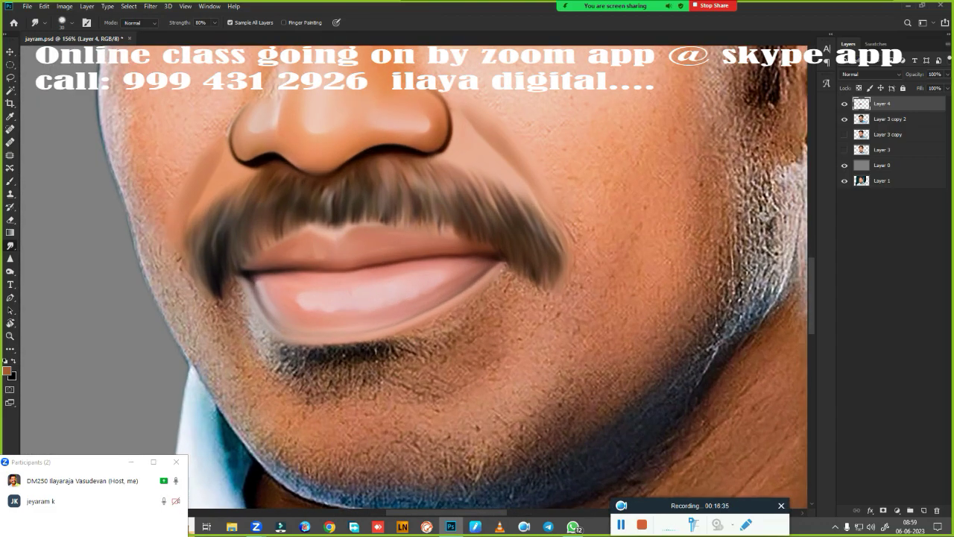
drag(511, 383, 586, 228)
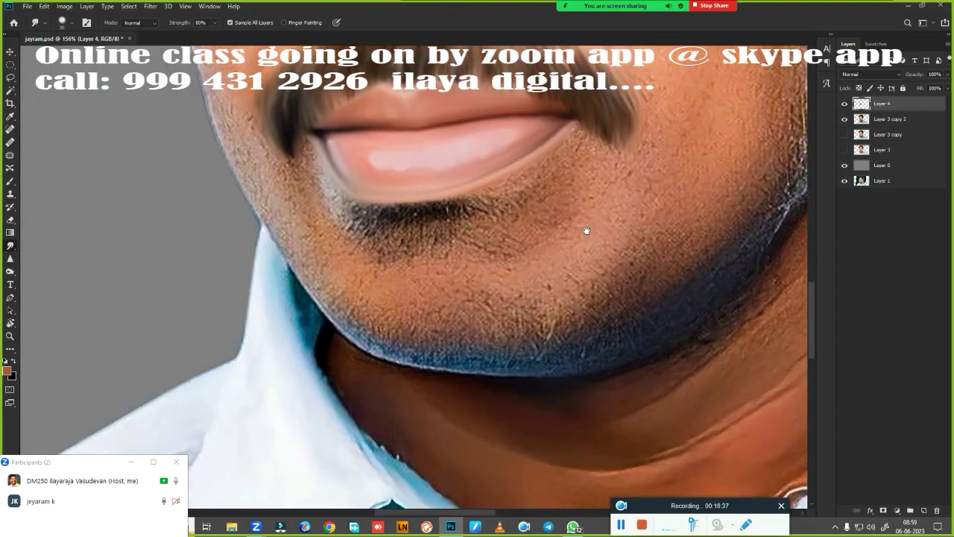
scroll(500, 251, up, 2)
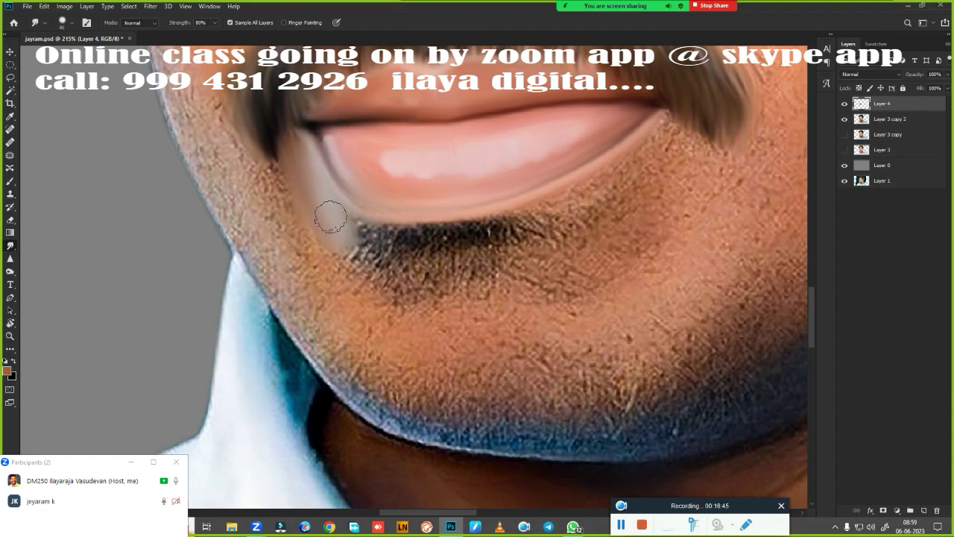
drag(341, 234, 377, 264)
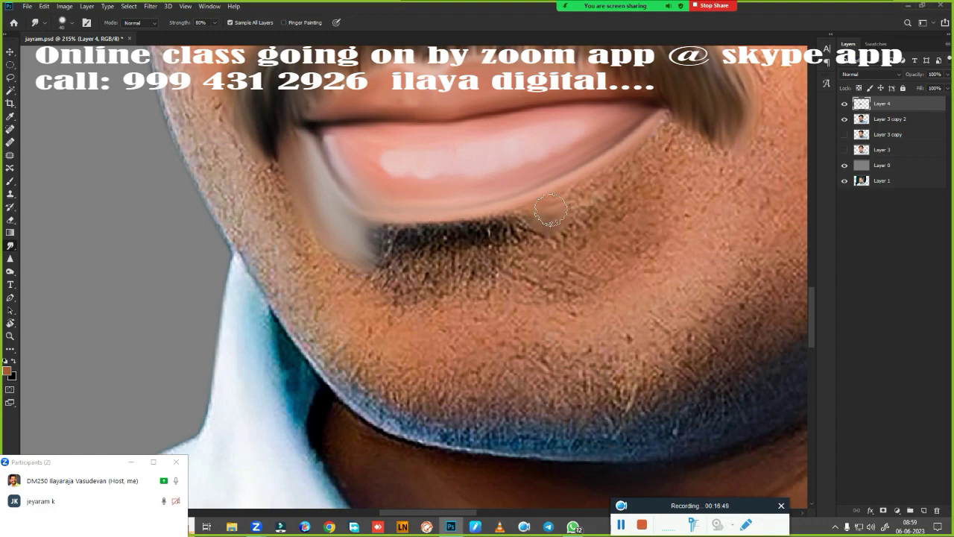
drag(540, 220, 595, 190)
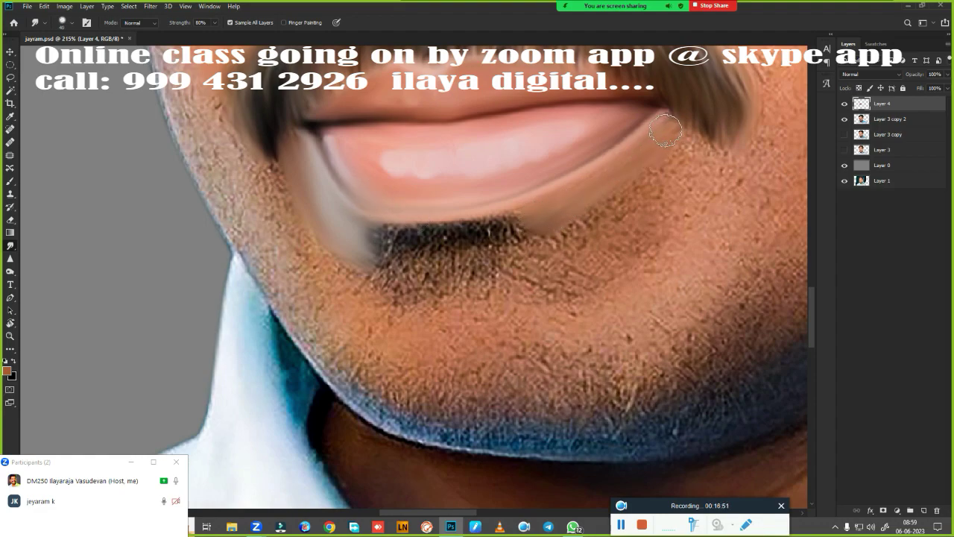
mouse_move(665, 173)
mouse_down()
mouse_move(585, 224)
mouse_move(556, 283)
mouse_move(645, 169)
mouse_move(564, 251)
mouse_move(662, 213)
mouse_up()
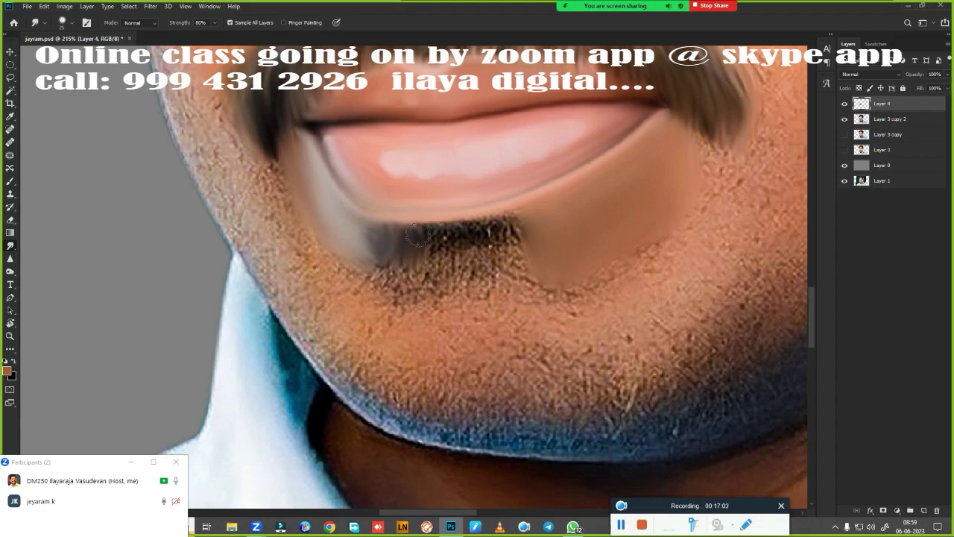
Step: Streak the goatee hairs downward under the lower lip and smooth the left jawline
mouse_move(418, 236)
mouse_down()
mouse_move(436, 244)
mouse_move(502, 239)
mouse_up()
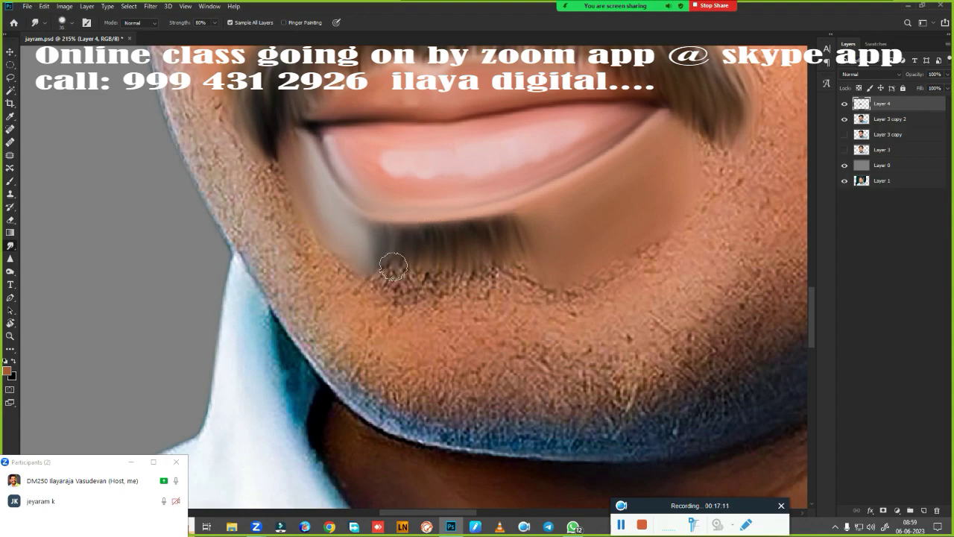
mouse_move(393, 266)
mouse_down()
mouse_move(380, 294)
mouse_move(404, 264)
mouse_move(437, 283)
mouse_move(507, 283)
mouse_move(526, 270)
mouse_up()
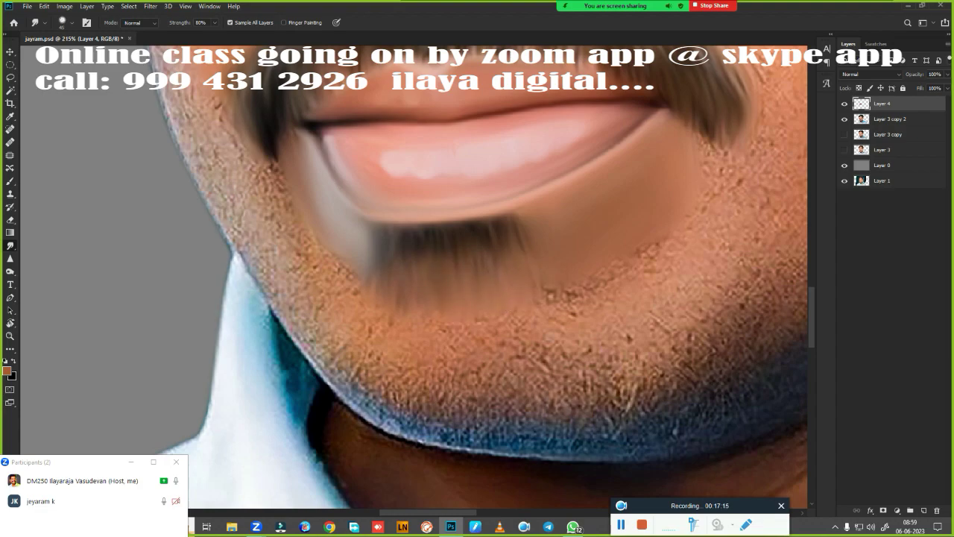
mouse_move(265, 239)
mouse_down()
mouse_move(268, 272)
mouse_move(290, 306)
mouse_move(239, 195)
mouse_move(277, 219)
mouse_move(319, 323)
mouse_move(287, 277)
mouse_move(380, 403)
mouse_move(548, 441)
mouse_up()
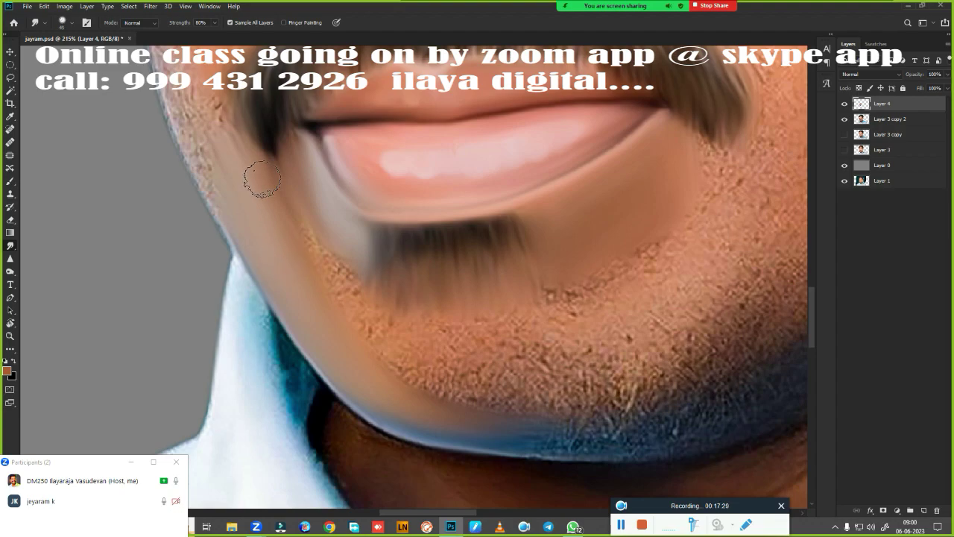
Step: Smooth the jaw skin and lower-chin stubble with a larger Smudge brush
drag(279, 222, 320, 238)
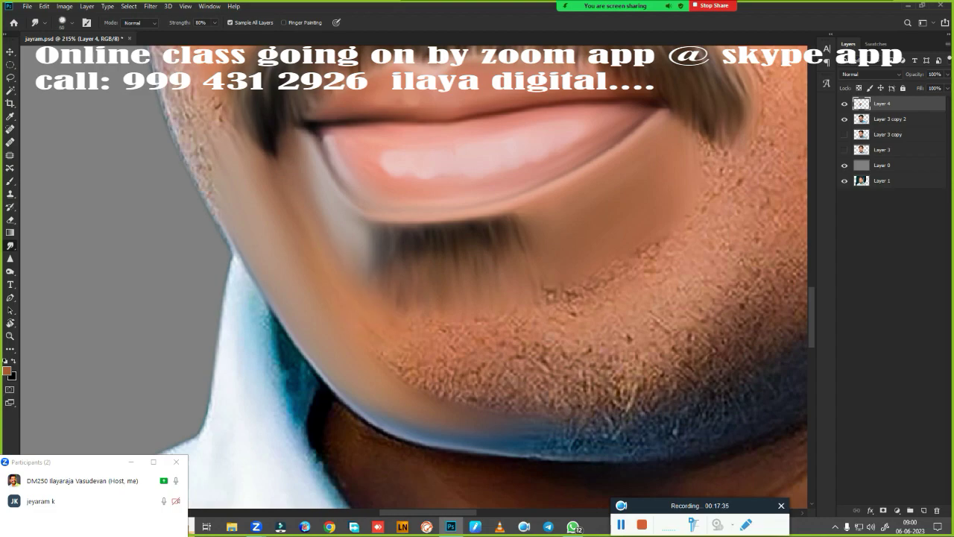
drag(364, 304, 359, 295)
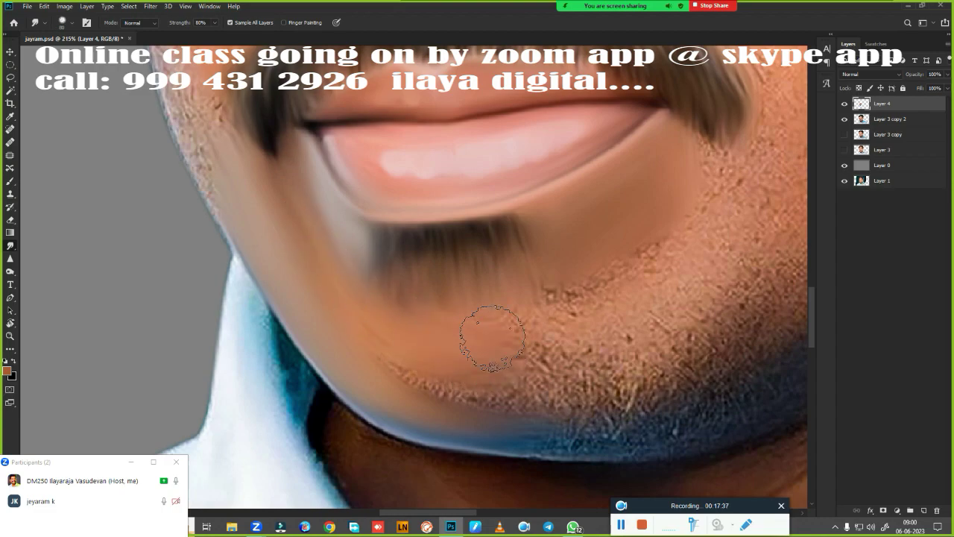
mouse_move(406, 336)
mouse_down()
mouse_move(410, 363)
mouse_move(426, 372)
mouse_up()
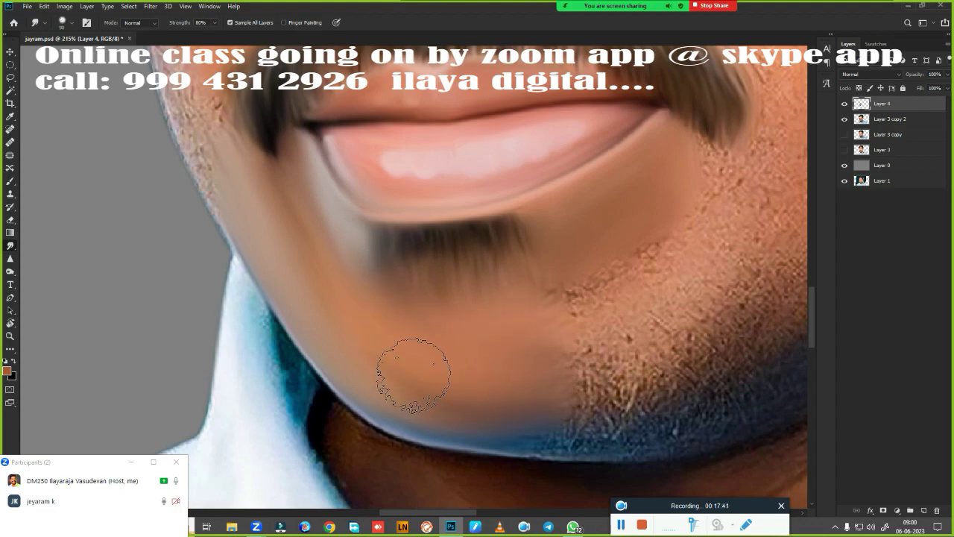
Step: Smooth the right cheek, lower chin and dark jawline stubble, then zoom out to 117%
drag(701, 261, 623, 282)
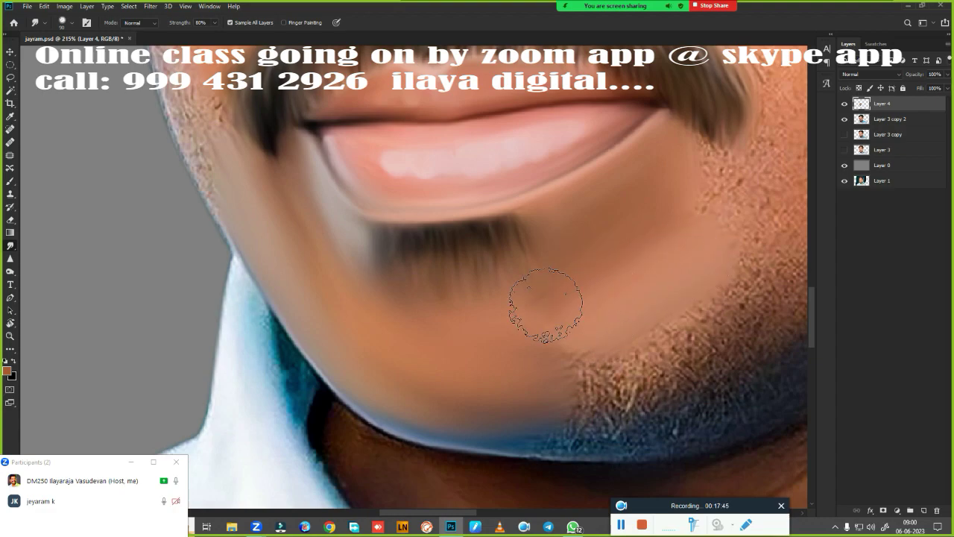
drag(712, 246, 693, 171)
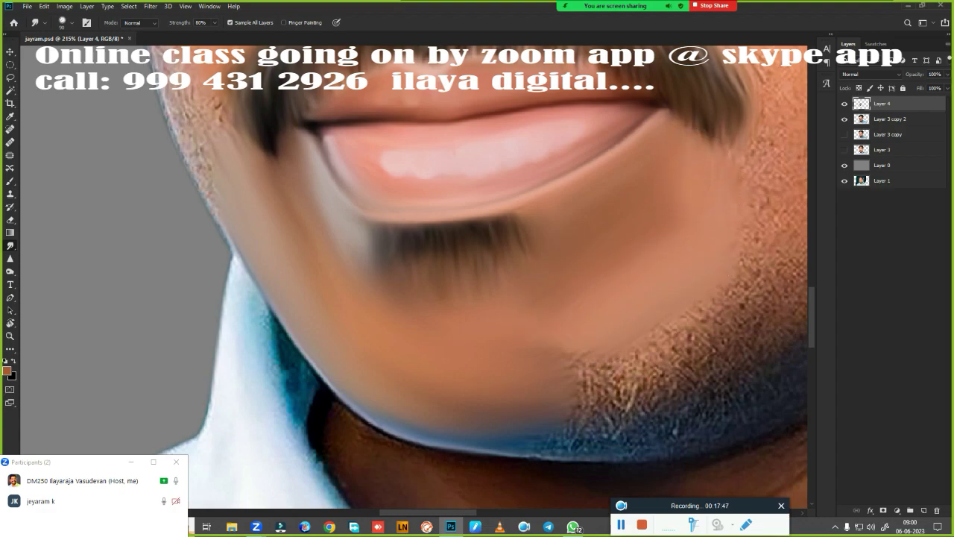
mouse_move(657, 313)
mouse_down()
mouse_move(634, 357)
mouse_move(681, 288)
mouse_move(713, 384)
mouse_move(639, 424)
mouse_move(472, 405)
mouse_up()
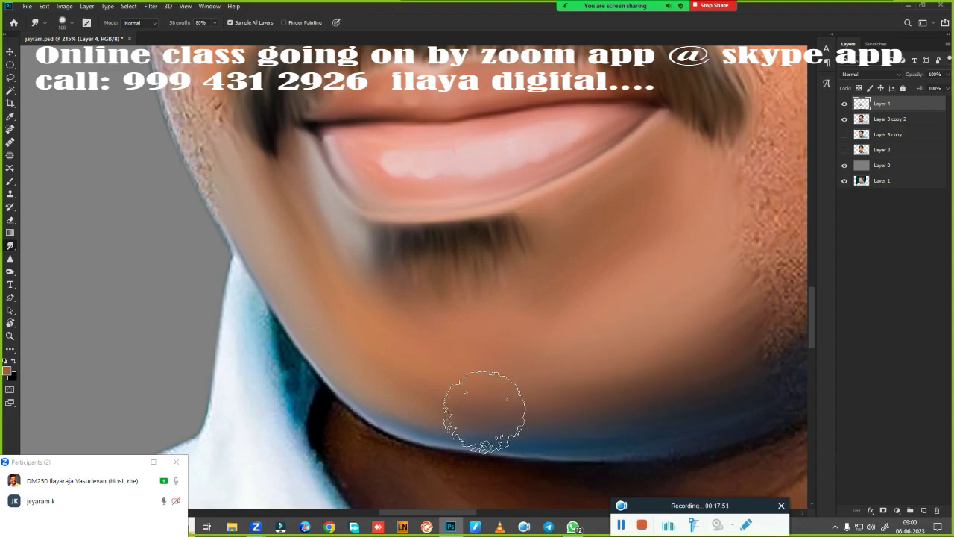
drag(646, 433, 584, 436)
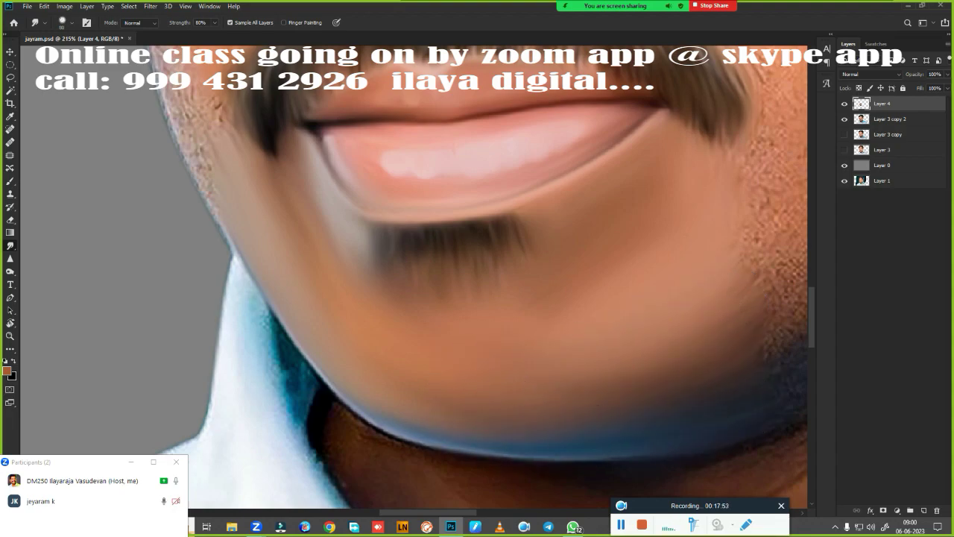
scroll(538, 375, down, 3)
drag(511, 379, 383, 410)
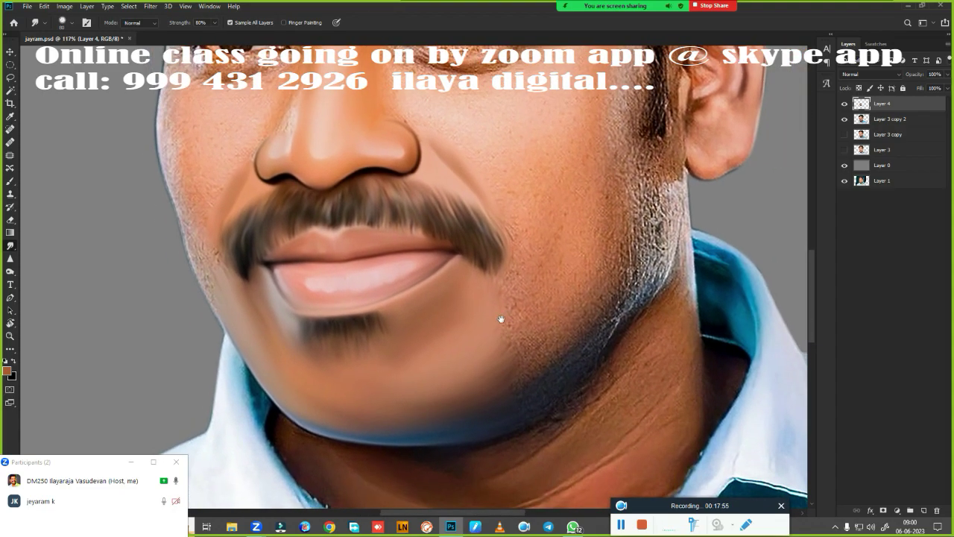
Step: Smooth the skin around the chin, below the lower lip and along the jawline edge
drag(501, 319, 494, 297)
drag(463, 329, 435, 354)
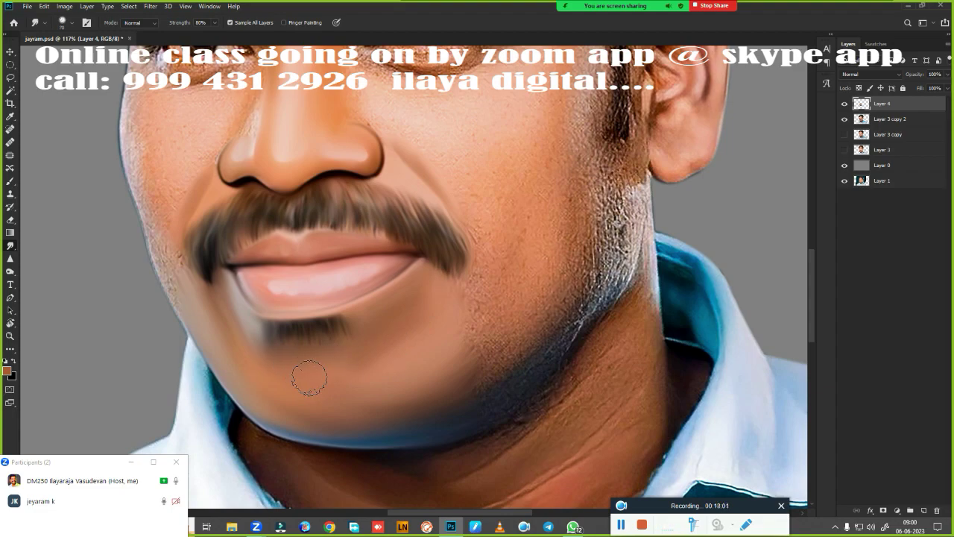
mouse_move(408, 313)
mouse_down()
mouse_move(379, 330)
mouse_move(394, 316)
mouse_up()
mouse_move(441, 334)
mouse_down()
mouse_move(460, 300)
mouse_move(451, 289)
mouse_move(473, 273)
mouse_move(422, 345)
mouse_move(379, 383)
mouse_up()
mouse_move(319, 412)
mouse_down()
mouse_move(447, 420)
mouse_move(433, 389)
mouse_move(295, 409)
mouse_up()
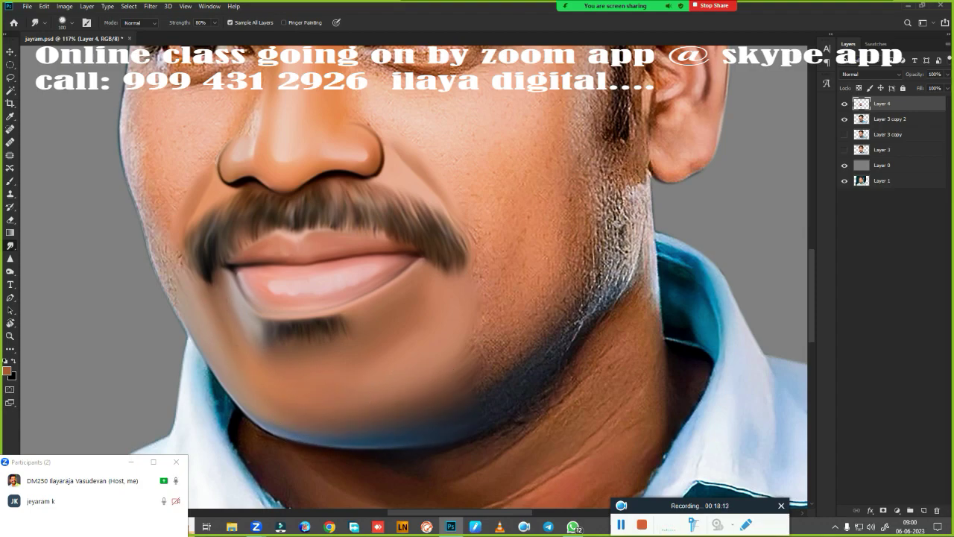
mouse_move(380, 329)
mouse_down()
mouse_move(372, 320)
mouse_move(388, 317)
mouse_up()
Step: Smooth the cheek right of the mustache, the jaw stubble and the jawline shadow edge
mouse_move(496, 236)
mouse_down()
mouse_move(487, 219)
mouse_move(492, 249)
mouse_move(469, 313)
mouse_move(524, 295)
mouse_move(532, 276)
mouse_move(530, 293)
mouse_up()
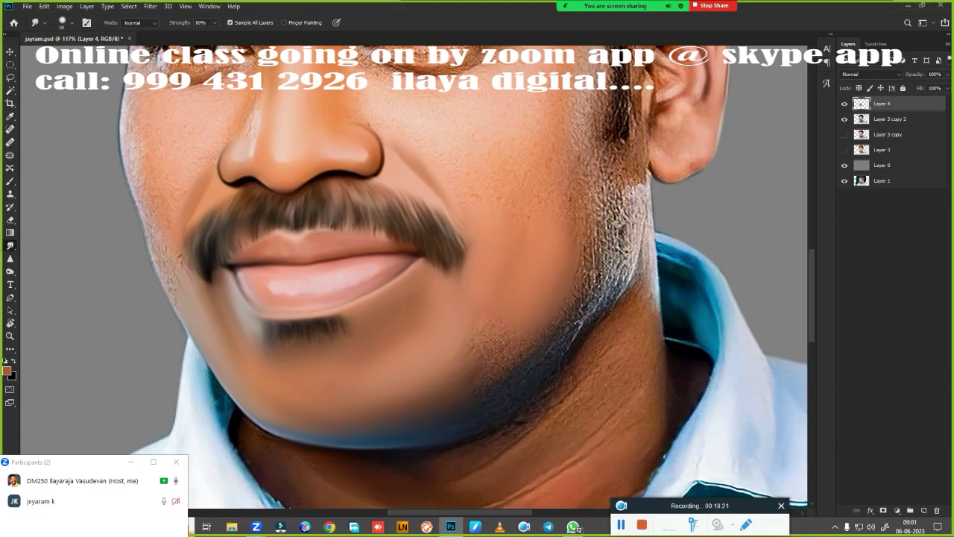
mouse_move(550, 261)
mouse_down()
mouse_move(547, 271)
mouse_move(560, 255)
mouse_move(514, 306)
mouse_move(587, 317)
mouse_up()
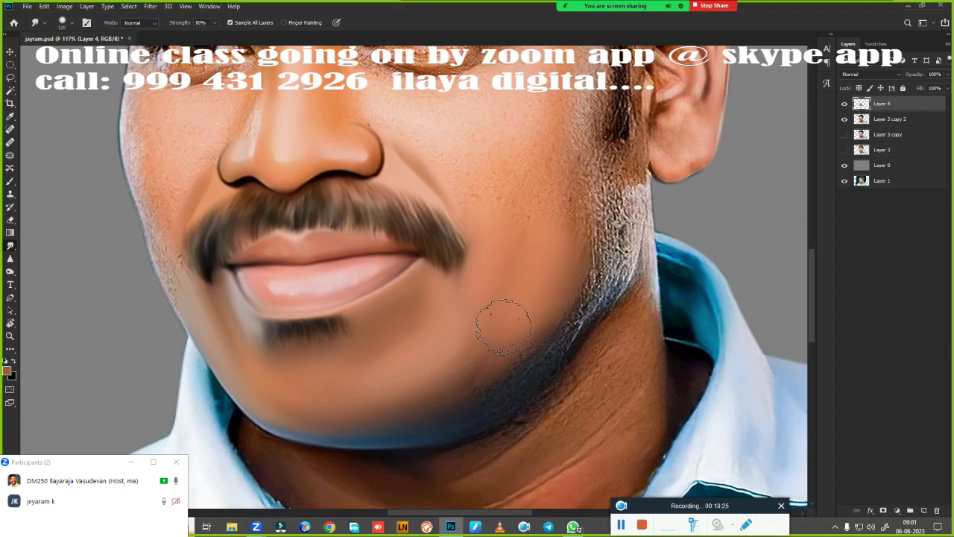
drag(501, 320, 358, 413)
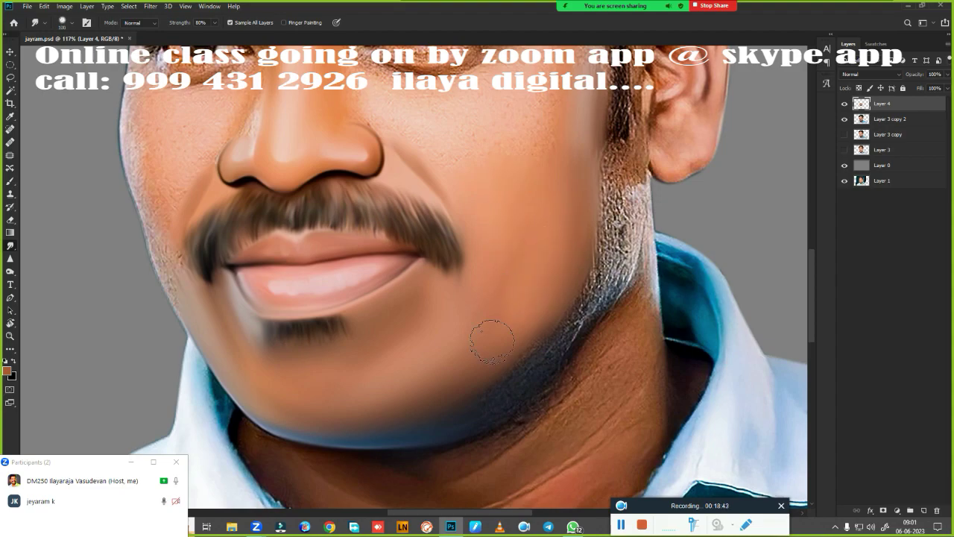
drag(618, 159, 632, 194)
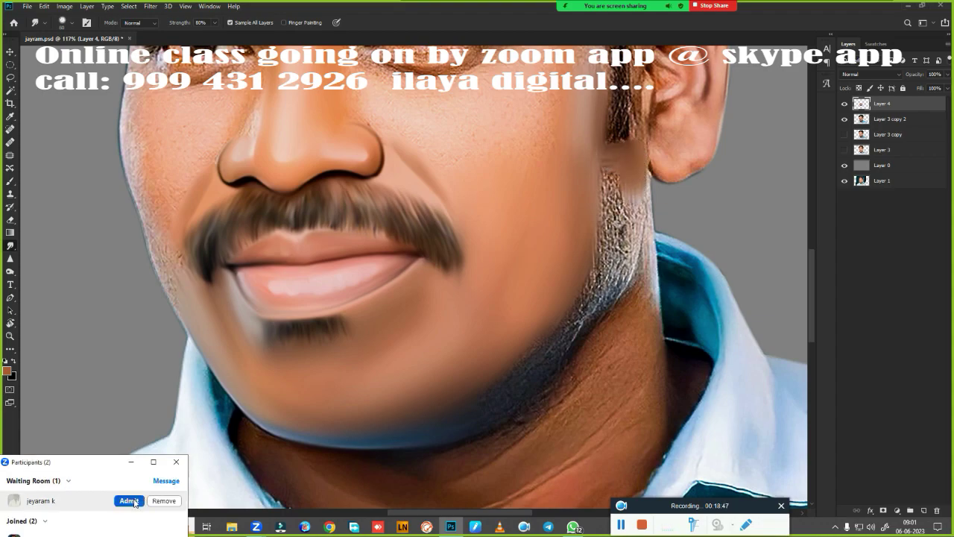
Step: Admit the waiting meeting participant, then smooth the stubble strip below the ear and jawline shadow
click(128, 501)
drag(627, 165, 630, 214)
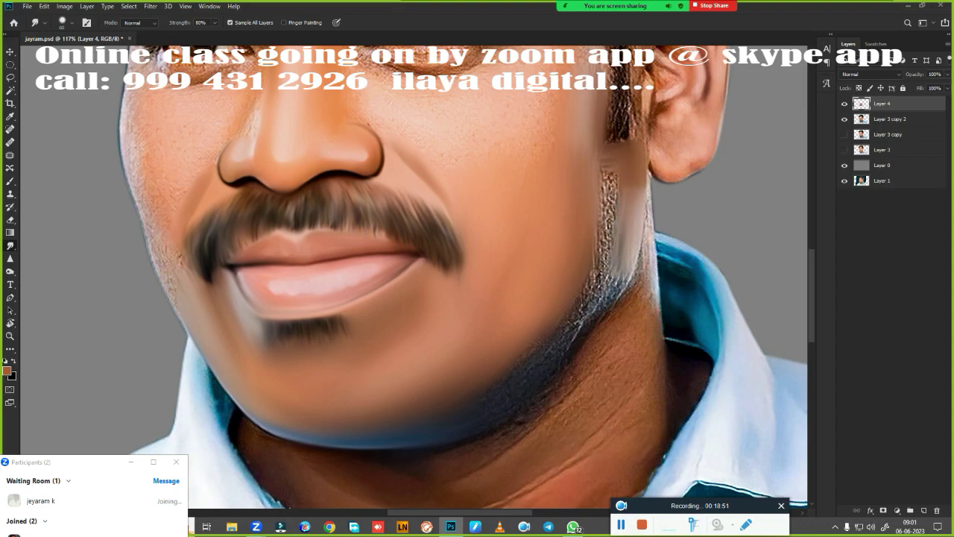
drag(608, 246, 615, 165)
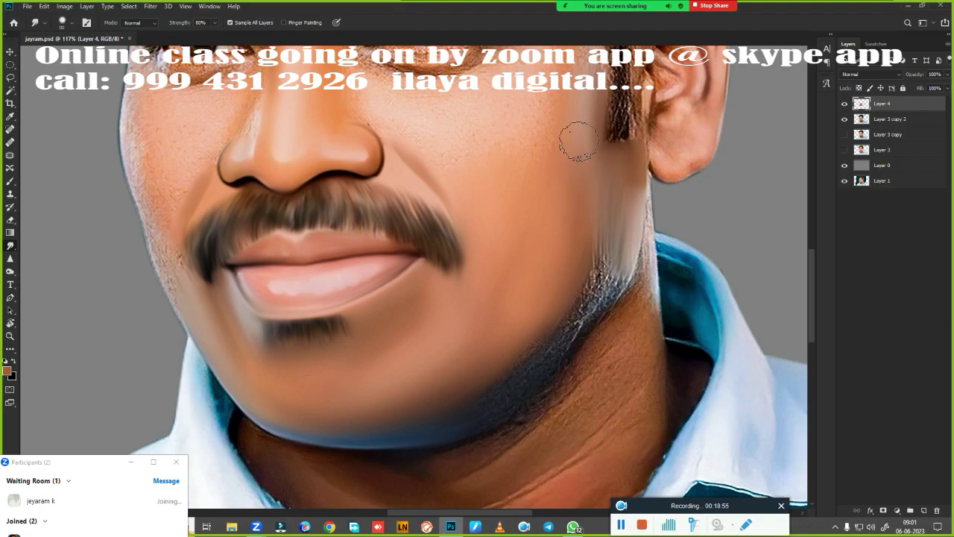
mouse_move(579, 136)
mouse_down()
mouse_move(592, 293)
mouse_move(599, 268)
mouse_up()
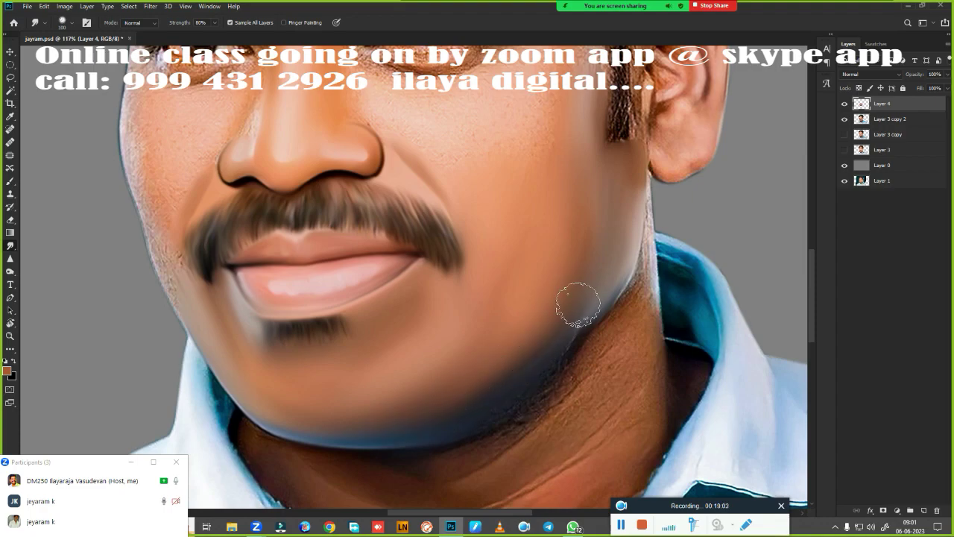
drag(574, 305, 567, 344)
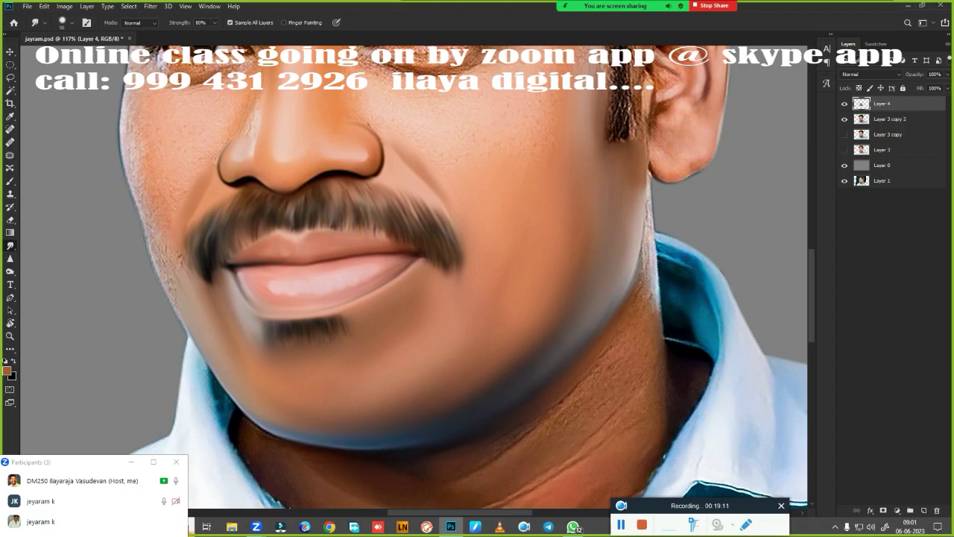
drag(274, 266, 374, 285)
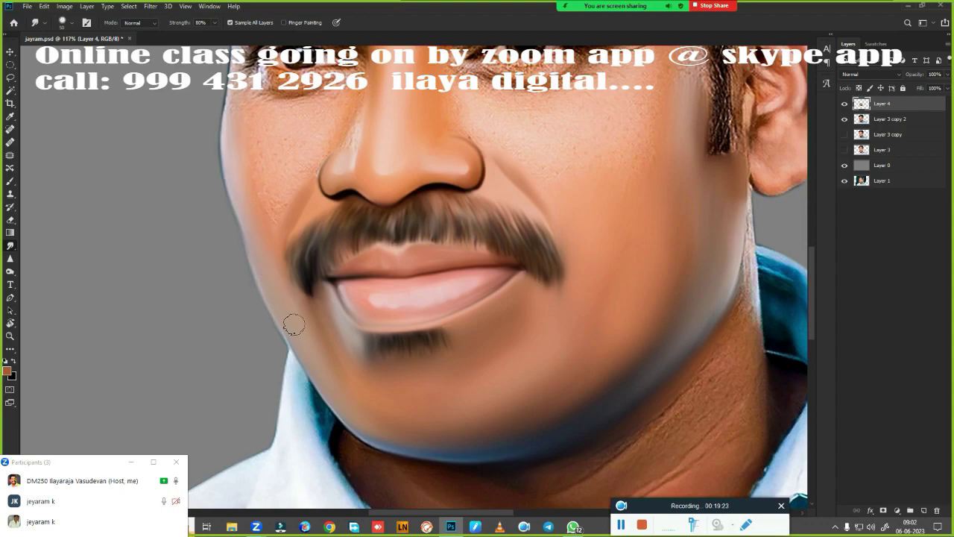
Step: Smudge the forehead's left edge smooth and blend it into the hairline
scroll(465, 284, up, 3)
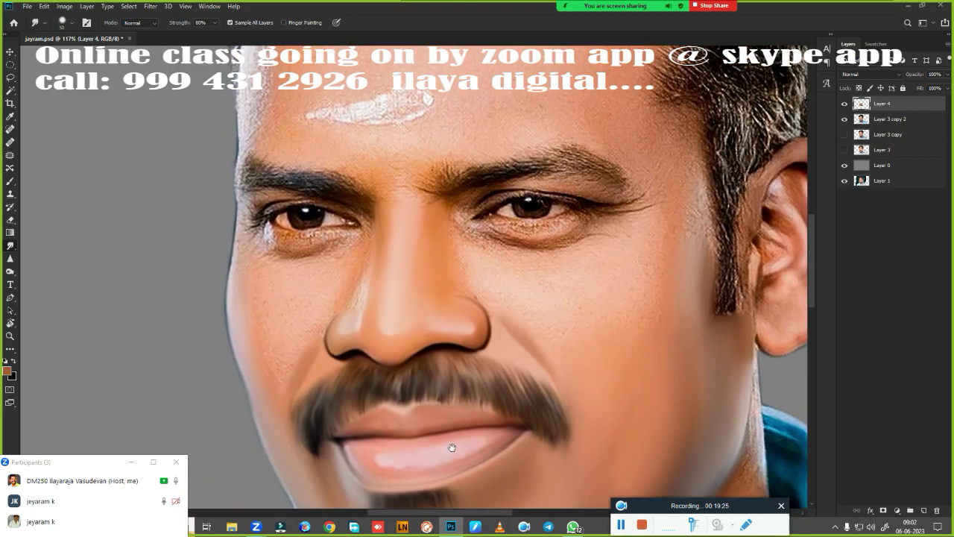
scroll(534, 347, down, 5)
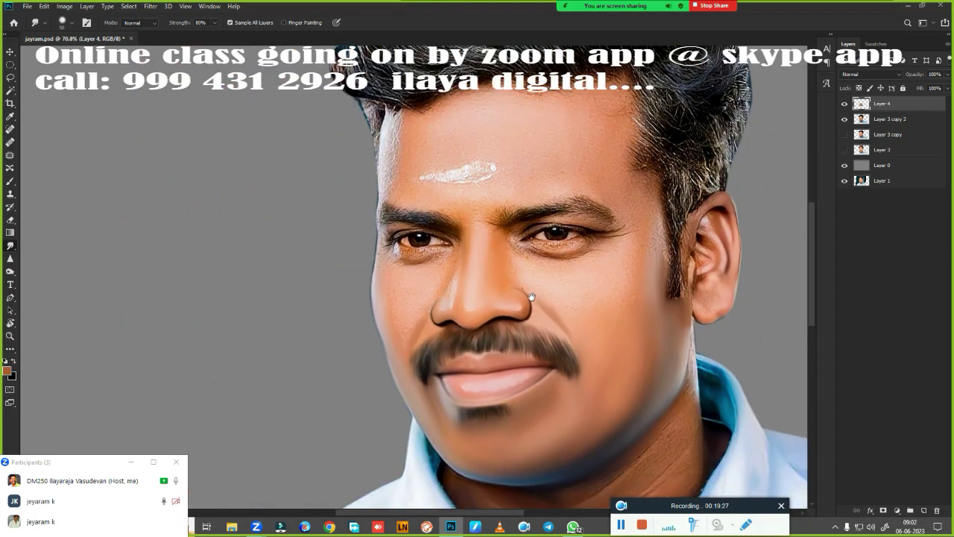
scroll(489, 262, down, 2)
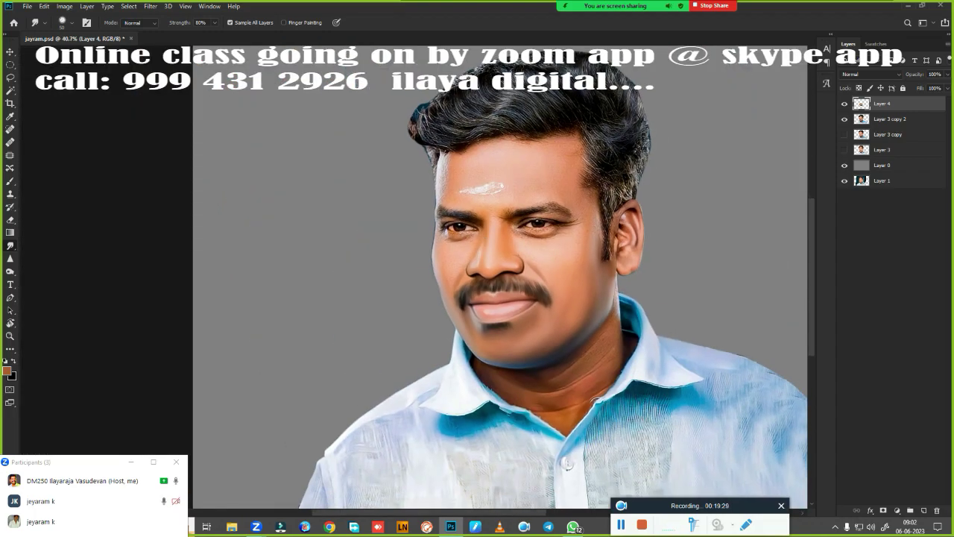
scroll(571, 264, up, 5)
scroll(570, 264, up, 2)
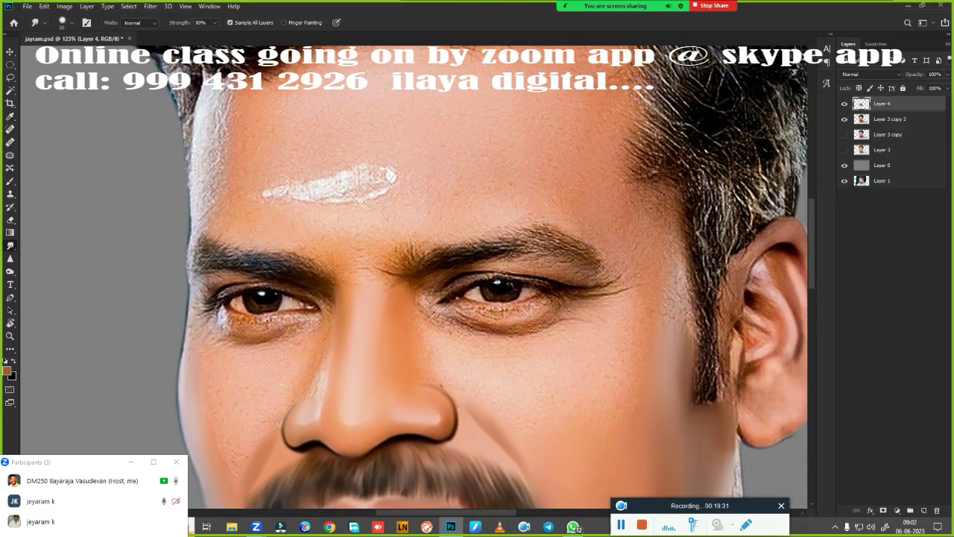
scroll(461, 277, up, 1)
scroll(461, 278, up, 1)
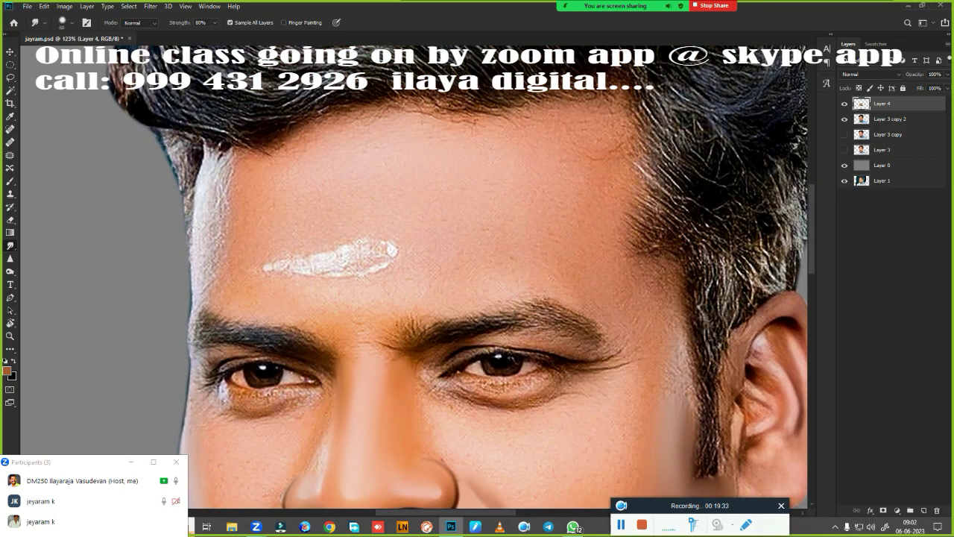
drag(217, 183, 222, 149)
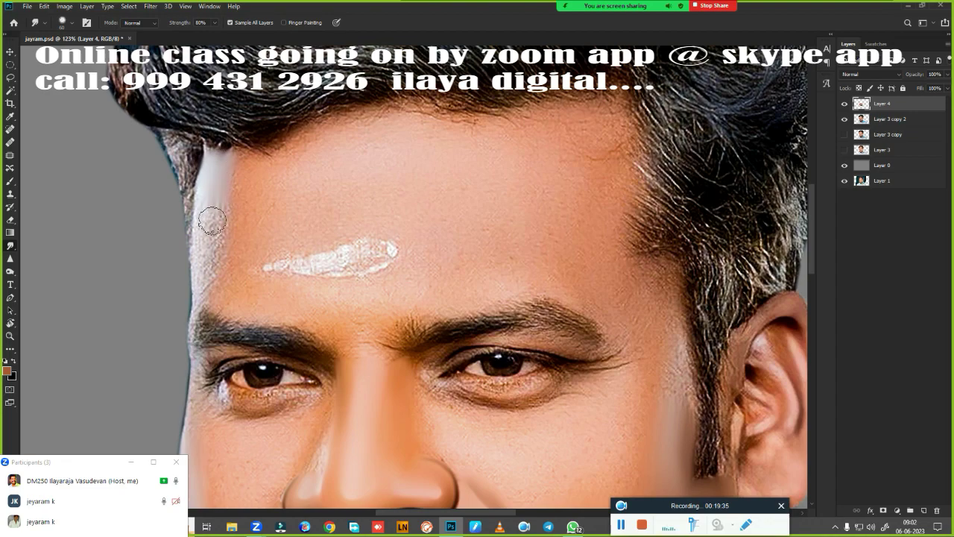
mouse_move(212, 221)
mouse_down()
mouse_move(204, 256)
mouse_move(216, 237)
mouse_up()
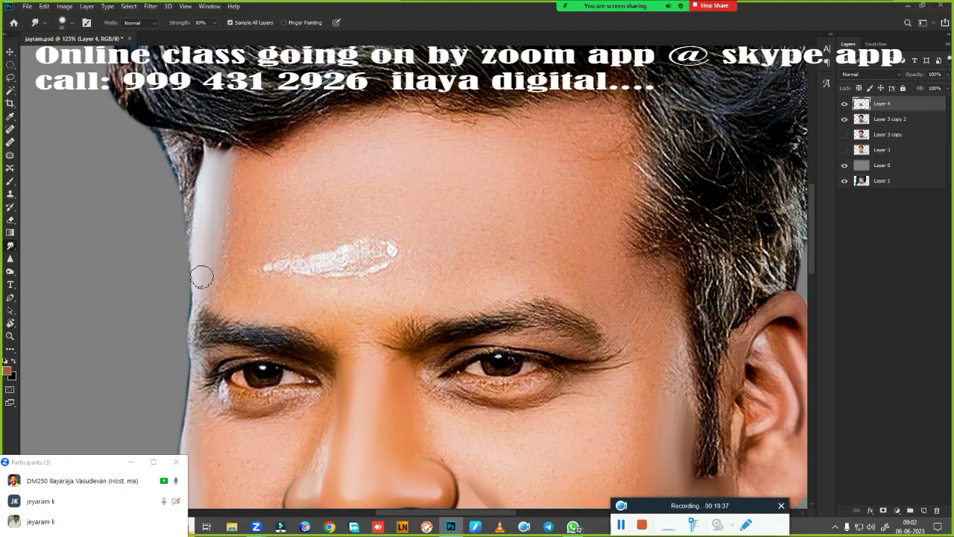
drag(201, 277, 210, 232)
drag(220, 173, 219, 149)
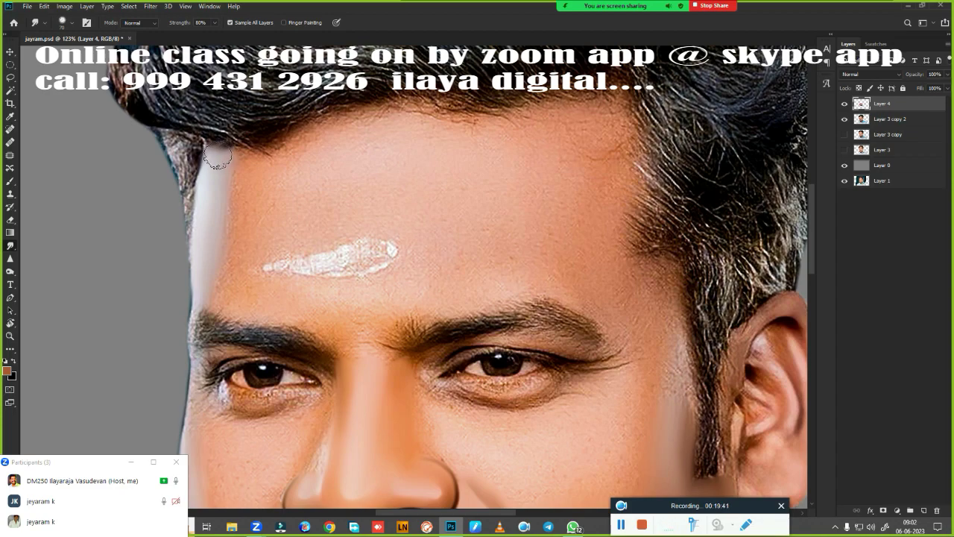
mouse_move(210, 200)
mouse_down()
mouse_move(254, 161)
mouse_move(351, 127)
mouse_move(453, 126)
mouse_move(386, 121)
mouse_move(334, 132)
mouse_move(311, 149)
mouse_move(341, 124)
mouse_move(453, 117)
mouse_move(351, 126)
mouse_move(245, 182)
mouse_move(253, 184)
mouse_move(232, 281)
mouse_move(336, 315)
mouse_move(407, 316)
mouse_move(353, 326)
mouse_up()
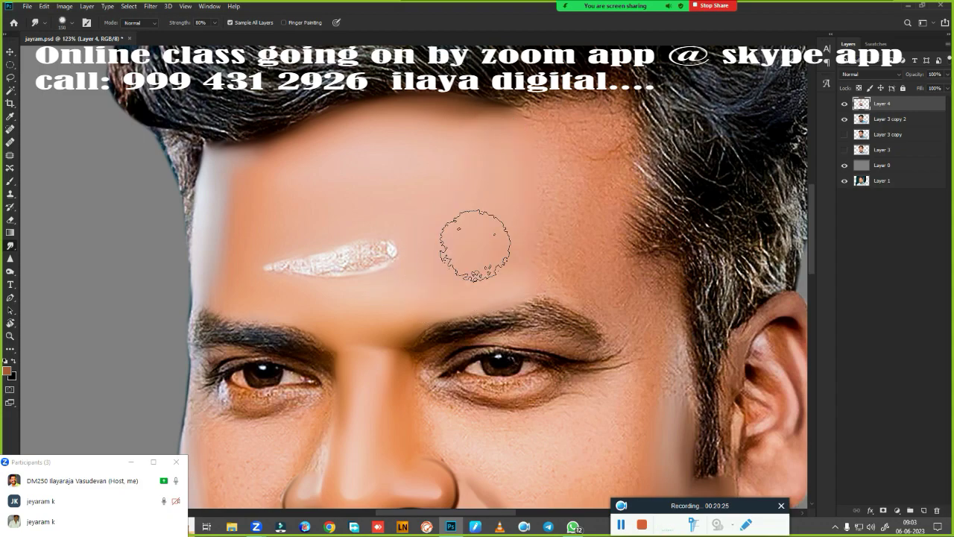
Step: Smooth the skin along the right and top hairline, then reframe around the eye and ear
drag(603, 160, 613, 187)
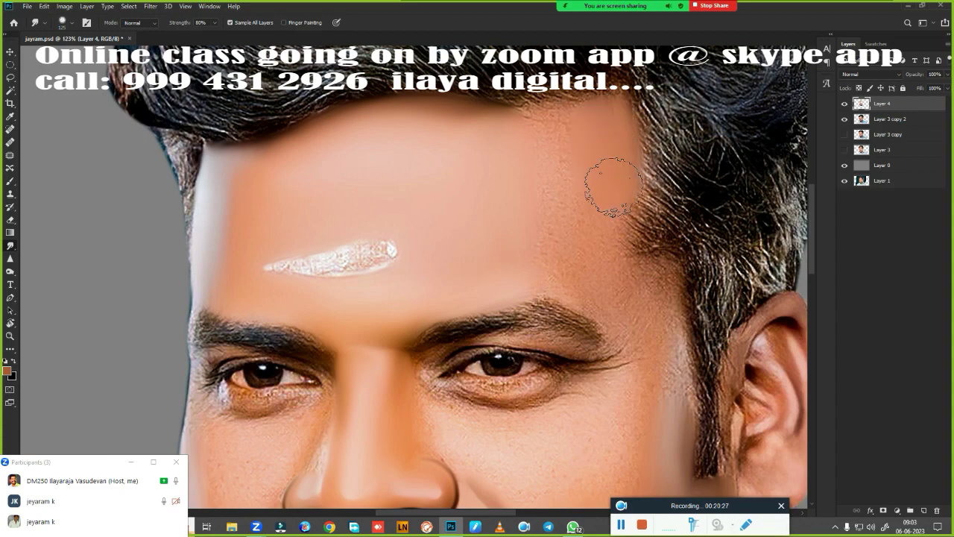
drag(607, 127, 597, 107)
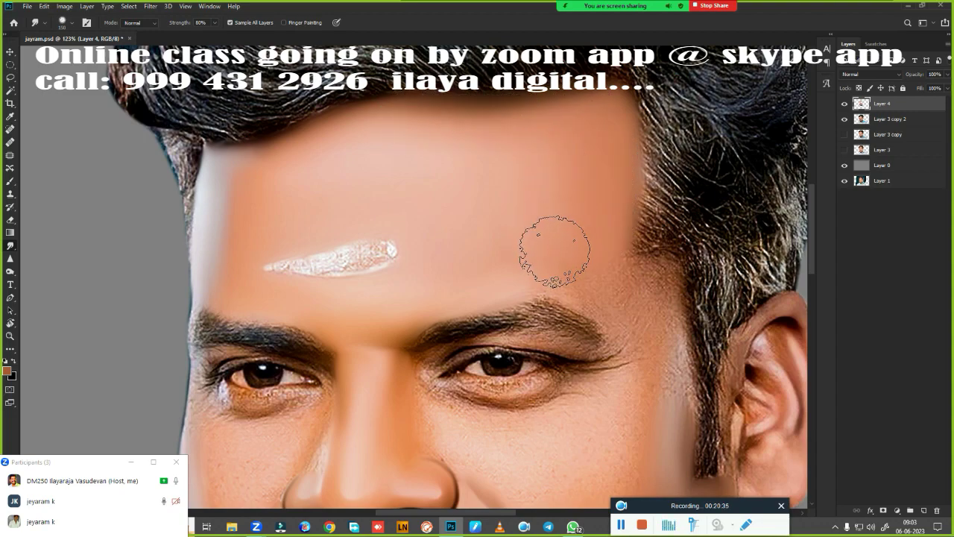
drag(555, 252, 387, 140)
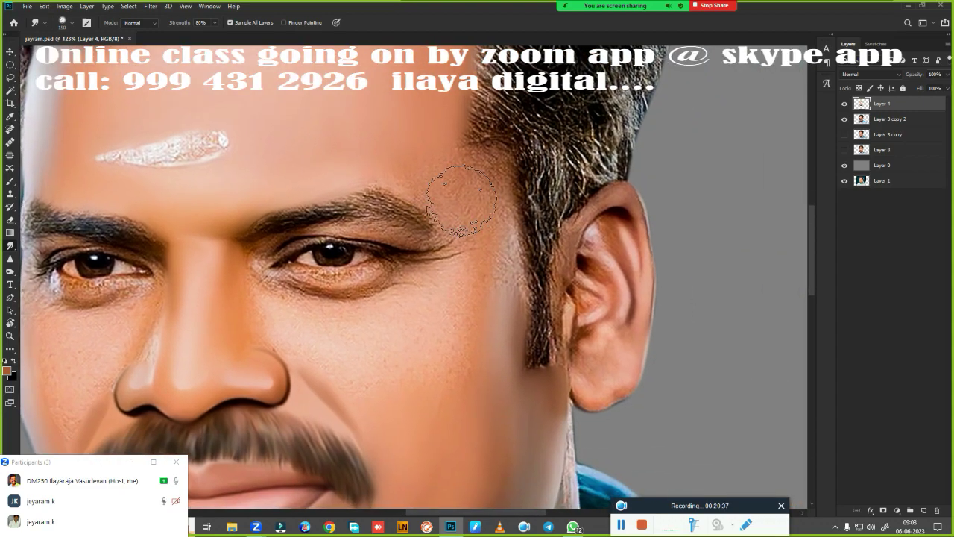
drag(461, 197, 447, 241)
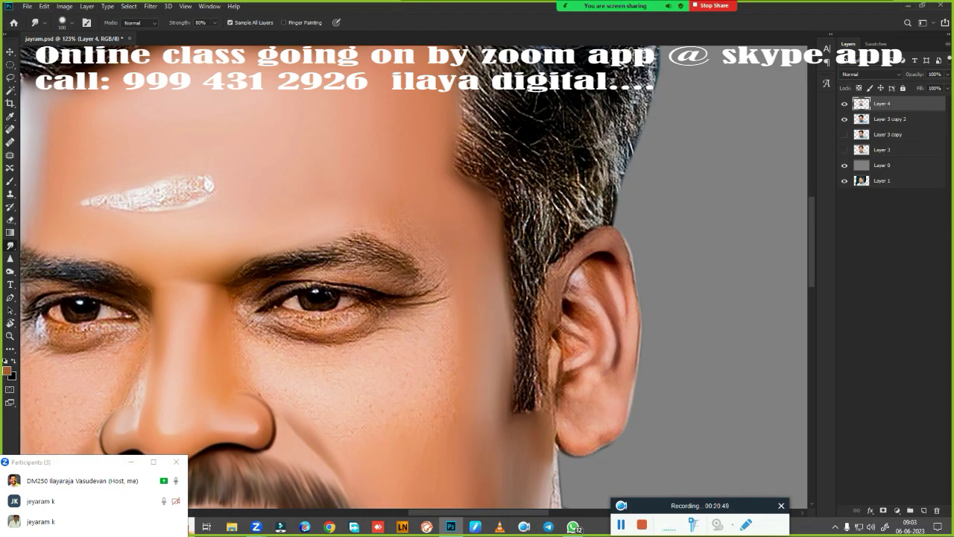
Step: Shrink the brush to 100 and blend the white forehead mark
key(bracketleft)
scroll(365, 356, left, 4)
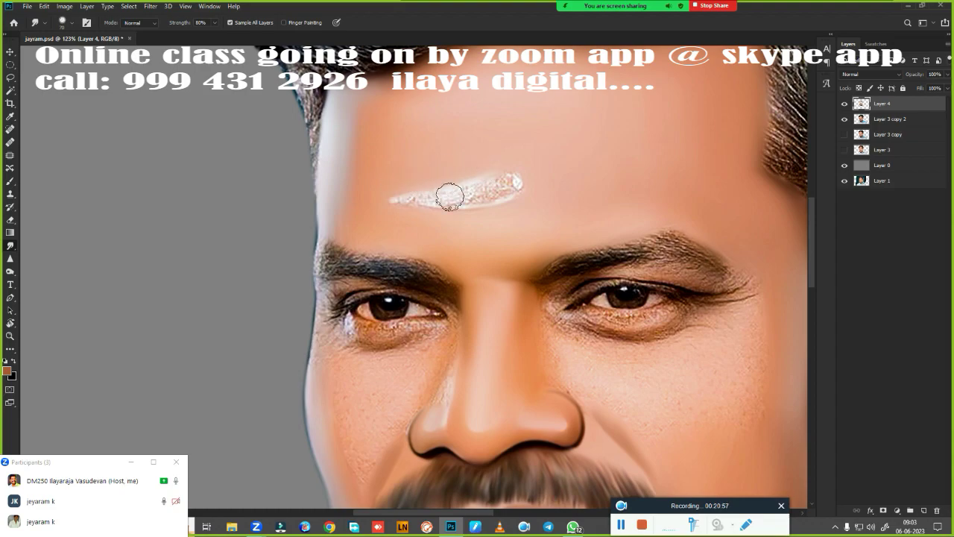
mouse_move(514, 183)
mouse_down()
mouse_move(505, 186)
mouse_move(516, 181)
mouse_up()
key(p)
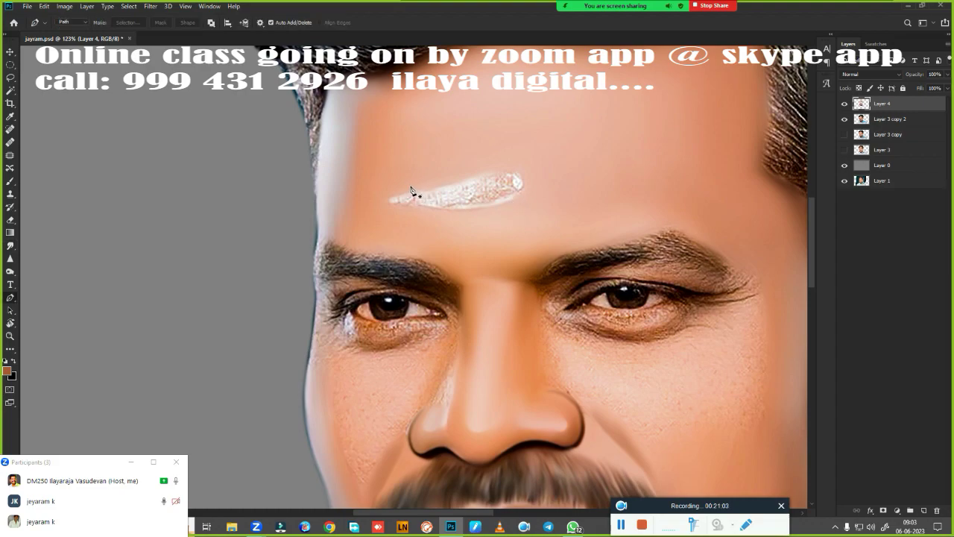
Step: Trace a Pen path around the forehead mark, load it as a selection, and smudge inside it
click(525, 201)
key(ctrl+Return)
key(r)
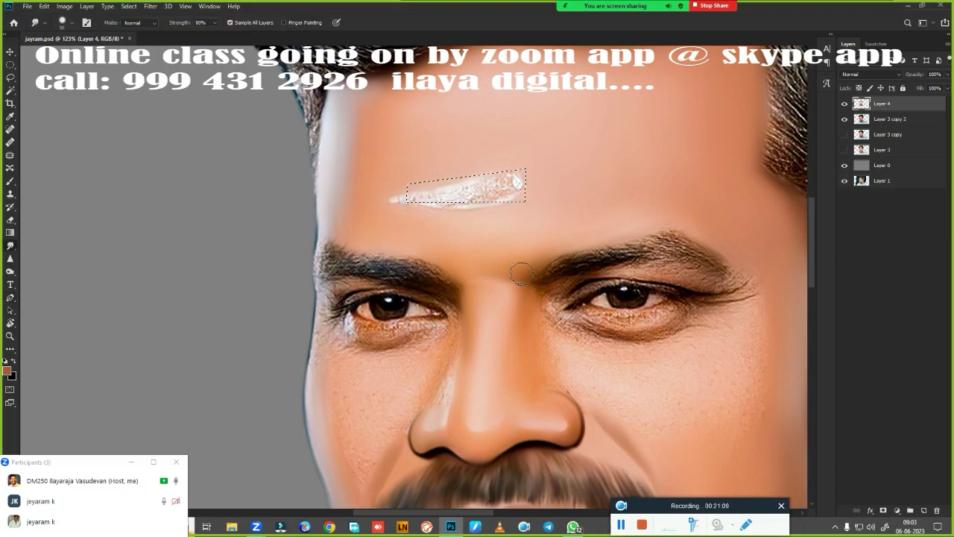
mouse_move(521, 274)
mouse_down()
mouse_move(469, 198)
mouse_move(494, 196)
mouse_up()
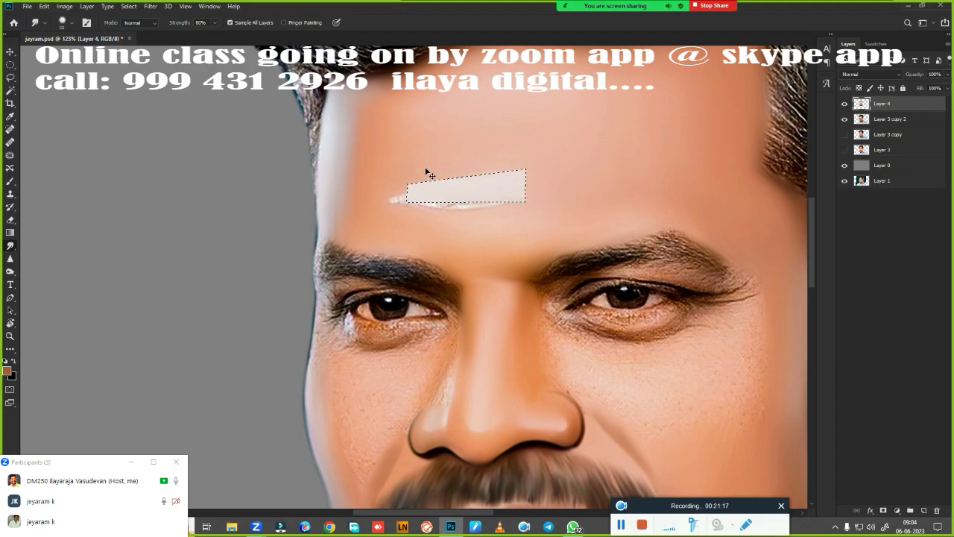
Step: Feather the selection by 2 px and raise Hue/Saturation Lightness to +45
key(shift+F6)
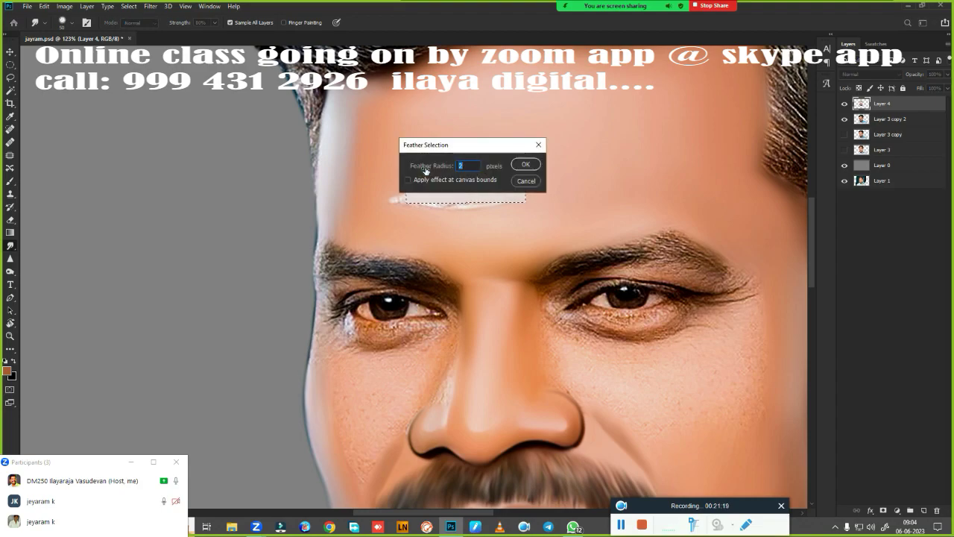
key(Return)
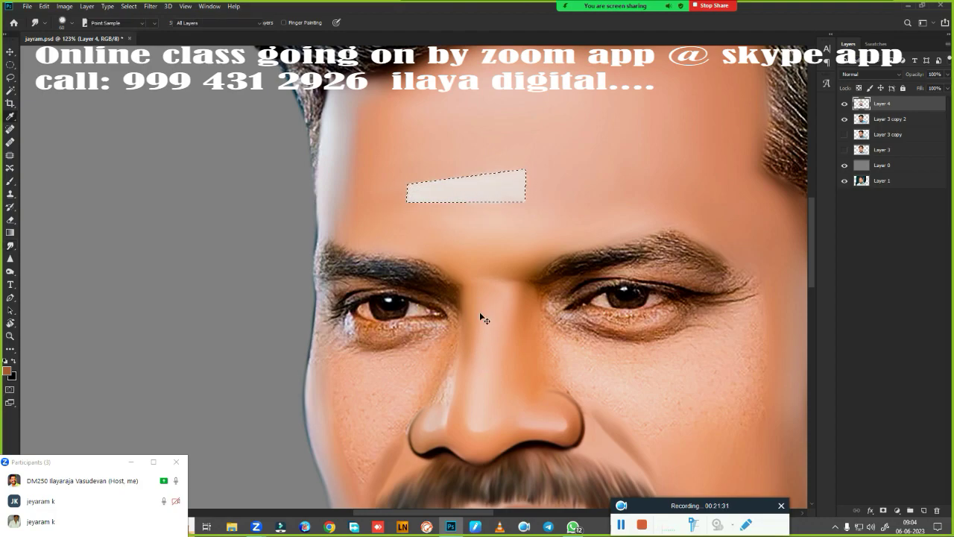
key(ctrl+u)
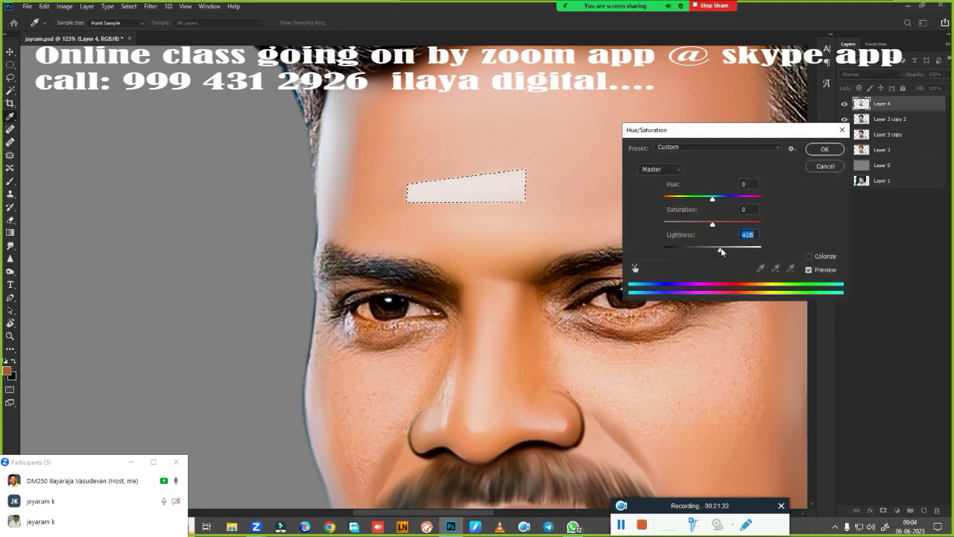
mouse_move(715, 249)
mouse_down()
mouse_move(750, 246)
mouse_move(735, 250)
mouse_up()
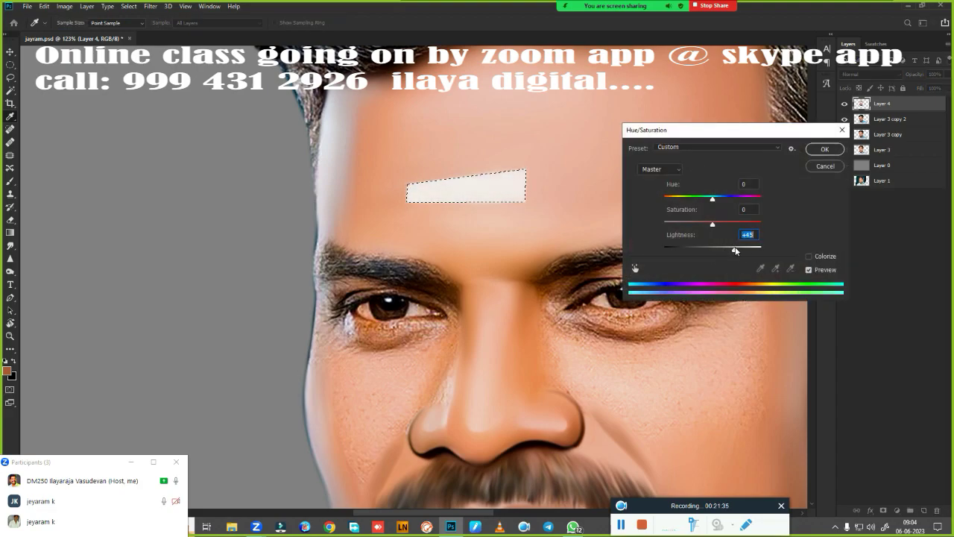
click(825, 149)
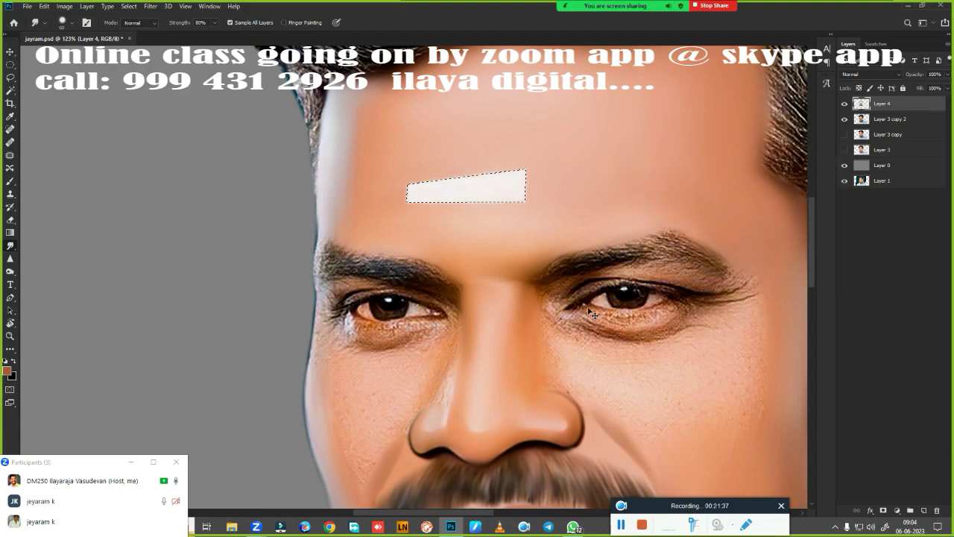
Step: Feather out both ends of the white forehead band at 80% Smudge strength, then zoom out to check
scroll(555, 344, down, 5)
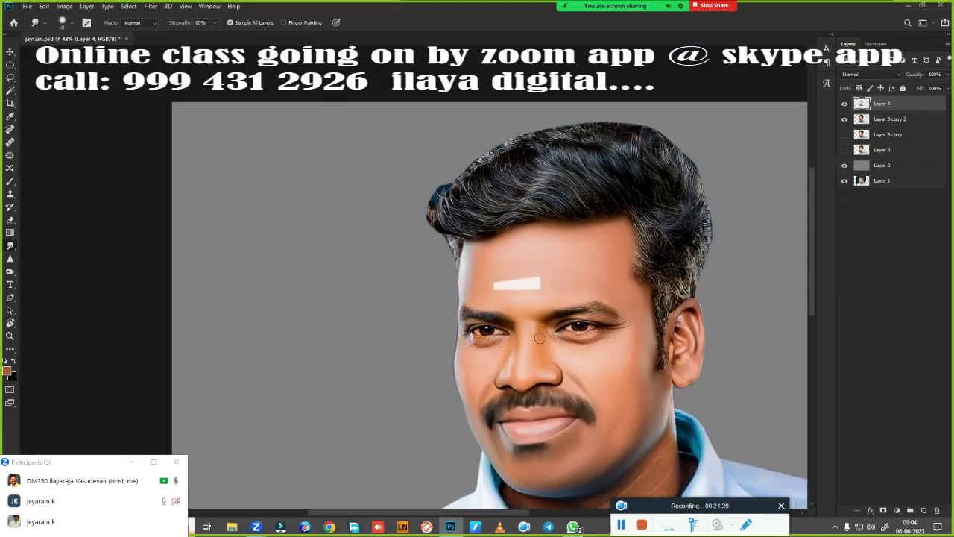
scroll(520, 328, up, 5)
scroll(530, 366, up, 2)
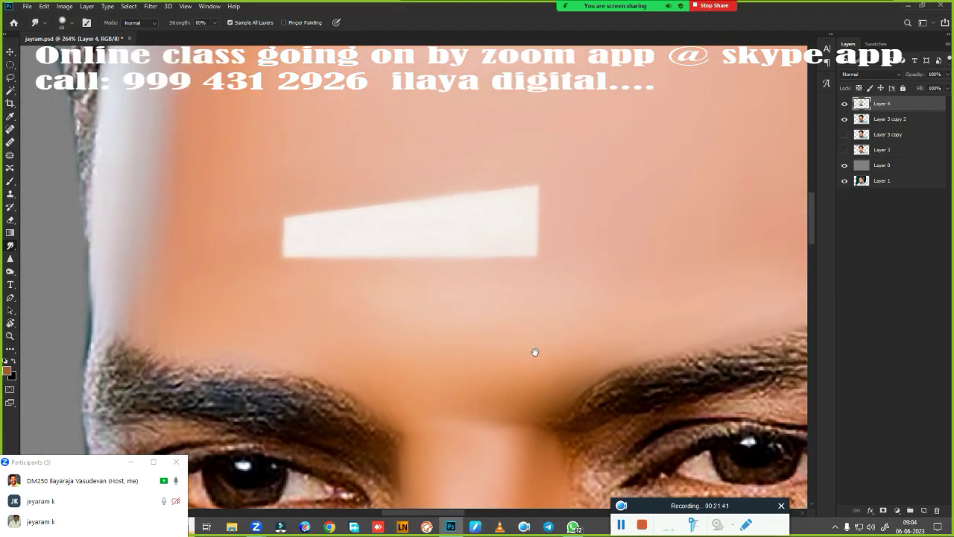
scroll(535, 351, up, 2)
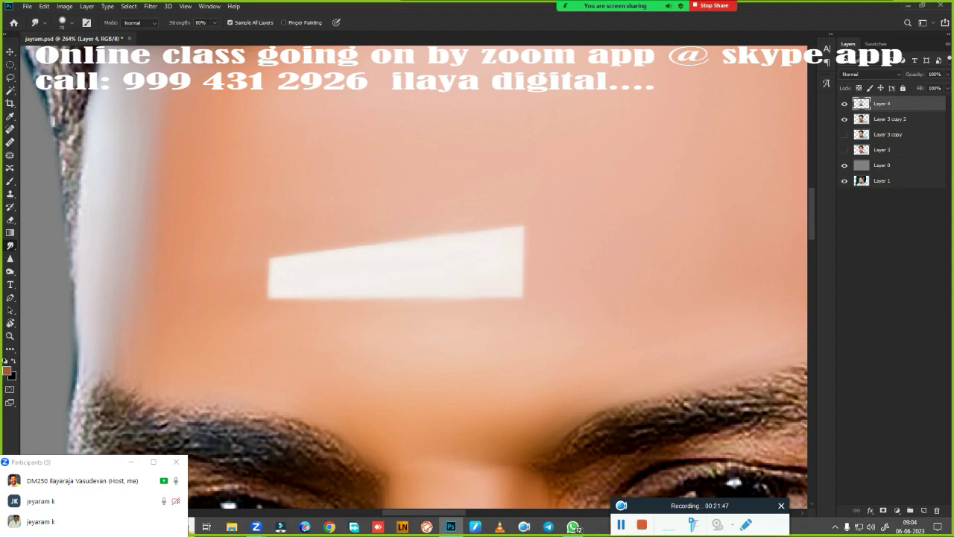
drag(425, 278, 626, 256)
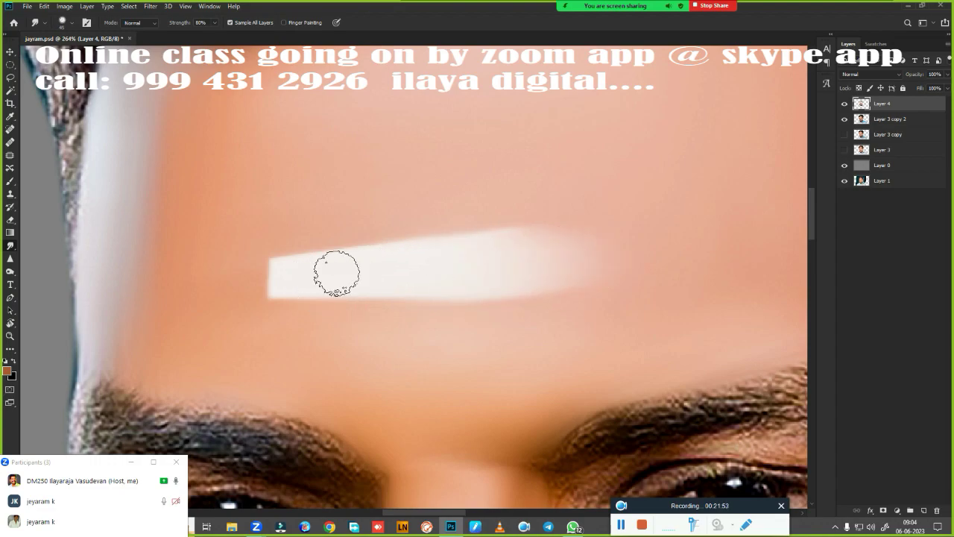
drag(254, 277, 471, 249)
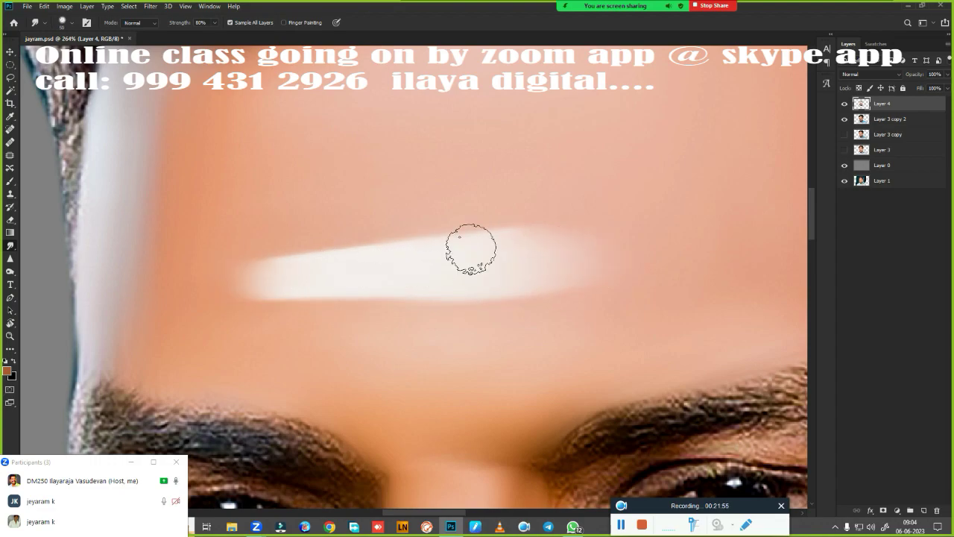
scroll(566, 365, down, 5)
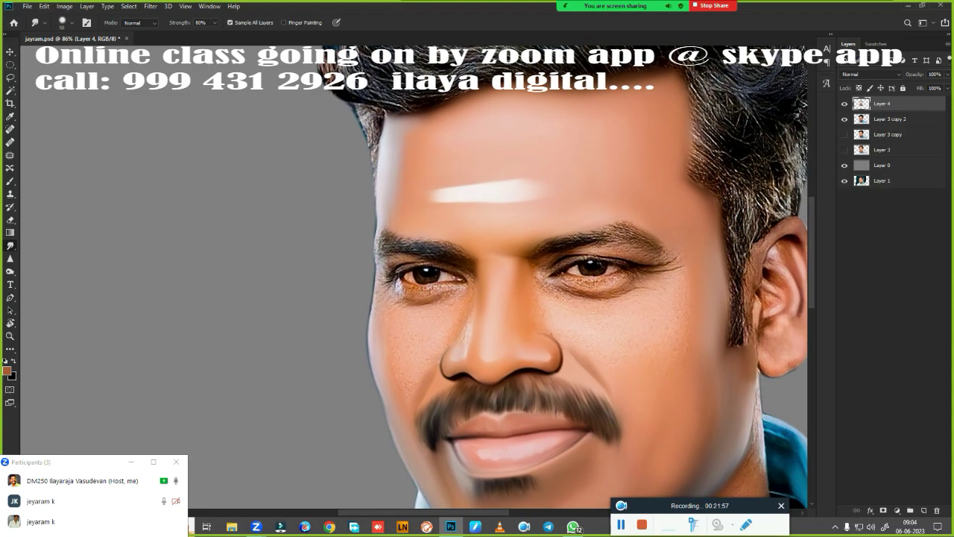
scroll(516, 283, up, 2)
scroll(566, 351, up, 2)
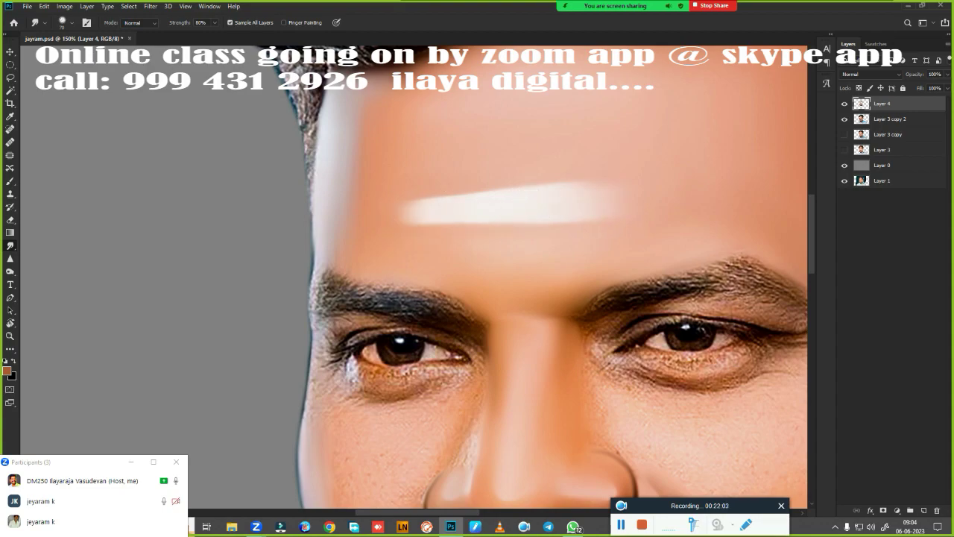
Step: Zoom and pan the view onto the right eye and nose
scroll(641, 287, down, 3)
mouse_move(523, 357)
mouse_down()
mouse_move(486, 216)
mouse_move(590, 271)
mouse_move(601, 241)
mouse_move(548, 326)
mouse_move(281, 344)
mouse_up()
scroll(486, 216, up, 1)
scroll(492, 217, up, 1)
scroll(499, 219, up, 1)
scroll(508, 221, up, 1)
scroll(532, 313, up, 1)
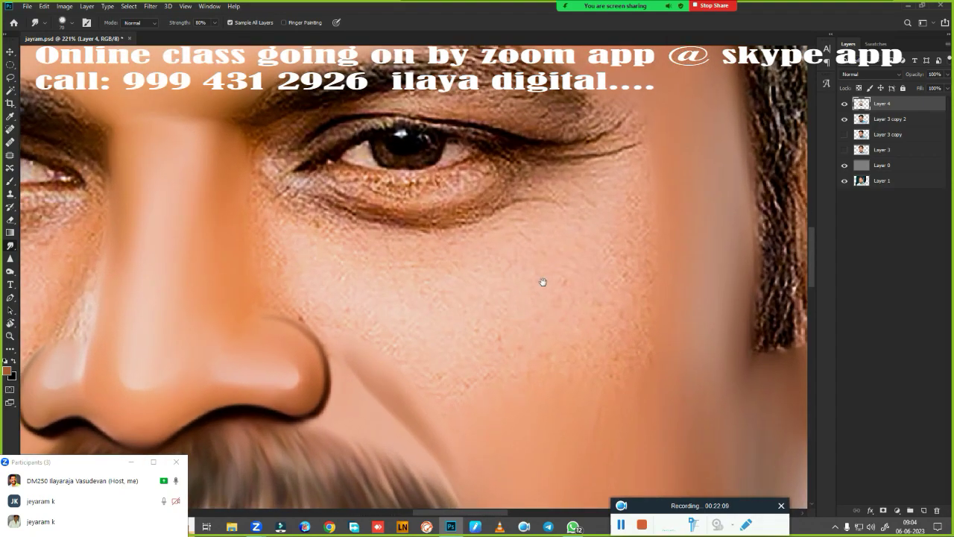
mouse_move(542, 278)
mouse_down()
mouse_move(571, 319)
mouse_move(619, 322)
mouse_move(642, 337)
mouse_up()
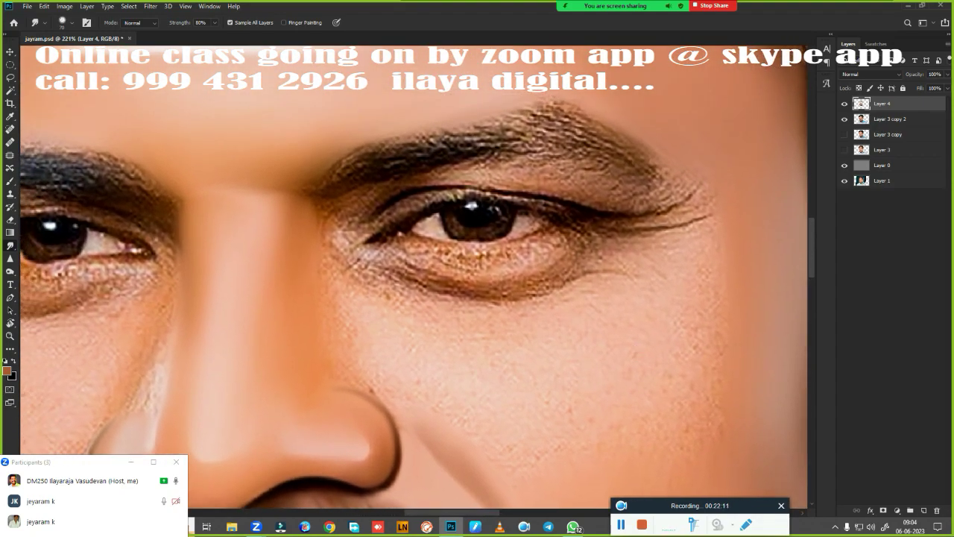
Step: Trace a Pen path around the eye's upper lid and under-eye area, load it as a feathered selection
key(p)
mouse_move(591, 227)
mouse_down()
mouse_move(567, 328)
mouse_move(601, 267)
mouse_up()
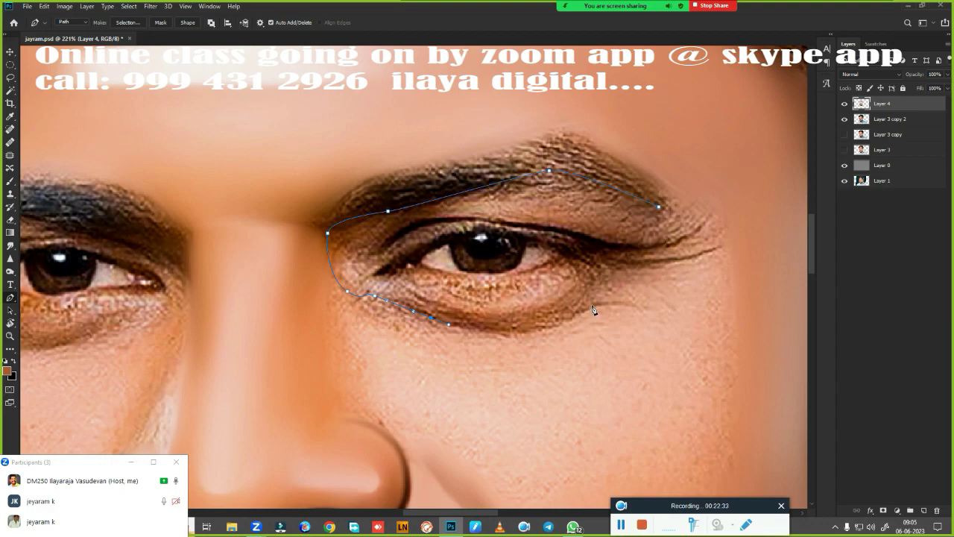
click(652, 266)
click(730, 259)
drag(607, 261, 580, 256)
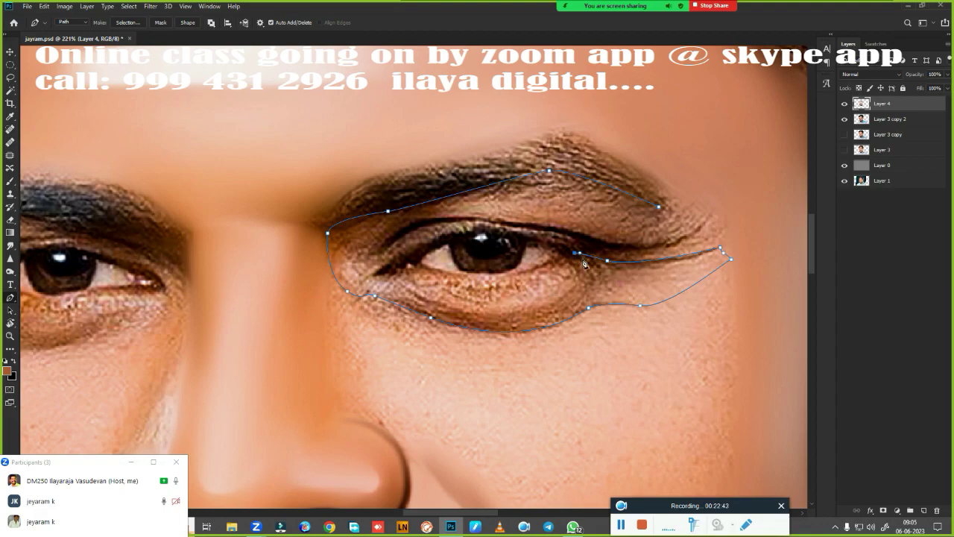
drag(586, 247, 583, 241)
drag(698, 231, 726, 199)
key(ctrl+Return)
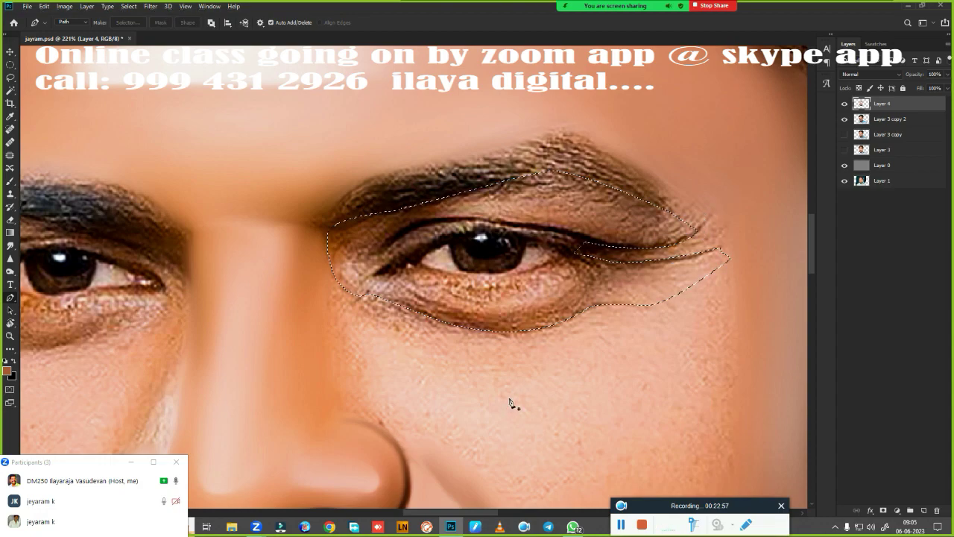
key(shift+F6)
key(Return)
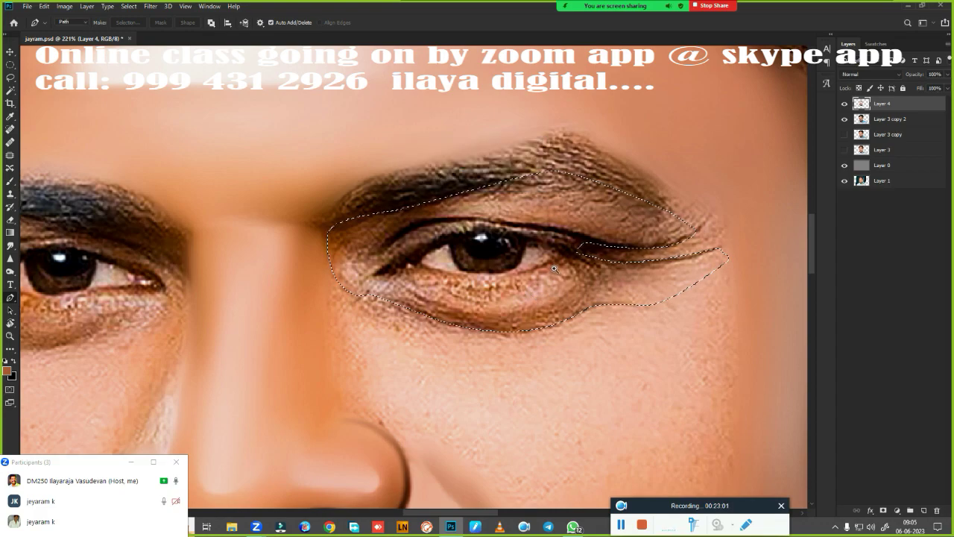
Step: Smudge the skin at the inner eye corner smooth
scroll(554, 268, up, 3)
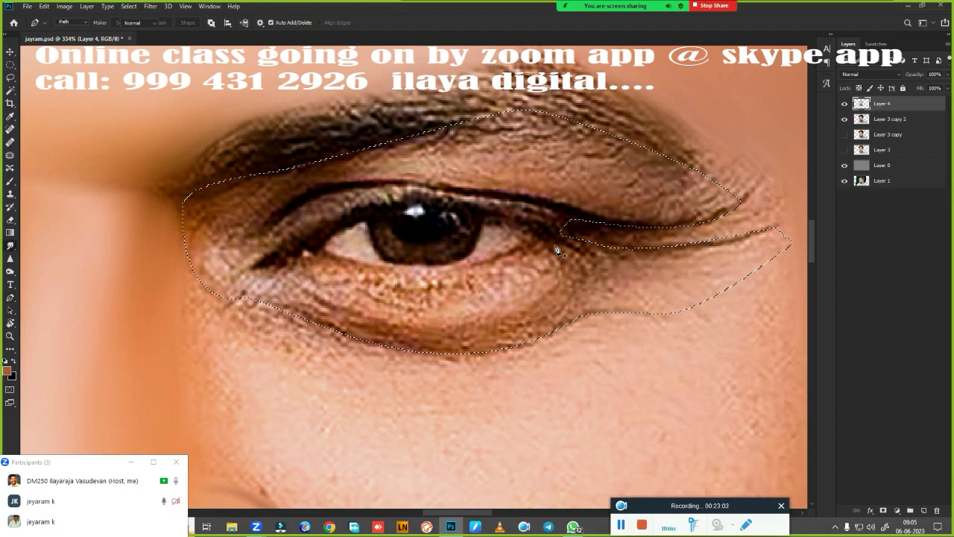
click(10, 244)
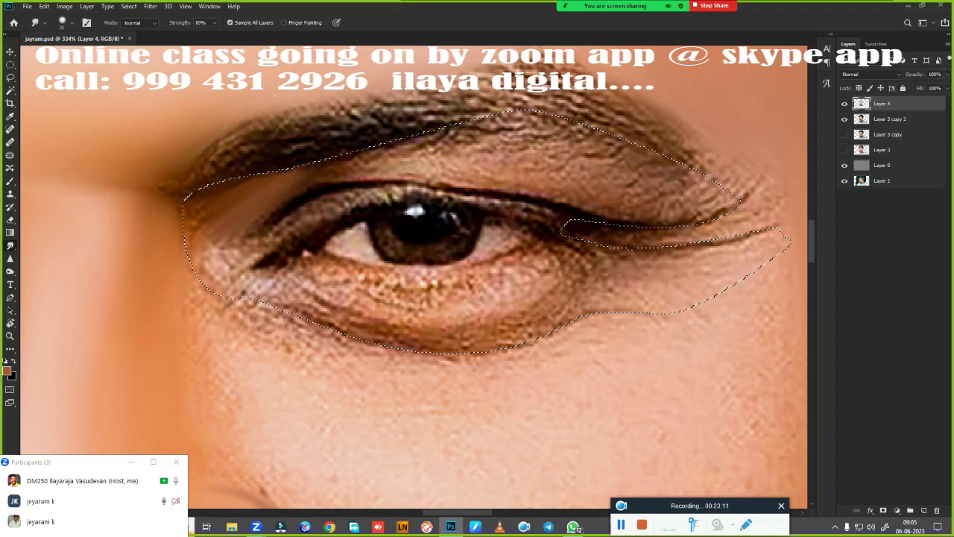
drag(198, 213, 216, 199)
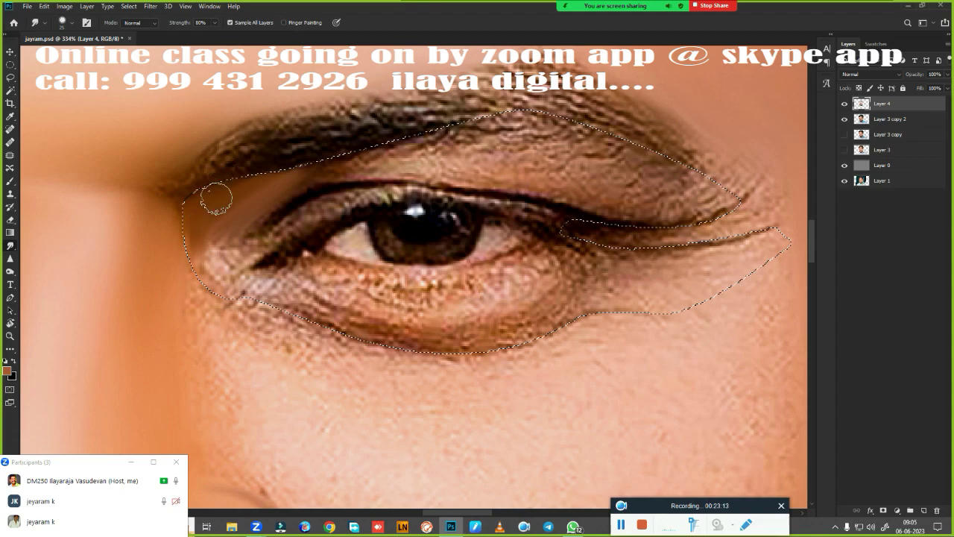
drag(183, 254, 223, 237)
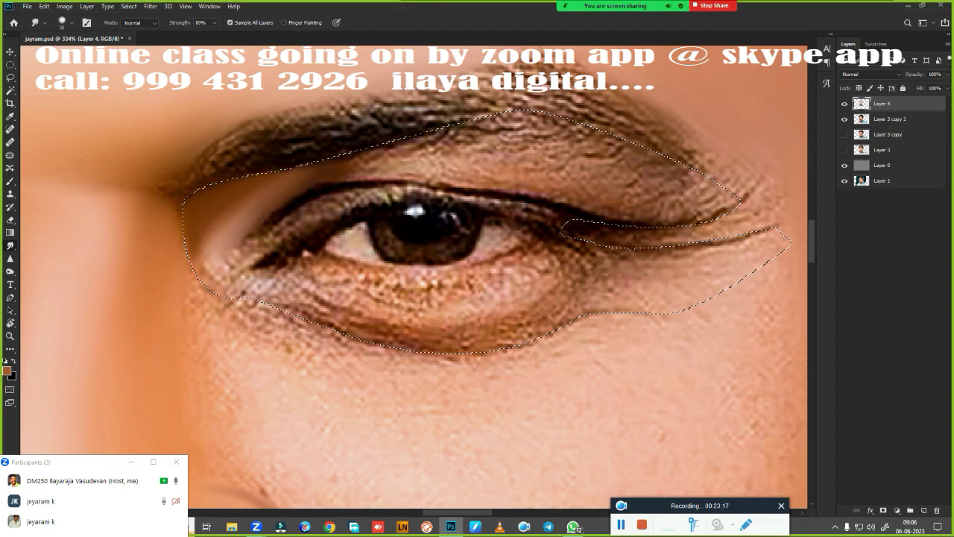
Step: Smooth the upper eyelid wrinkles and the shading along the crease and lash line
mouse_move(604, 183)
mouse_down()
mouse_move(628, 151)
mouse_move(731, 211)
mouse_up()
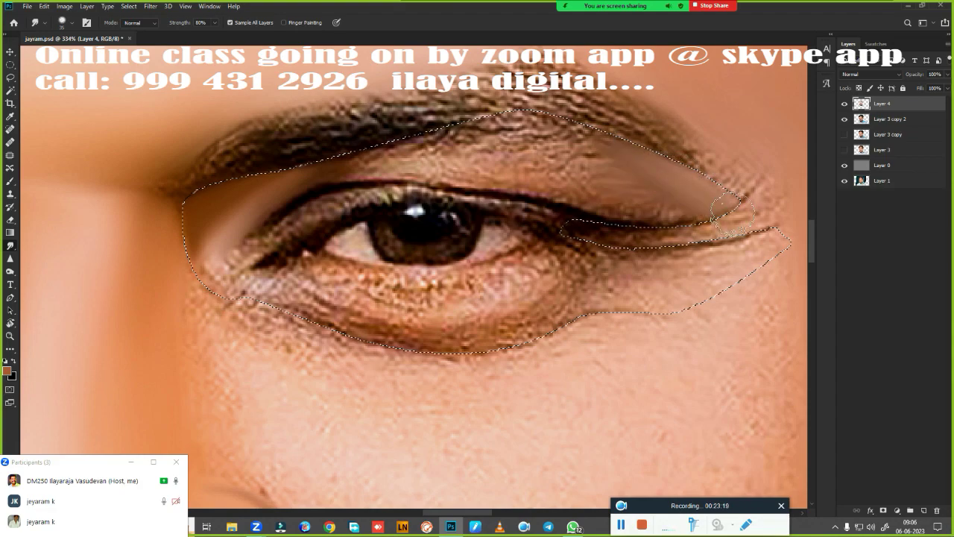
mouse_move(683, 193)
mouse_down()
mouse_move(567, 136)
mouse_move(323, 171)
mouse_up()
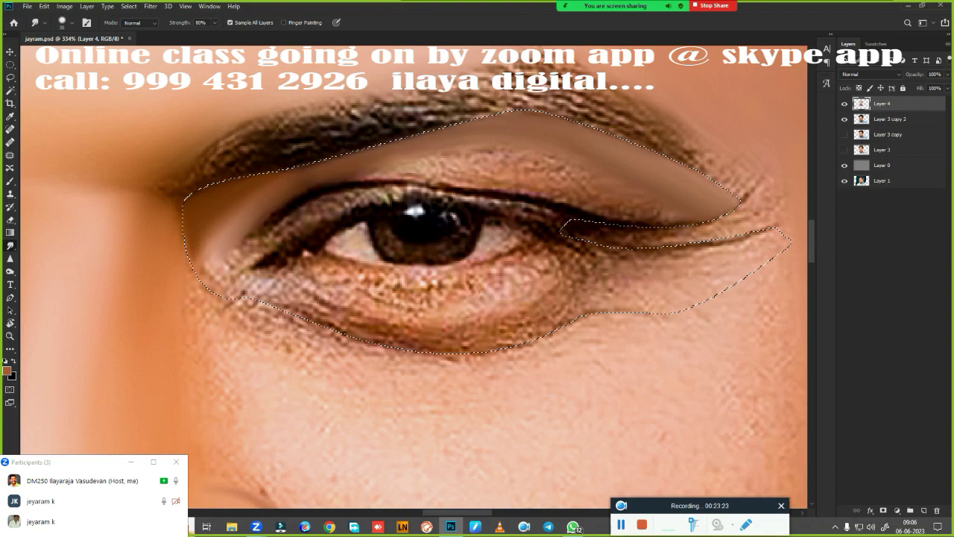
mouse_move(517, 170)
mouse_down()
mouse_move(661, 207)
mouse_move(604, 181)
mouse_move(682, 192)
mouse_move(613, 186)
mouse_move(695, 201)
mouse_move(589, 194)
mouse_move(711, 217)
mouse_up()
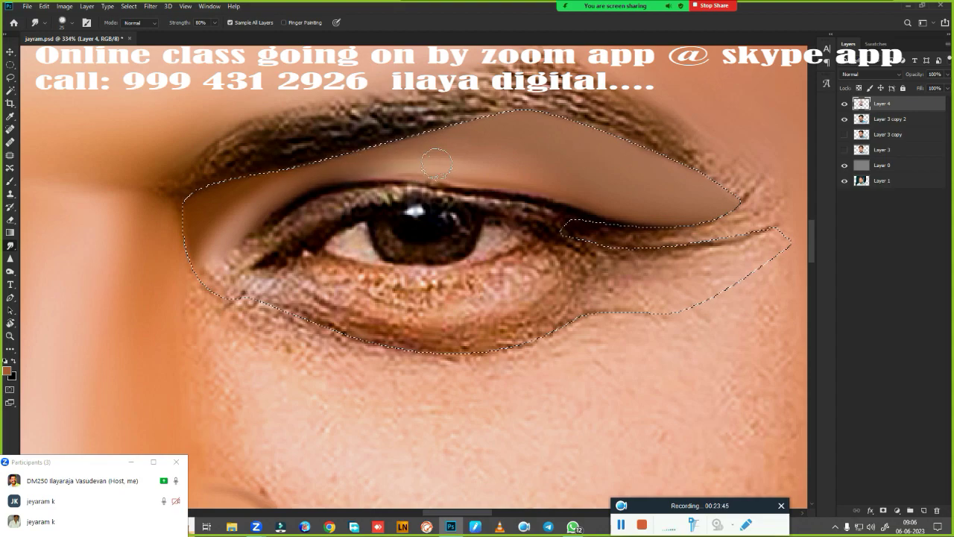
drag(505, 175, 395, 179)
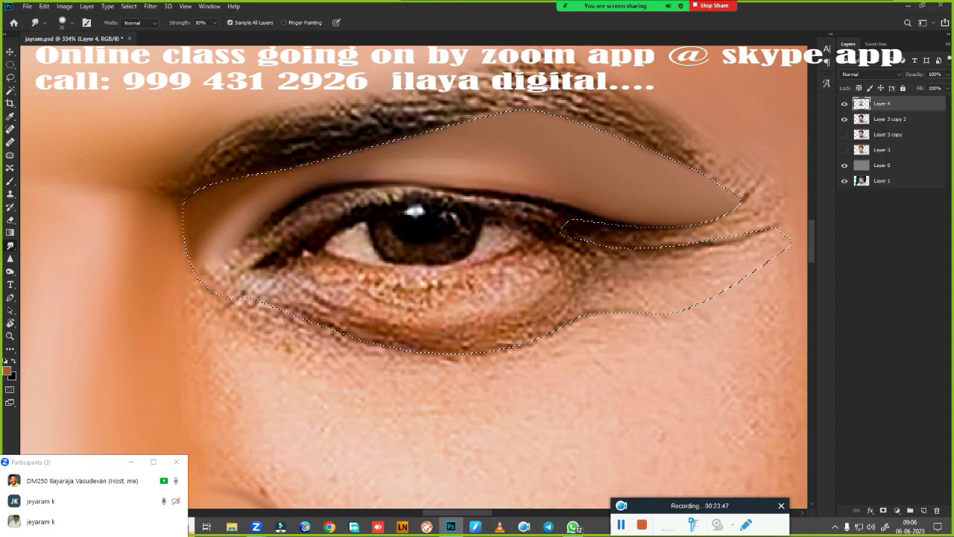
drag(227, 246, 306, 197)
drag(388, 164, 285, 190)
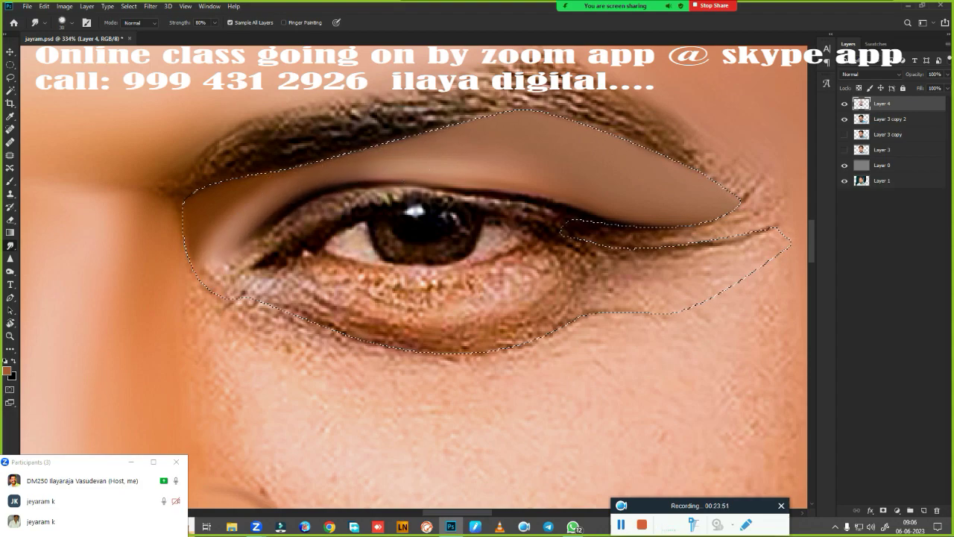
drag(365, 173, 311, 191)
Step: Smudge away the inner-corner shadow, pink spot and lower-lid wrinkles
drag(220, 213, 258, 187)
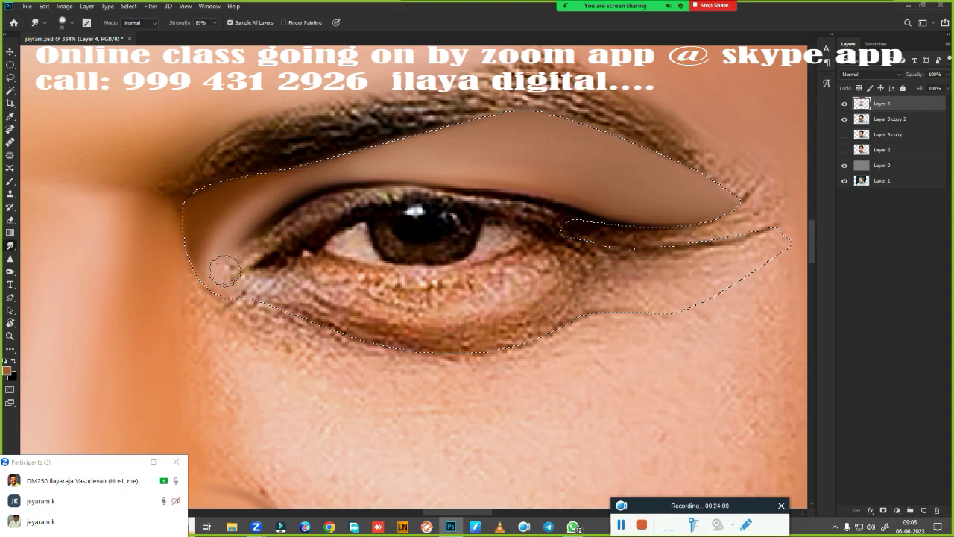
mouse_move(224, 271)
mouse_down()
mouse_move(266, 291)
mouse_move(278, 282)
mouse_move(267, 277)
mouse_up()
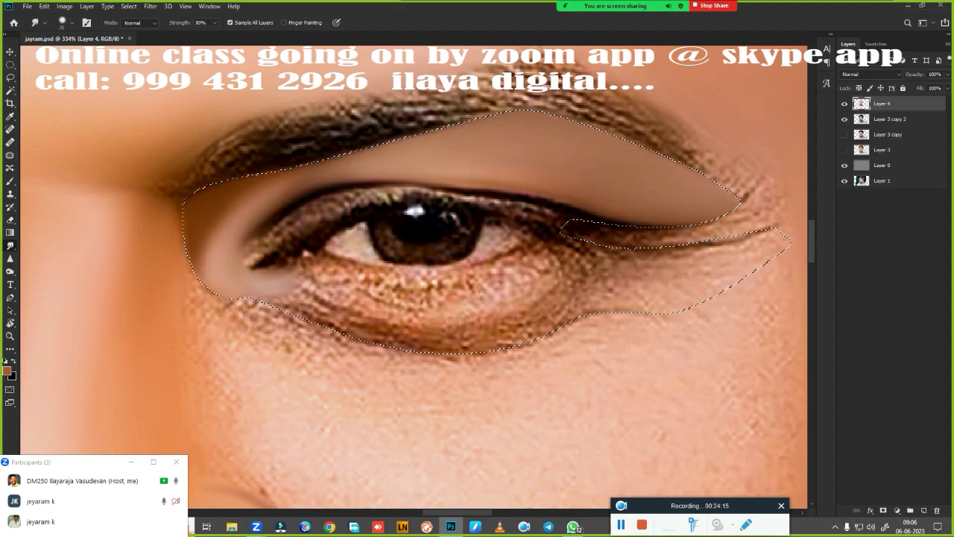
drag(369, 318, 273, 298)
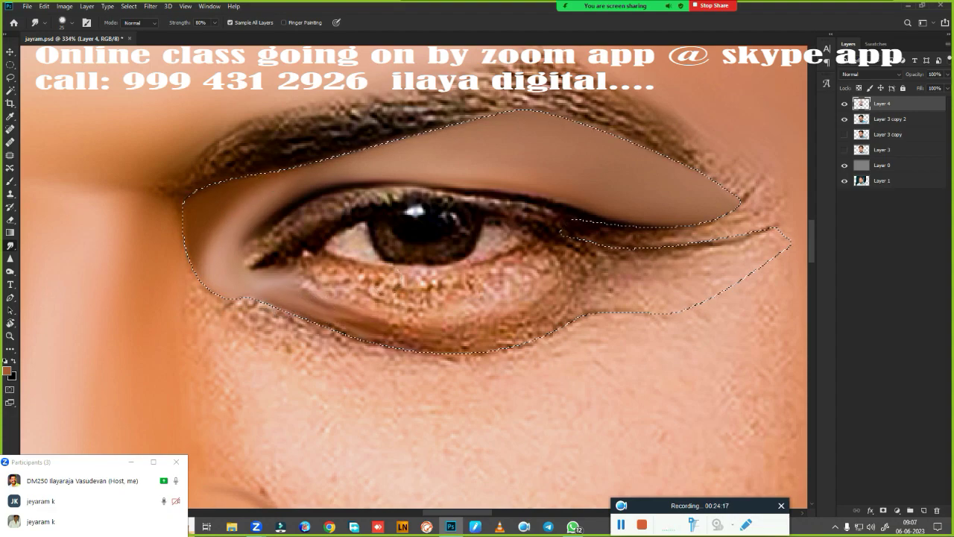
mouse_move(418, 329)
mouse_down()
mouse_move(390, 336)
mouse_move(552, 306)
mouse_move(379, 330)
mouse_move(373, 345)
mouse_up()
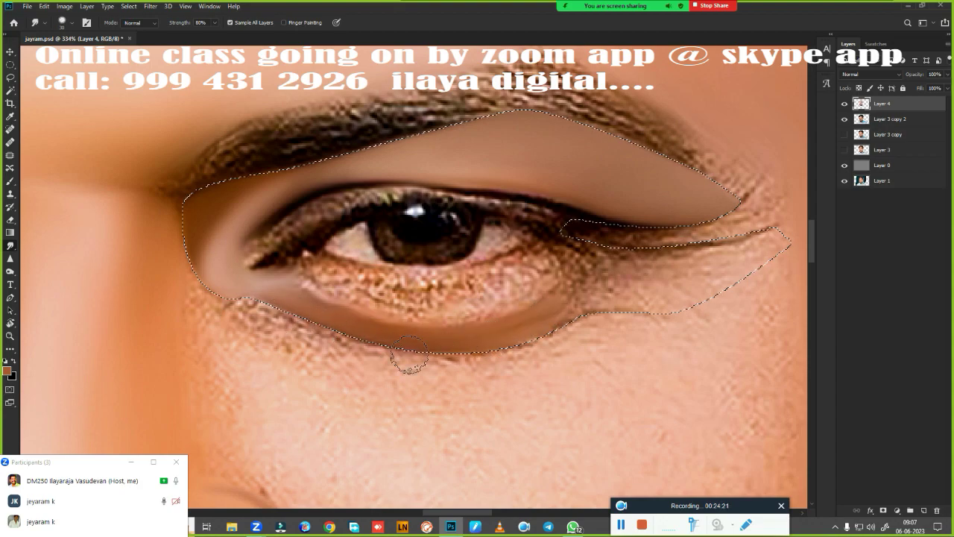
Step: Smooth the outer lower-lid skin and feather the eye selection
mouse_move(559, 306)
mouse_down()
mouse_move(708, 254)
mouse_move(745, 258)
mouse_move(667, 268)
mouse_move(654, 291)
mouse_move(630, 298)
mouse_up()
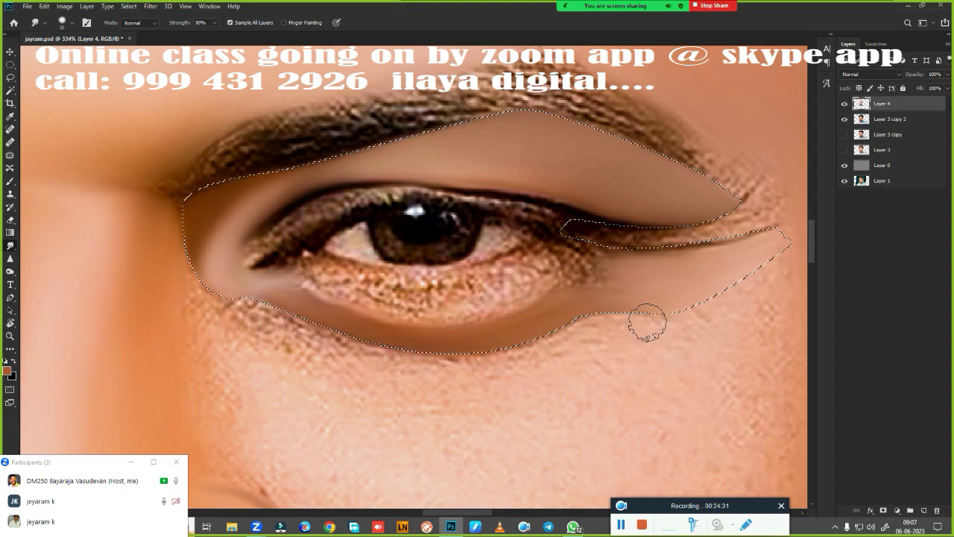
drag(619, 272, 660, 279)
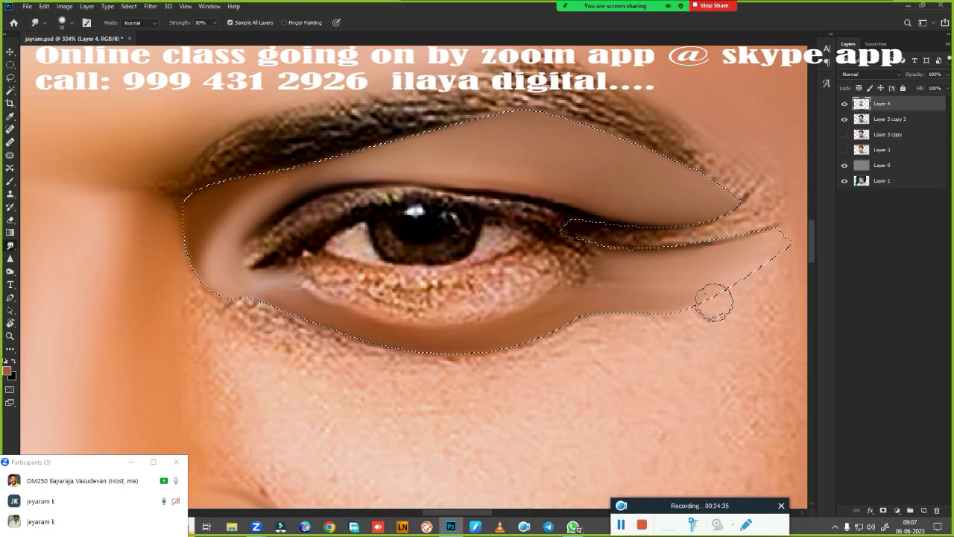
drag(660, 279, 643, 307)
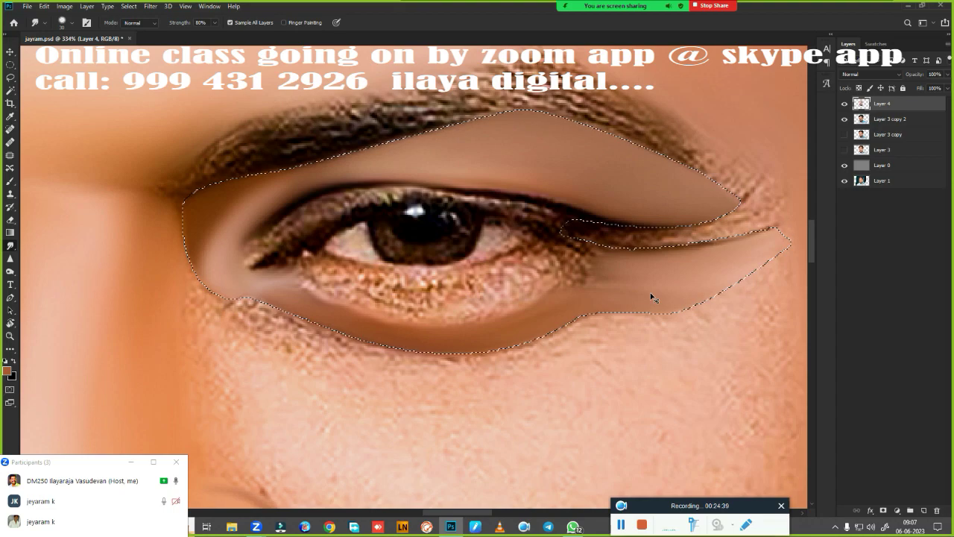
key(shift+F6)
key(Return)
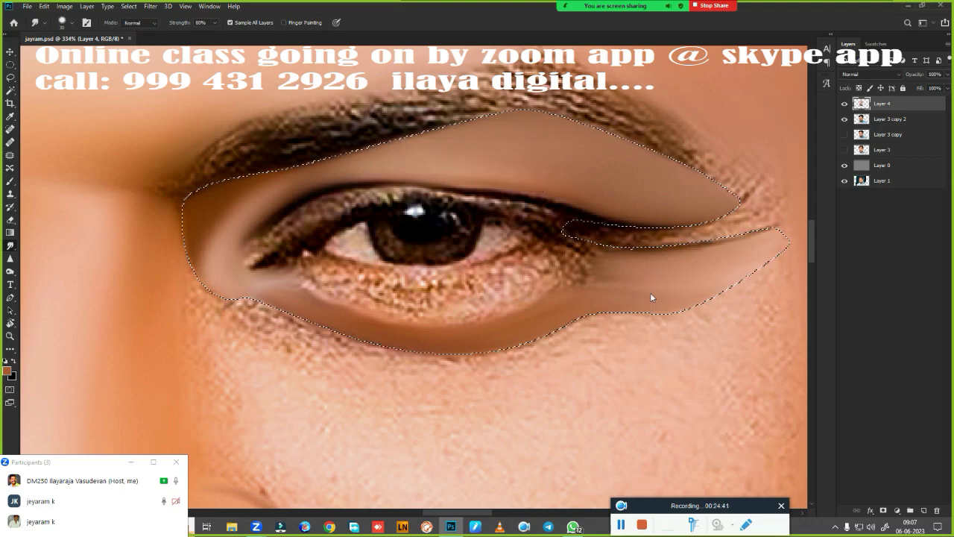
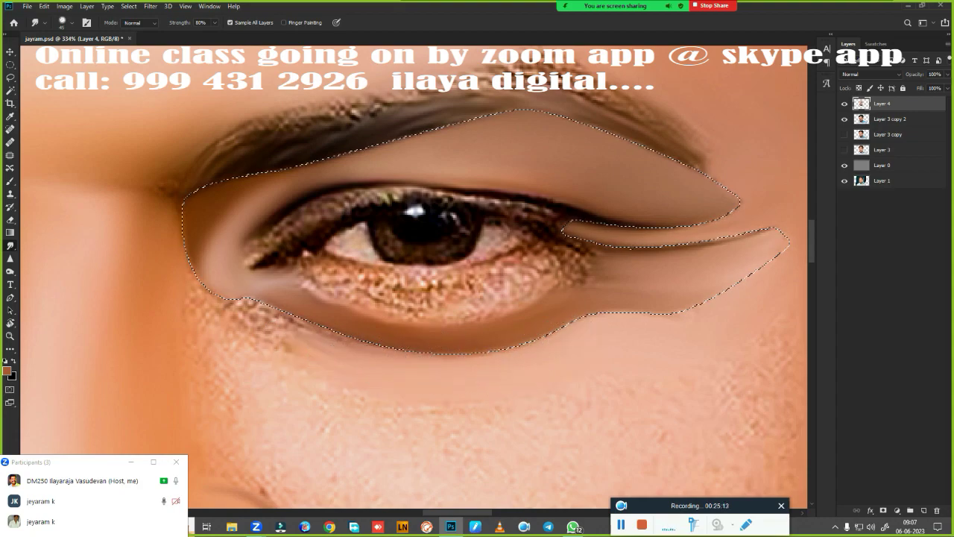
Step: Smudge the lower-left under-eye skin smooth, then zoom out and pan up toward the forehead
drag(298, 322, 255, 313)
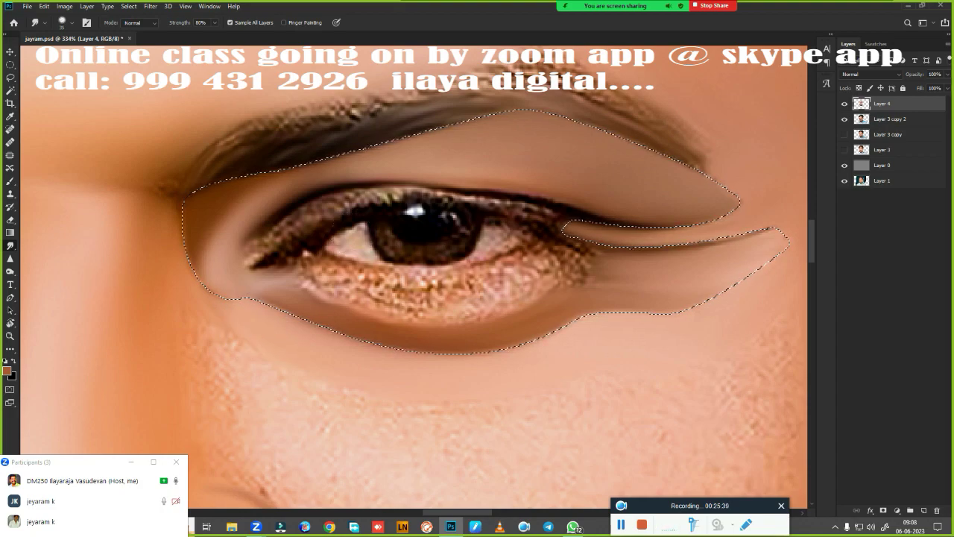
scroll(526, 373, down, 1)
scroll(507, 325, down, 1)
scroll(476, 297, down, 1)
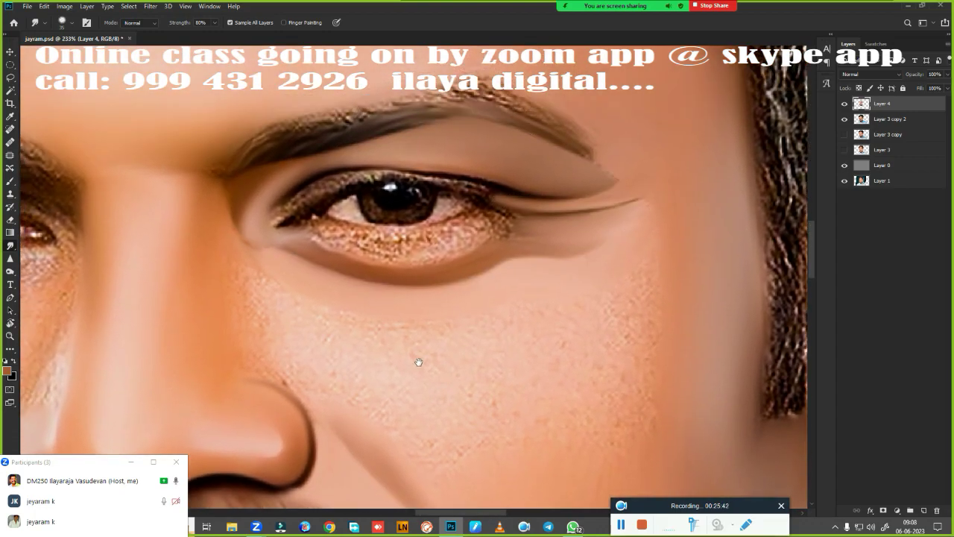
drag(476, 297, 455, 392)
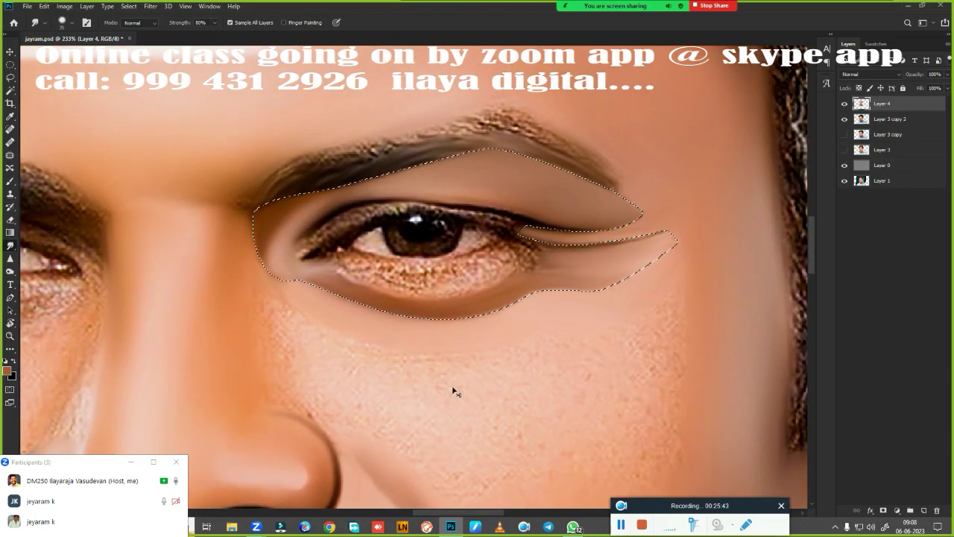
Step: Zoom into the eye and smudge the inner half of the eyebrow smooth
scroll(552, 397, down, 3)
scroll(549, 376, up, 2)
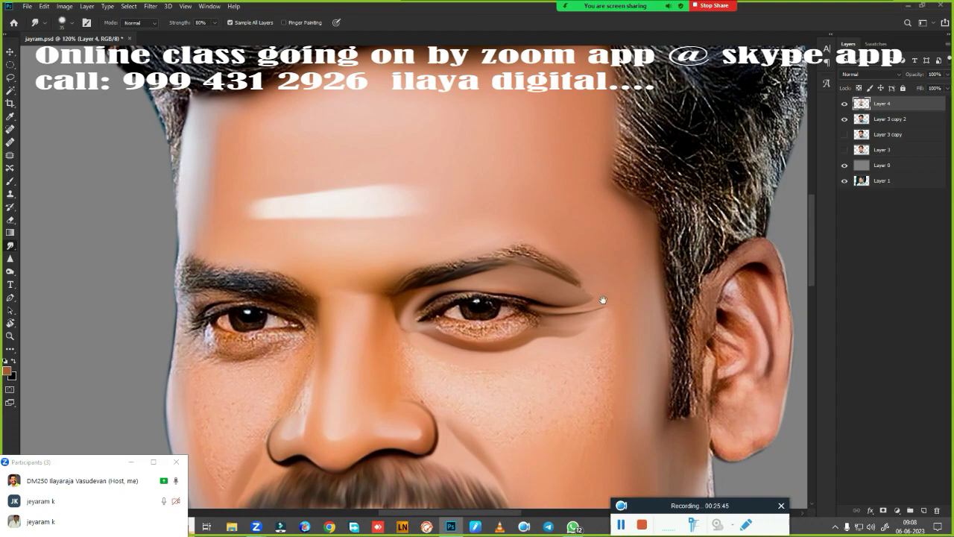
scroll(604, 300, up, 2)
scroll(586, 365, up, 1)
scroll(545, 322, up, 1)
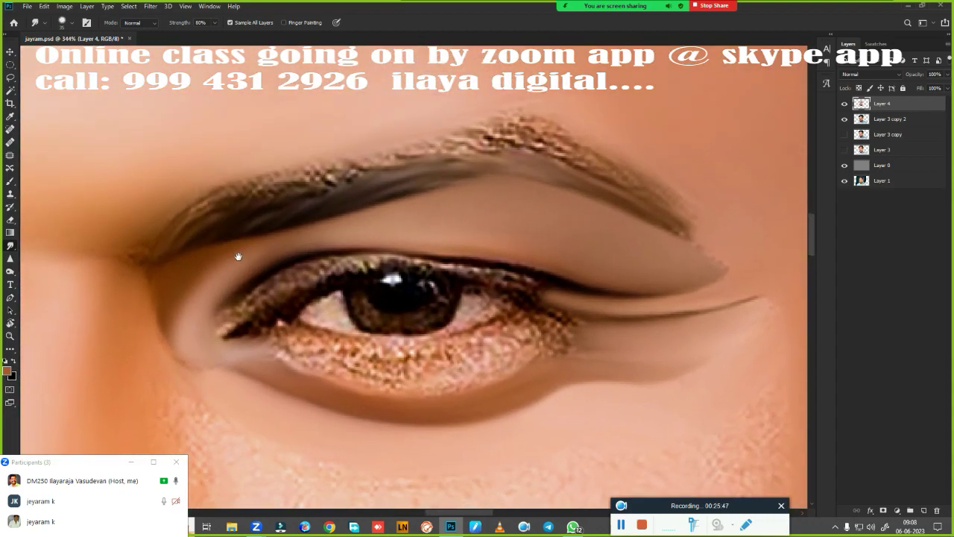
scroll(498, 317, down, 1)
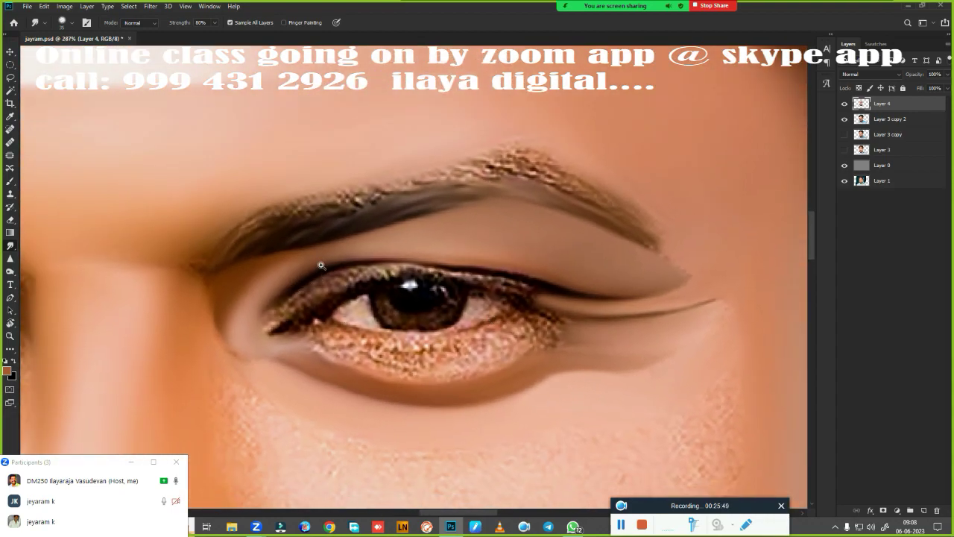
scroll(321, 265, down, 2)
scroll(325, 313, down, 1)
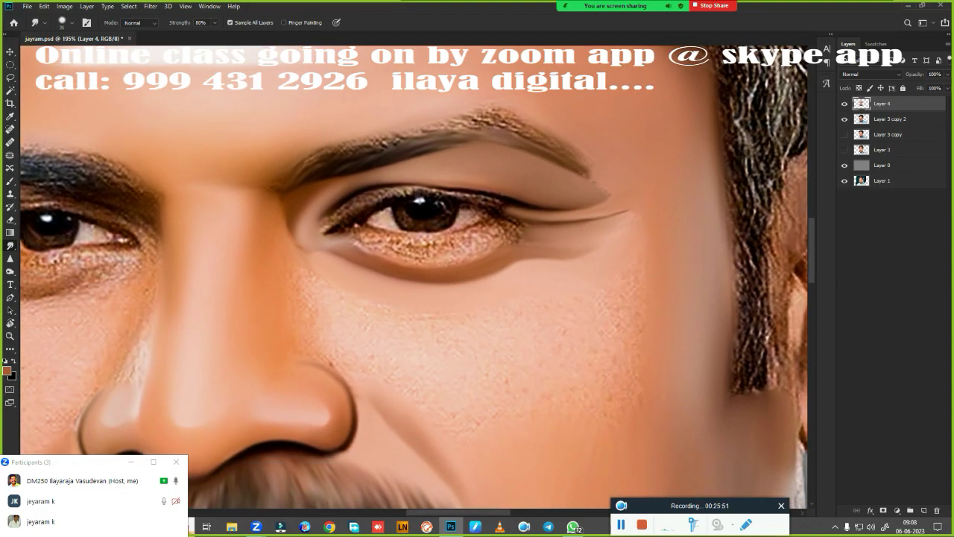
scroll(327, 263, up, 1)
scroll(348, 271, up, 2)
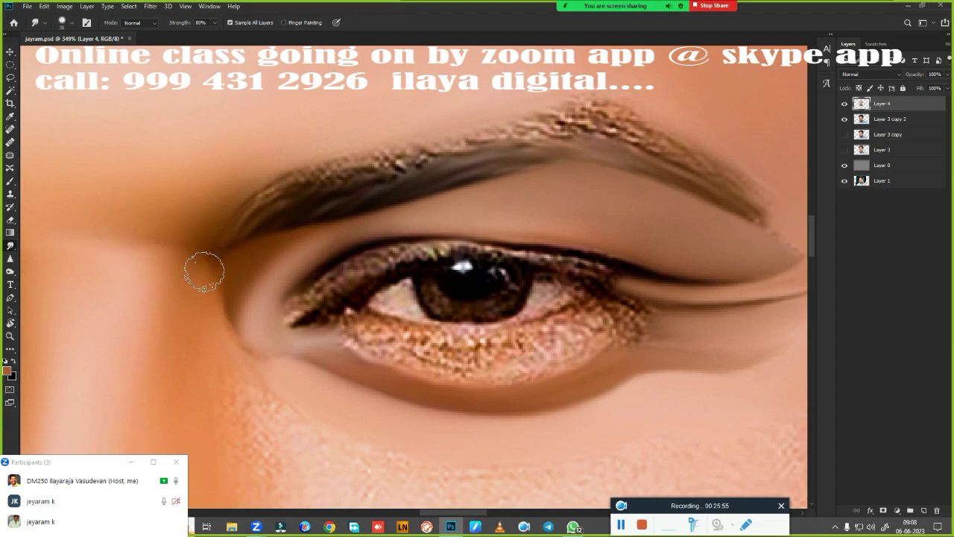
mouse_move(246, 219)
mouse_down()
mouse_move(266, 196)
mouse_move(433, 153)
mouse_up()
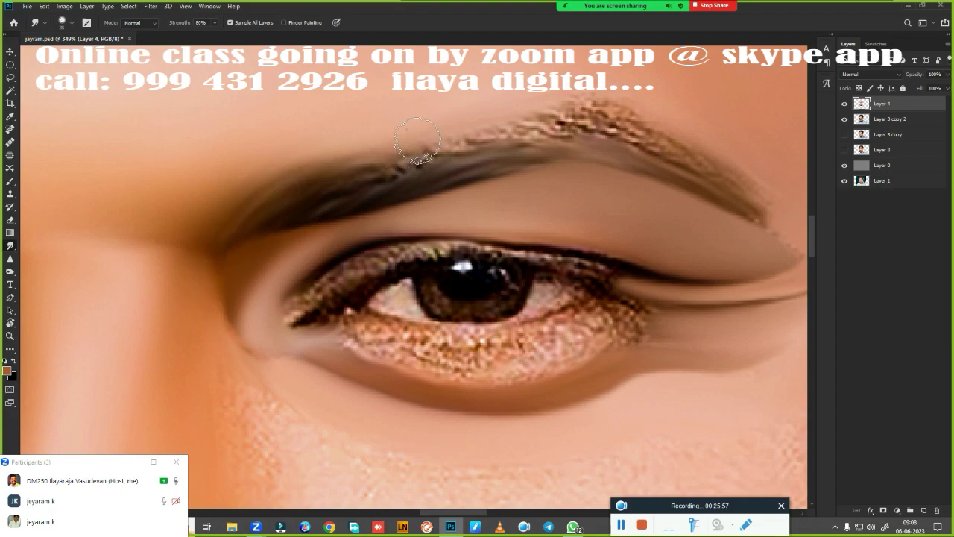
mouse_move(305, 201)
mouse_down()
mouse_move(372, 171)
mouse_move(507, 142)
mouse_up()
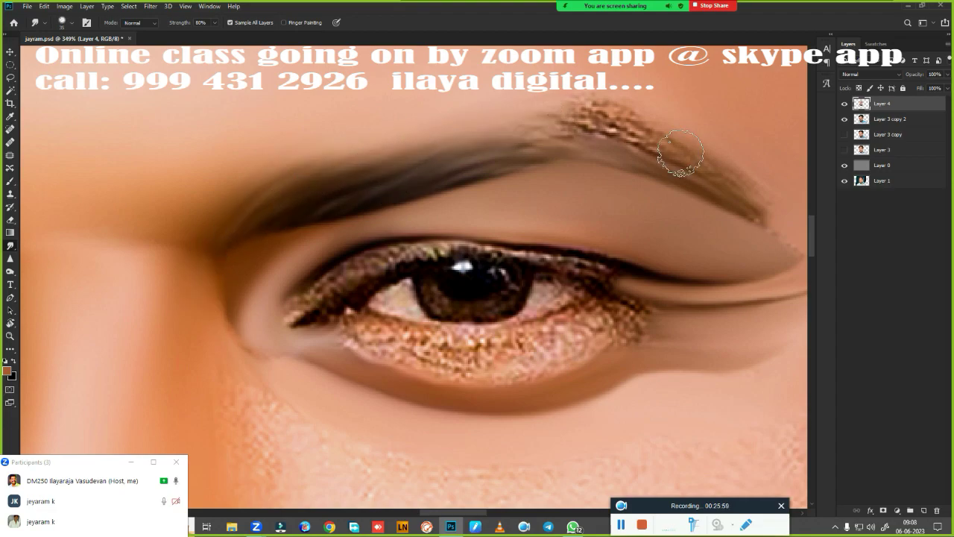
Step: Blend the brow's outer end and middle, and extend its inner end up and left
mouse_move(659, 153)
mouse_down()
mouse_move(620, 132)
mouse_move(560, 123)
mouse_up()
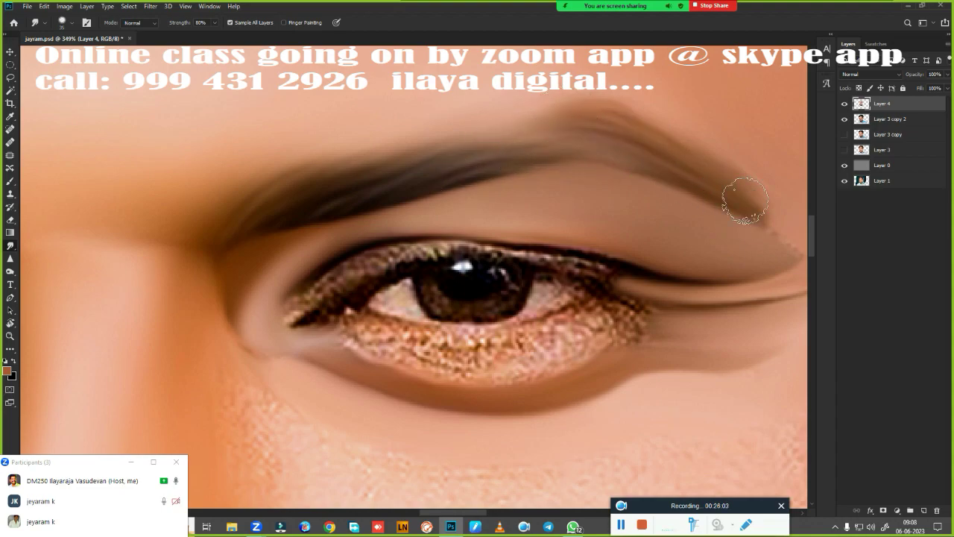
drag(403, 169, 479, 156)
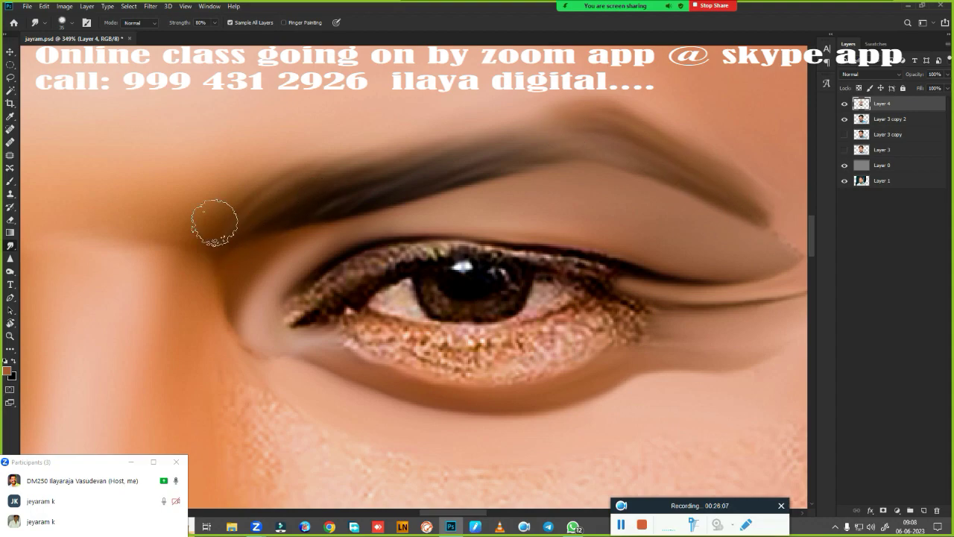
drag(214, 215, 298, 158)
mouse_move(206, 192)
mouse_down()
mouse_move(247, 174)
mouse_move(281, 184)
mouse_move(260, 199)
mouse_move(306, 154)
mouse_move(405, 149)
mouse_up()
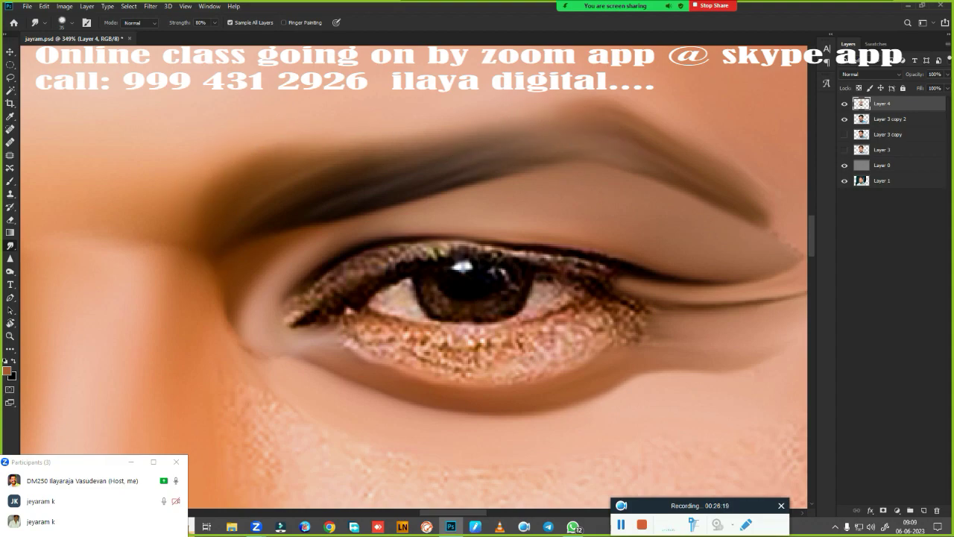
drag(684, 249, 452, 233)
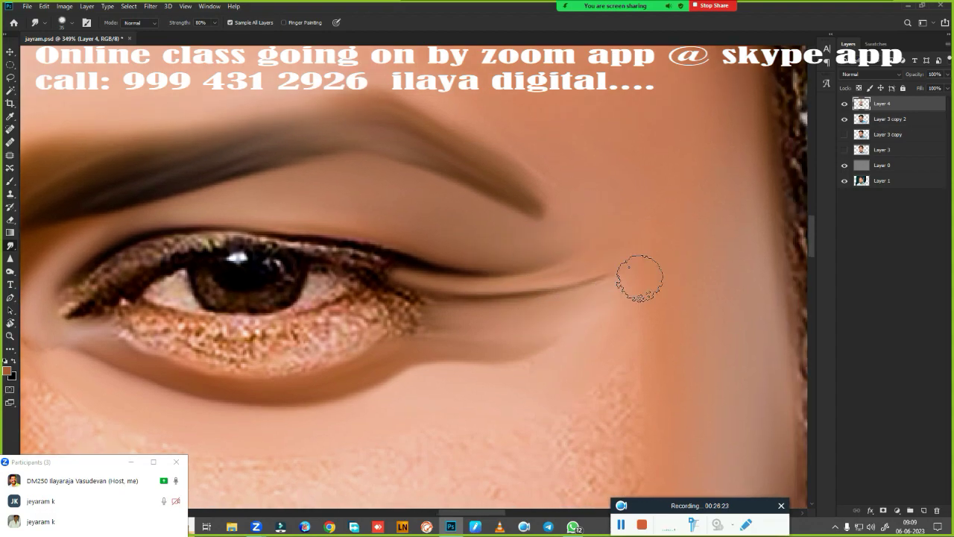
Step: At 170% zoom, smudge the freckled cheek from the outer cheek toward the nose
scroll(496, 400, down, 5)
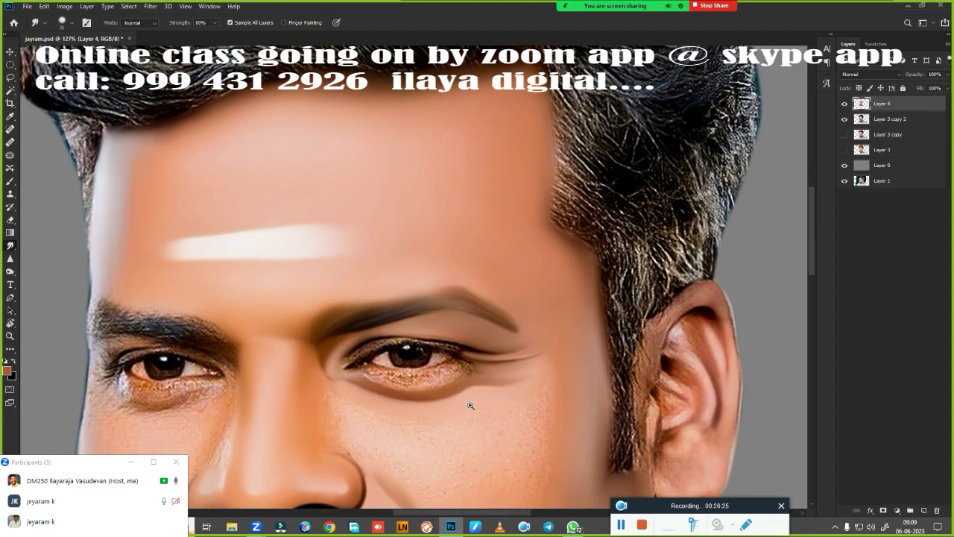
drag(548, 241, 559, 195)
scroll(560, 195, up, 3)
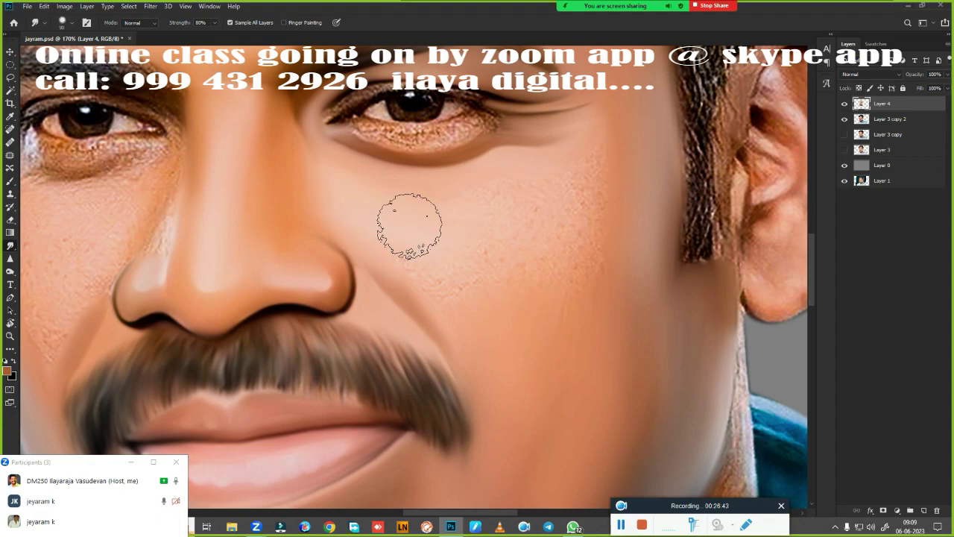
drag(543, 234, 585, 266)
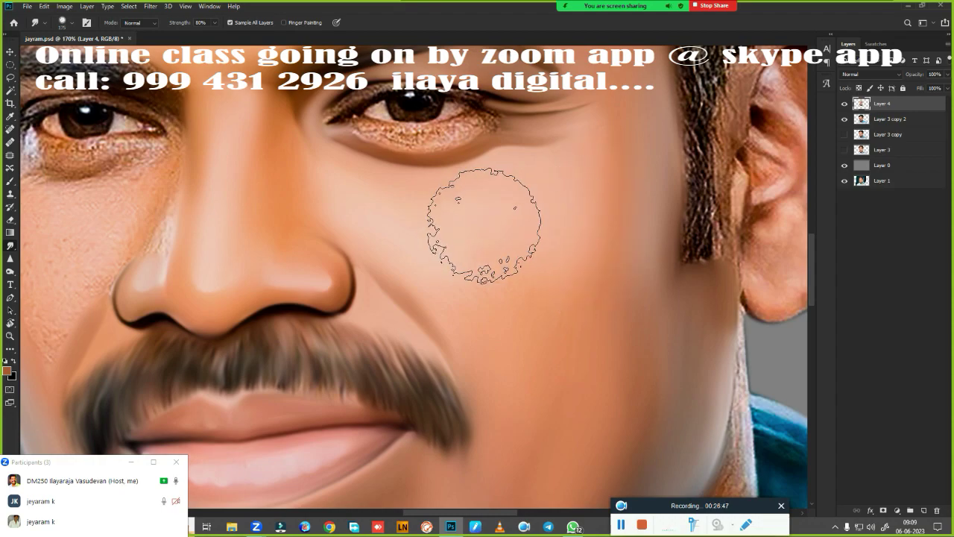
drag(585, 266, 494, 268)
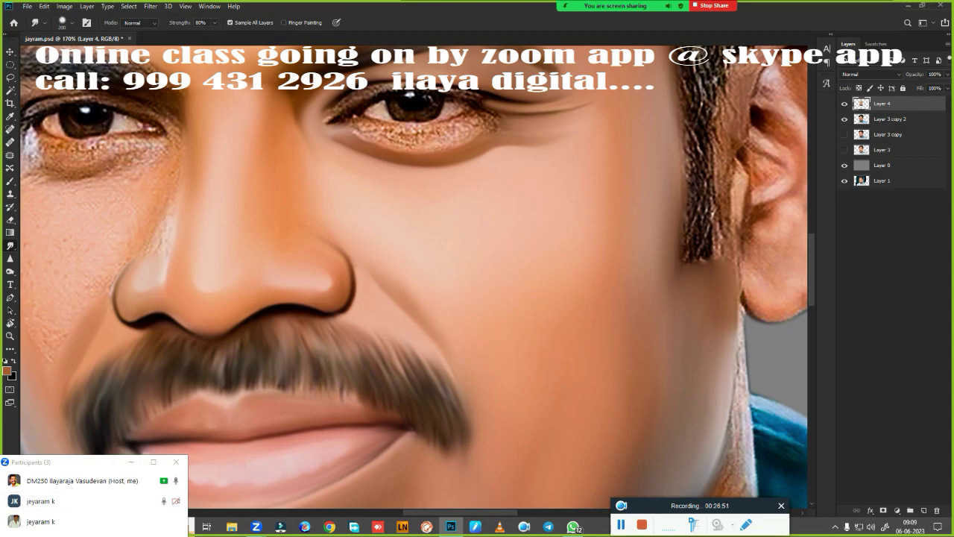
scroll(519, 331, down, 1)
scroll(520, 331, up, 3)
scroll(519, 331, up, 3)
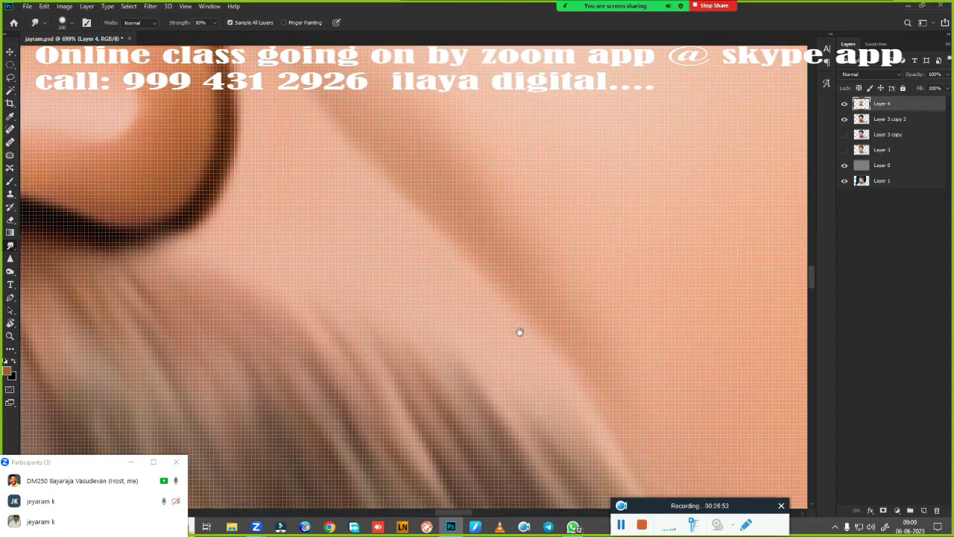
scroll(520, 331, down, 5)
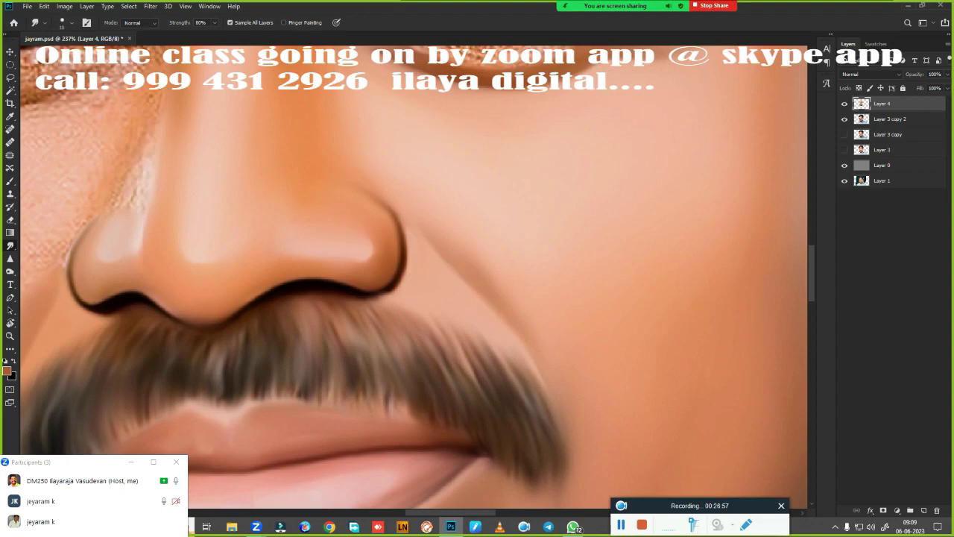
scroll(541, 326, down, 2)
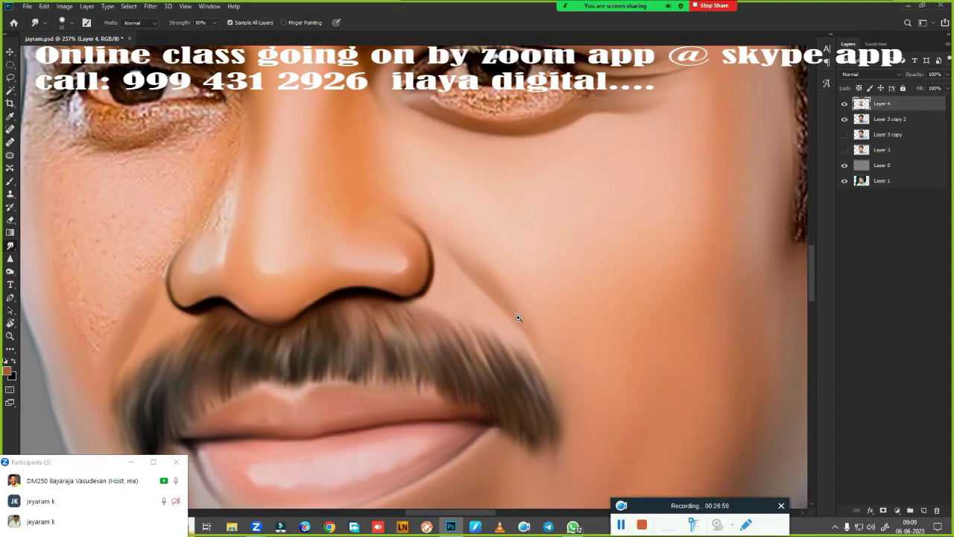
scroll(549, 294, down, 1)
scroll(579, 265, up, 3)
Step: At 364% zoom, smudge the lower-eyelid glitter from end to end into smooth skin
scroll(579, 265, up, 2)
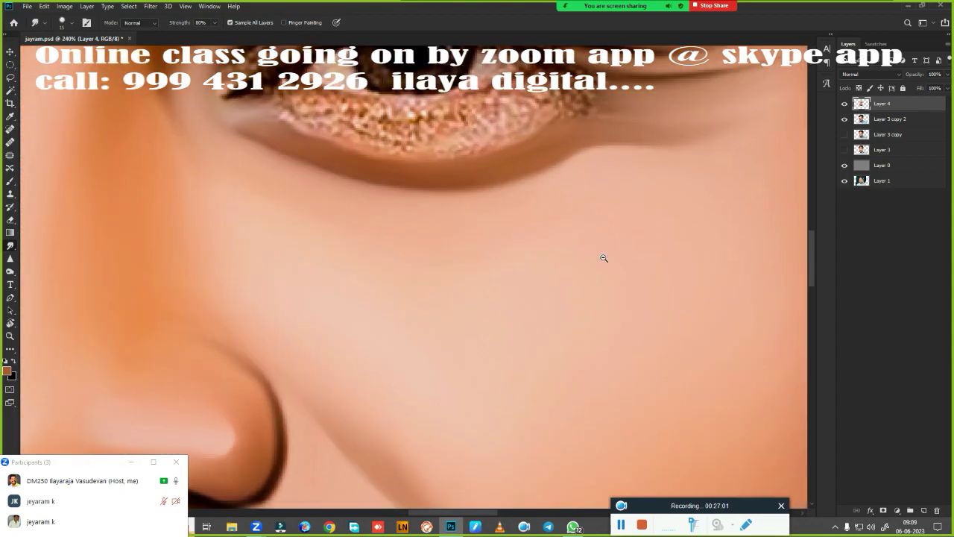
mouse_move(603, 258)
mouse_down()
mouse_move(607, 334)
mouse_move(559, 379)
mouse_move(605, 367)
mouse_up()
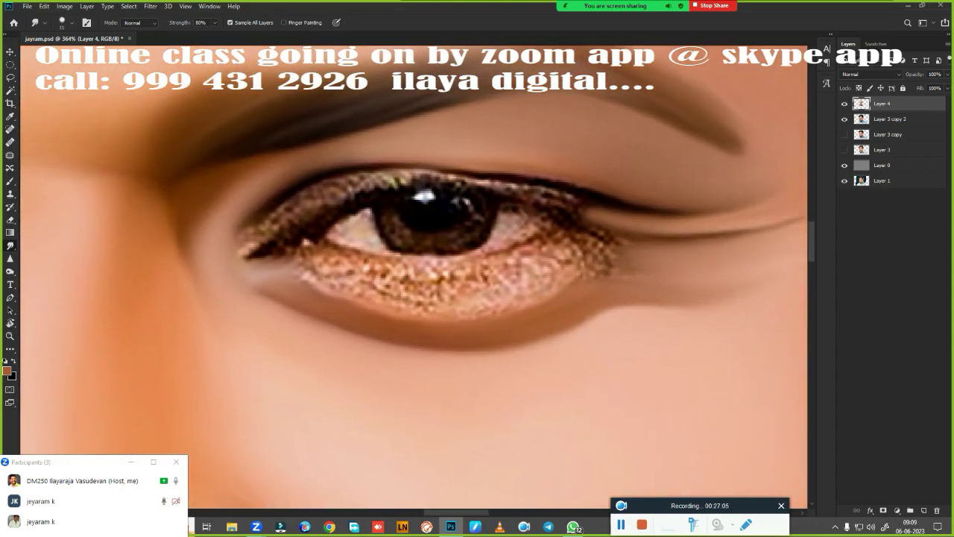
mouse_move(552, 277)
mouse_down()
mouse_move(454, 305)
mouse_move(287, 269)
mouse_move(341, 282)
mouse_move(298, 279)
mouse_move(383, 306)
mouse_up()
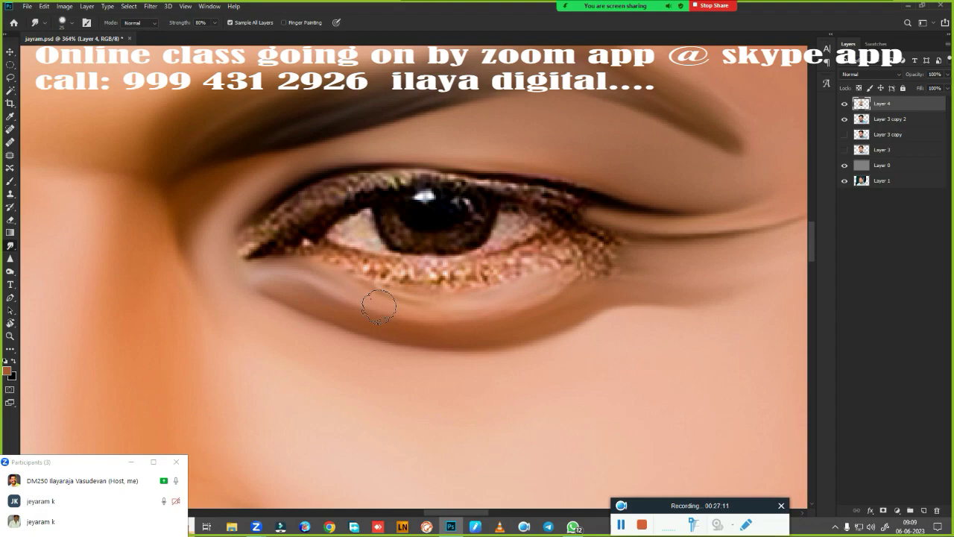
mouse_move(448, 315)
mouse_down()
mouse_move(578, 275)
mouse_move(592, 251)
mouse_up()
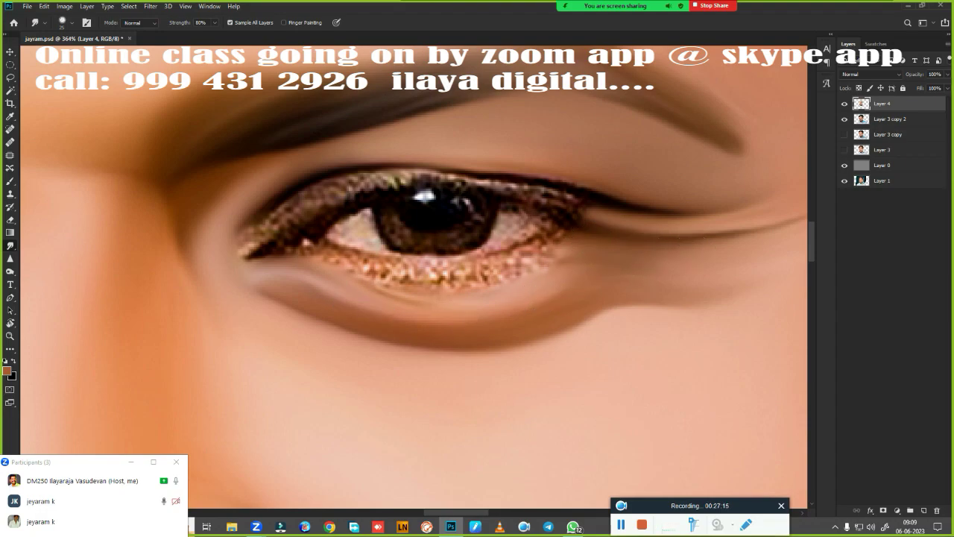
mouse_move(551, 254)
mouse_down()
mouse_move(562, 246)
mouse_move(477, 269)
mouse_up()
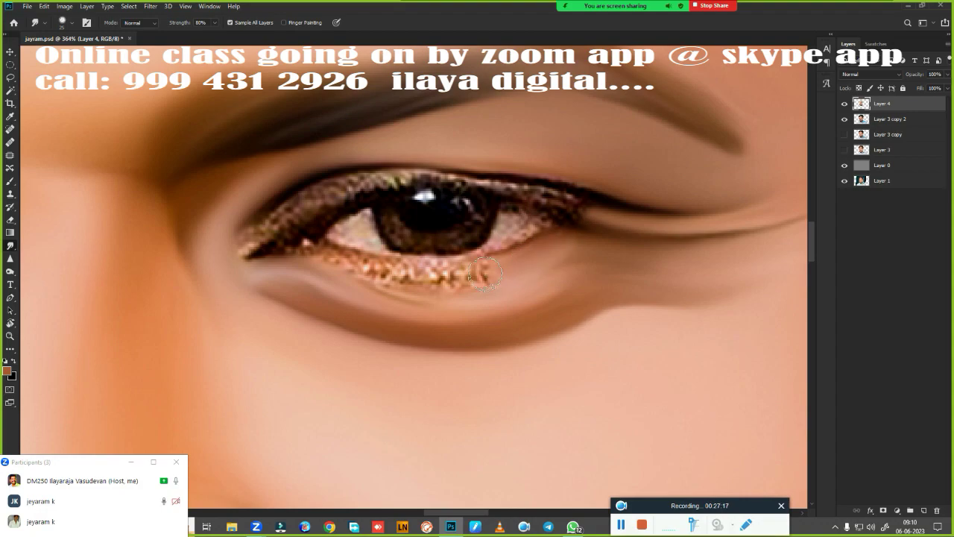
mouse_move(313, 260)
mouse_down()
mouse_move(481, 273)
mouse_move(531, 258)
mouse_up()
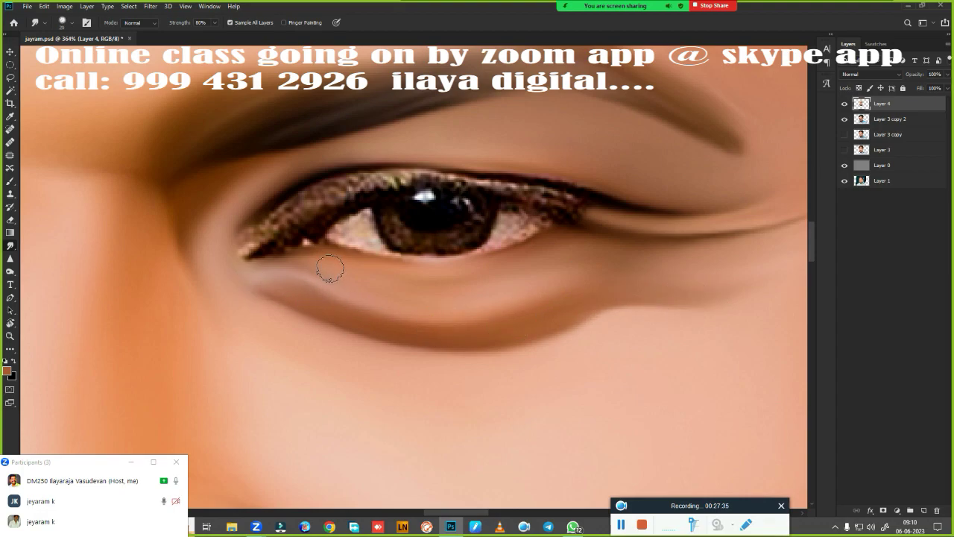
Step: With the Very Wet, Light Mix Mixer Brush, blend the upper lash line and extend the crease rightward
key(b)
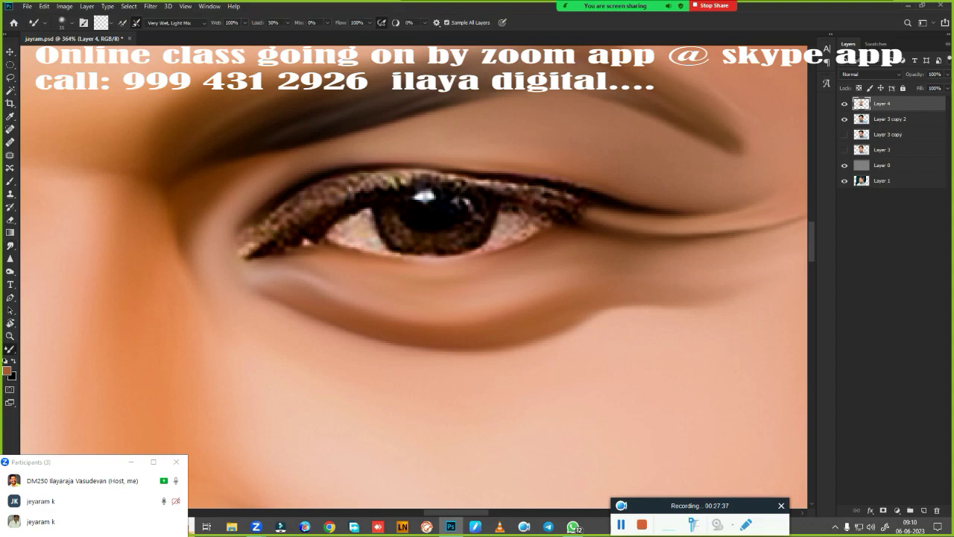
drag(236, 255, 251, 249)
mouse_move(240, 258)
mouse_down()
mouse_move(250, 238)
mouse_move(345, 180)
mouse_move(361, 180)
mouse_up()
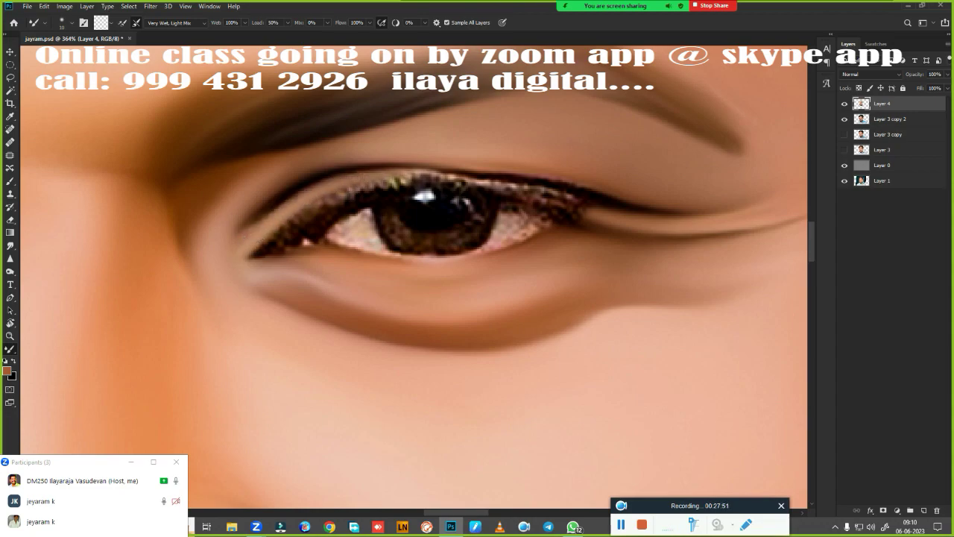
mouse_move(262, 237)
mouse_down()
mouse_move(377, 181)
mouse_move(526, 188)
mouse_up()
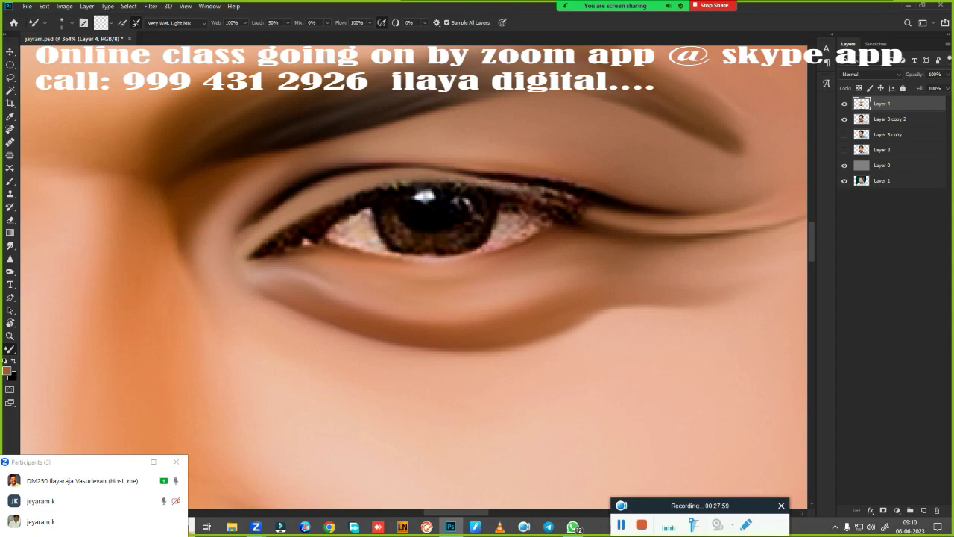
drag(598, 211, 523, 188)
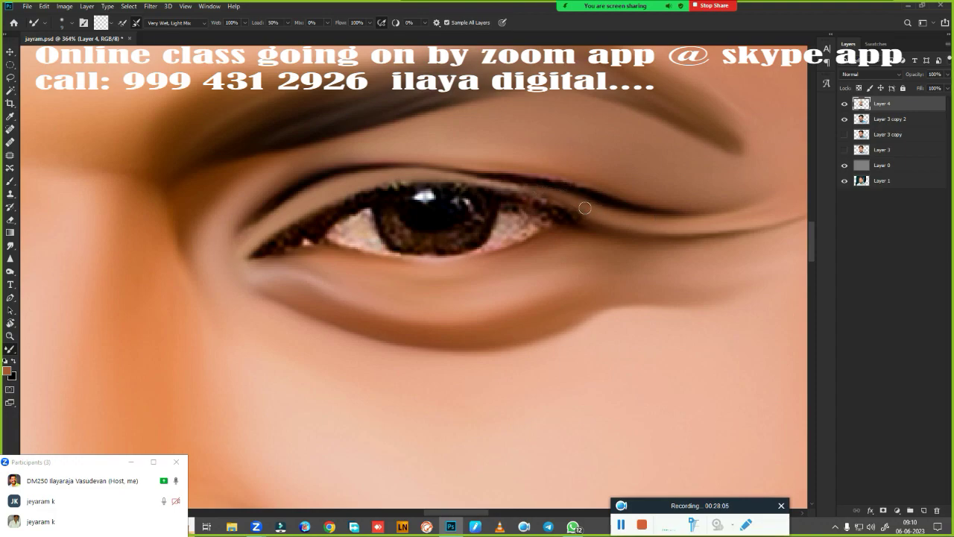
mouse_move(584, 207)
mouse_down()
mouse_move(561, 212)
mouse_move(482, 185)
mouse_up()
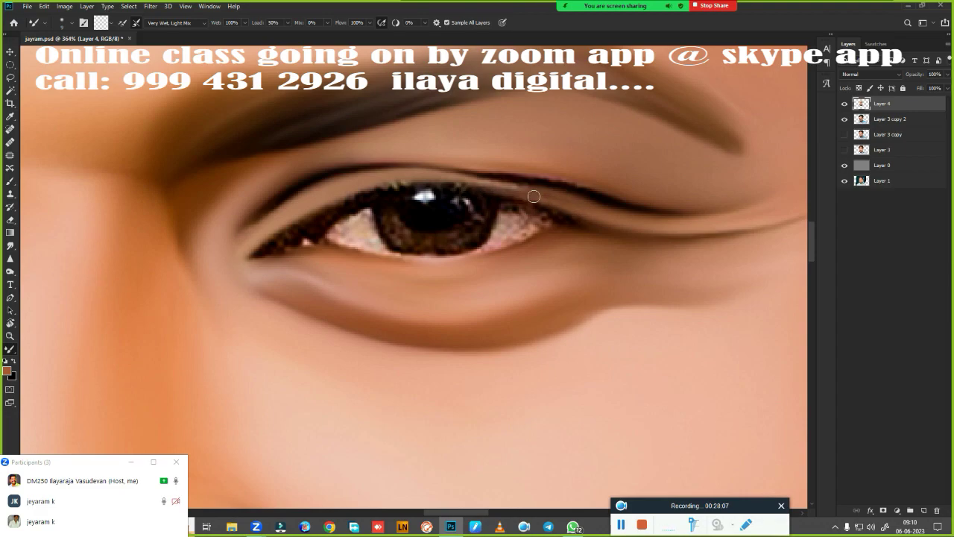
drag(548, 195, 440, 174)
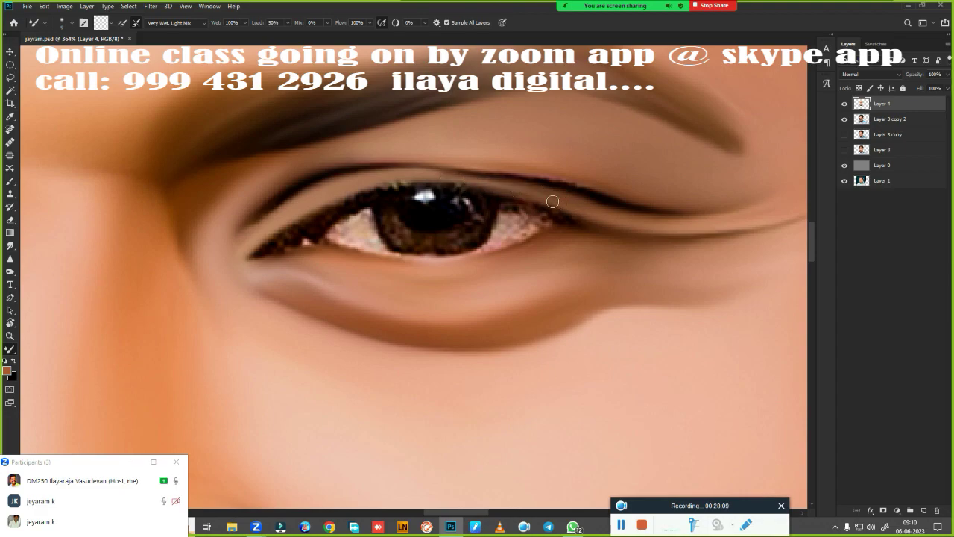
drag(546, 191, 471, 176)
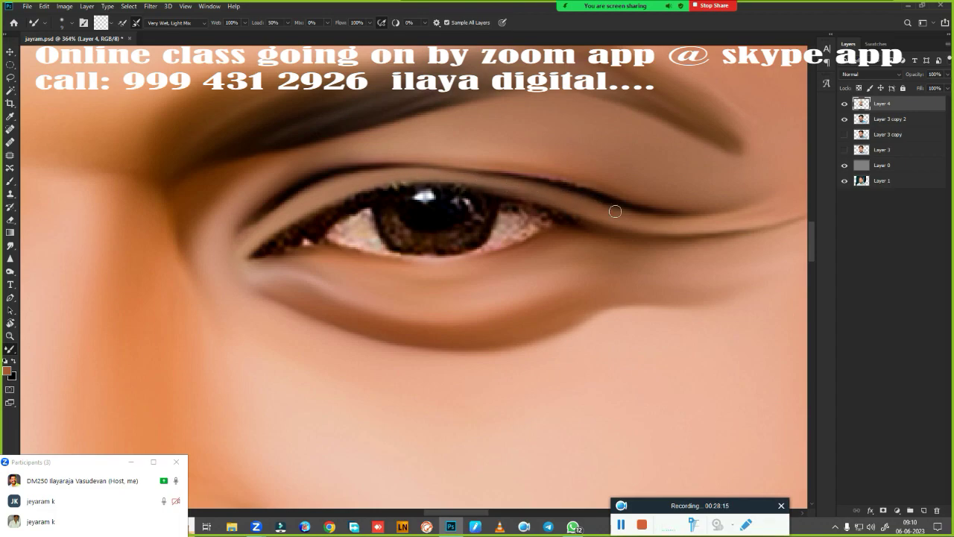
drag(628, 206, 749, 216)
drag(654, 216, 768, 211)
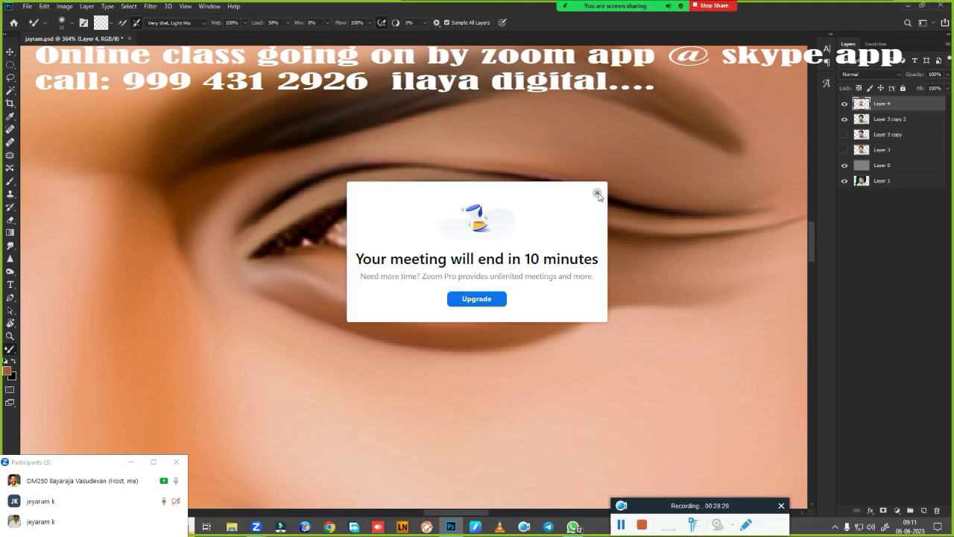
Step: Dismiss the Zoom notice and darken the upper lash line and crease toward the outer corner
click(597, 194)
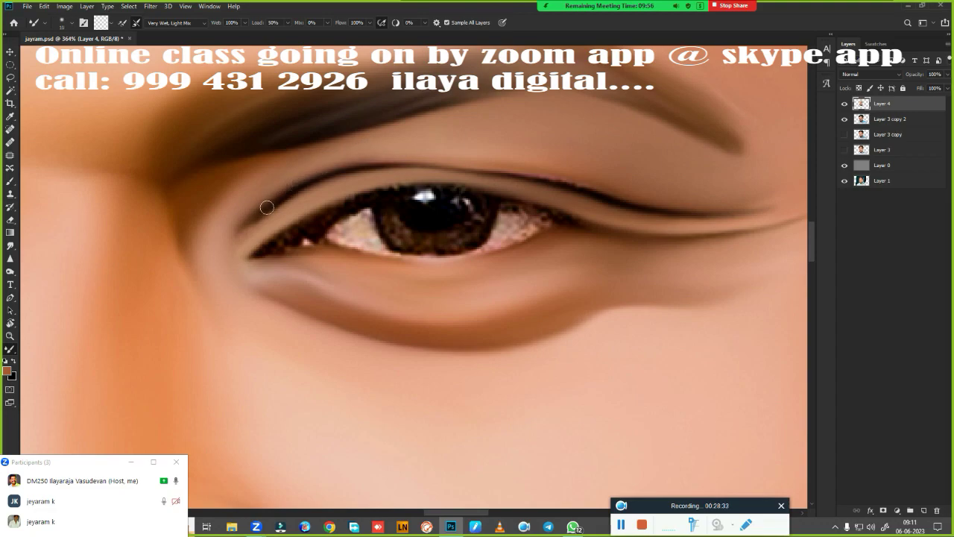
drag(237, 232, 270, 210)
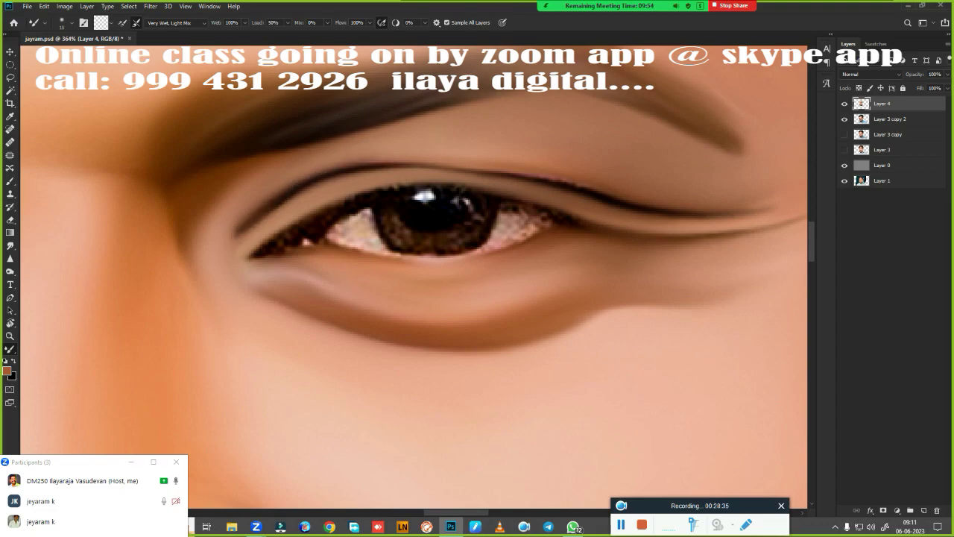
mouse_move(336, 172)
mouse_down()
mouse_move(402, 163)
mouse_move(493, 167)
mouse_move(427, 164)
mouse_up()
mouse_move(367, 167)
mouse_down()
mouse_move(447, 161)
mouse_move(553, 175)
mouse_up()
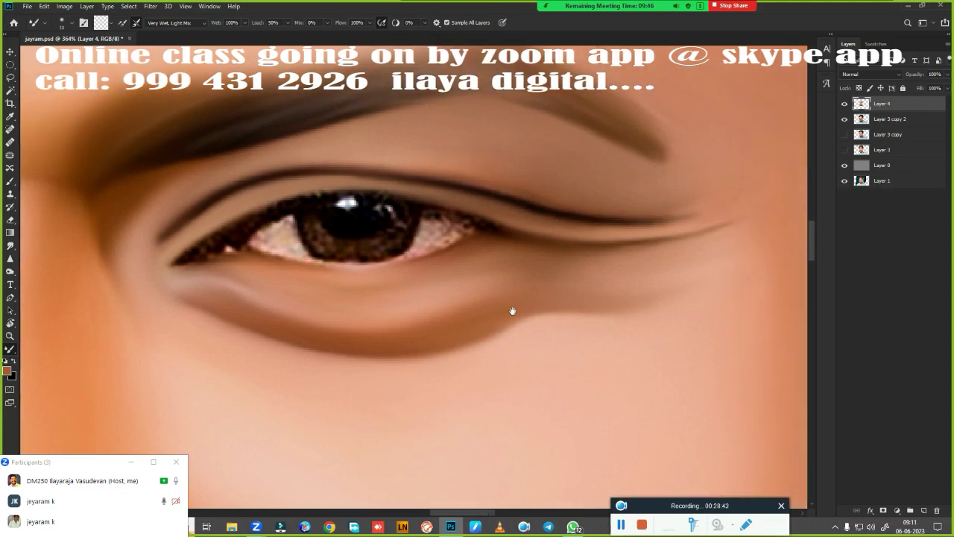
drag(561, 313, 458, 306)
drag(560, 214, 682, 197)
key(ctrl+z)
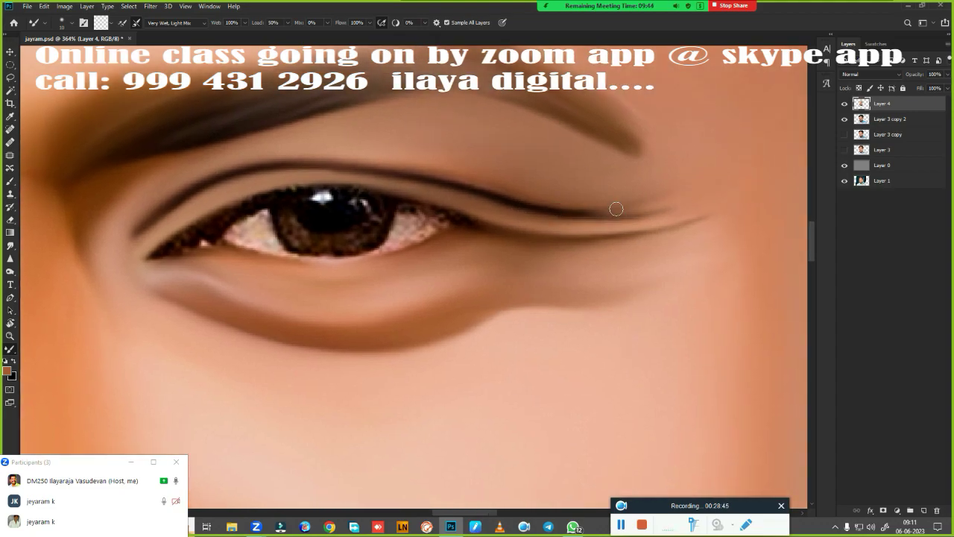
key(ctrl+shift+z)
key(ctrl+shift+z)
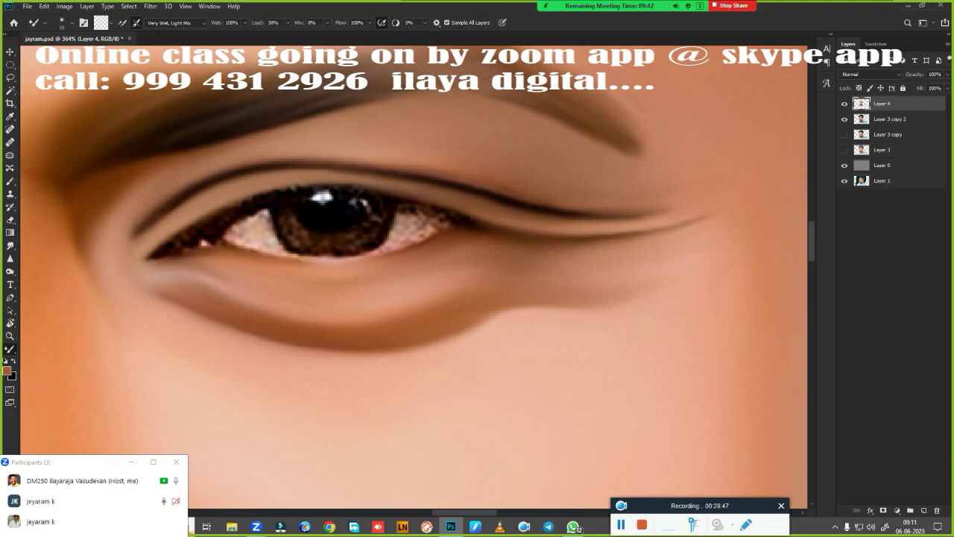
mouse_move(535, 248)
mouse_down()
mouse_move(609, 245)
mouse_move(676, 155)
mouse_up()
Step: Darken the under-eye shadow, the lid above the iris, and the whole lower lash line
mouse_move(384, 229)
mouse_down()
mouse_move(496, 253)
mouse_move(476, 343)
mouse_up()
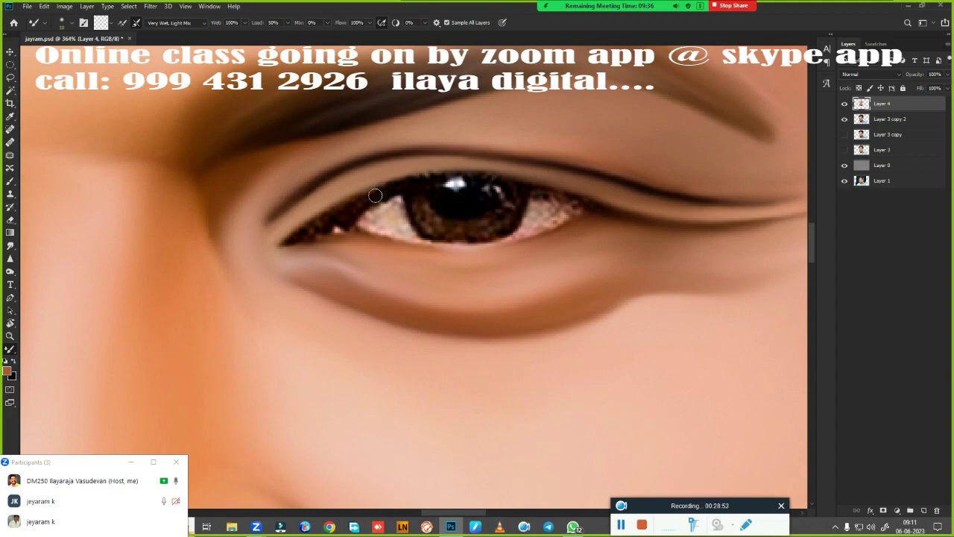
mouse_move(375, 195)
mouse_down()
mouse_move(354, 196)
mouse_move(299, 229)
mouse_up()
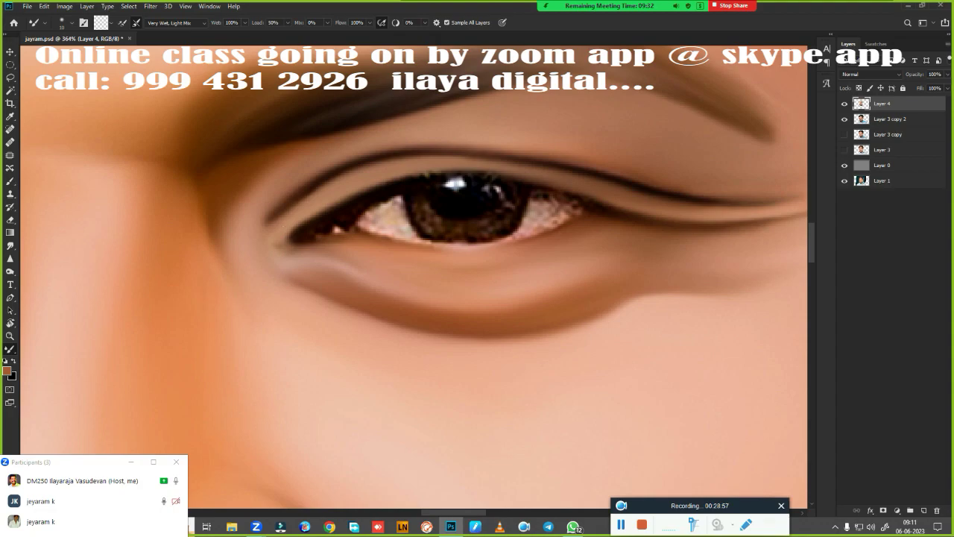
drag(318, 240, 342, 232)
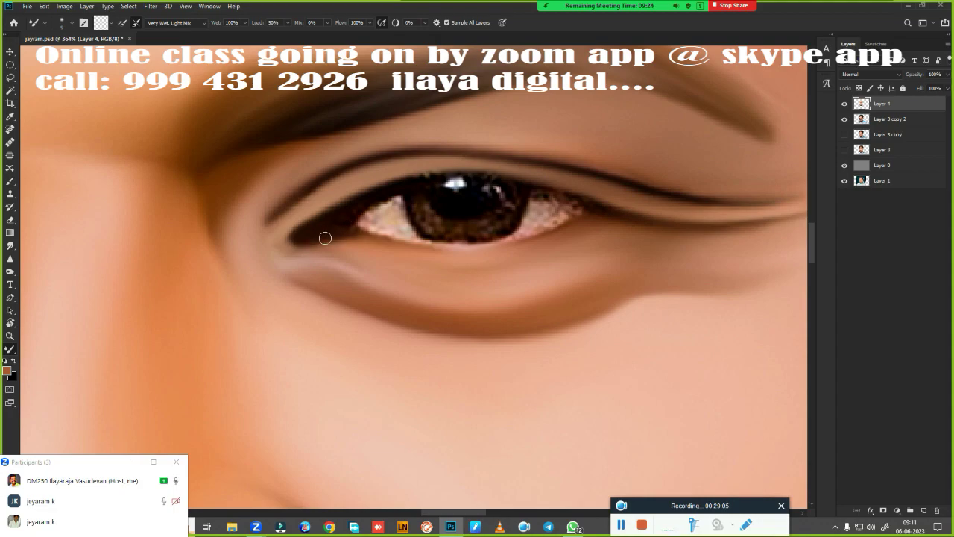
drag(325, 238, 373, 239)
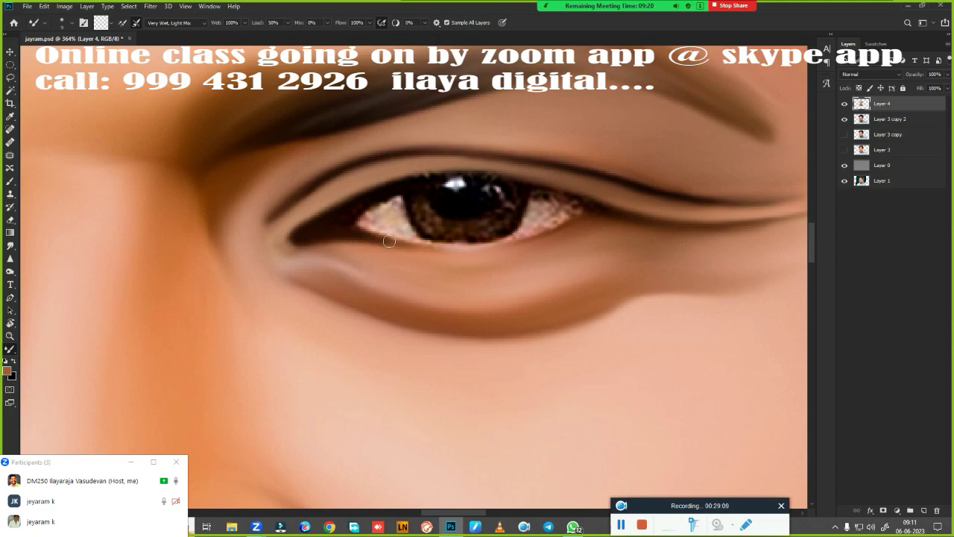
drag(363, 238, 448, 246)
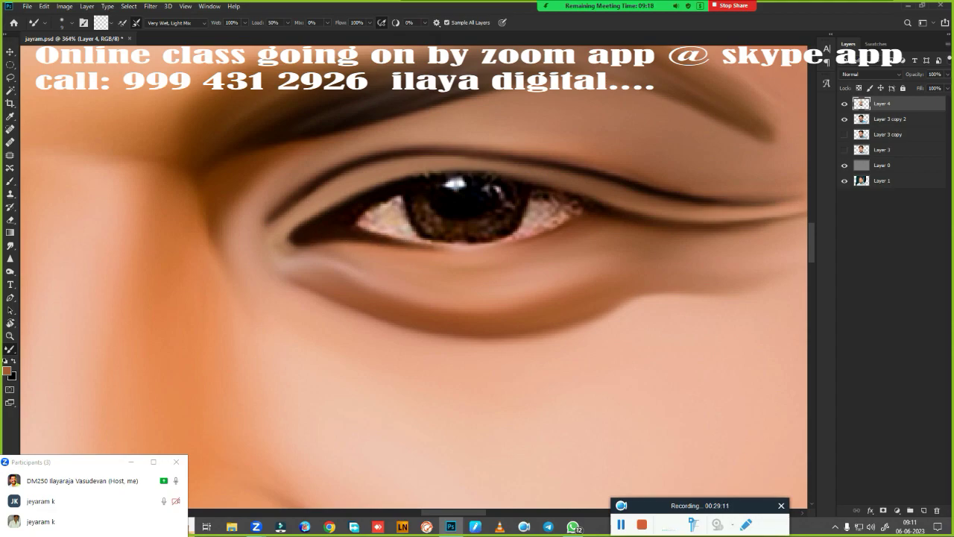
drag(587, 212, 530, 243)
mouse_move(578, 221)
mouse_down()
mouse_move(382, 248)
mouse_move(455, 252)
mouse_up()
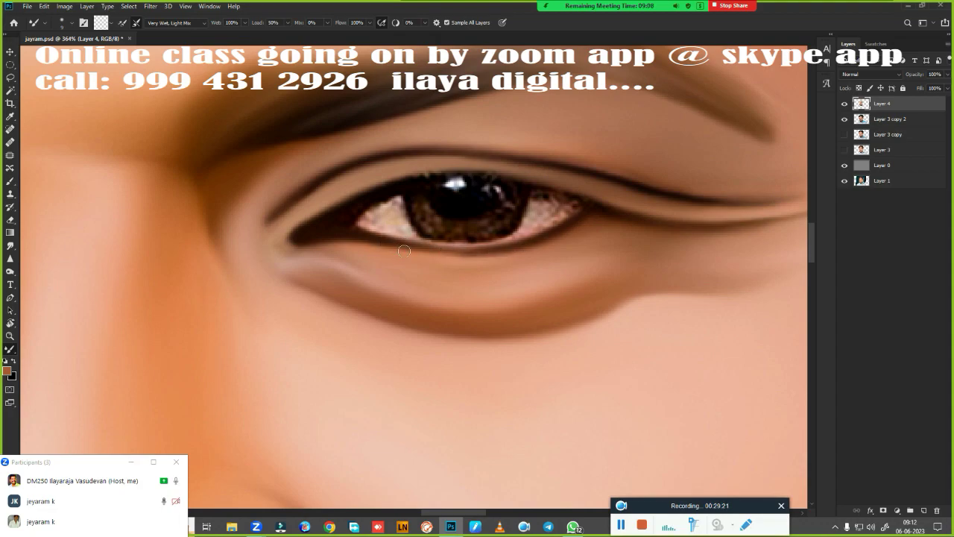
mouse_move(380, 242)
mouse_down()
mouse_move(473, 250)
mouse_move(445, 259)
mouse_up()
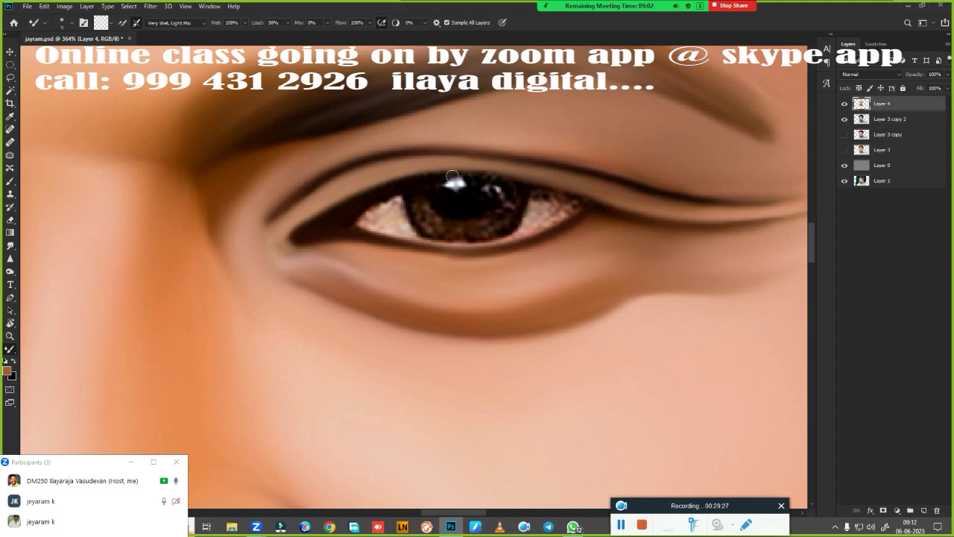
Step: Soften the iris catchlight and darken the inner eye corner
drag(452, 176, 454, 175)
drag(458, 177, 504, 180)
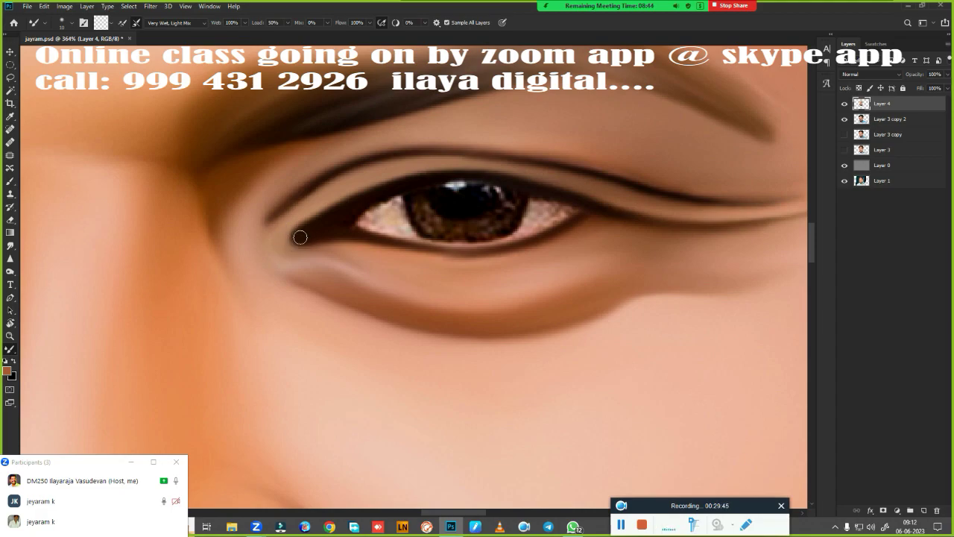
click(300, 237)
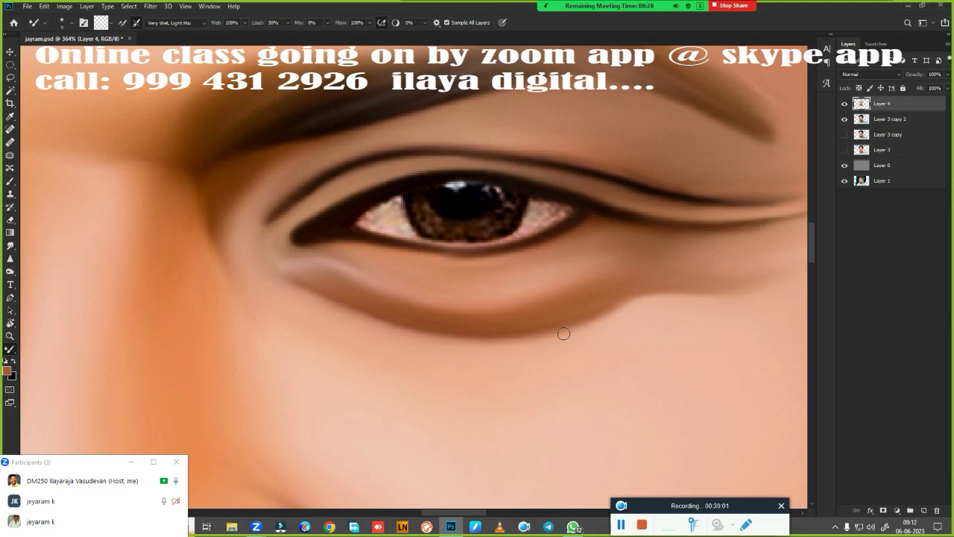
key(m)
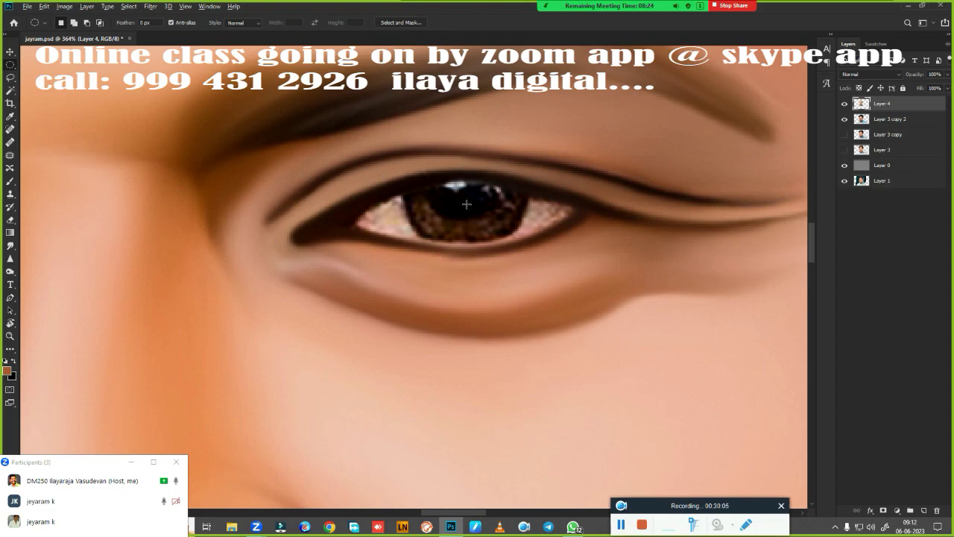
Step: Draw a circular selection around the iris and pupil, redrawing and nudging it until it fits
drag(467, 204, 538, 259)
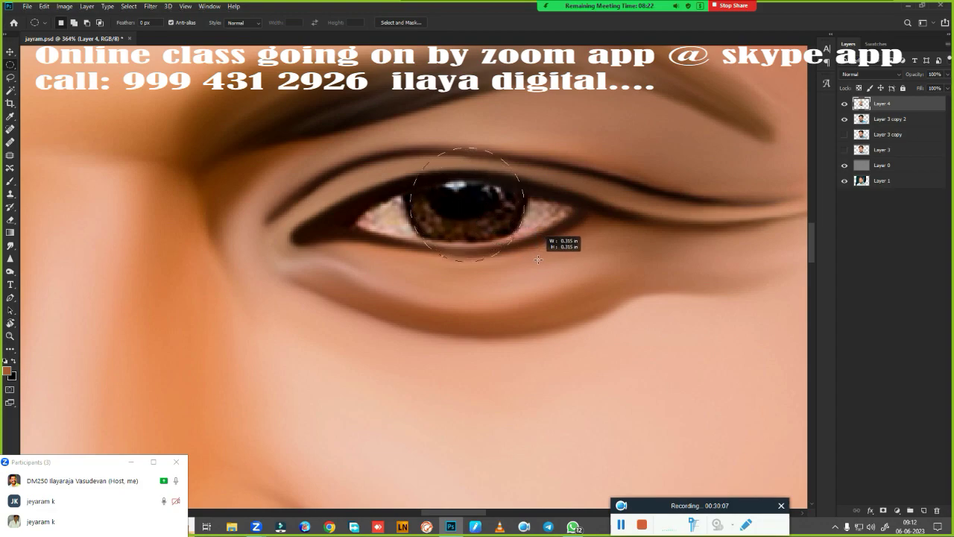
drag(539, 260, 553, 260)
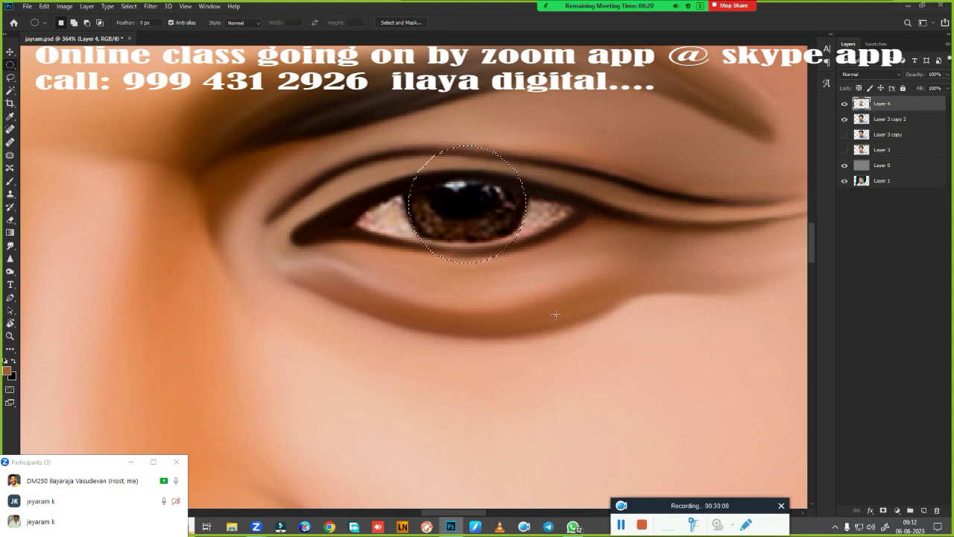
key(Up)
key(Up)
key(Up)
key(ctrl+d)
drag(465, 197, 533, 256)
key(Left)
key(Left)
drag(465, 197, 528, 258)
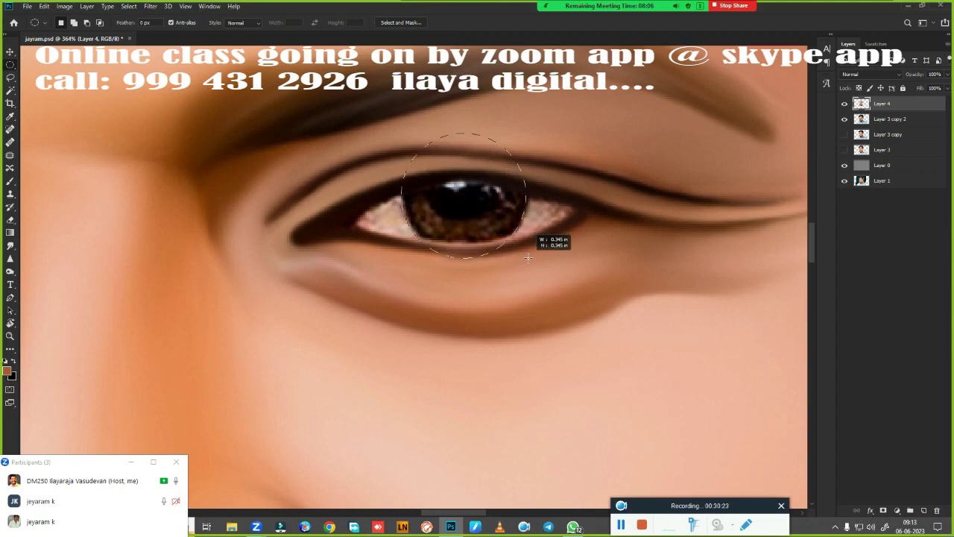
drag(527, 258, 528, 258)
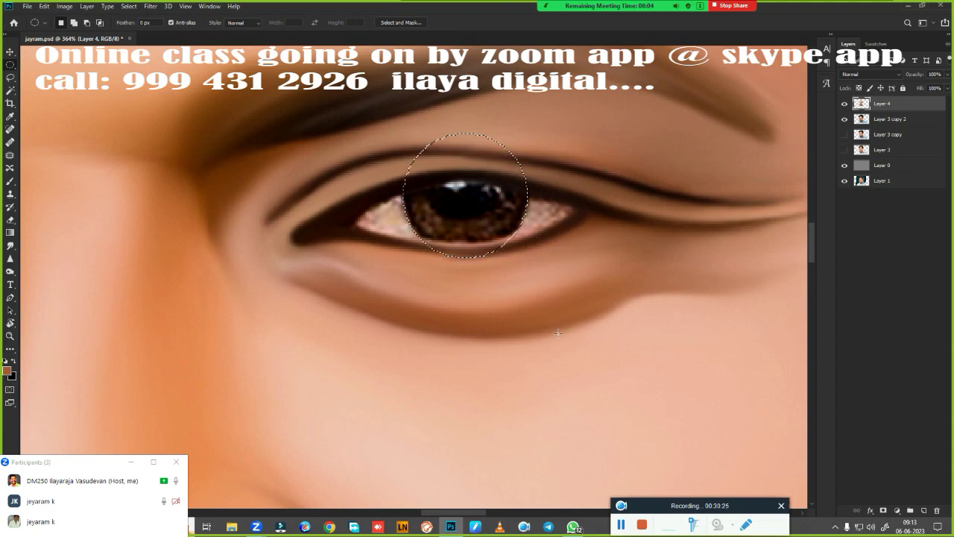
Step: With a smaller Smudge brush at 80% strength, blend the iris and pupil edge into smooth brown
key(r)
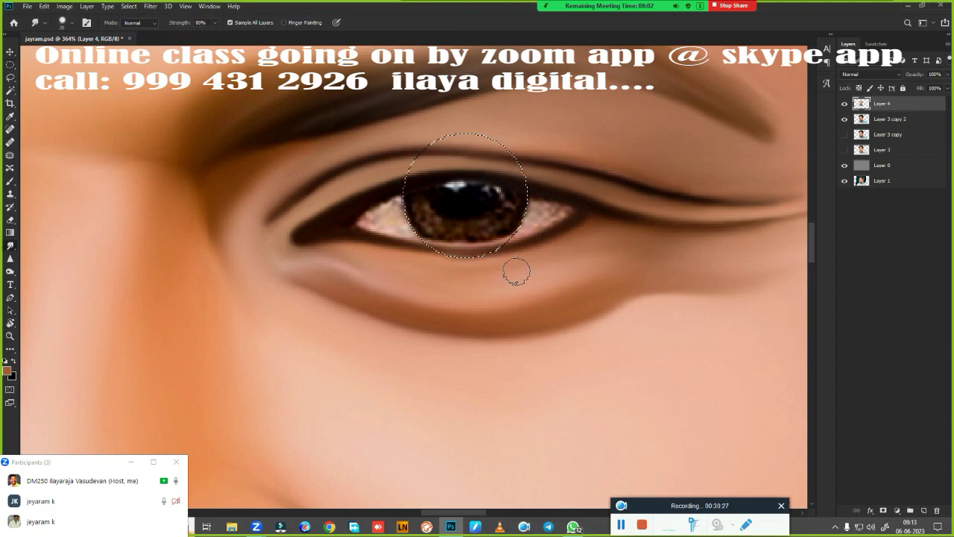
scroll(517, 273, up, 2)
scroll(497, 287, up, 1)
scroll(526, 305, down, 2)
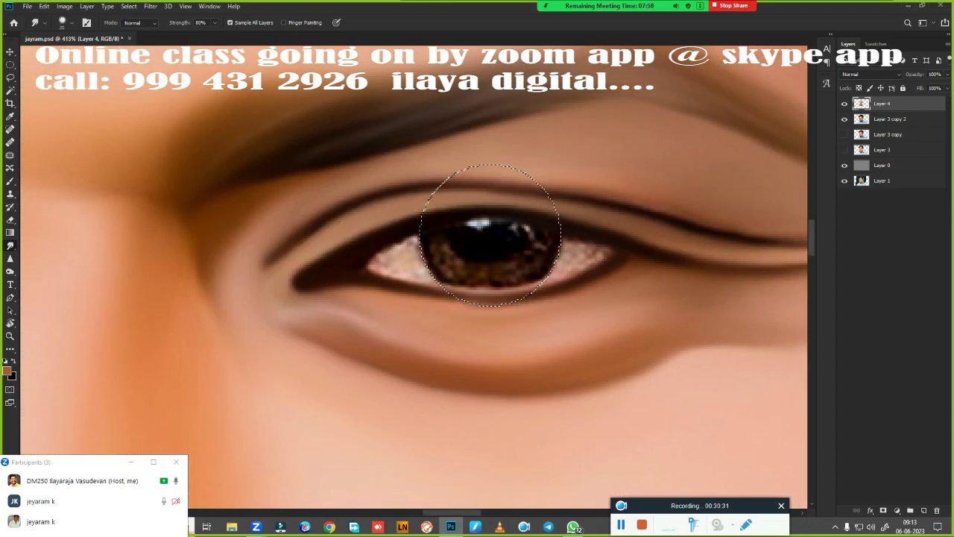
key(bracketleft)
key(bracketleft)
key(bracketleft)
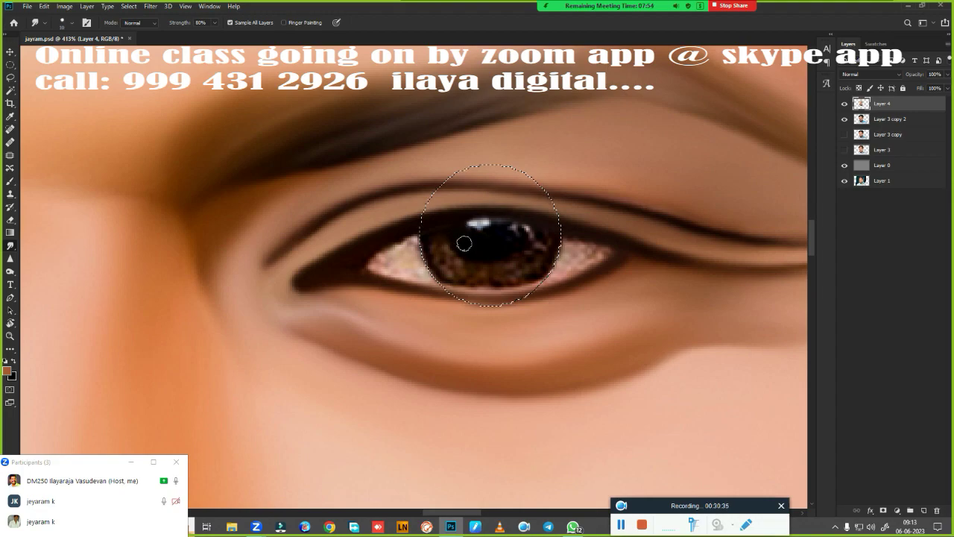
drag(463, 244, 511, 228)
drag(511, 229, 522, 238)
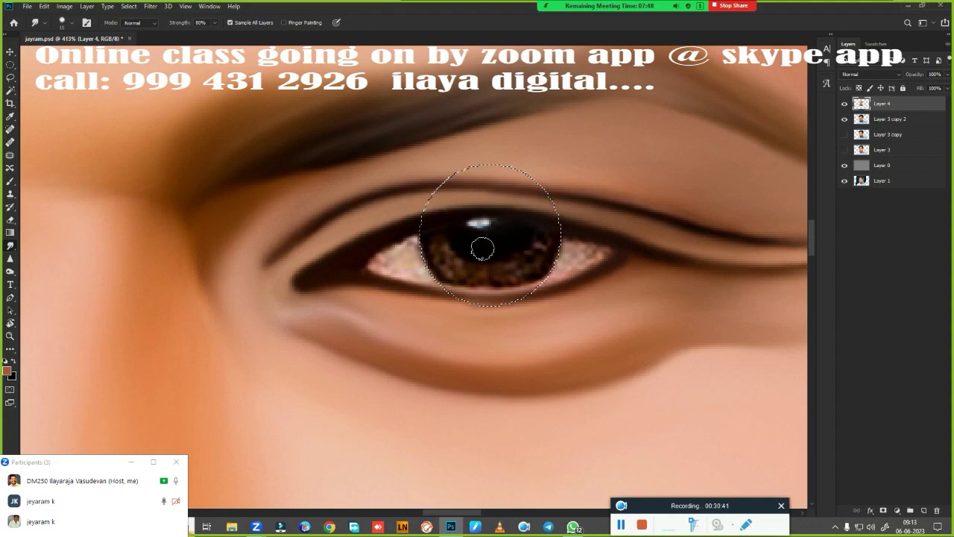
mouse_move(465, 243)
mouse_down()
mouse_move(431, 240)
mouse_move(443, 253)
mouse_move(517, 262)
mouse_move(539, 254)
mouse_move(514, 266)
mouse_up()
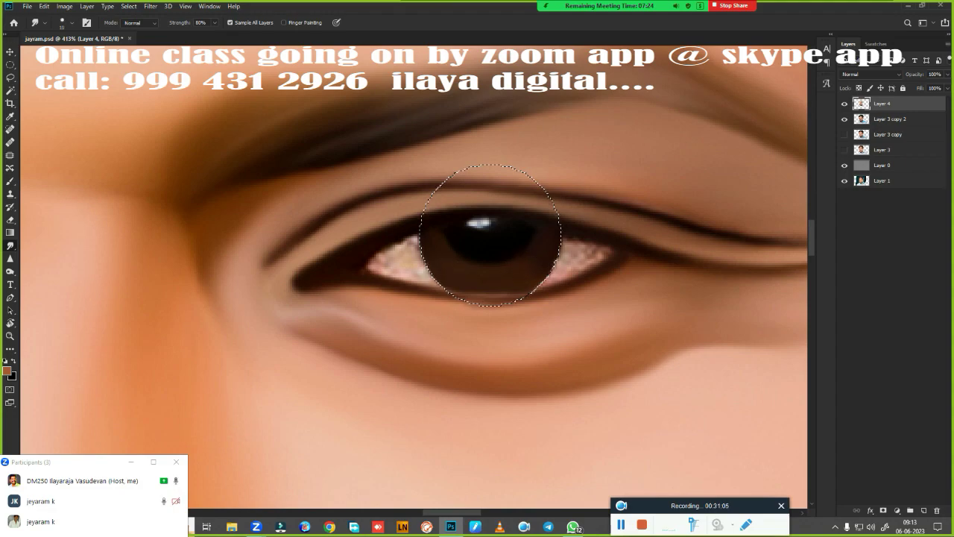
mouse_move(537, 250)
mouse_down()
mouse_move(517, 266)
mouse_move(490, 266)
mouse_move(464, 237)
mouse_move(463, 254)
mouse_move(503, 258)
mouse_up()
Step: Smudge the highlight and eye-whites right of the iris and near the inner corner to an even tone
drag(478, 223, 490, 223)
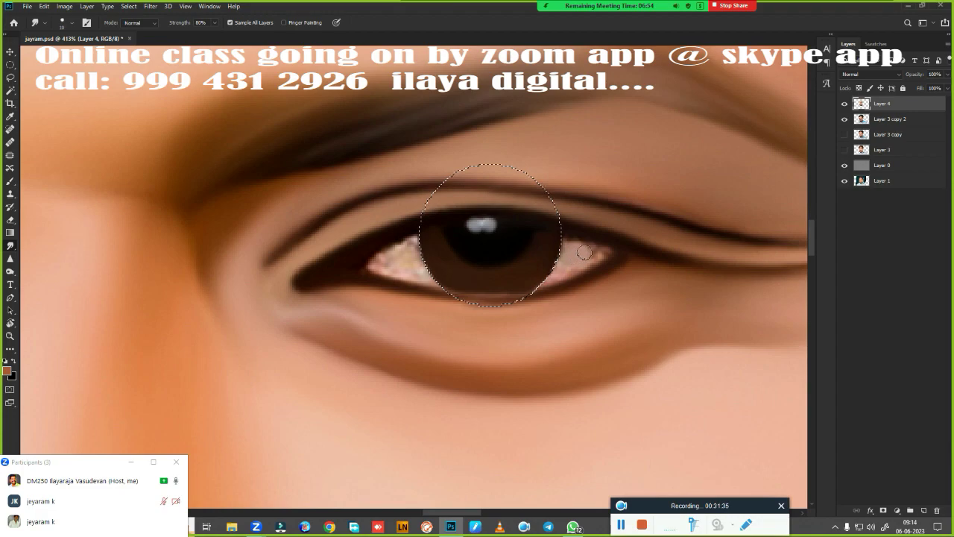
drag(584, 254, 603, 254)
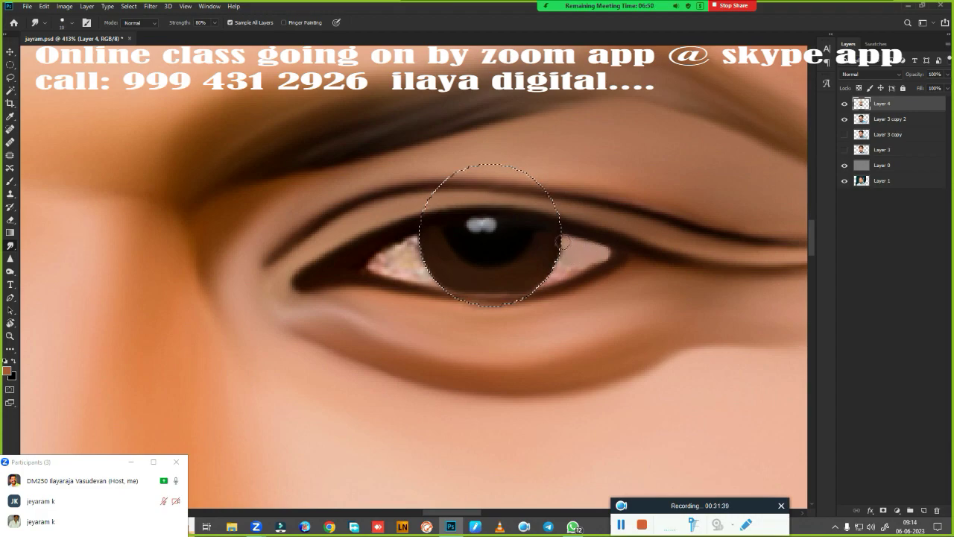
mouse_move(589, 258)
mouse_down()
mouse_move(601, 259)
mouse_move(561, 276)
mouse_up()
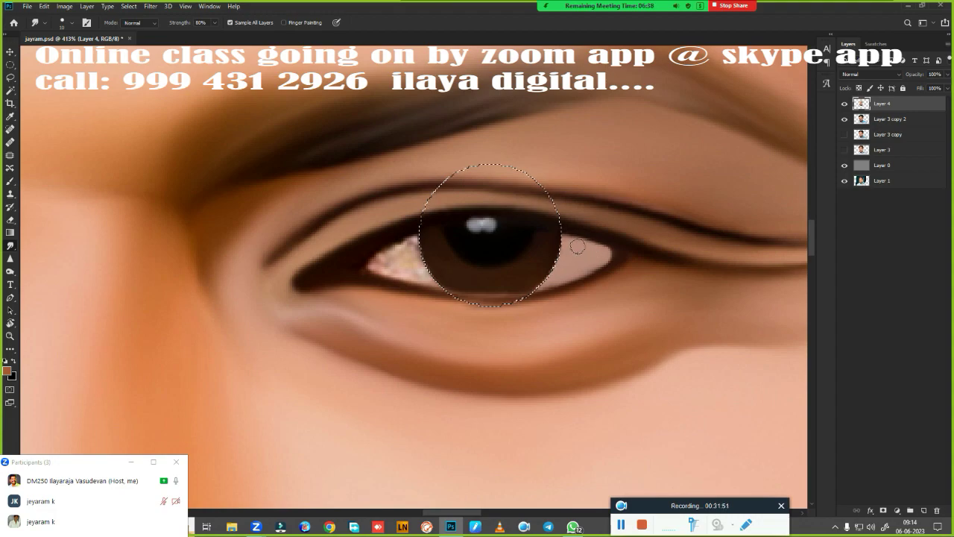
mouse_move(393, 261)
mouse_down()
mouse_move(376, 264)
mouse_move(399, 241)
mouse_move(406, 270)
mouse_move(423, 279)
mouse_up()
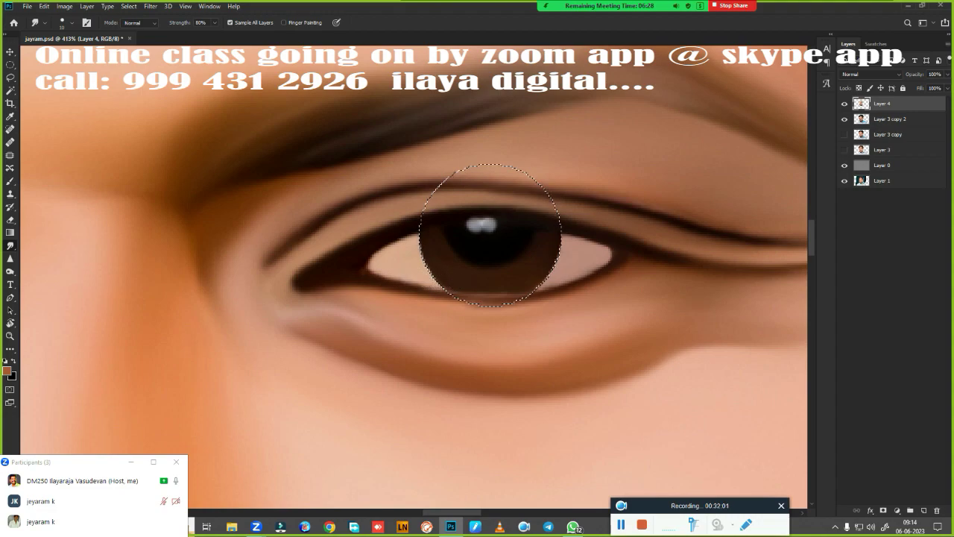
drag(363, 262, 416, 237)
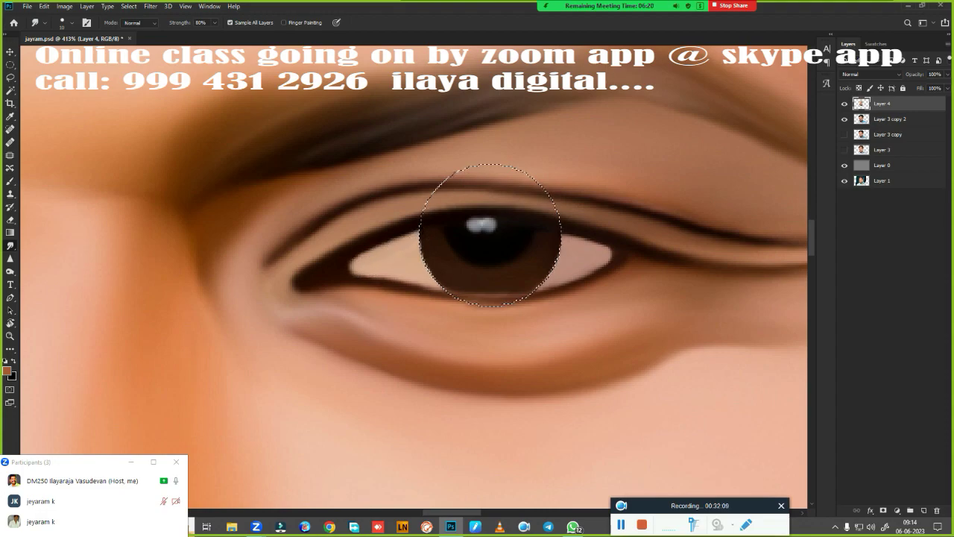
Step: Zoom in on the eye and Mixer-brush the lower lid darker and the inner corner lighter
key(z)
drag(463, 336, 441, 360)
key(ctrl+0)
drag(507, 388, 507, 228)
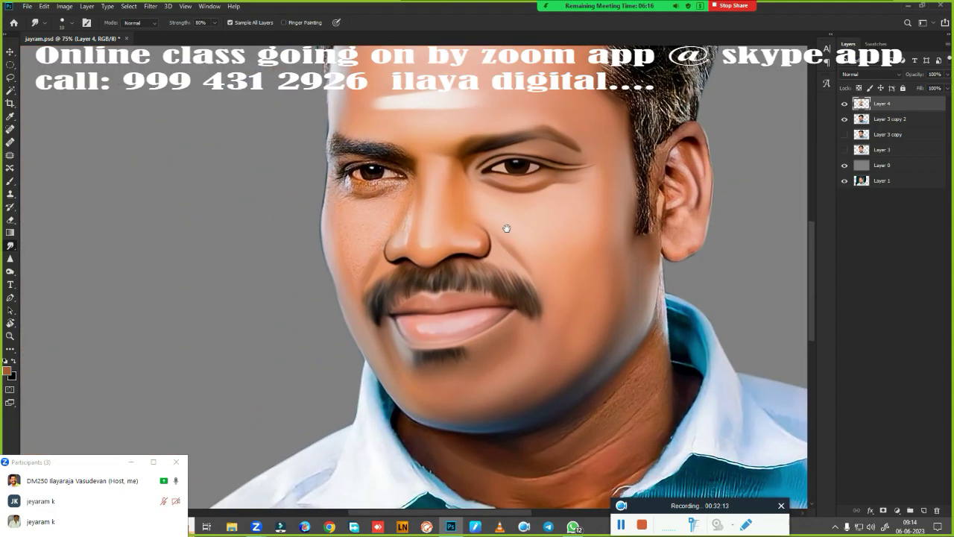
mouse_move(488, 165)
mouse_down()
mouse_move(532, 227)
mouse_move(515, 224)
mouse_up()
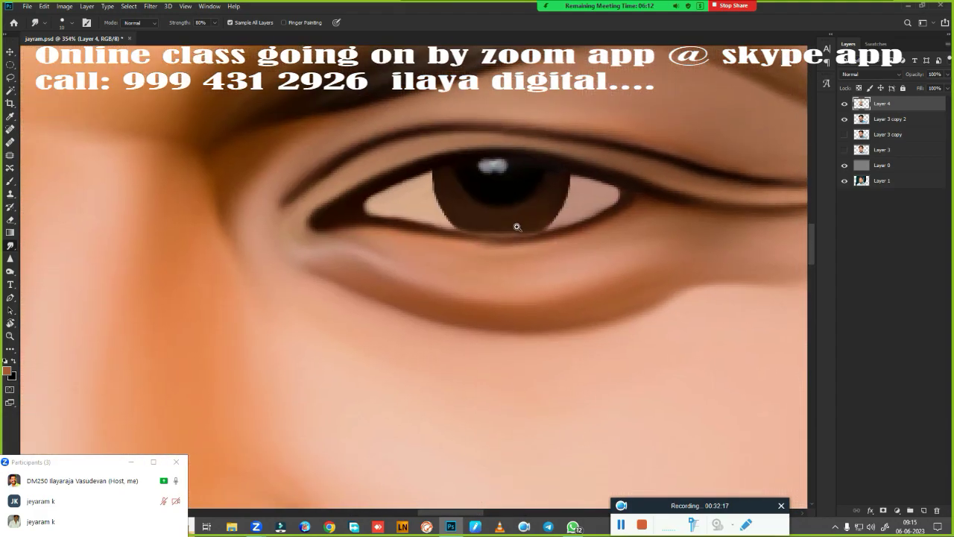
key(b)
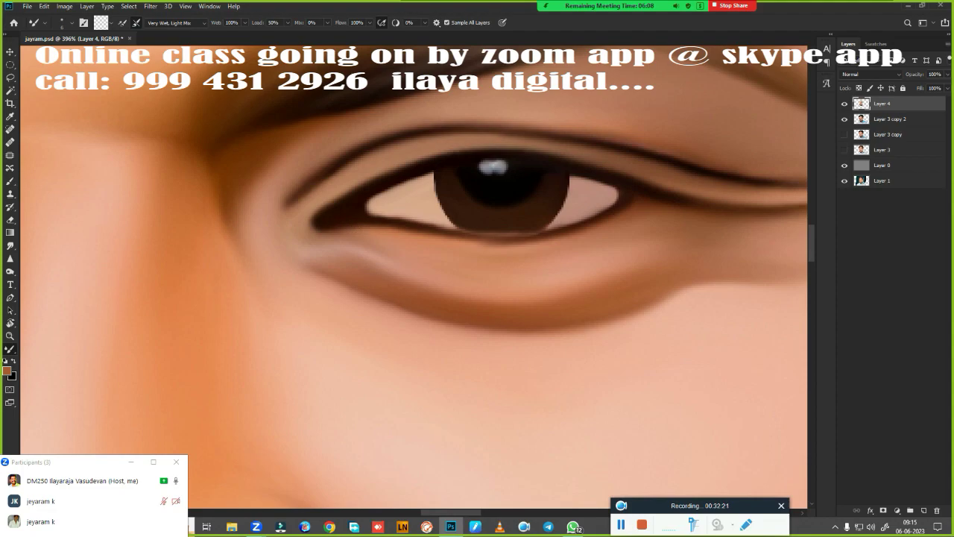
drag(414, 225, 454, 228)
drag(459, 223, 512, 232)
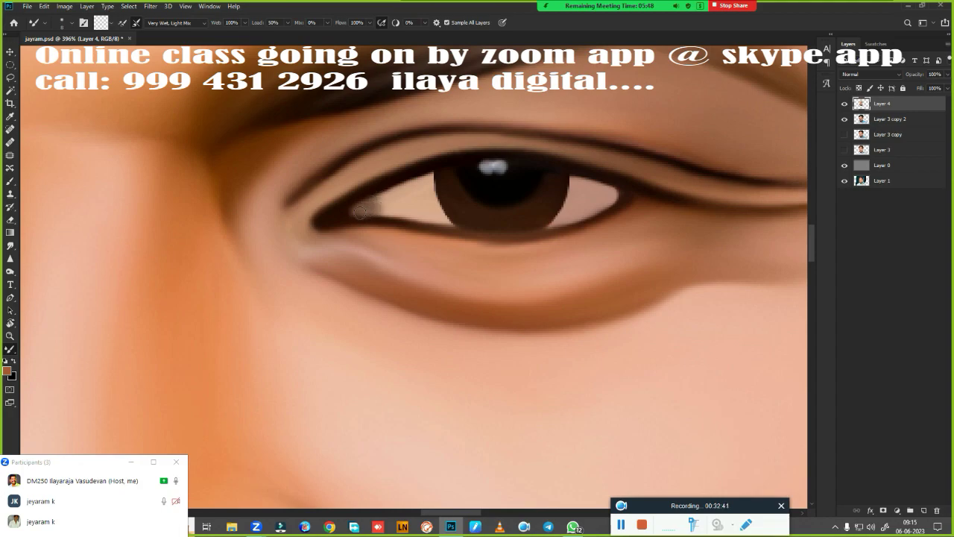
drag(379, 206, 349, 212)
key(r)
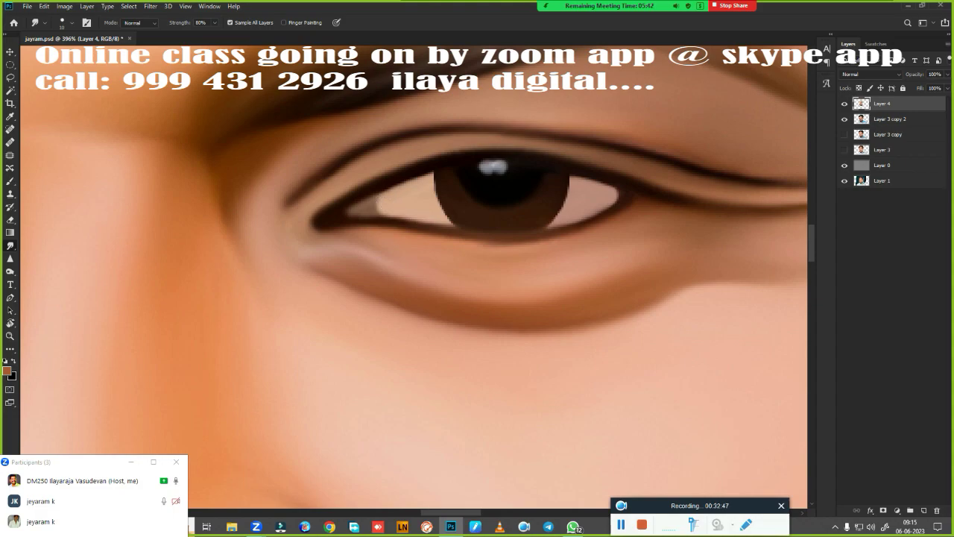
Step: Choose a bright pink (H 342) foreground and set the Mixer Brush to load after each stroke
click(8, 372)
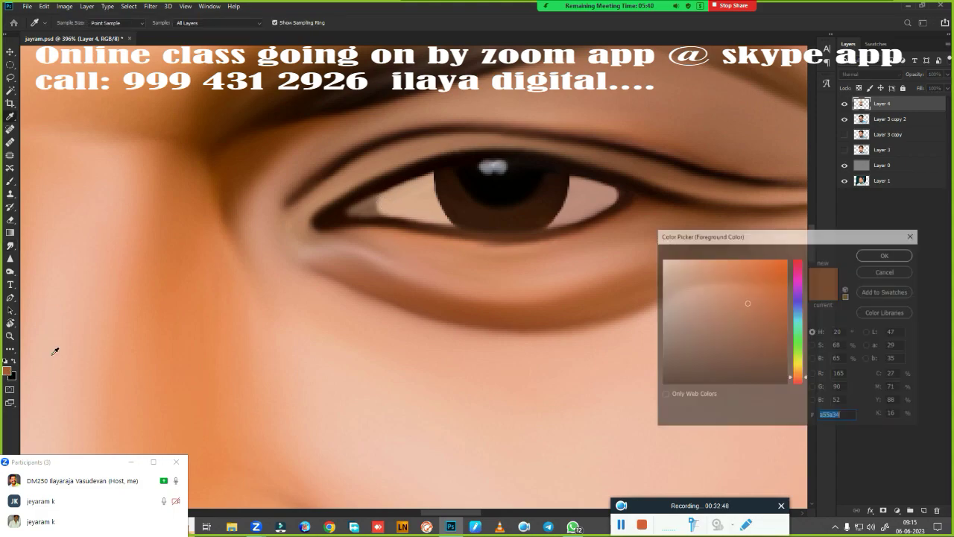
click(797, 266)
click(749, 262)
click(861, 255)
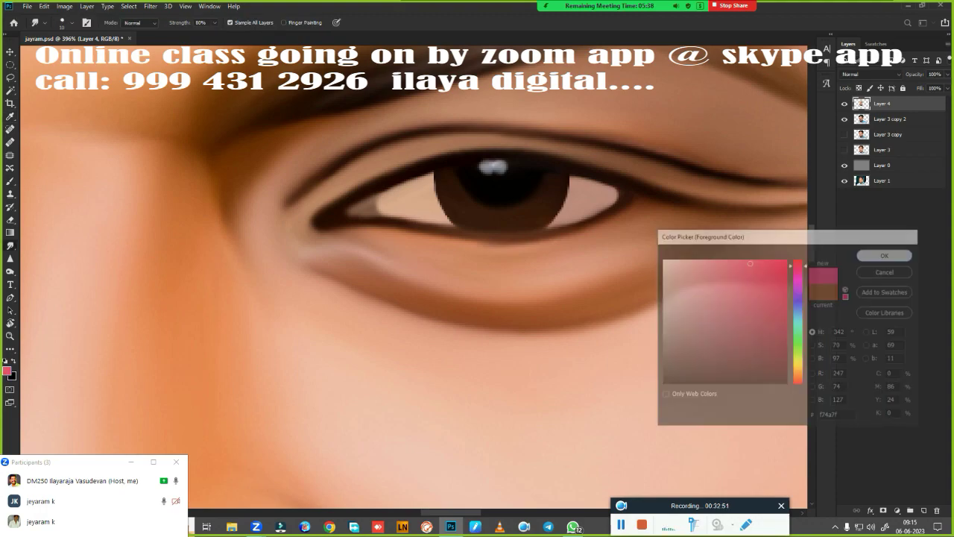
key(b)
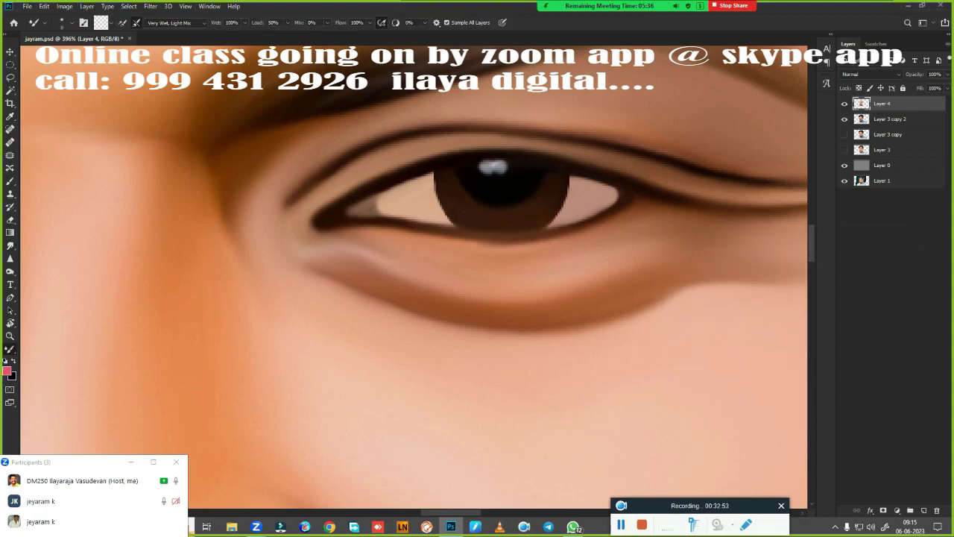
click(120, 22)
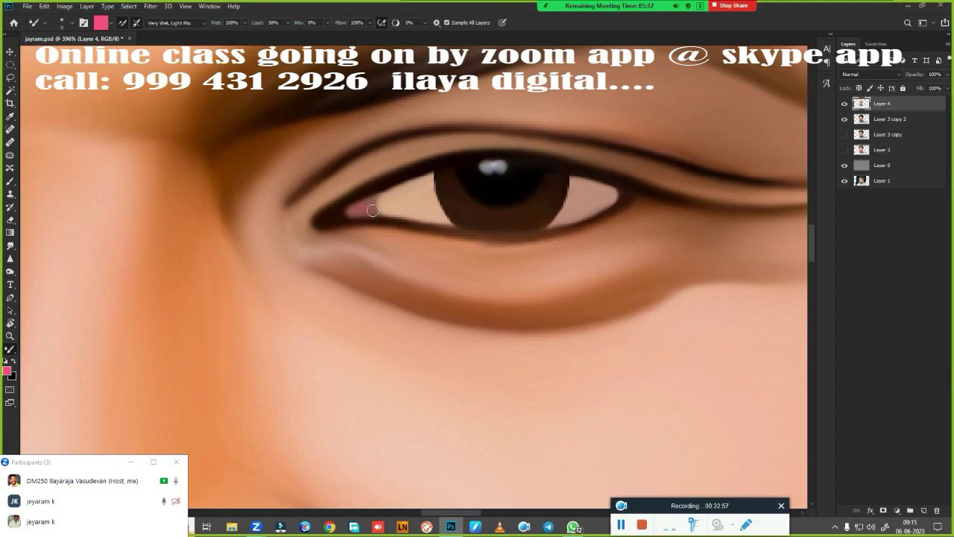
click(9, 245)
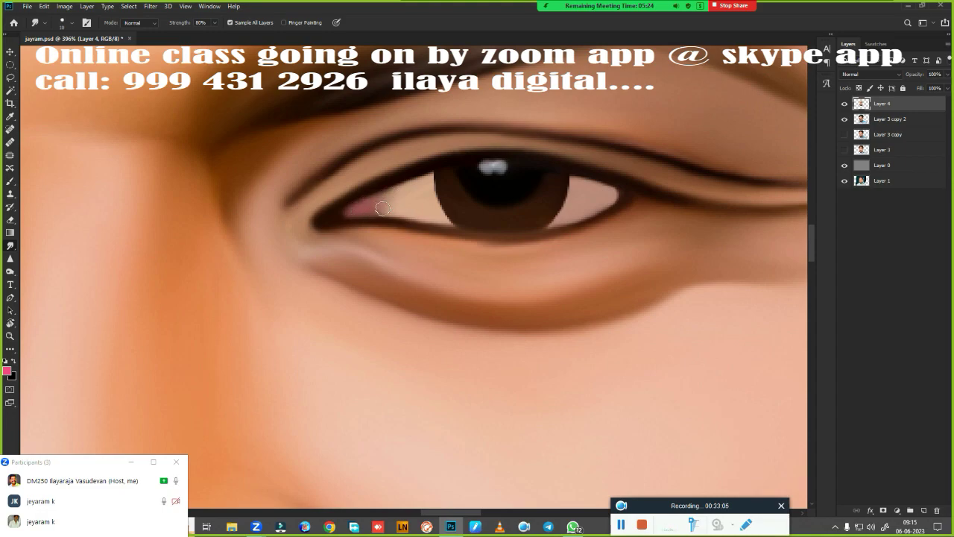
Step: Smudge the eye-white edge into the pink inner corner and zoom out to the whole face
drag(405, 199, 395, 203)
scroll(535, 347, down, 5)
scroll(505, 351, down, 5)
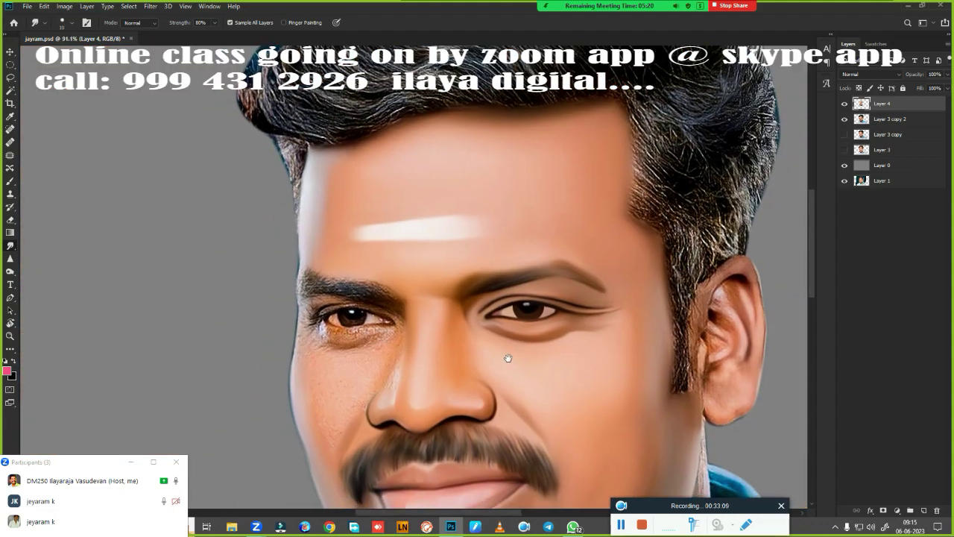
drag(505, 351, 497, 234)
scroll(484, 275, down, 2)
scroll(485, 276, up, 1)
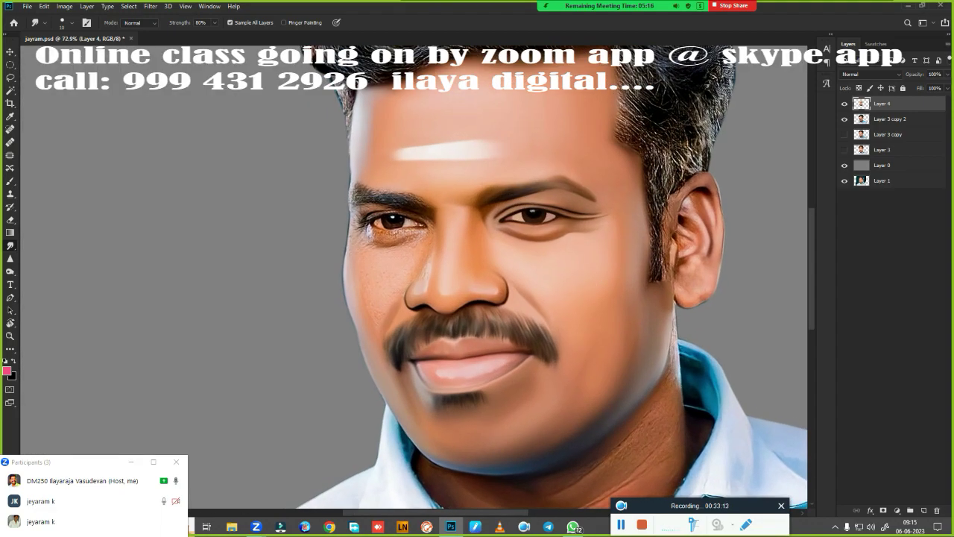
scroll(572, 293, up, 1)
Step: Hide and re-show Layer 4 to compare with the original photo, then zoom back in
click(845, 104)
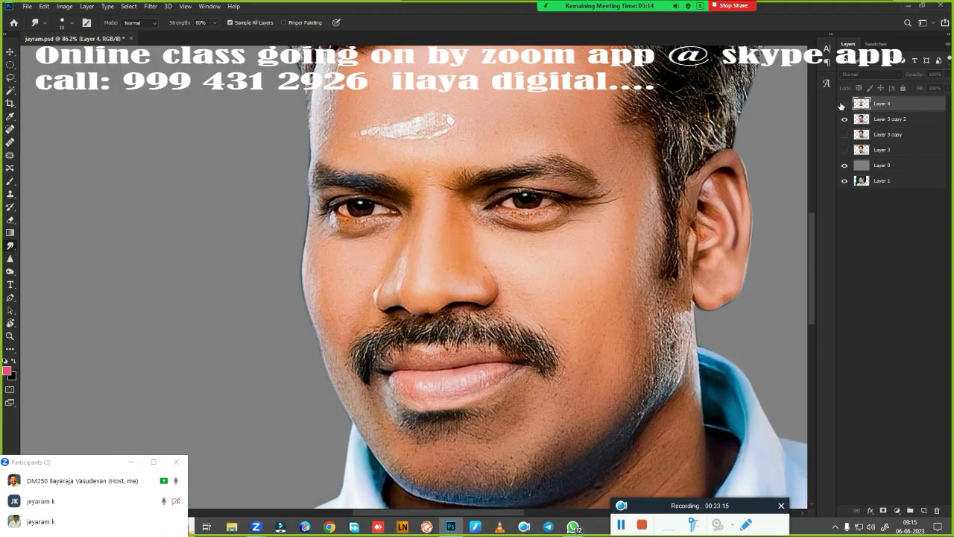
click(845, 104)
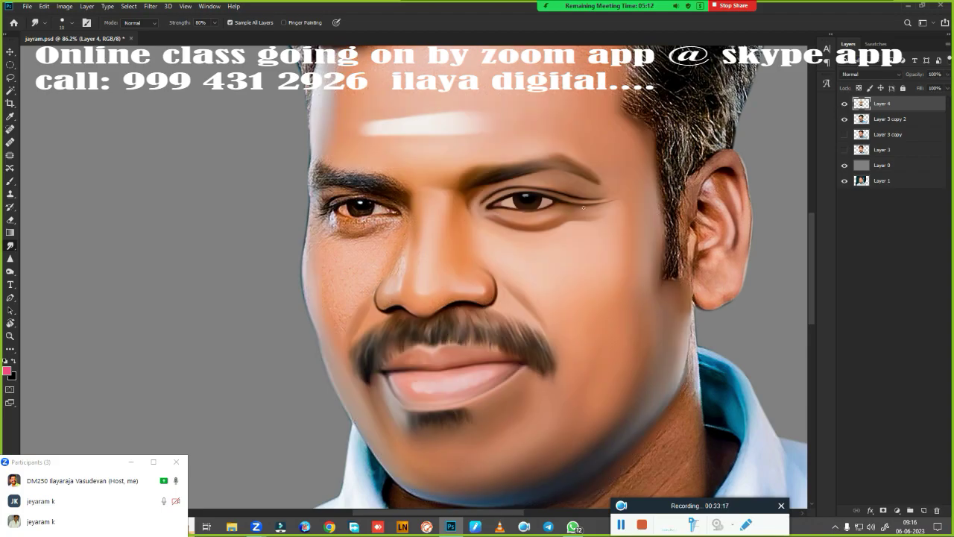
scroll(584, 207, up, 3)
scroll(586, 246, up, 2)
scroll(631, 224, up, 2)
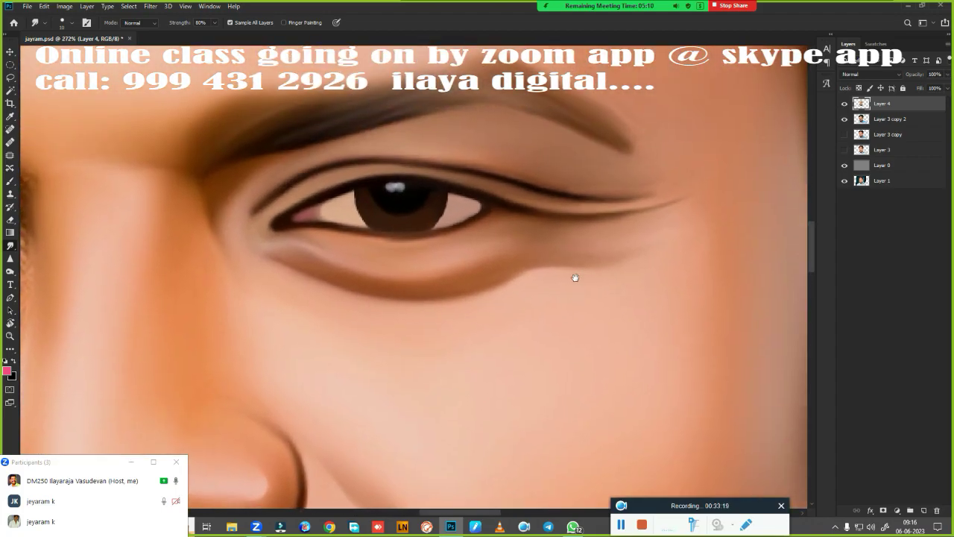
scroll(575, 291, up, 1)
scroll(585, 317, up, 1)
scroll(597, 321, up, 1)
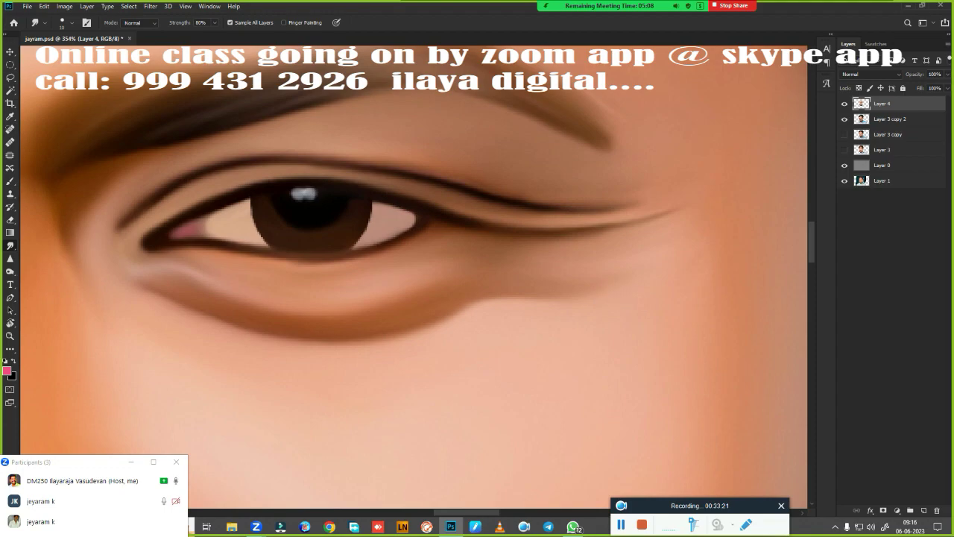
Step: Enlarge the Smudge brush and soften the crease, under-eye shadow, outer-corner and eyeliner tails into the cheek
key(bracketright)
key(bracketright)
key(bracketright)
mouse_move(671, 216)
mouse_down()
mouse_move(559, 237)
mouse_move(462, 223)
mouse_move(551, 238)
mouse_move(507, 246)
mouse_up()
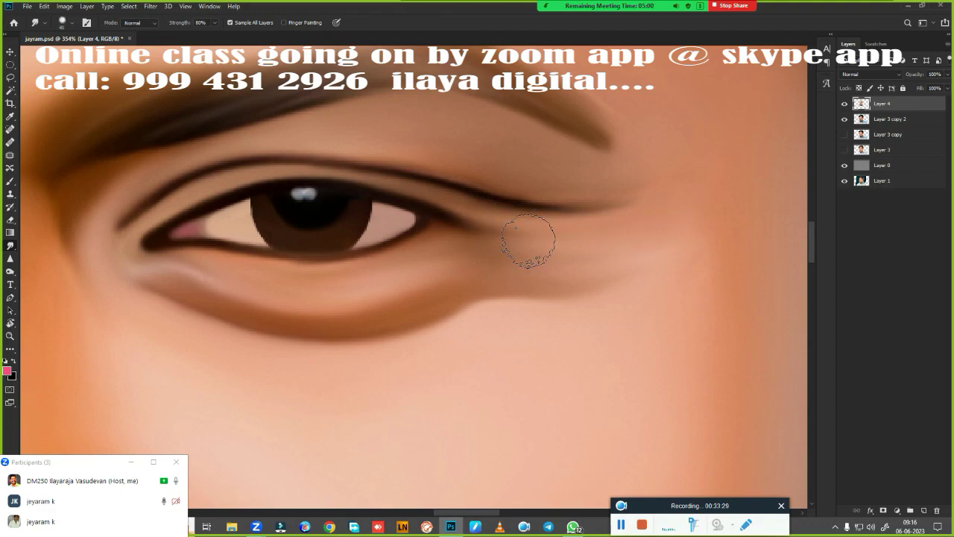
mouse_move(575, 267)
mouse_down()
mouse_move(471, 283)
mouse_move(560, 273)
mouse_move(396, 312)
mouse_move(451, 313)
mouse_up()
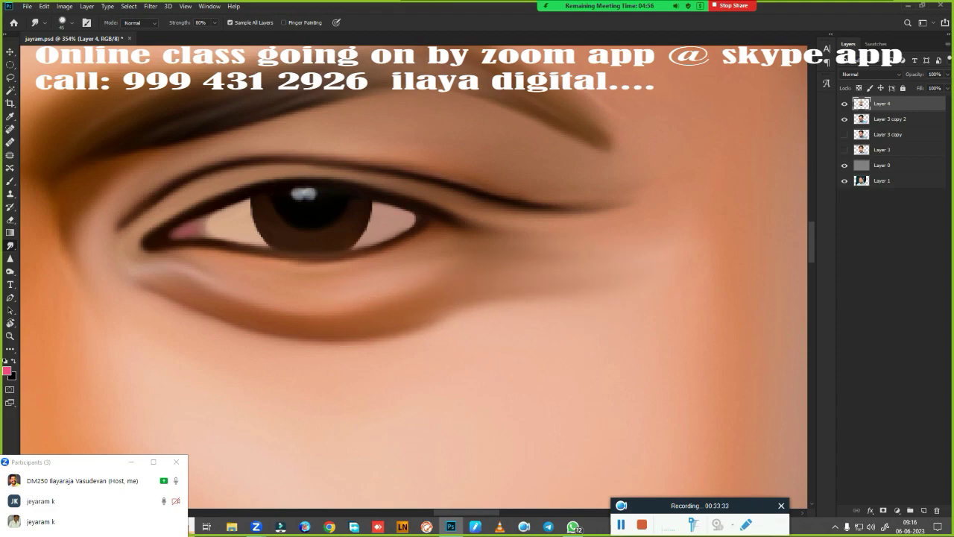
drag(517, 271, 515, 306)
mouse_move(612, 203)
mouse_down()
mouse_move(529, 166)
mouse_move(619, 194)
mouse_move(549, 196)
mouse_move(428, 164)
mouse_move(566, 246)
mouse_up()
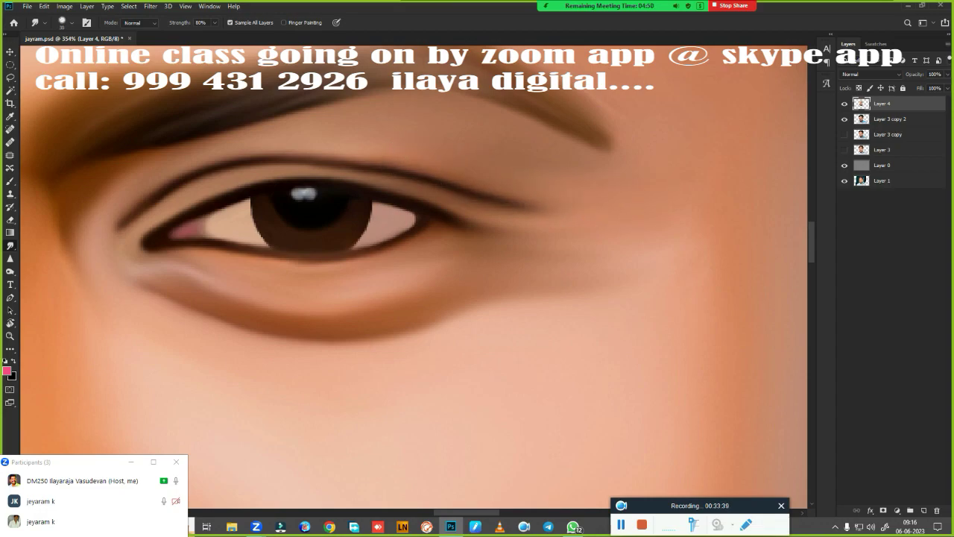
drag(434, 231, 413, 251)
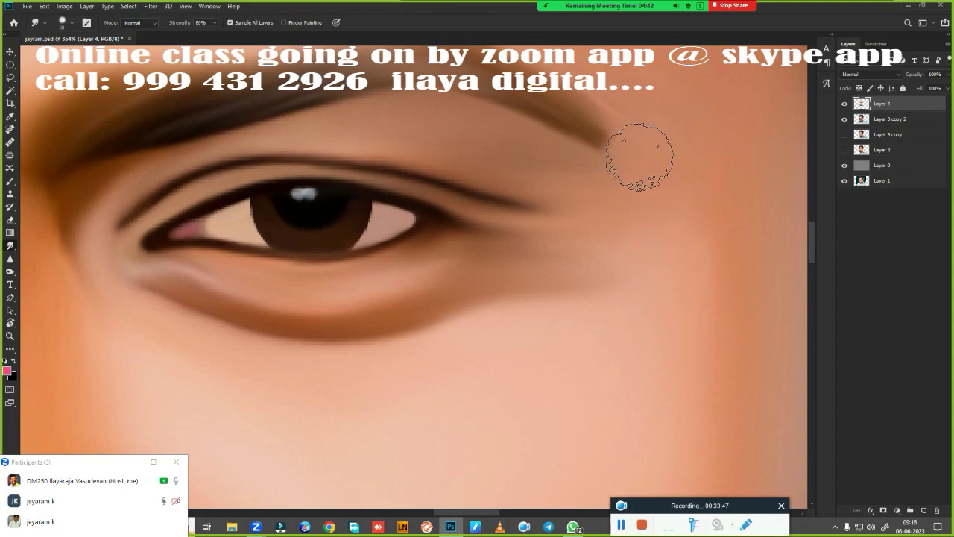
drag(567, 212, 481, 196)
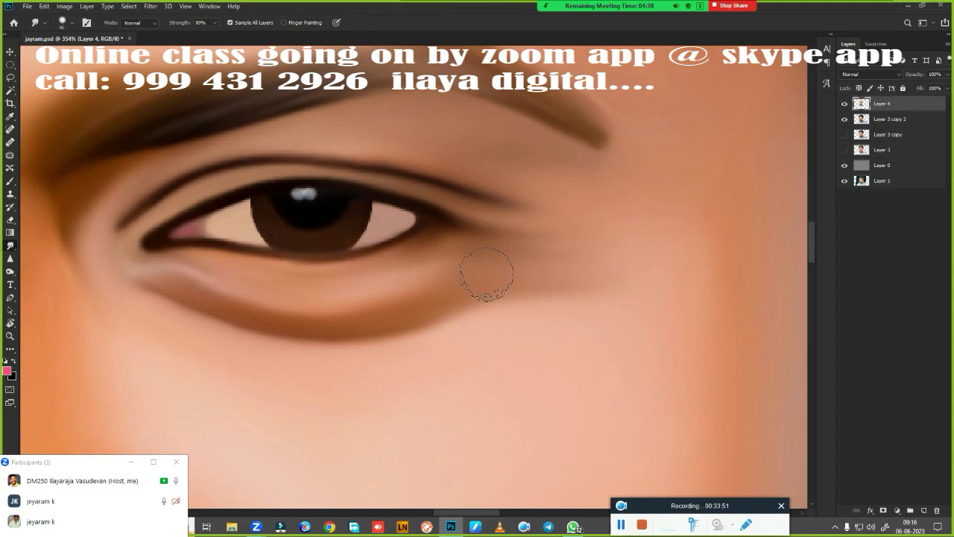
Step: Pan to the full face and soften the shadow at the outer eye corner
scroll(359, 326, down, 5)
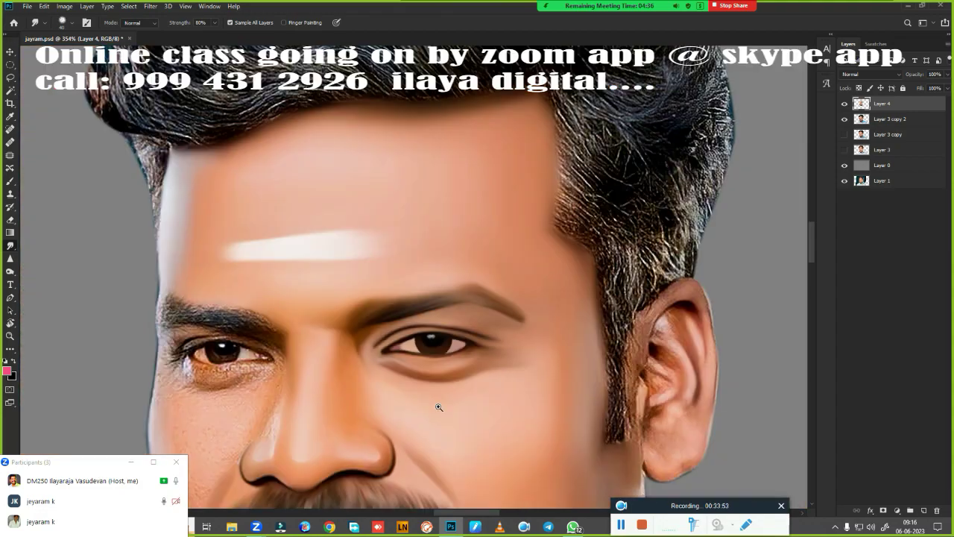
drag(437, 404, 559, 205)
drag(564, 285, 596, 319)
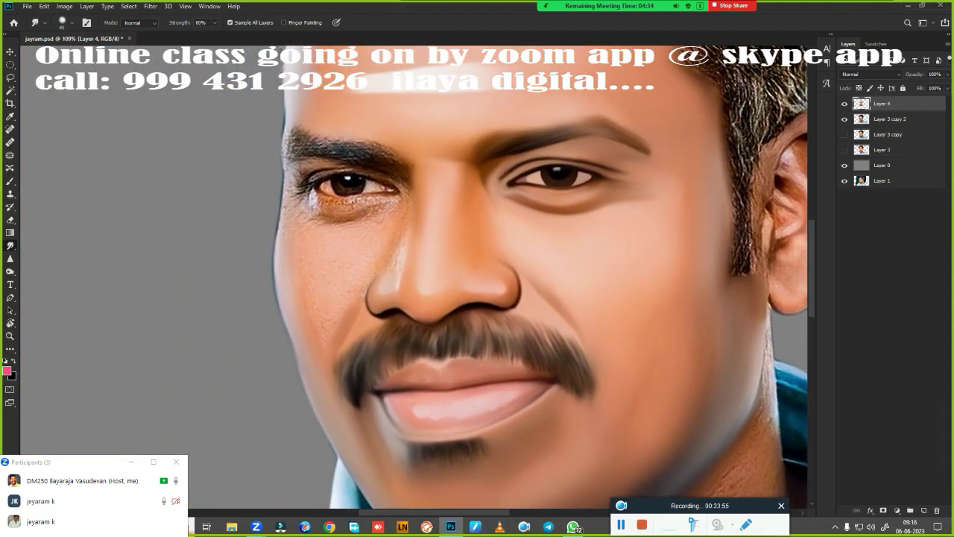
drag(624, 192, 639, 200)
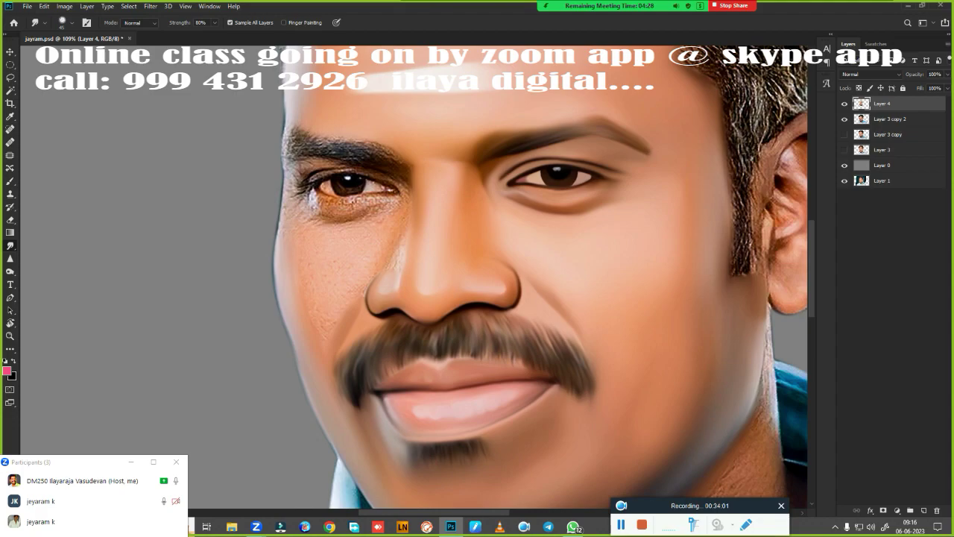
scroll(601, 344, down, 5)
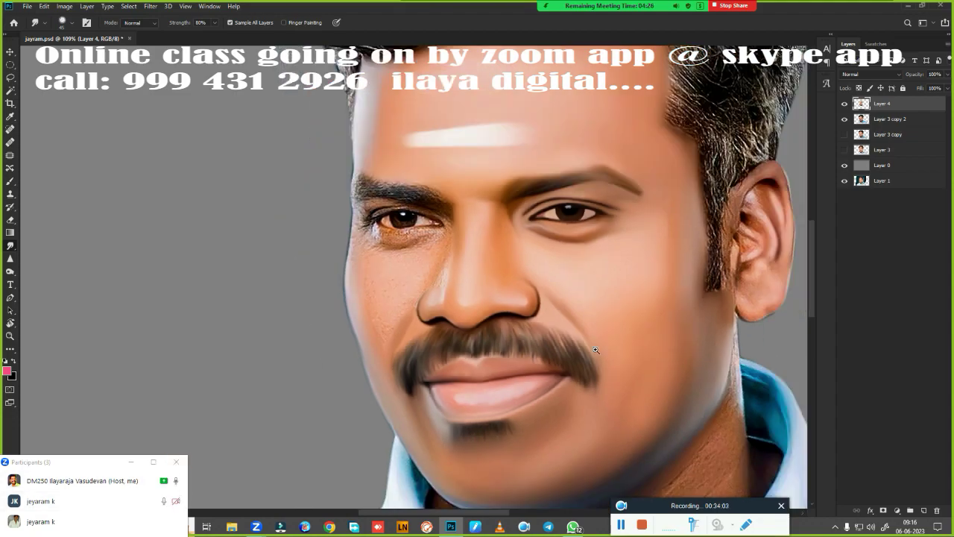
Step: Toggle Layer 4 visibility to compare before and after, then zoom into the left eye
click(845, 103)
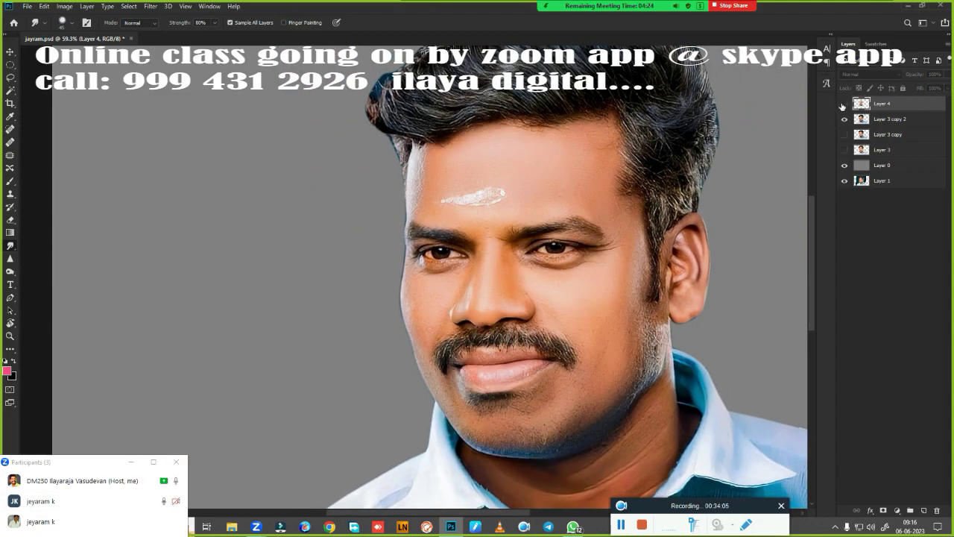
click(844, 104)
click(844, 105)
click(844, 104)
click(845, 105)
click(844, 105)
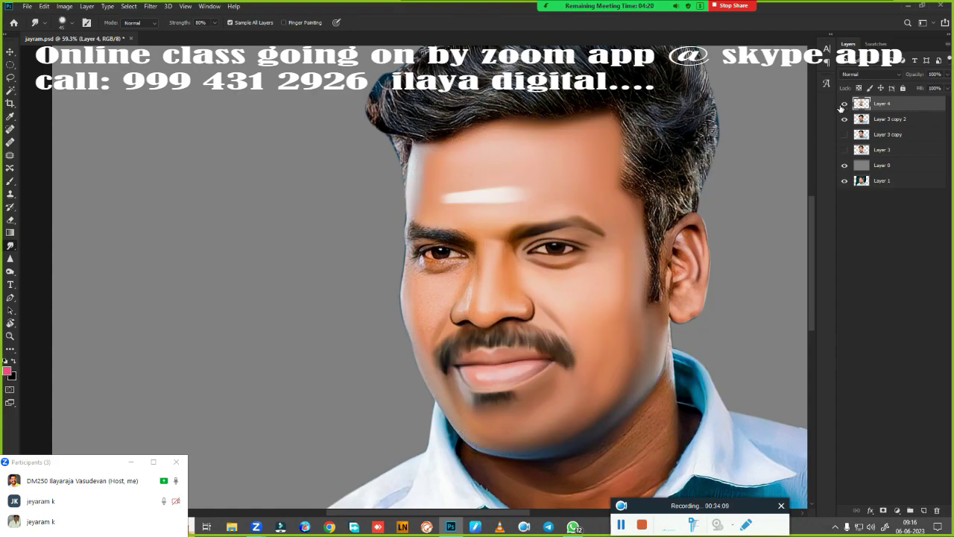
scroll(445, 264, up, 2)
scroll(445, 264, up, 2)
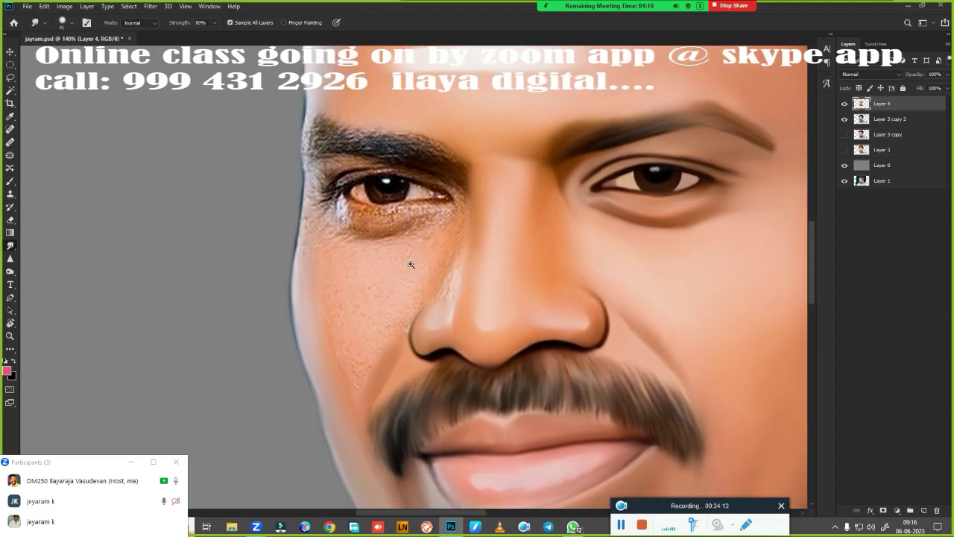
scroll(411, 264, up, 2)
scroll(441, 277, up, 2)
scroll(492, 343, down, 1)
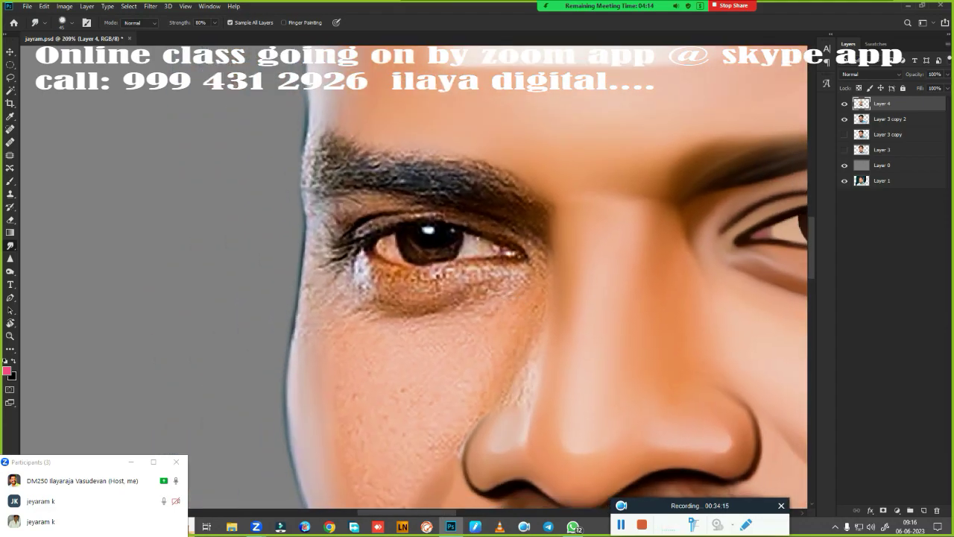
Step: Trace a closed Pen path around the left eye from brow to under-eye and make it a feathered selection
key(p)
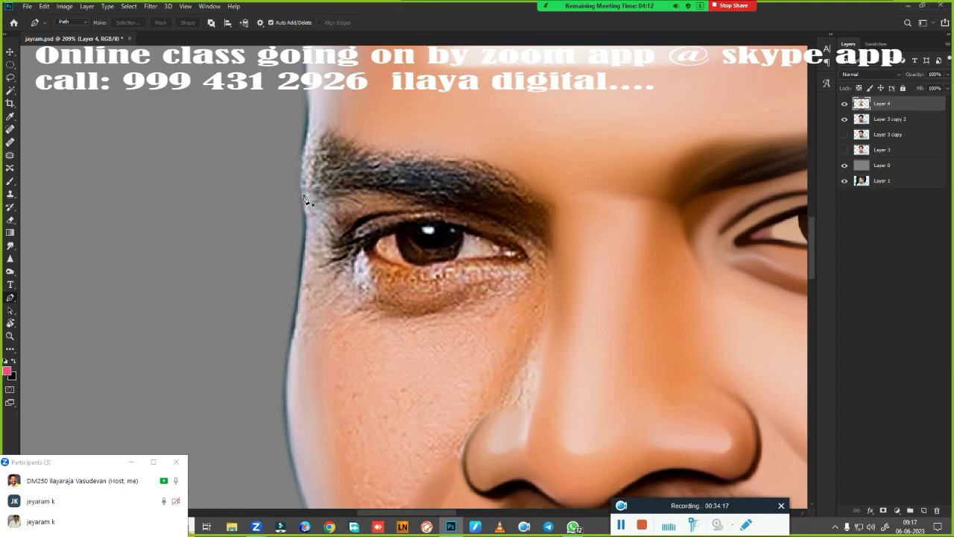
click(303, 195)
drag(386, 187, 430, 196)
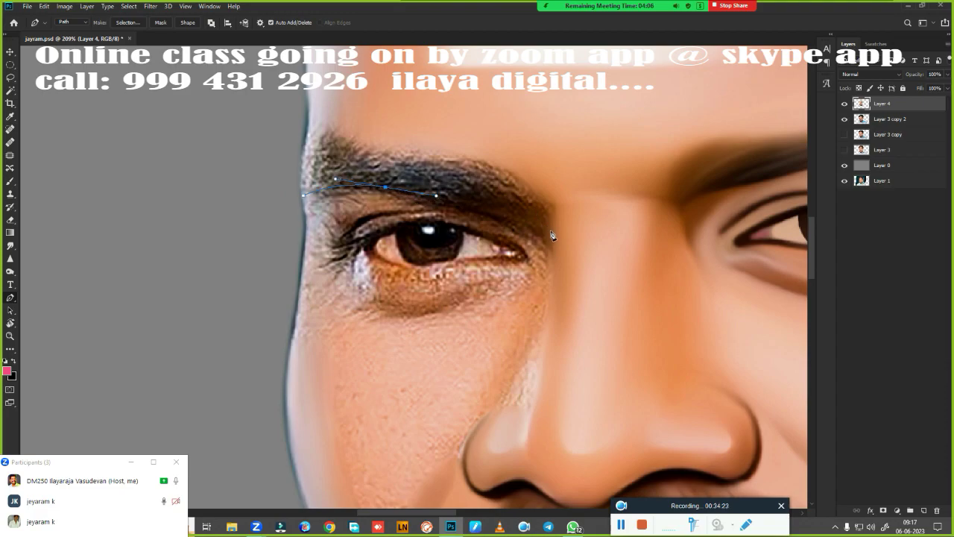
drag(549, 229, 559, 259)
drag(408, 322, 388, 320)
key(ctrl+Return)
key(shift+F6)
key(Return)
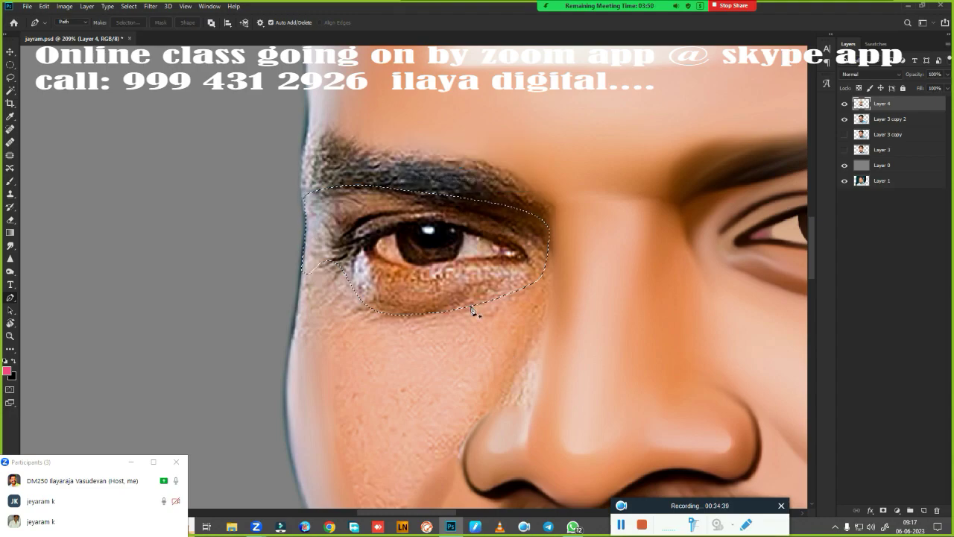
Step: Smudge the under-eye band, the outer-corner skin and the selection's left edge smooth
key(r)
scroll(466, 344, up, 3)
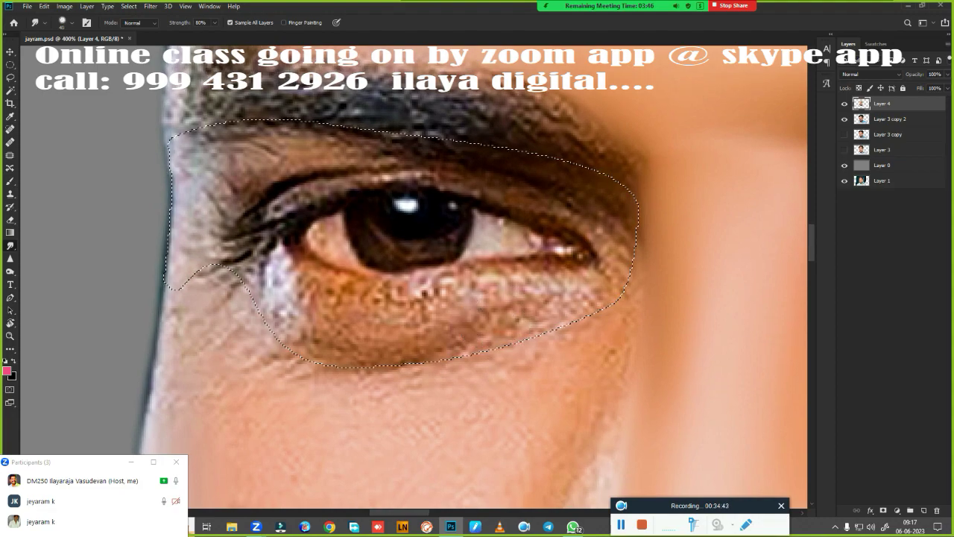
mouse_move(280, 343)
mouse_down()
mouse_move(463, 347)
mouse_move(313, 351)
mouse_move(277, 291)
mouse_move(293, 305)
mouse_move(279, 319)
mouse_move(283, 337)
mouse_up()
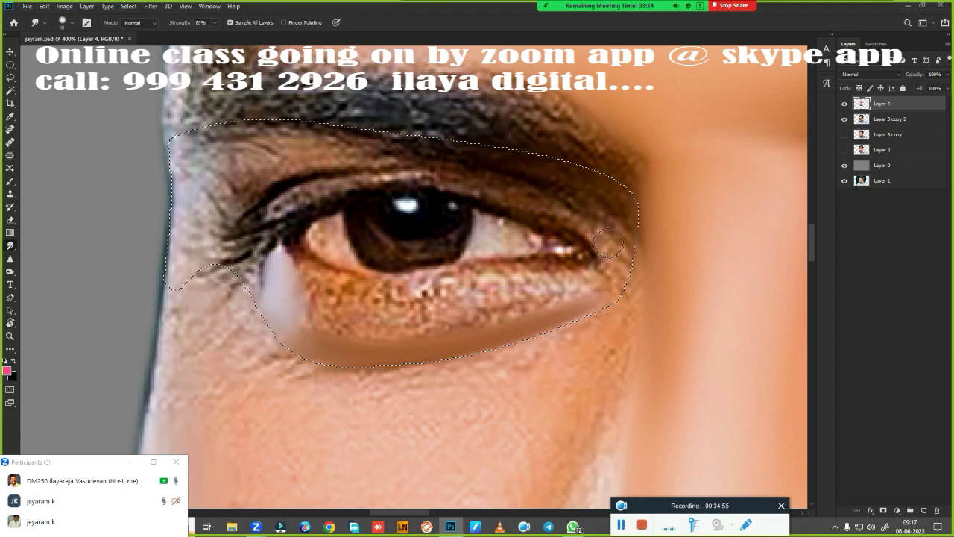
mouse_move(607, 242)
mouse_down()
mouse_move(589, 220)
mouse_move(623, 253)
mouse_move(613, 199)
mouse_move(605, 202)
mouse_up()
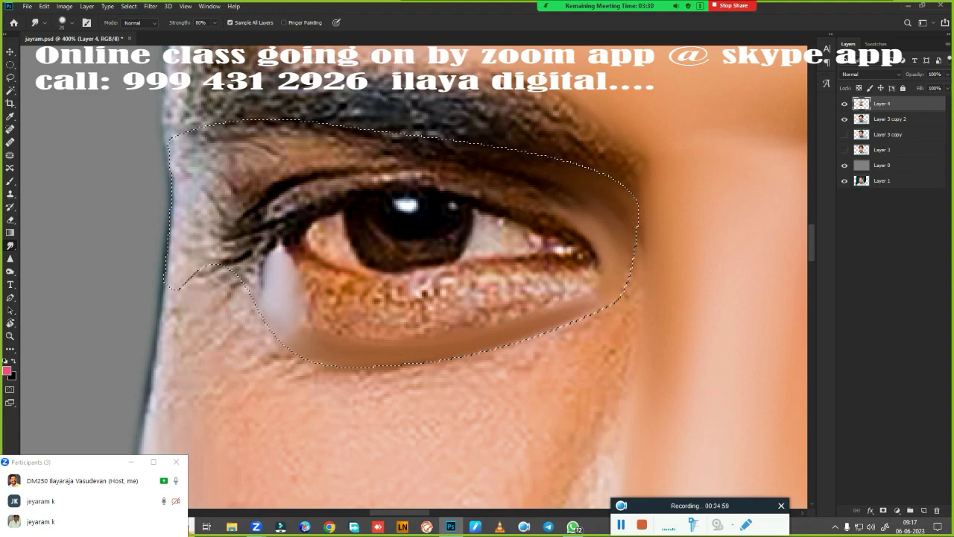
mouse_move(203, 237)
mouse_down()
mouse_move(197, 153)
mouse_move(200, 217)
mouse_move(171, 265)
mouse_up()
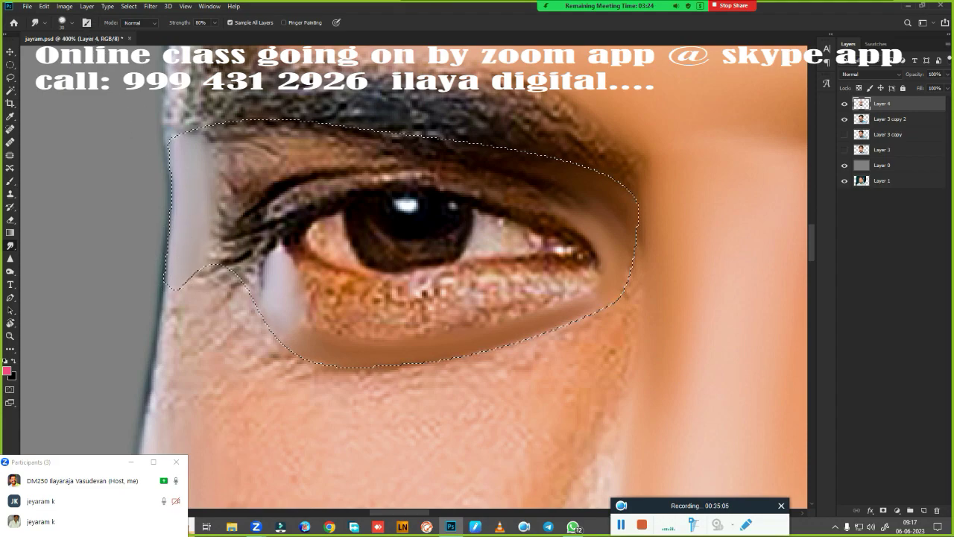
Step: Smooth the fine hairs, upper-eyelid crease, lashes and lower-left corner skin inside the selection
drag(209, 186, 199, 241)
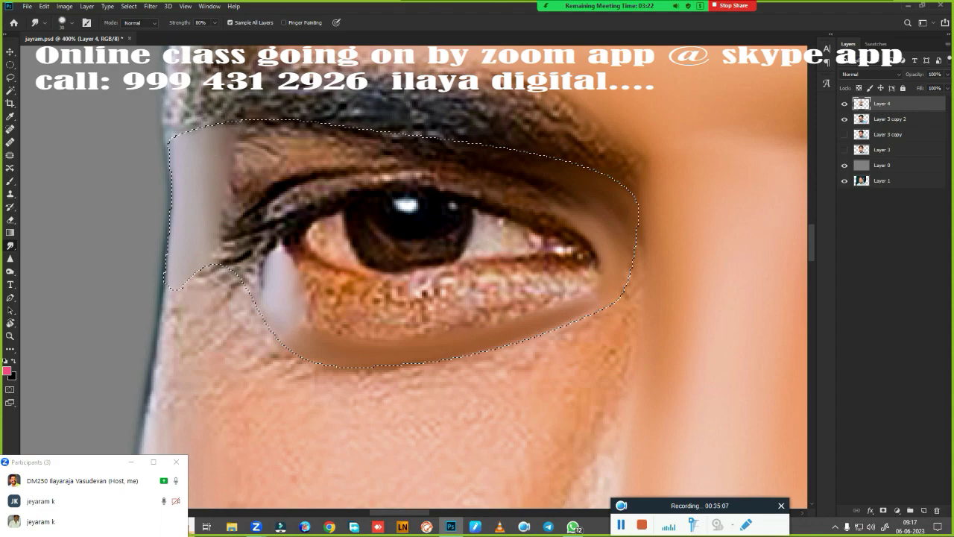
mouse_move(210, 149)
mouse_down()
mouse_move(322, 136)
mouse_move(440, 153)
mouse_move(405, 128)
mouse_move(561, 182)
mouse_up()
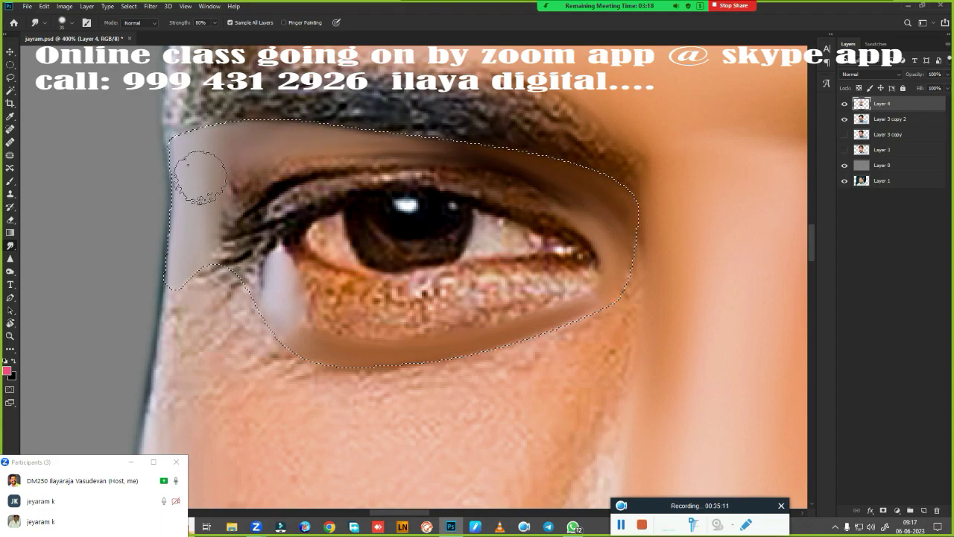
drag(407, 126, 617, 222)
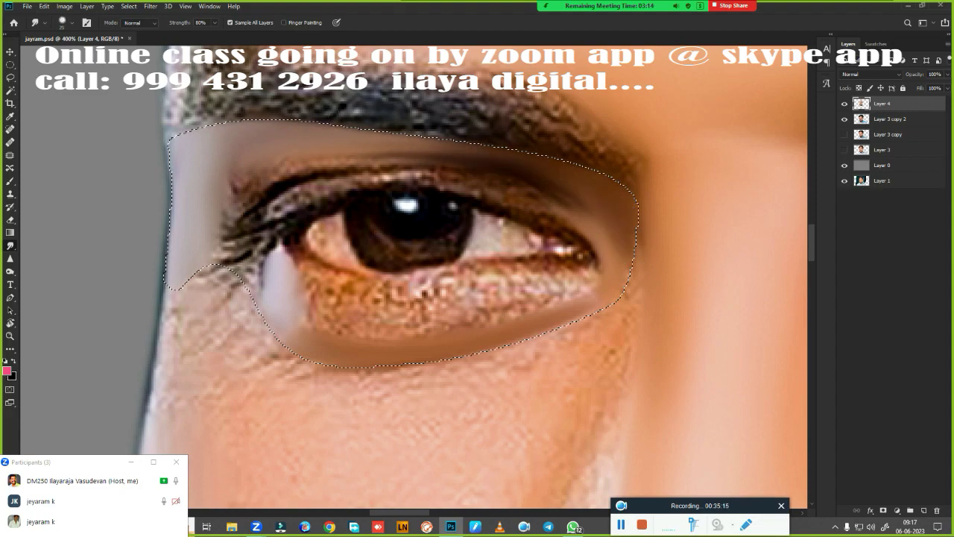
drag(313, 154, 440, 153)
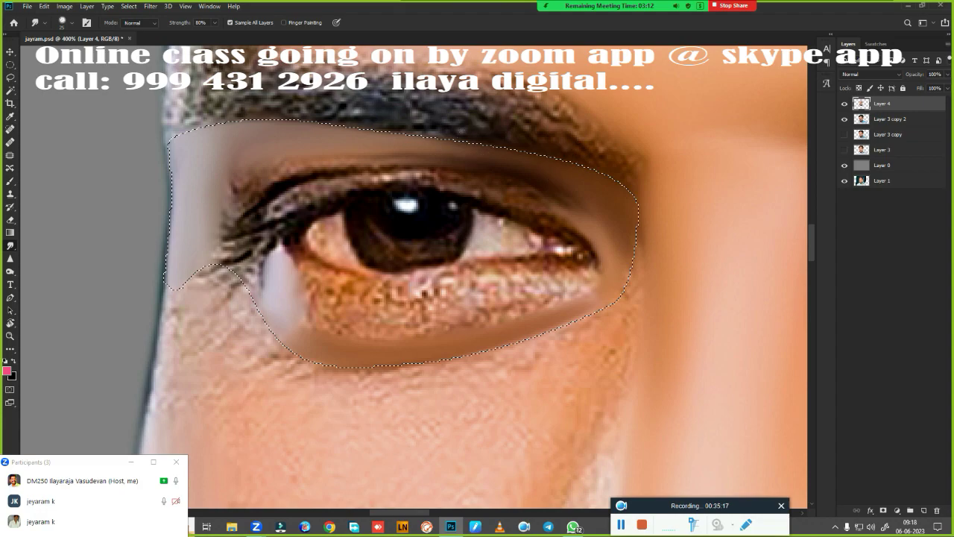
mouse_move(231, 200)
mouse_down()
mouse_move(274, 172)
mouse_move(609, 221)
mouse_up()
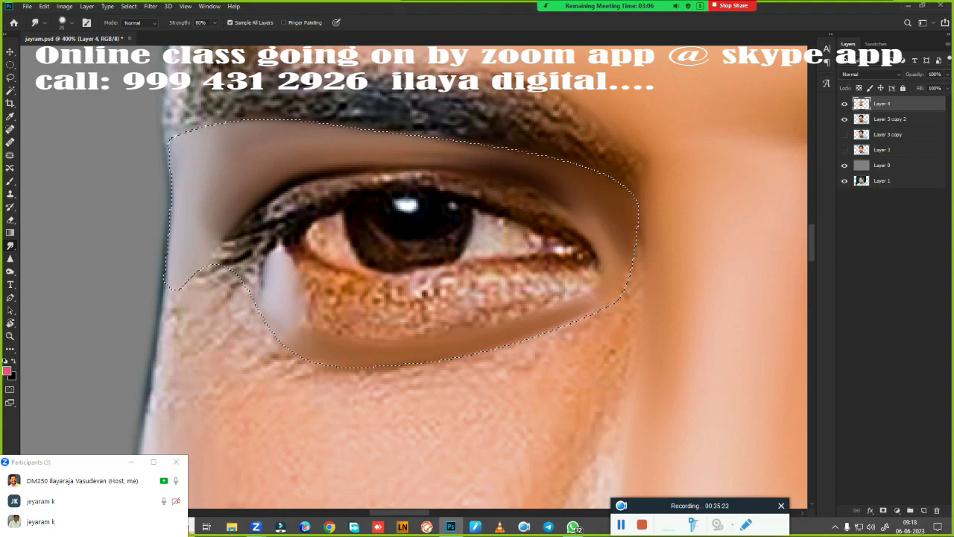
drag(227, 216, 201, 253)
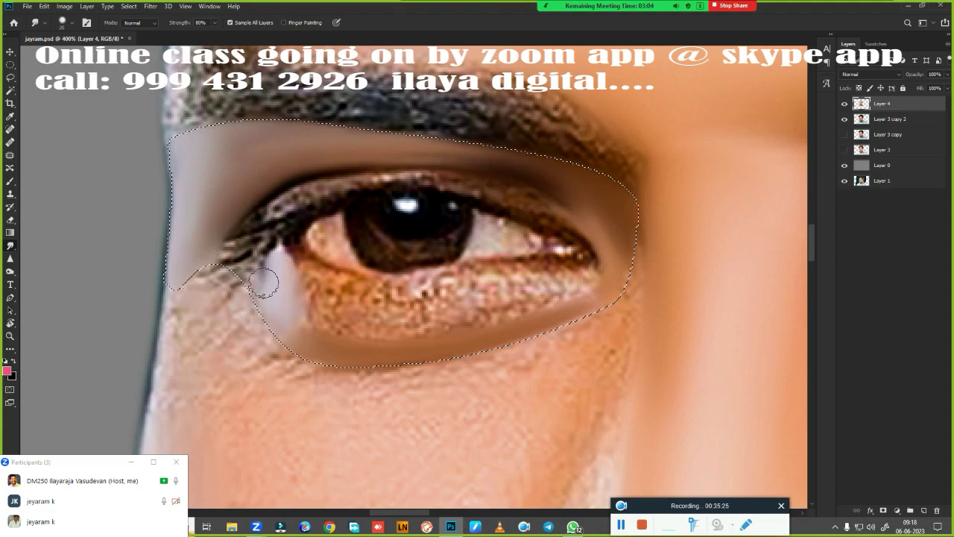
mouse_move(265, 284)
mouse_down()
mouse_move(244, 284)
mouse_move(269, 284)
mouse_up()
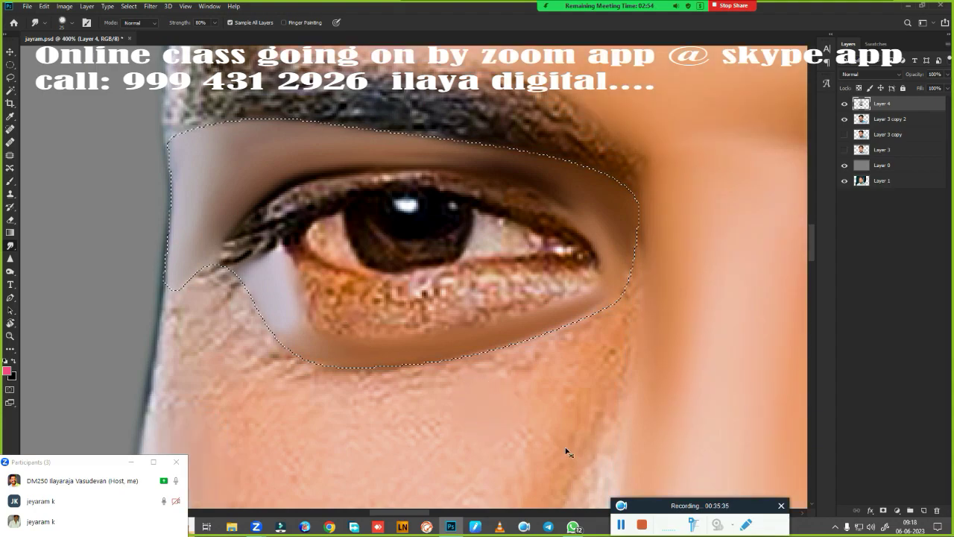
scroll(485, 366, up, 1)
Step: Smear the eyebrow hairs inside the selection into soft, even strokes
scroll(422, 283, up, 2)
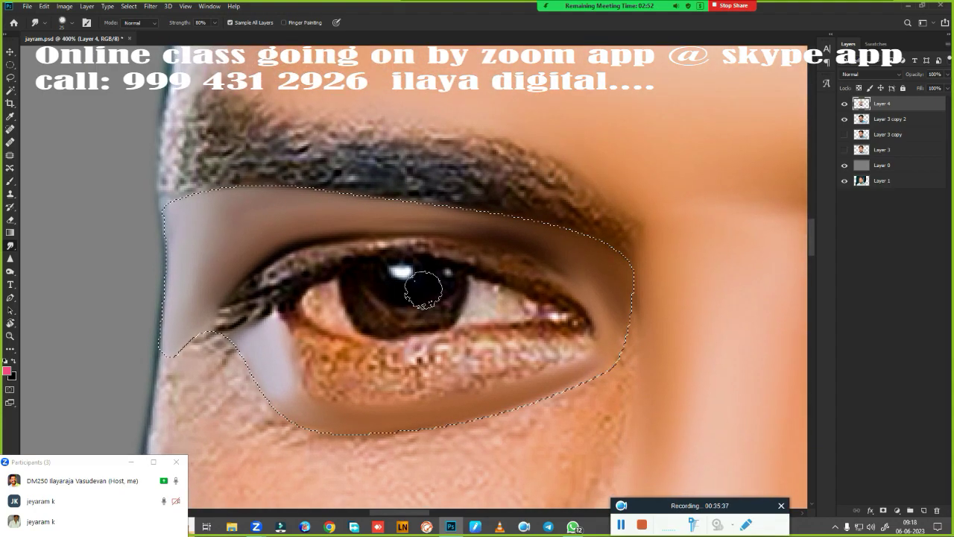
mouse_move(191, 160)
mouse_down()
mouse_move(168, 190)
mouse_move(213, 161)
mouse_move(216, 190)
mouse_move(298, 171)
mouse_move(555, 203)
mouse_move(601, 234)
mouse_move(220, 195)
mouse_up()
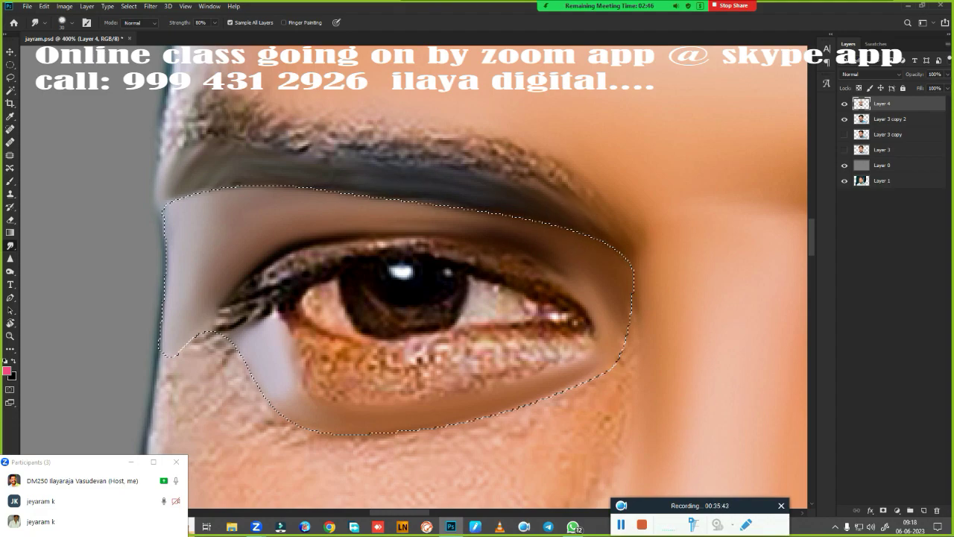
scroll(194, 190, up, 3)
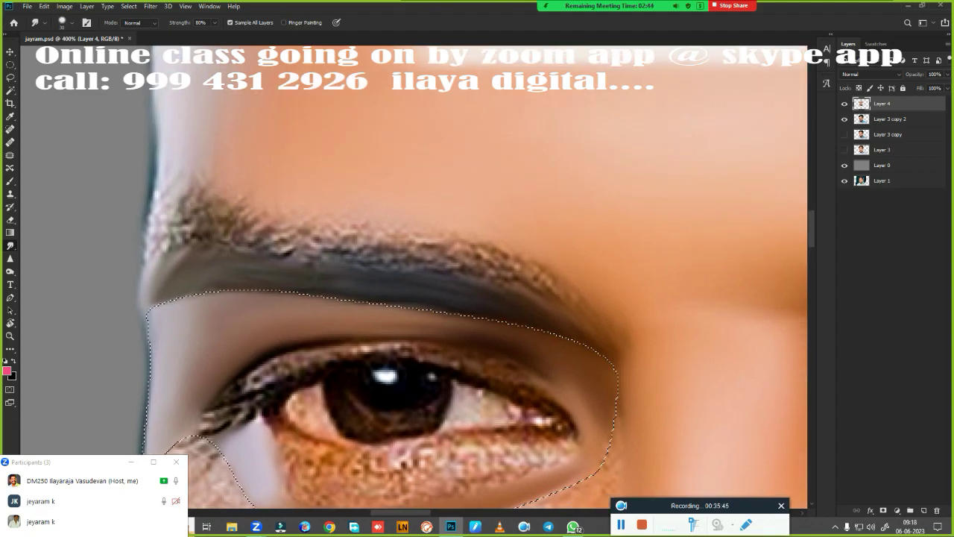
mouse_move(166, 196)
mouse_down()
mouse_move(204, 181)
mouse_move(283, 206)
mouse_move(253, 220)
mouse_move(357, 235)
mouse_move(383, 260)
mouse_move(550, 277)
mouse_move(562, 248)
mouse_move(464, 277)
mouse_move(464, 290)
mouse_up()
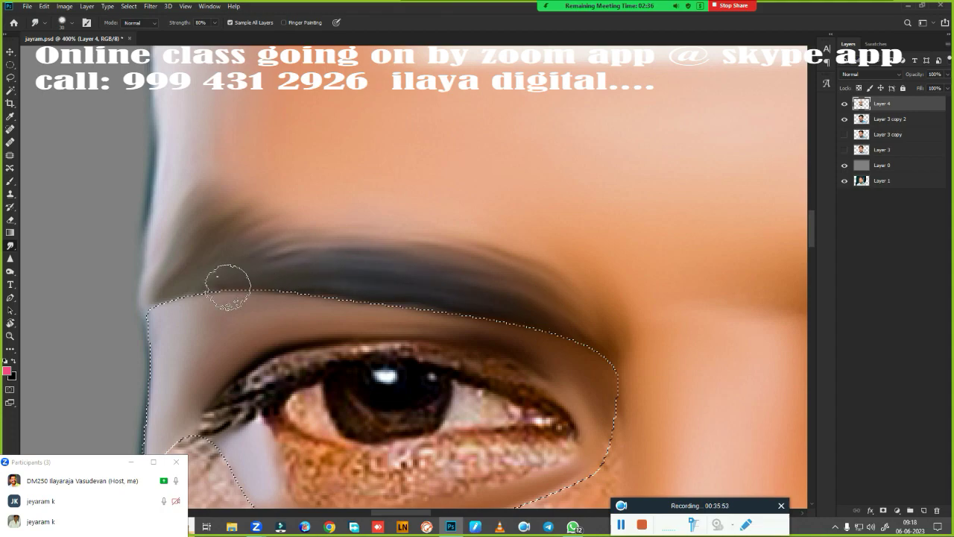
drag(228, 283, 225, 283)
drag(230, 238, 207, 203)
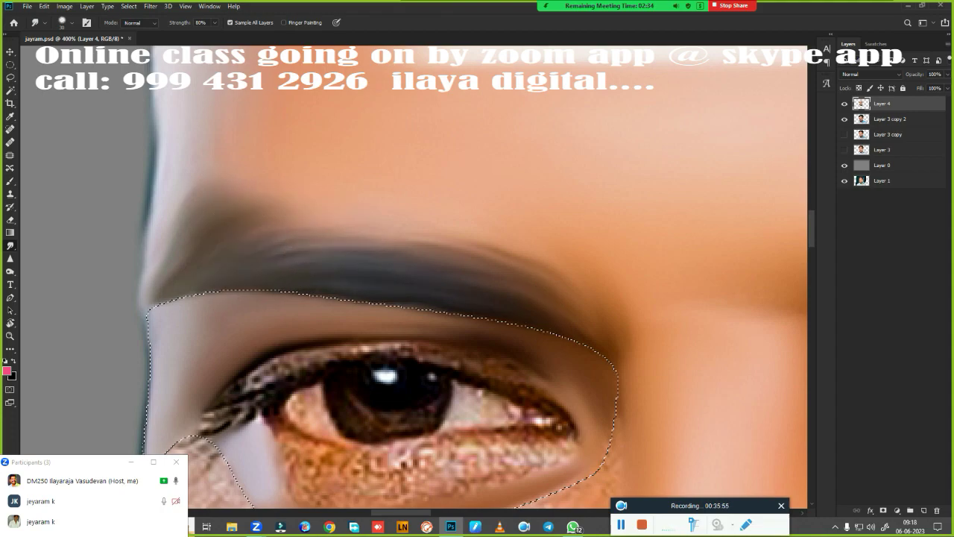
drag(397, 252, 538, 298)
mouse_move(328, 243)
mouse_down()
mouse_move(337, 277)
mouse_move(474, 320)
mouse_up()
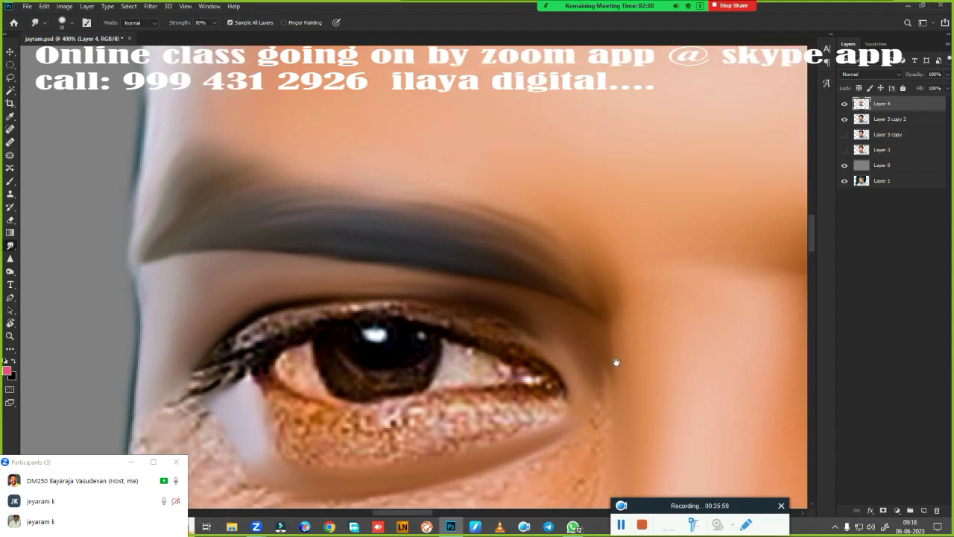
Step: Smooth the skin along the lower under-eye edge, then deselect with Ctrl+D
scroll(618, 362, down, 3)
scroll(558, 228, down, 1)
scroll(619, 288, down, 2)
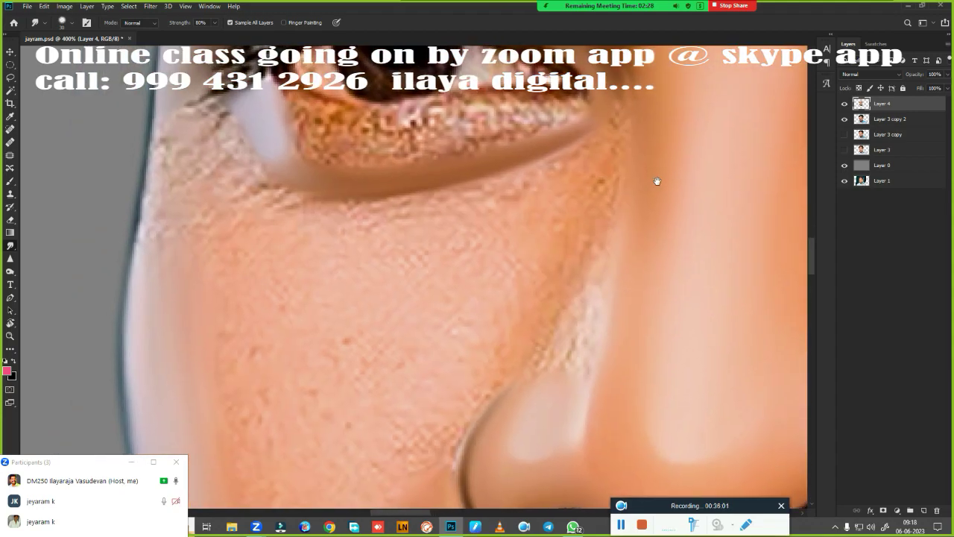
scroll(529, 303, up, 2)
scroll(513, 358, up, 2)
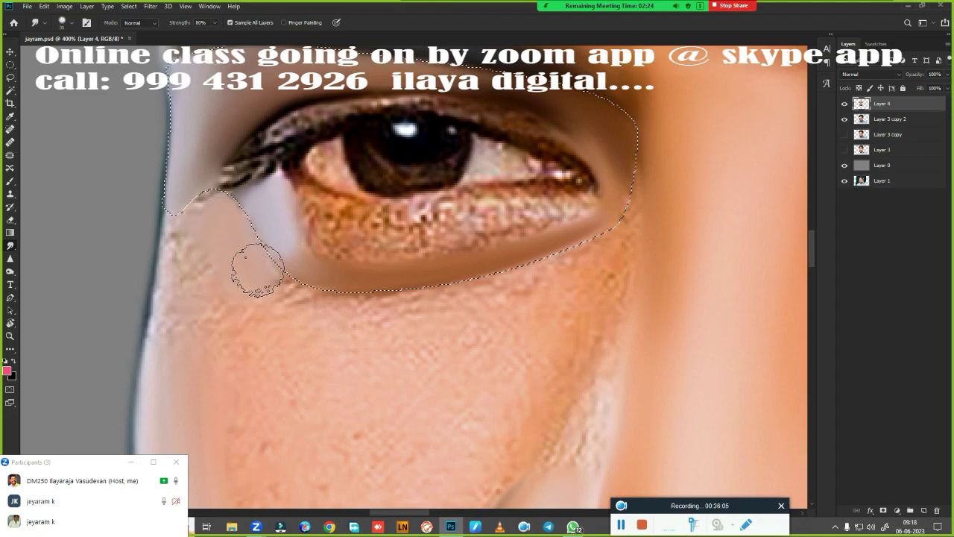
mouse_move(256, 266)
mouse_down()
mouse_move(187, 251)
mouse_move(181, 304)
mouse_up()
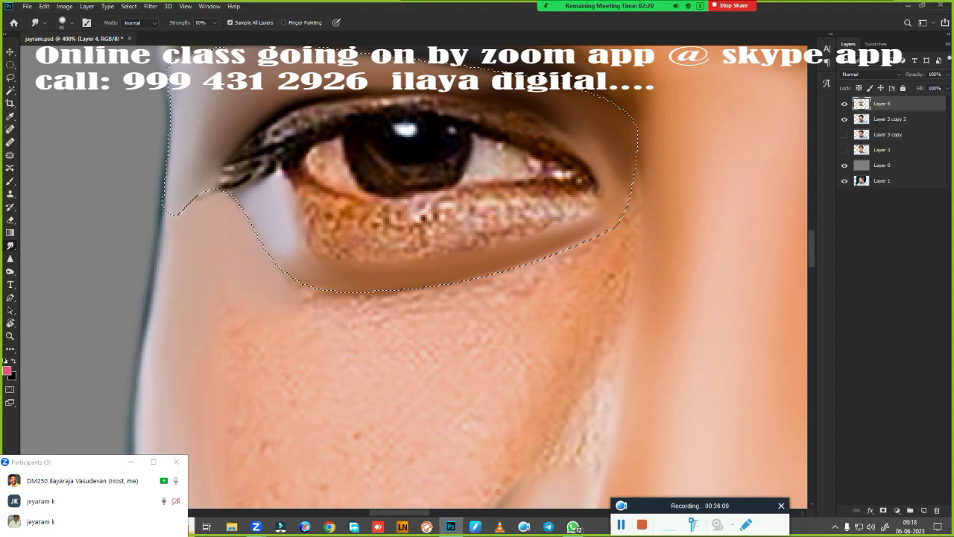
mouse_move(275, 289)
mouse_down()
mouse_move(478, 298)
mouse_move(337, 313)
mouse_up()
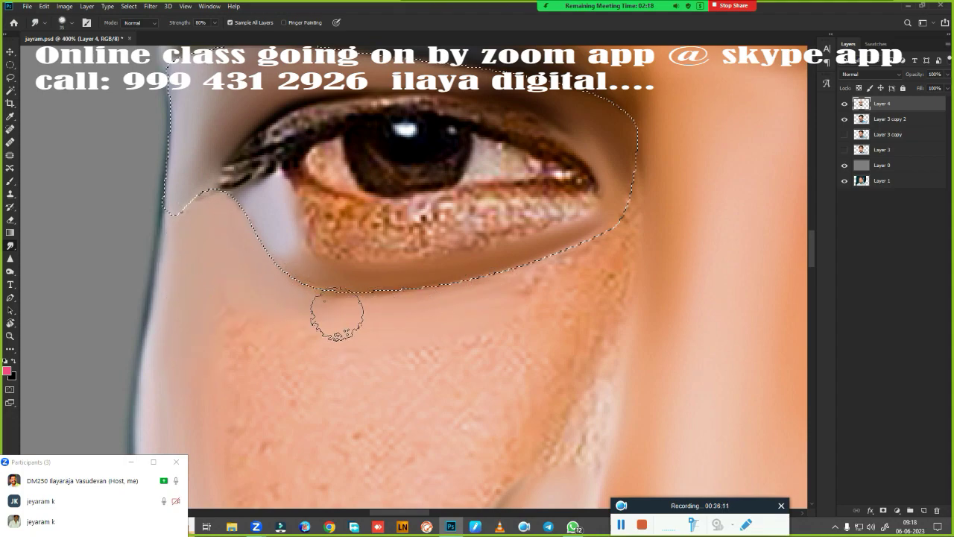
drag(328, 268, 518, 273)
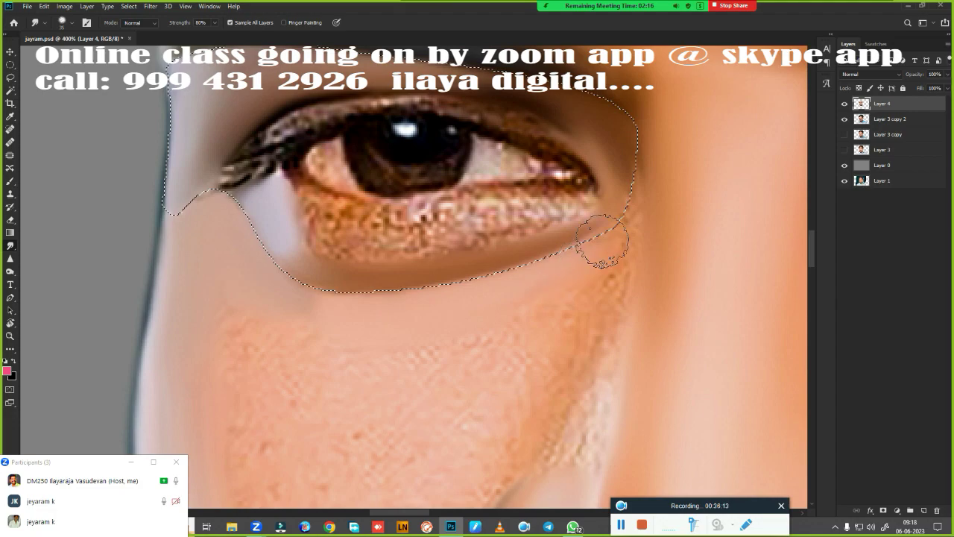
drag(602, 241, 624, 202)
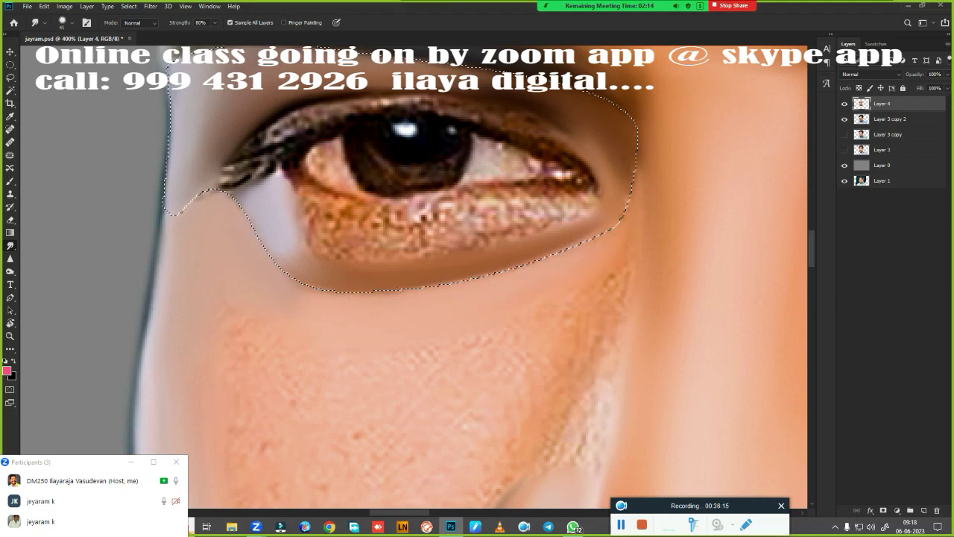
key(ctrl+d)
Step: Scrub the freckles off the left cheek and the speckled skin along the nose side
scroll(444, 380, down, 5)
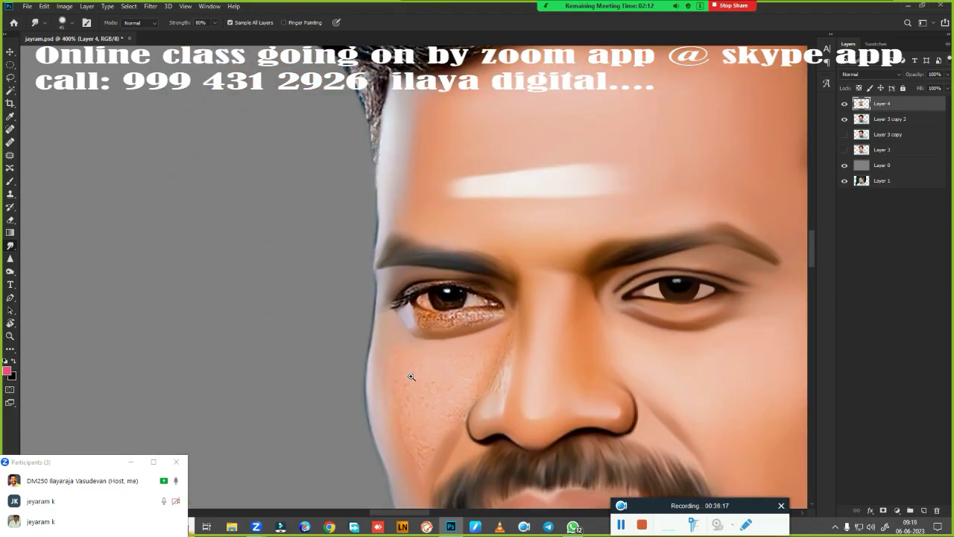
scroll(425, 234, up, 2)
scroll(467, 229, up, 2)
scroll(467, 229, down, 2)
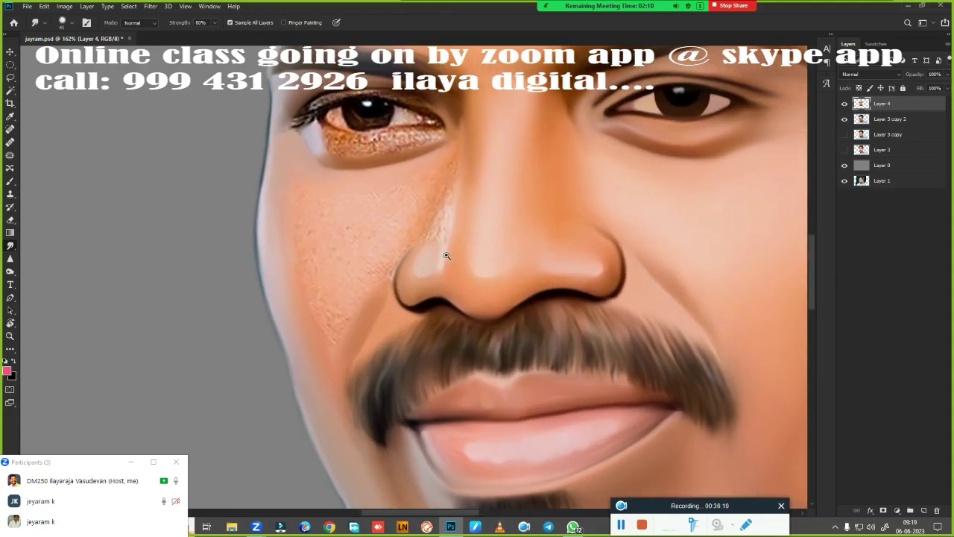
scroll(443, 260, up, 3)
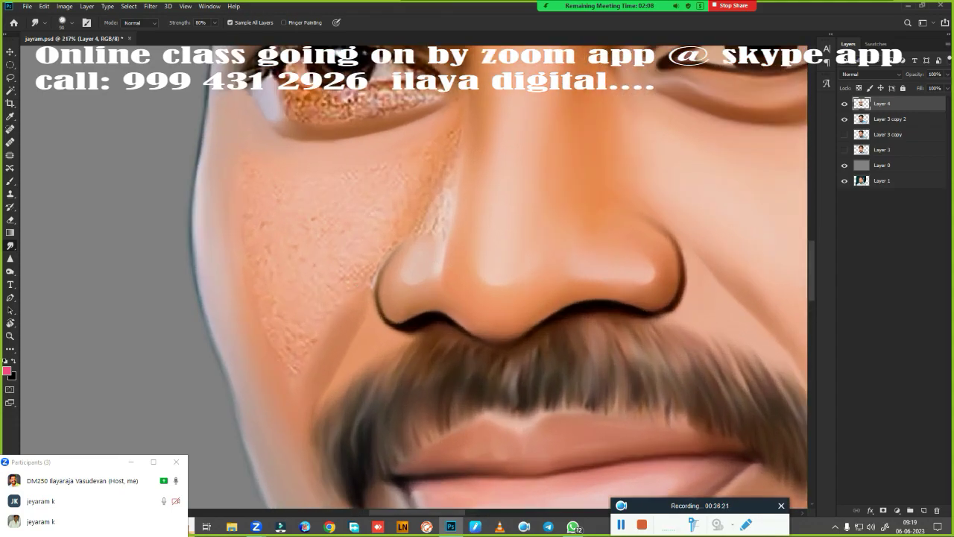
drag(256, 202, 240, 191)
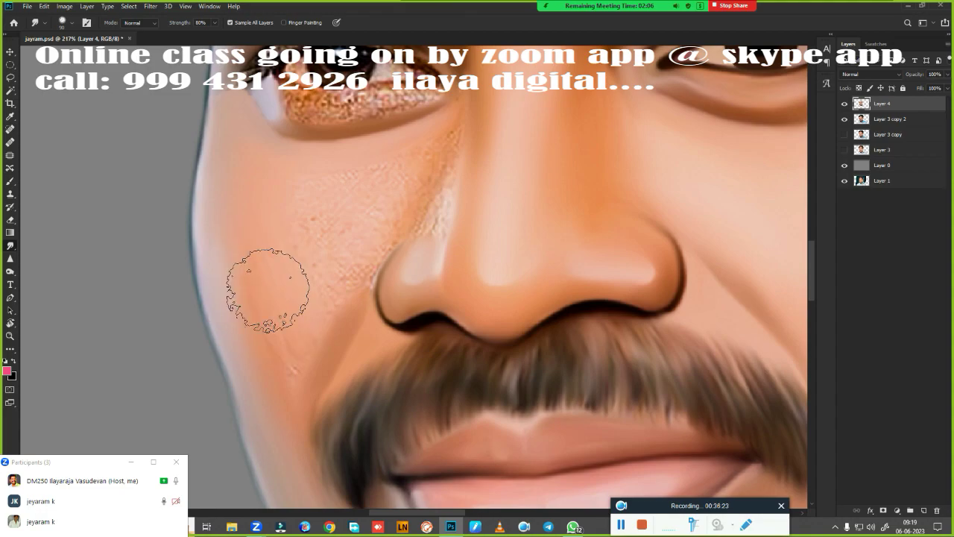
mouse_move(268, 290)
mouse_down()
mouse_move(264, 231)
mouse_move(313, 304)
mouse_move(305, 320)
mouse_move(232, 284)
mouse_move(316, 341)
mouse_move(296, 372)
mouse_move(309, 351)
mouse_move(271, 373)
mouse_move(234, 231)
mouse_move(296, 320)
mouse_move(240, 304)
mouse_move(267, 329)
mouse_up()
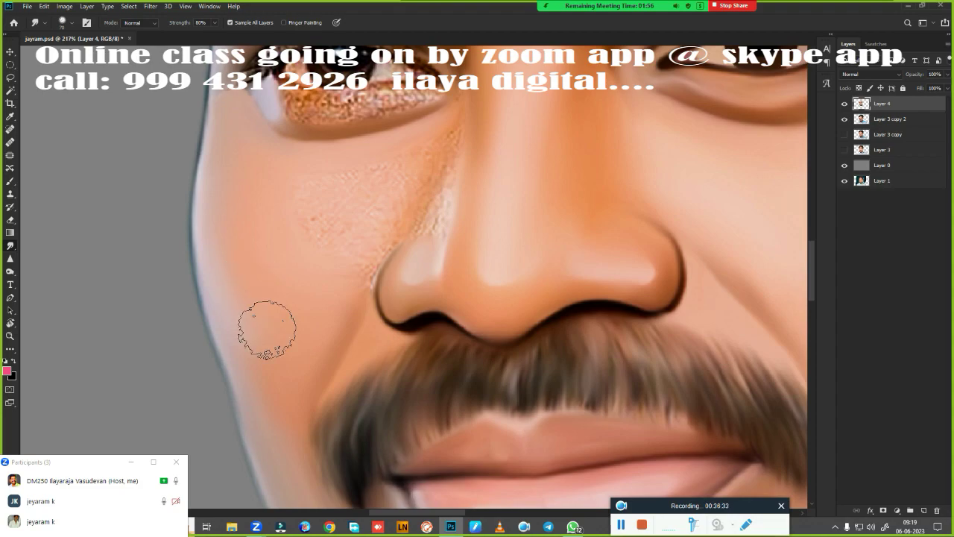
drag(395, 224, 337, 313)
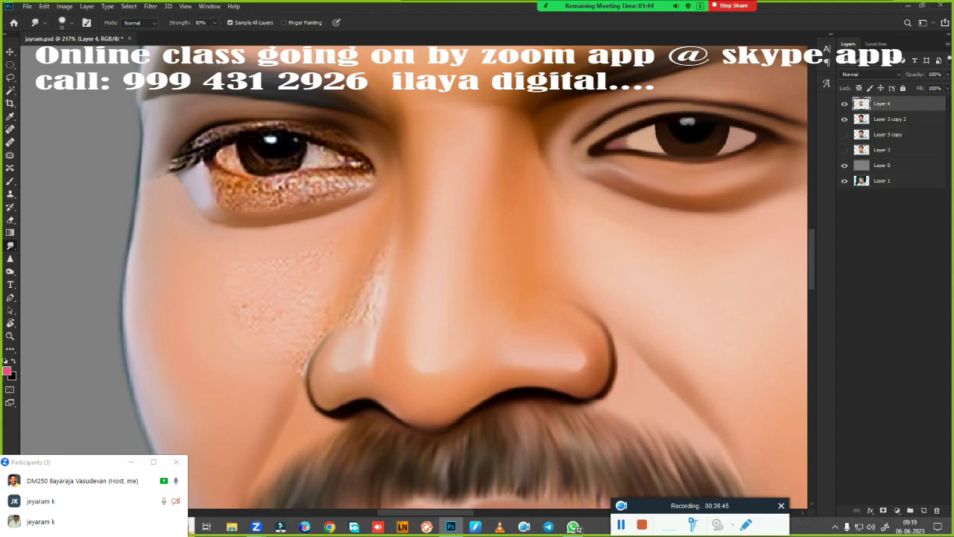
drag(213, 309, 234, 308)
drag(324, 290, 273, 358)
scroll(604, 347, down, 10)
Step: Save the portrait with Ctrl+S and zoom in on the nose
scroll(654, 347, up, 3)
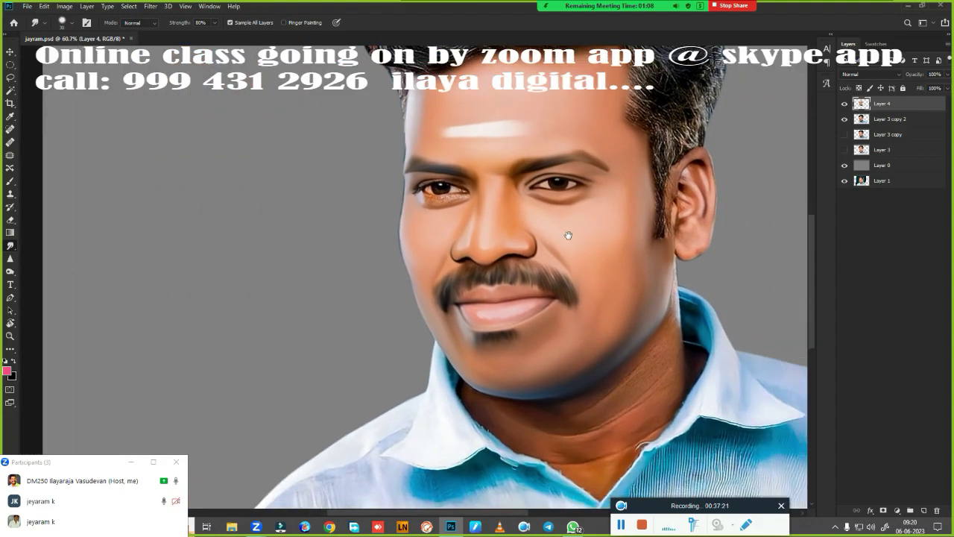
key(ctrl+s)
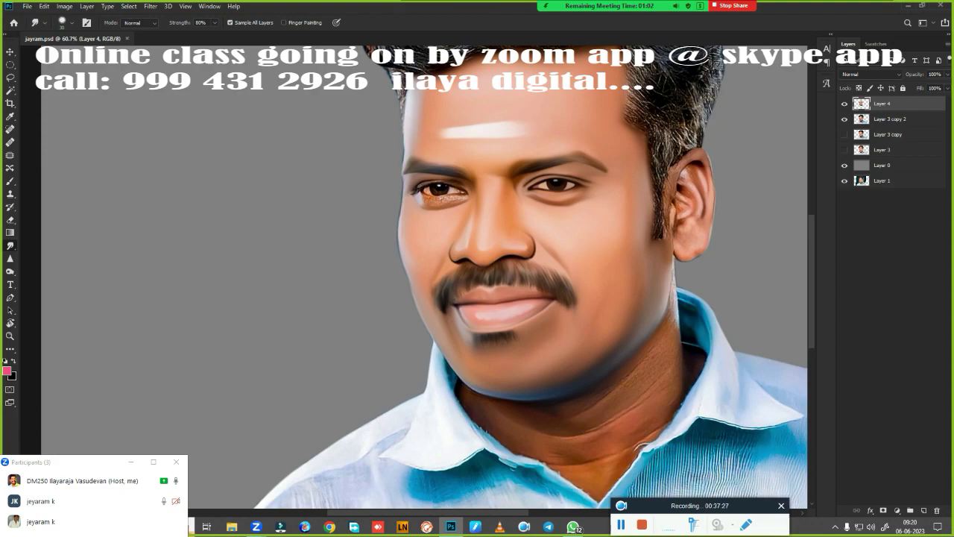
scroll(484, 296, up, 2)
scroll(511, 316, up, 2)
scroll(529, 320, up, 1)
scroll(484, 327, up, 1)
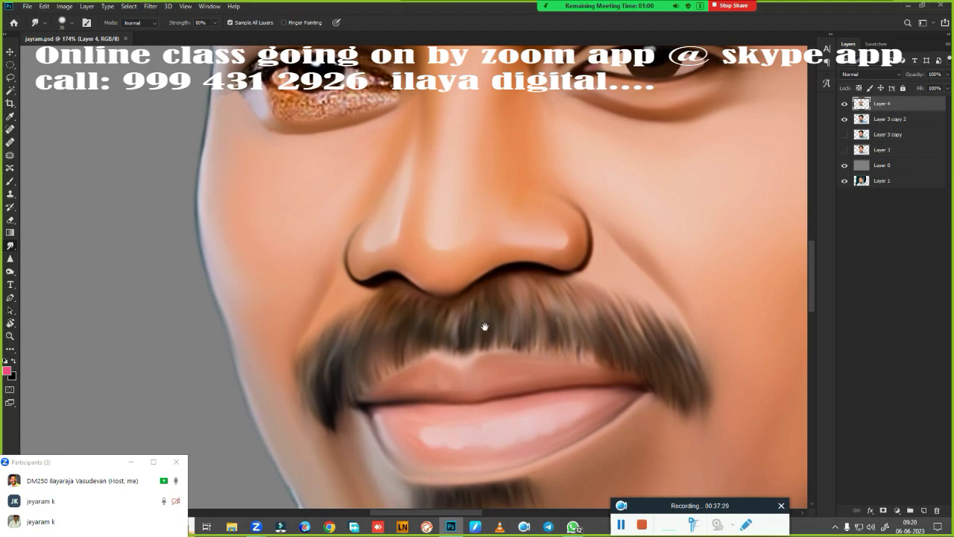
drag(484, 327, 463, 389)
scroll(533, 363, up, 2)
scroll(552, 345, up, 1)
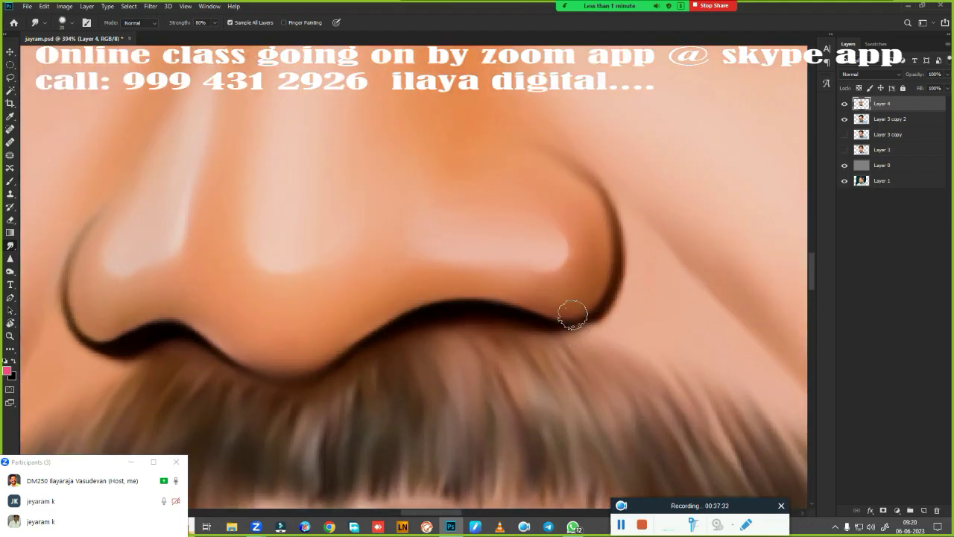
Step: Soften the dark nostril outline and blend the nose-tip highlight
drag(552, 312, 586, 310)
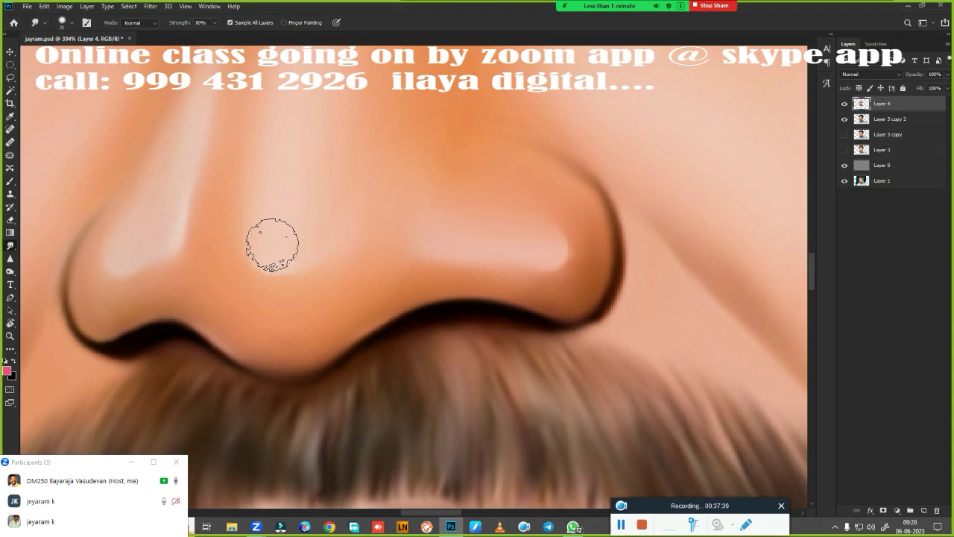
drag(271, 246, 269, 258)
scroll(428, 329, down, 5)
scroll(488, 341, up, 3)
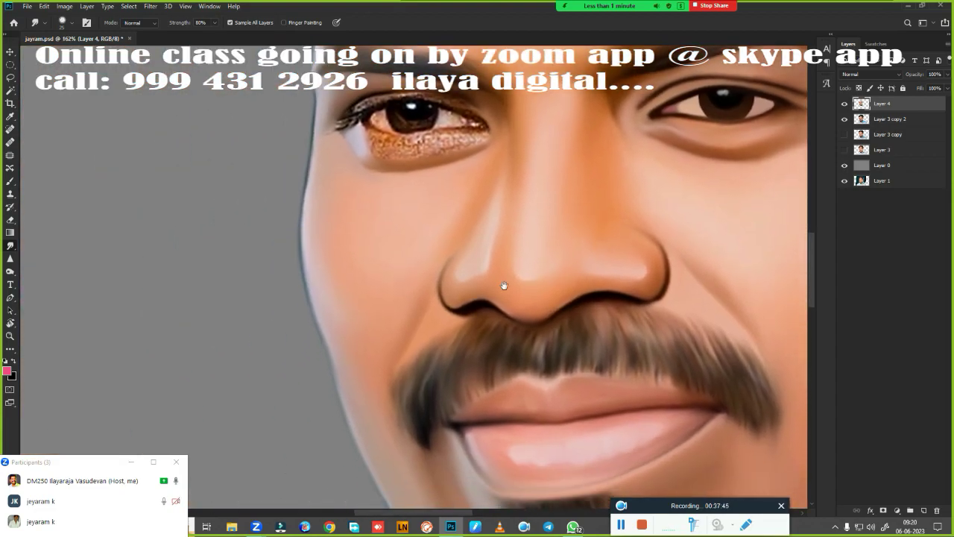
scroll(493, 292, up, 3)
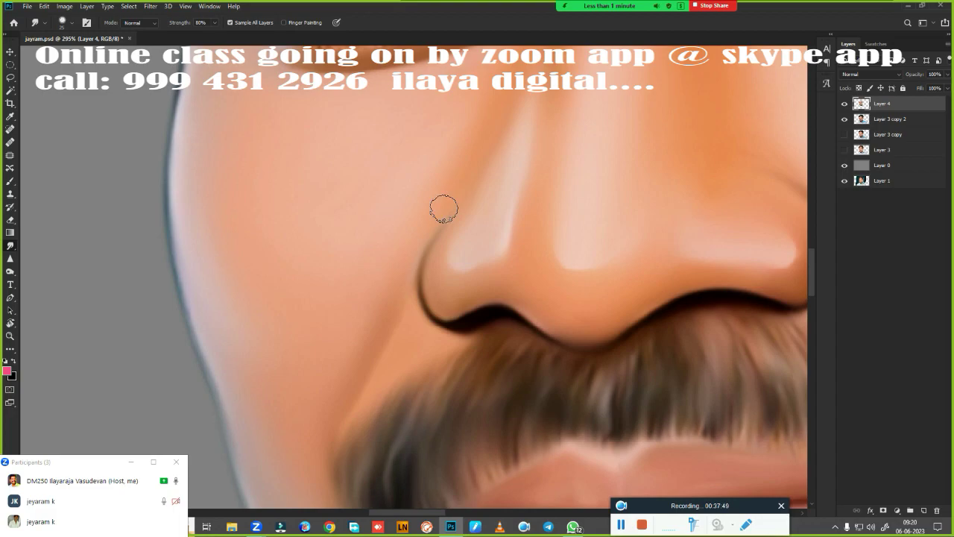
scroll(514, 356, down, 5)
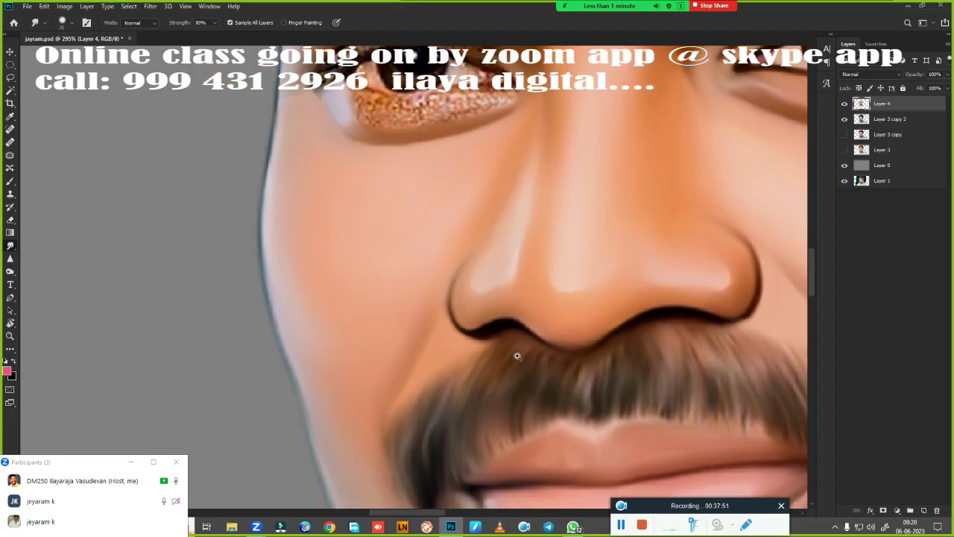
scroll(477, 224, up, 3)
scroll(541, 283, down, 5)
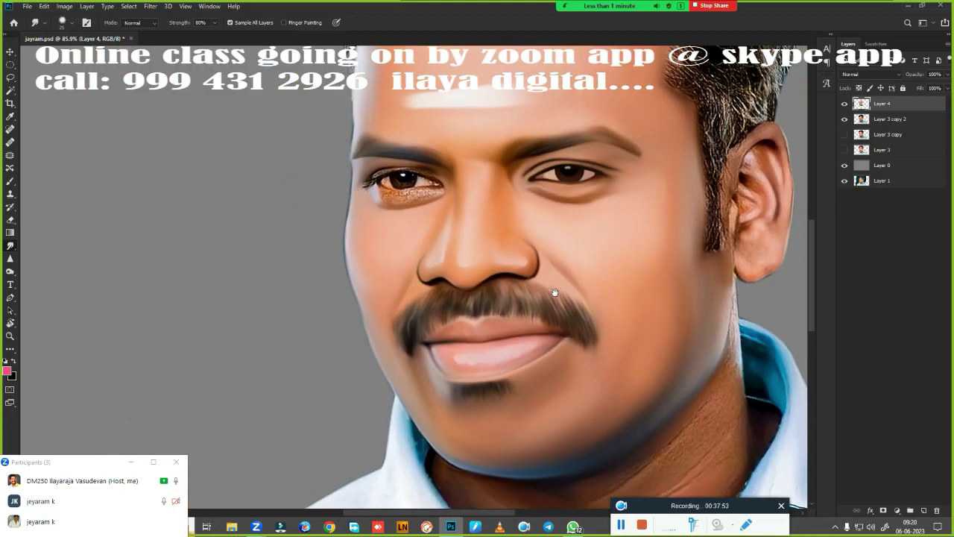
scroll(462, 283, up, 2)
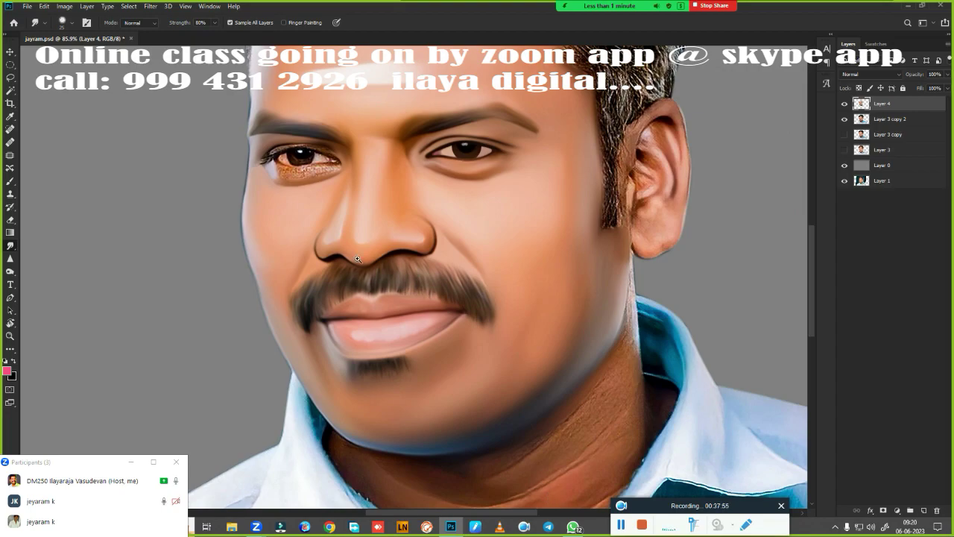
scroll(358, 259, up, 4)
scroll(494, 324, up, 3)
Step: At 447% zoom, smear the lower-eyelid glitter into a smooth shadow band, then zoom out
scroll(512, 305, up, 1)
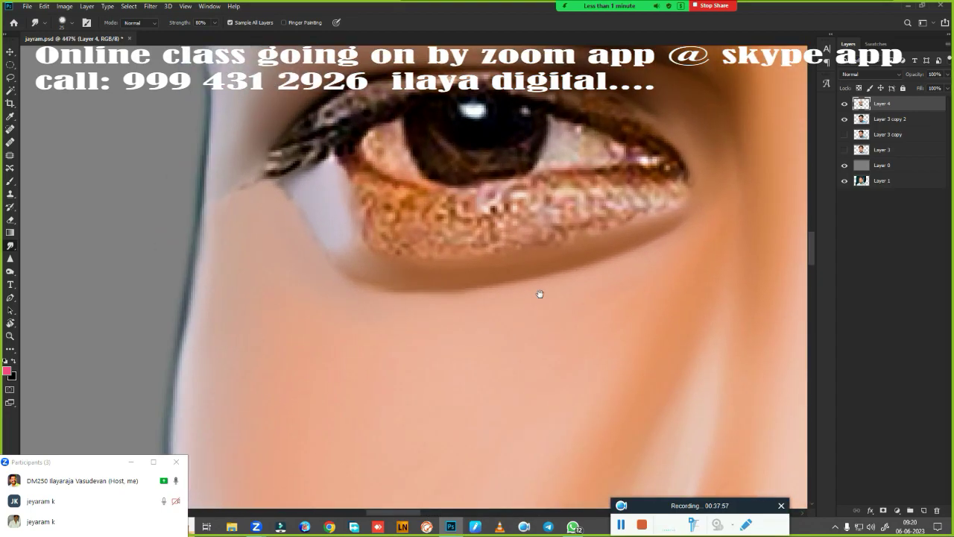
drag(541, 293, 481, 373)
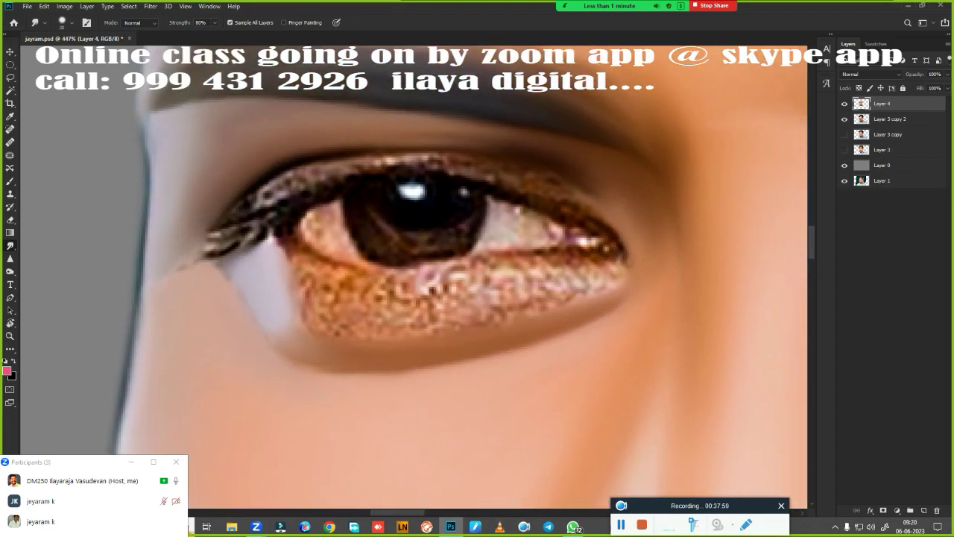
mouse_move(305, 277)
mouse_down()
mouse_move(373, 306)
mouse_move(302, 282)
mouse_move(313, 331)
mouse_move(328, 339)
mouse_move(470, 283)
mouse_up()
drag(302, 282, 332, 343)
mouse_move(448, 320)
mouse_down()
mouse_move(375, 331)
mouse_move(387, 302)
mouse_up()
mouse_move(484, 287)
mouse_down()
mouse_move(625, 283)
mouse_move(570, 292)
mouse_up()
drag(473, 319, 543, 314)
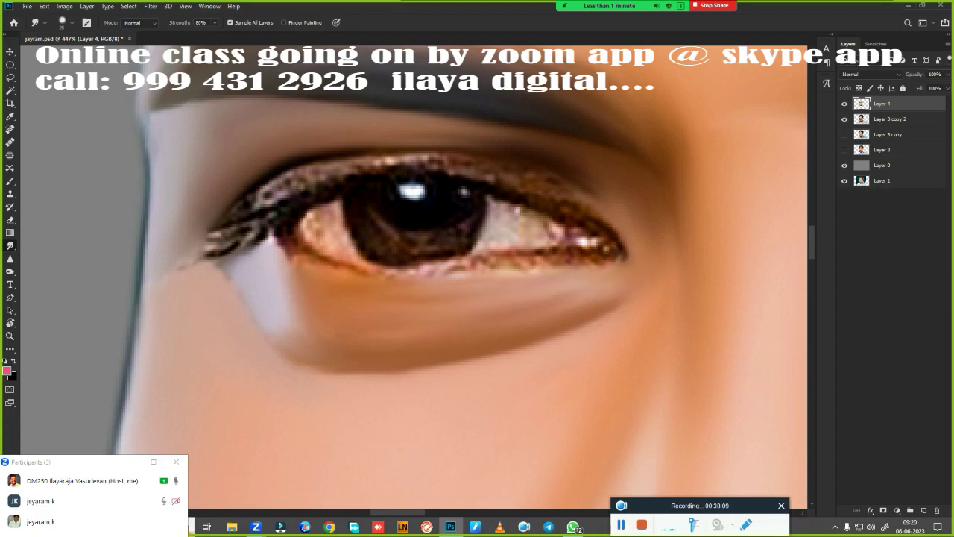
drag(425, 328, 550, 293)
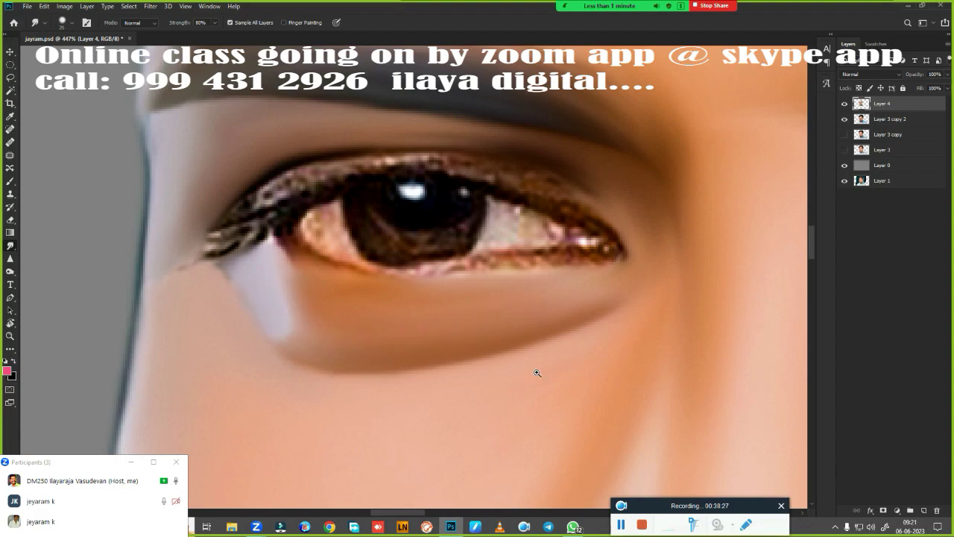
drag(536, 373, 506, 331)
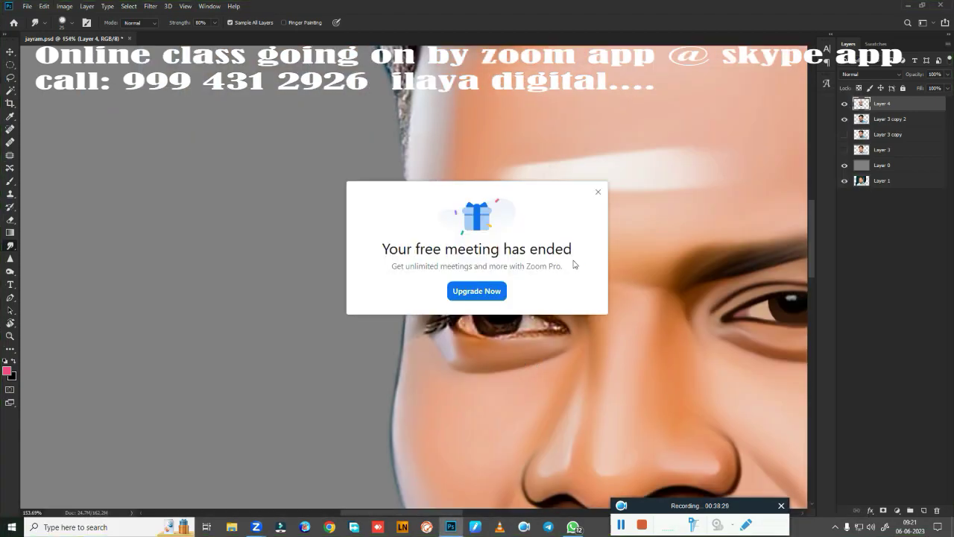